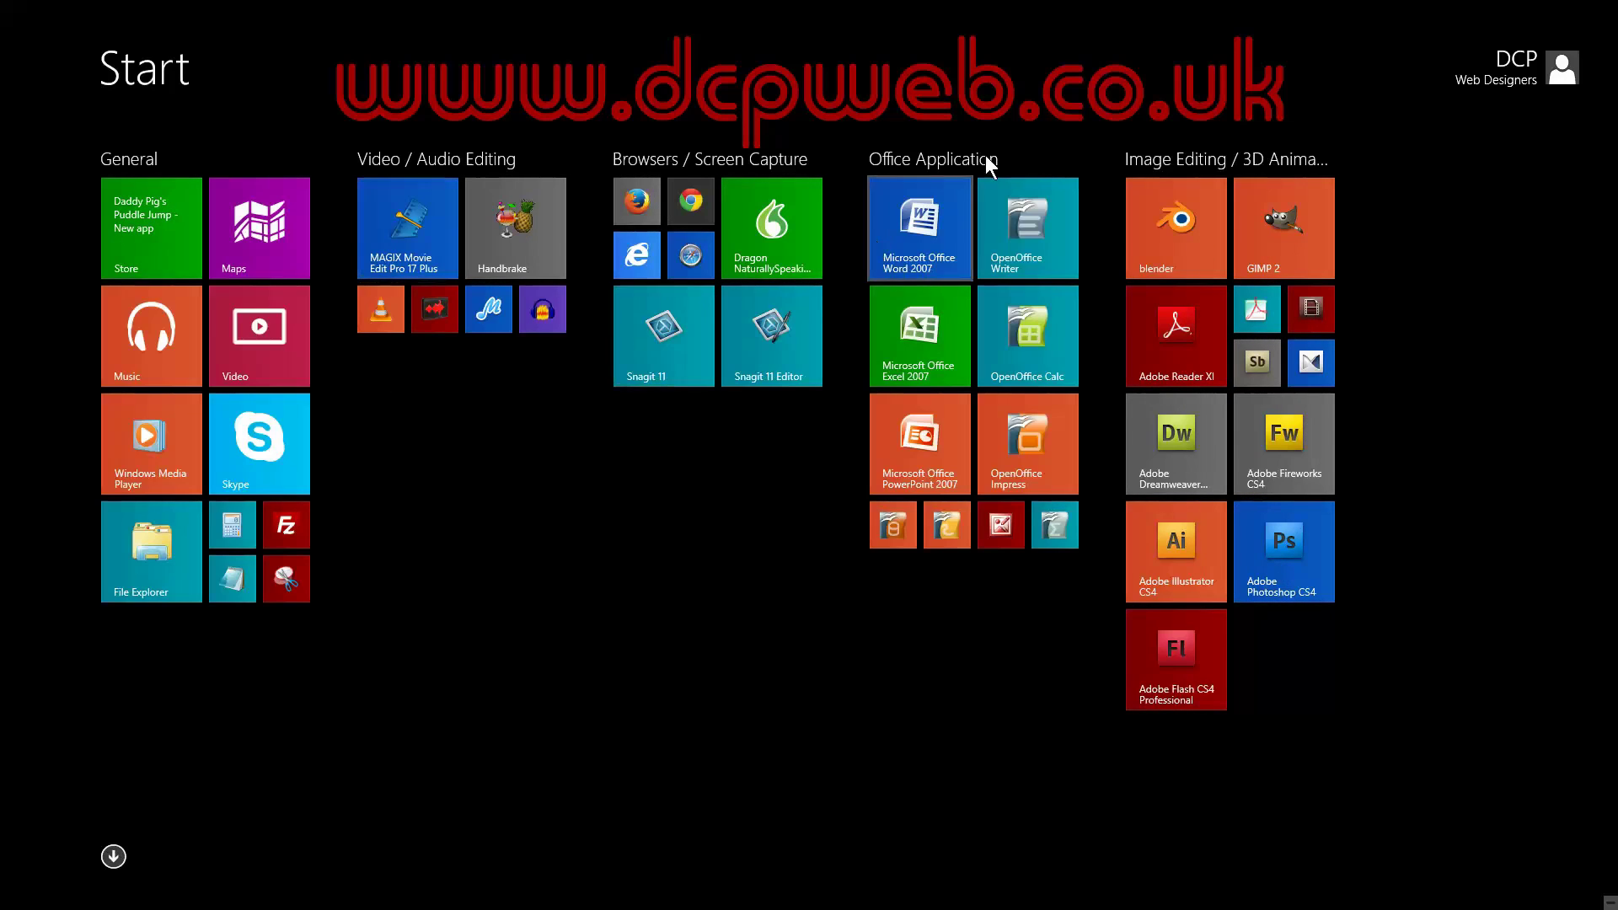
Step: Open the list of all installed apps from the Start screen and browse through it from end to end
{"action": "left_click", "coordinate": [113, 857]}
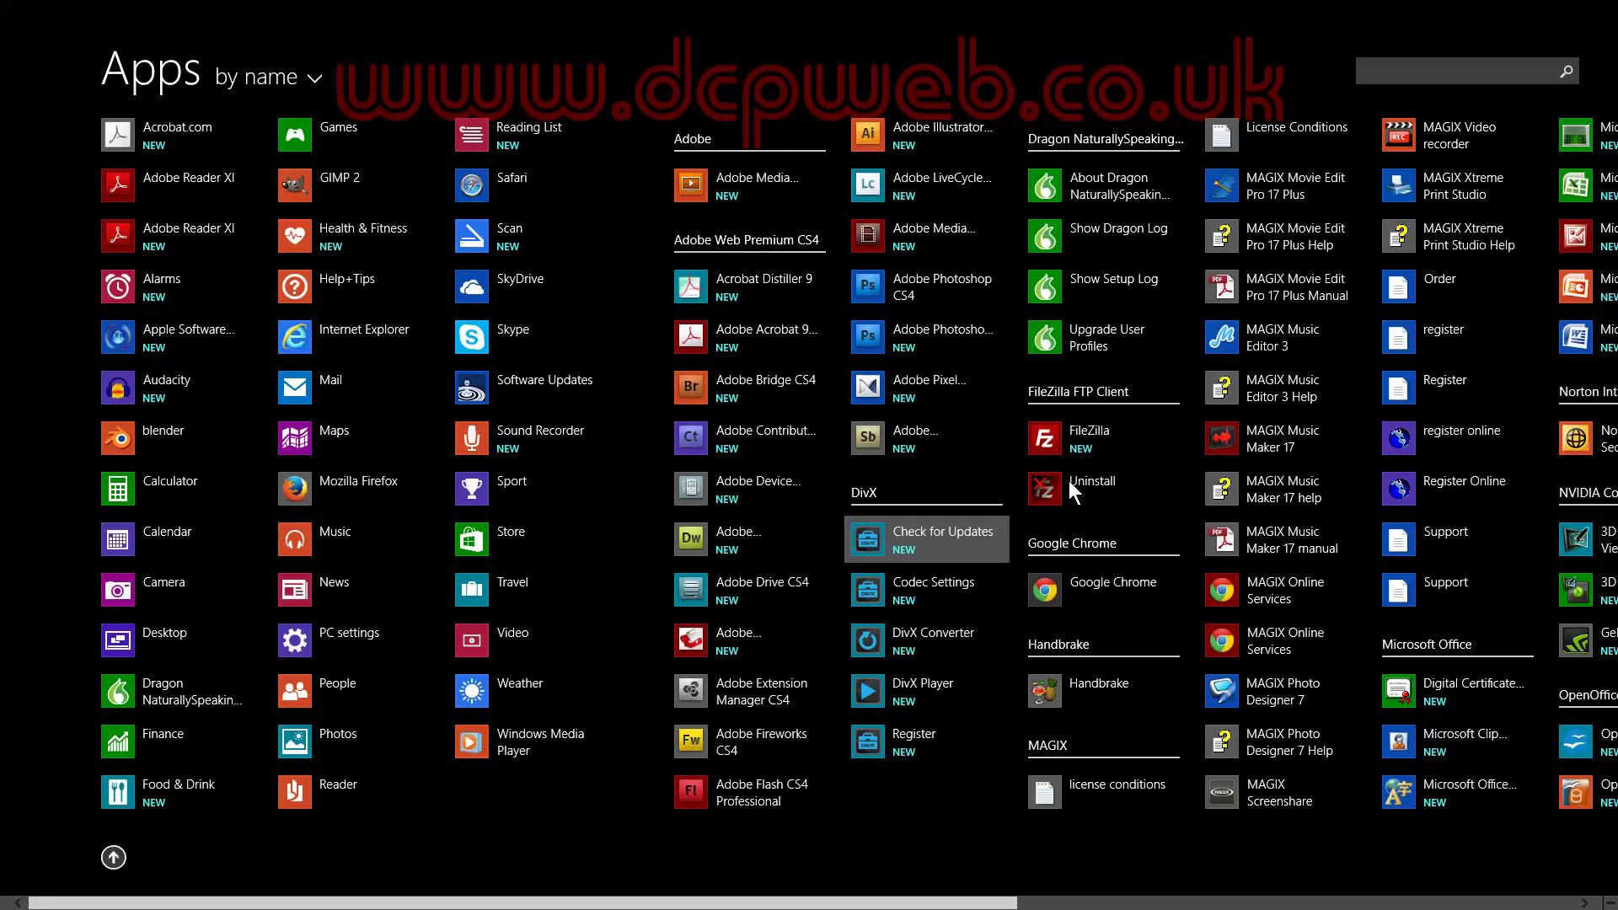
{"action": "scroll", "coordinate": [1165, 642], "scroll_direction": "down", "scroll_amount": 5}
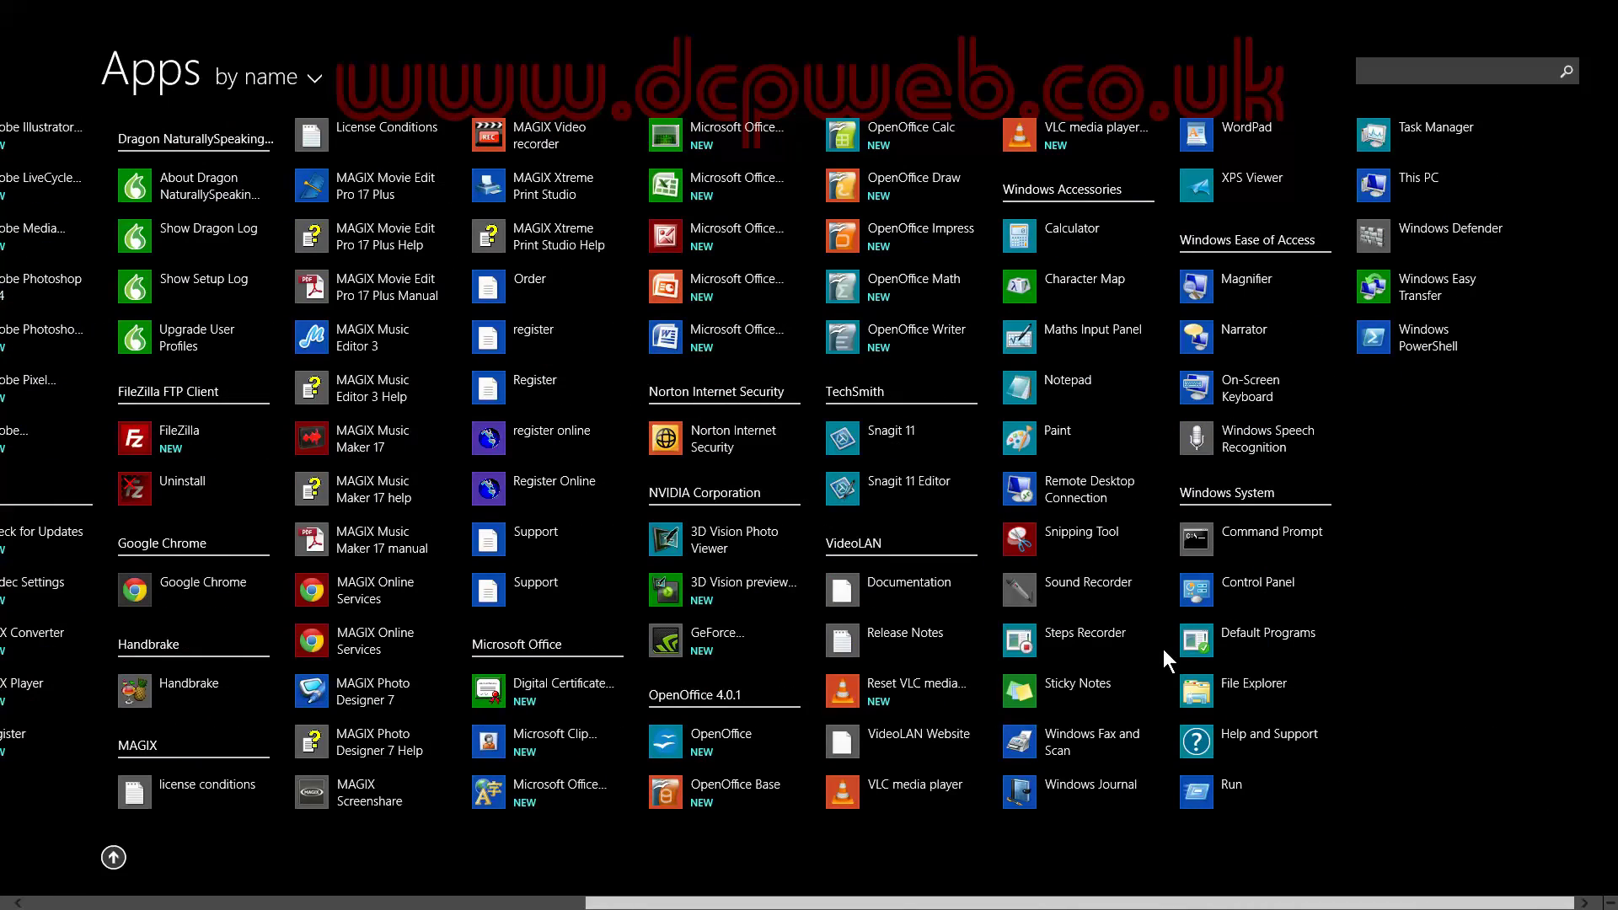
{"action": "scroll", "coordinate": [1161, 650], "scroll_direction": "up", "scroll_amount": 5}
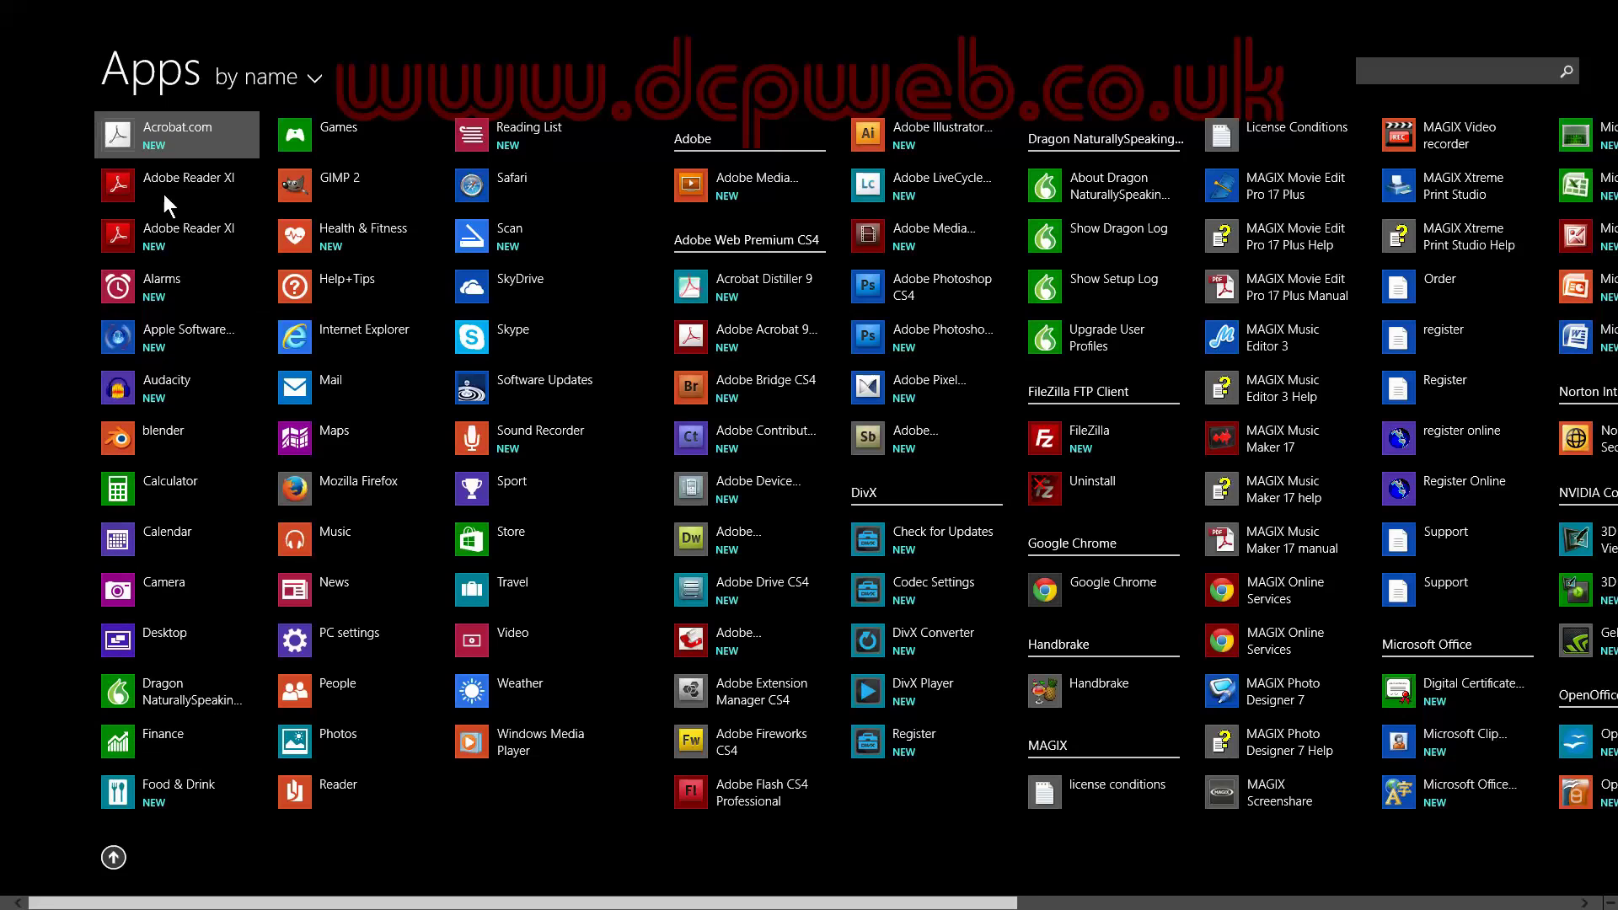
{"action": "scroll", "coordinate": [963, 644], "scroll_direction": "down", "scroll_amount": 3}
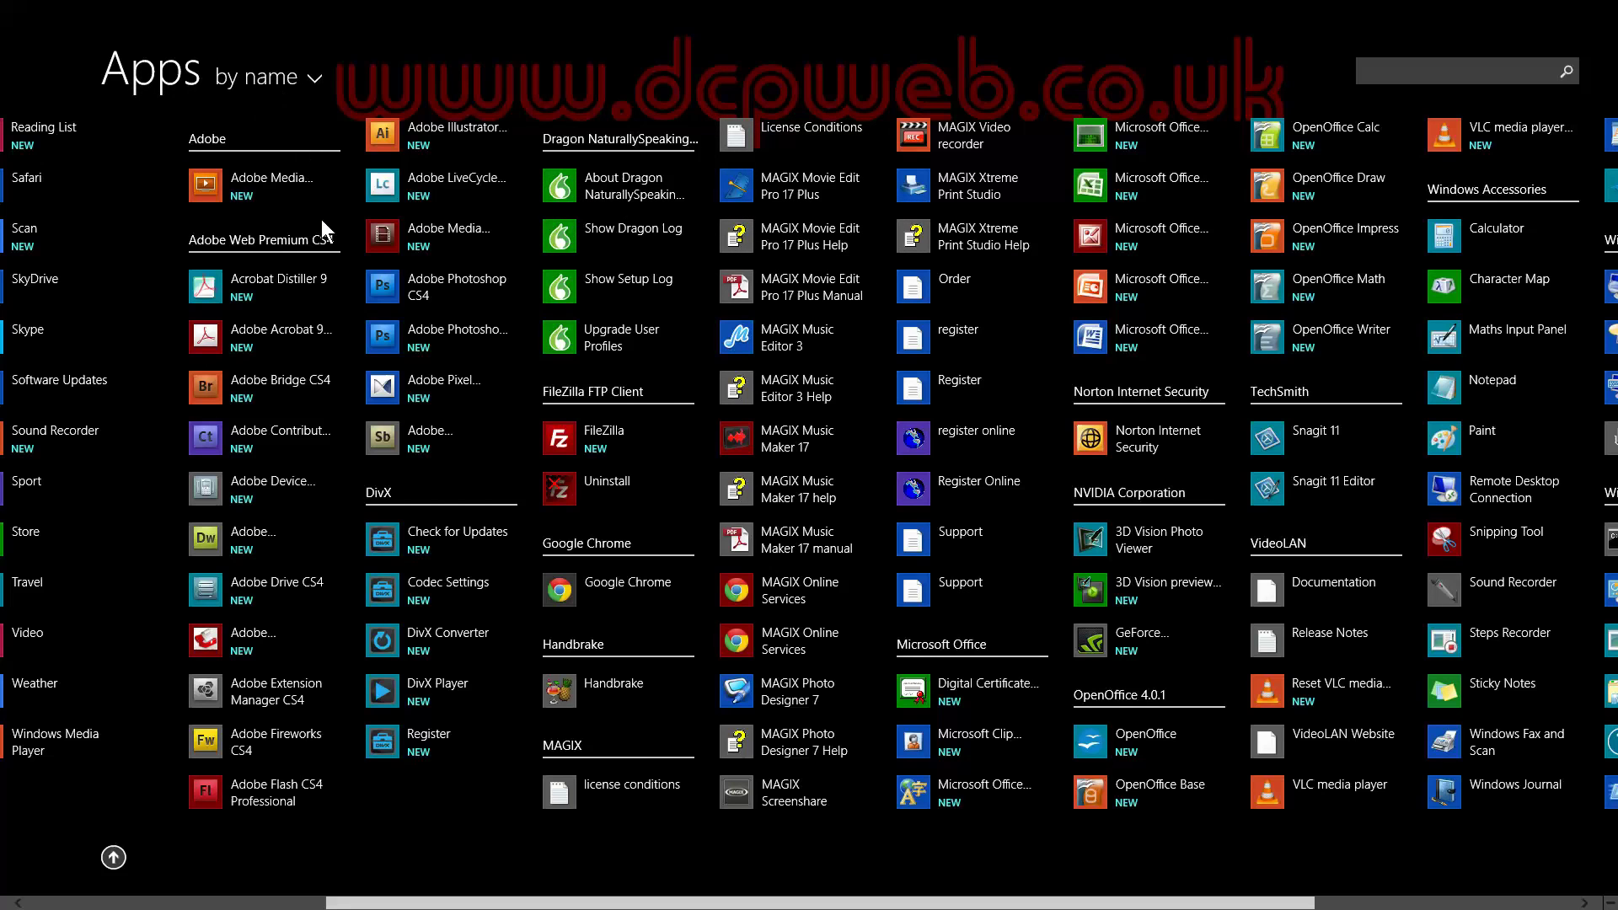
{"action": "scroll", "coordinate": [321, 219], "scroll_direction": "up", "scroll_amount": 3}
{"action": "scroll", "coordinate": [321, 219], "scroll_direction": "up", "scroll_amount": 2}
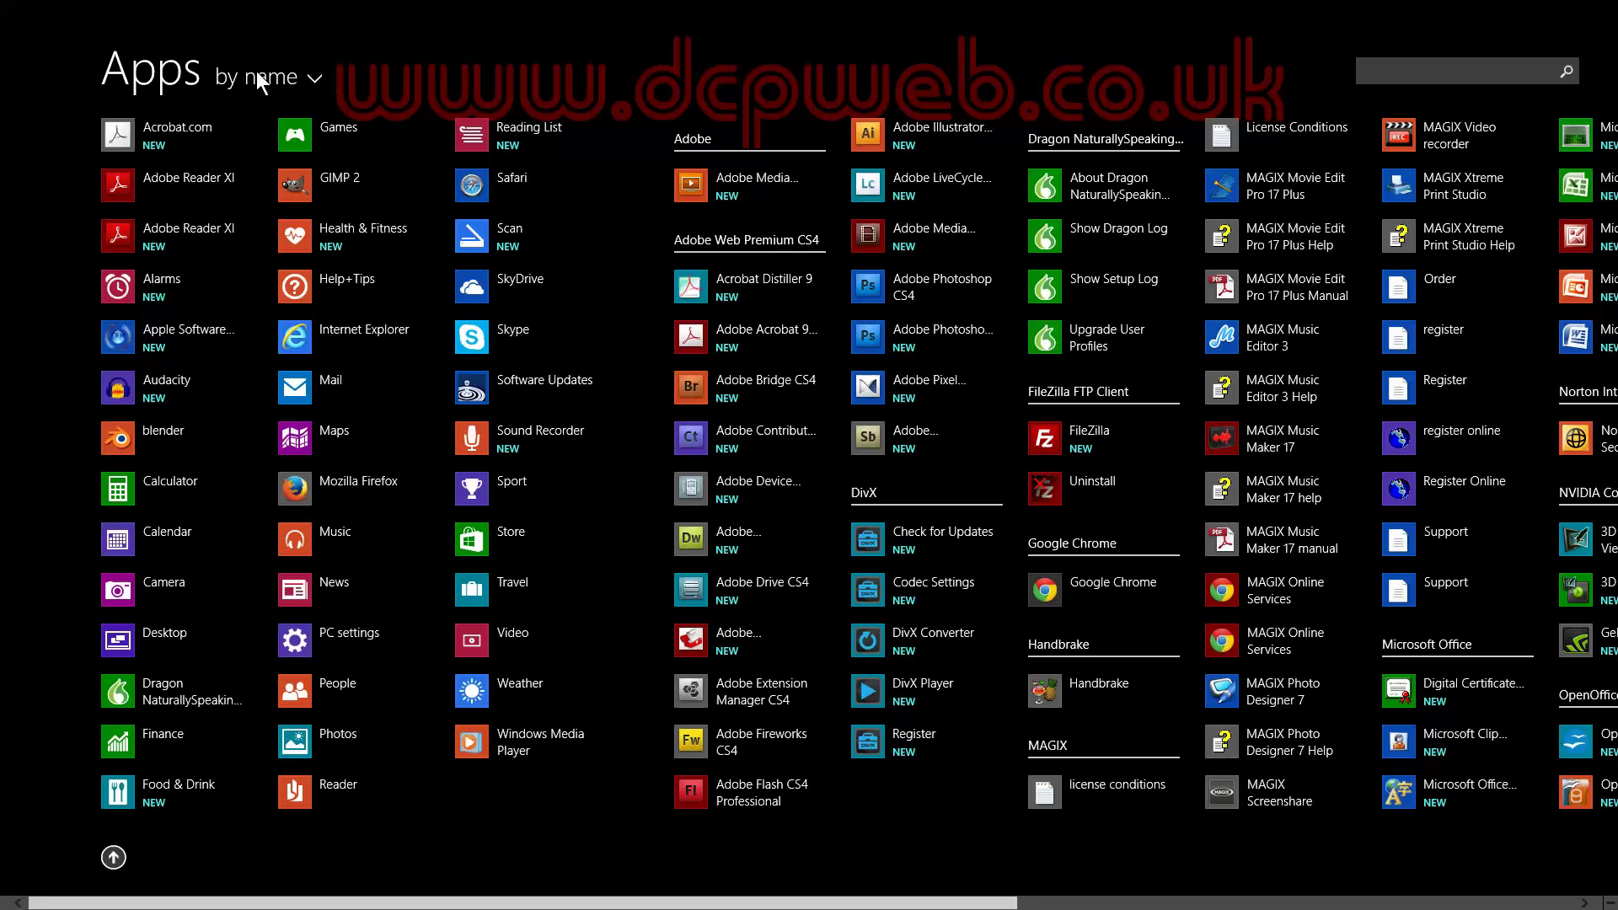
Step: Sort the apps list by date installed, and after viewing that order, by most used
{"action": "left_click", "coordinate": [296, 77]}
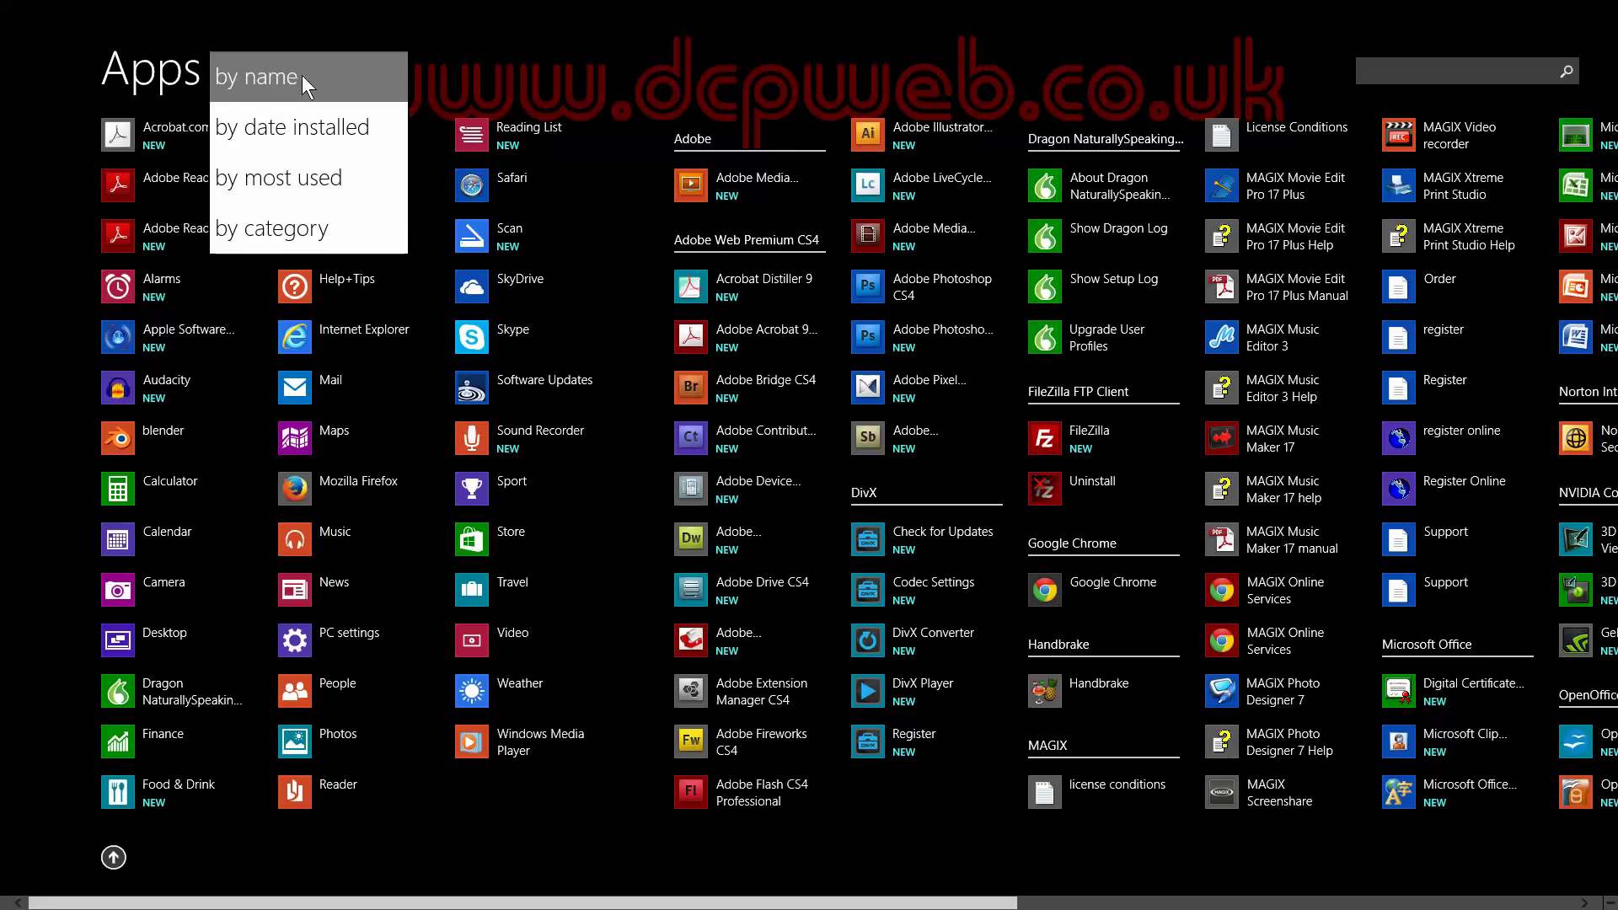
{"action": "left_click", "coordinate": [302, 124]}
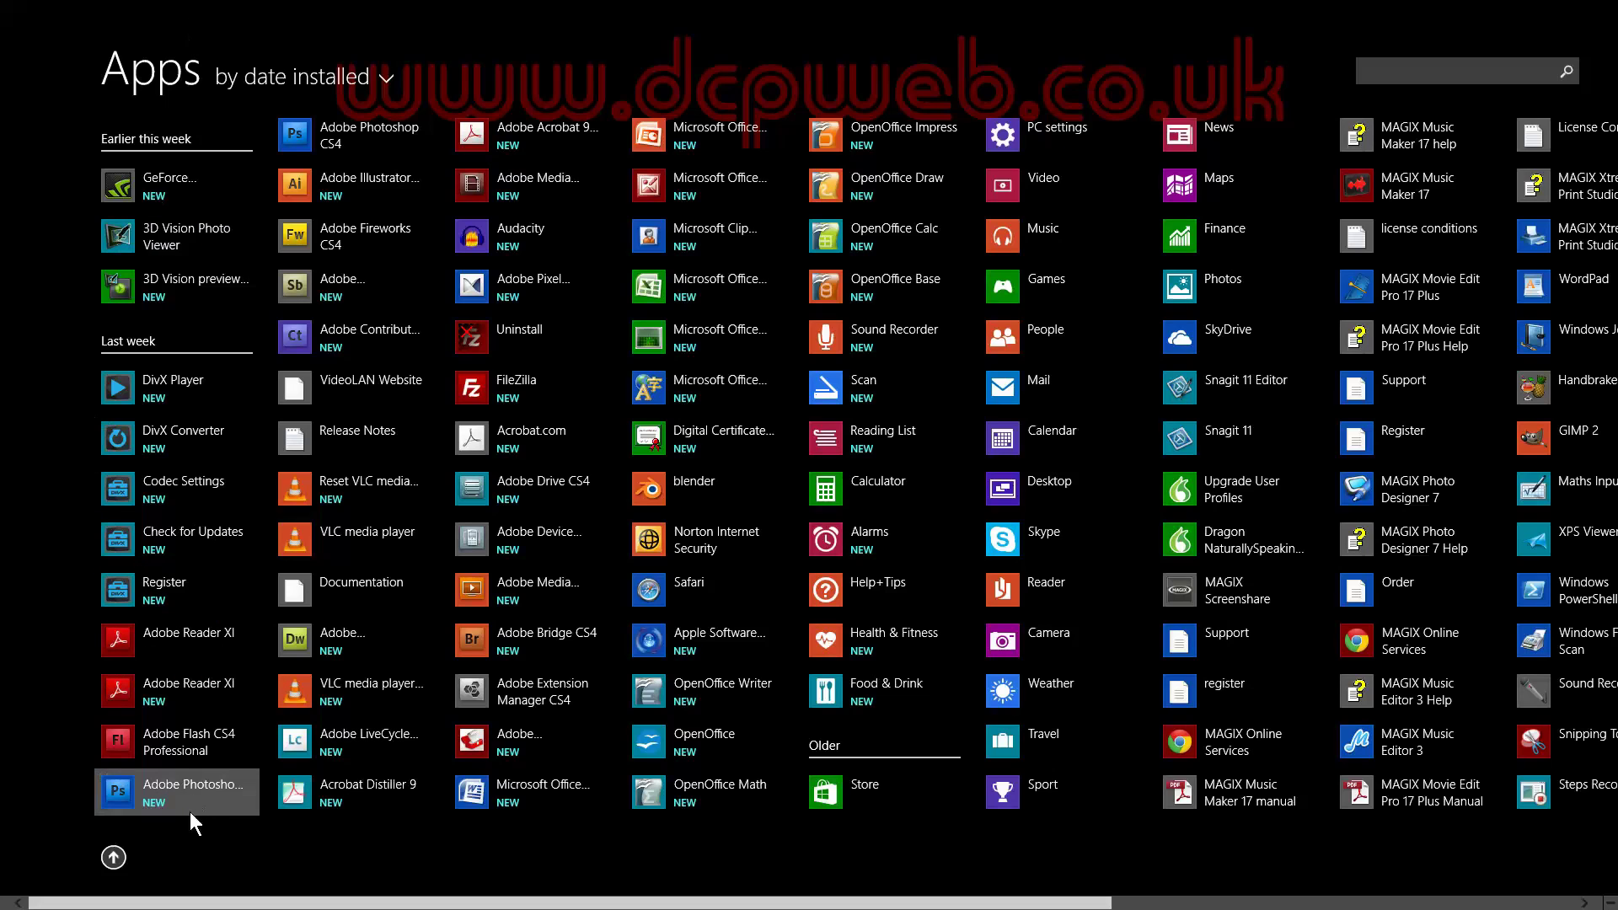
{"action": "left_click", "coordinate": [240, 85]}
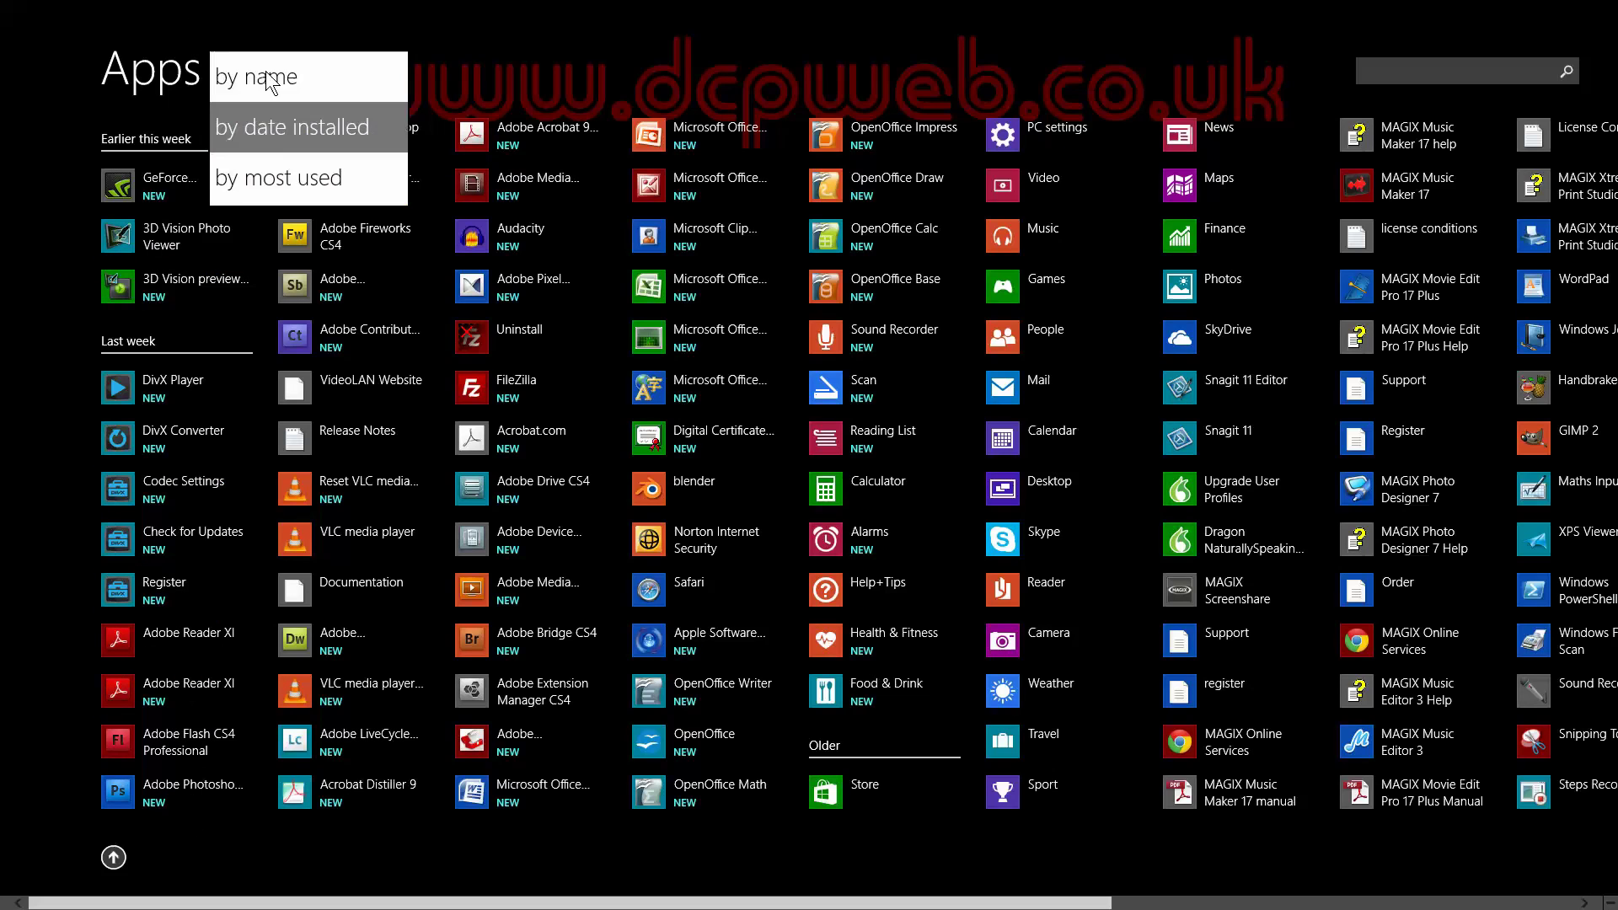
{"action": "left_click", "coordinate": [280, 179]}
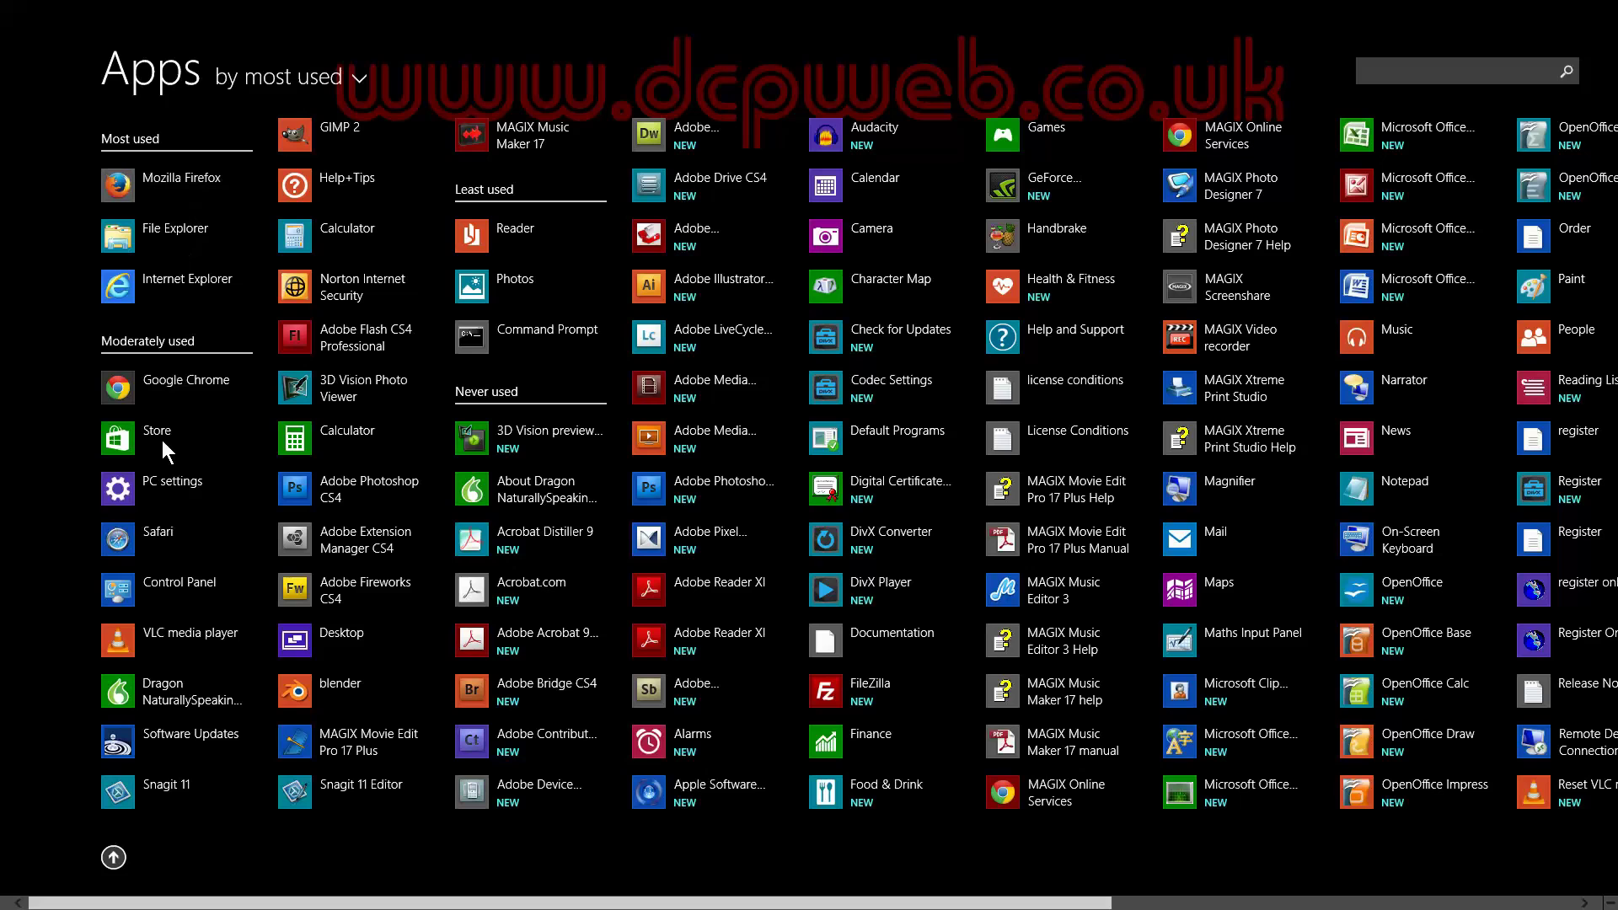
Step: Sort the apps list by category and look through the groups up to the Windows System apps
{"action": "left_click", "coordinate": [295, 76]}
{"action": "left_click", "coordinate": [286, 238]}
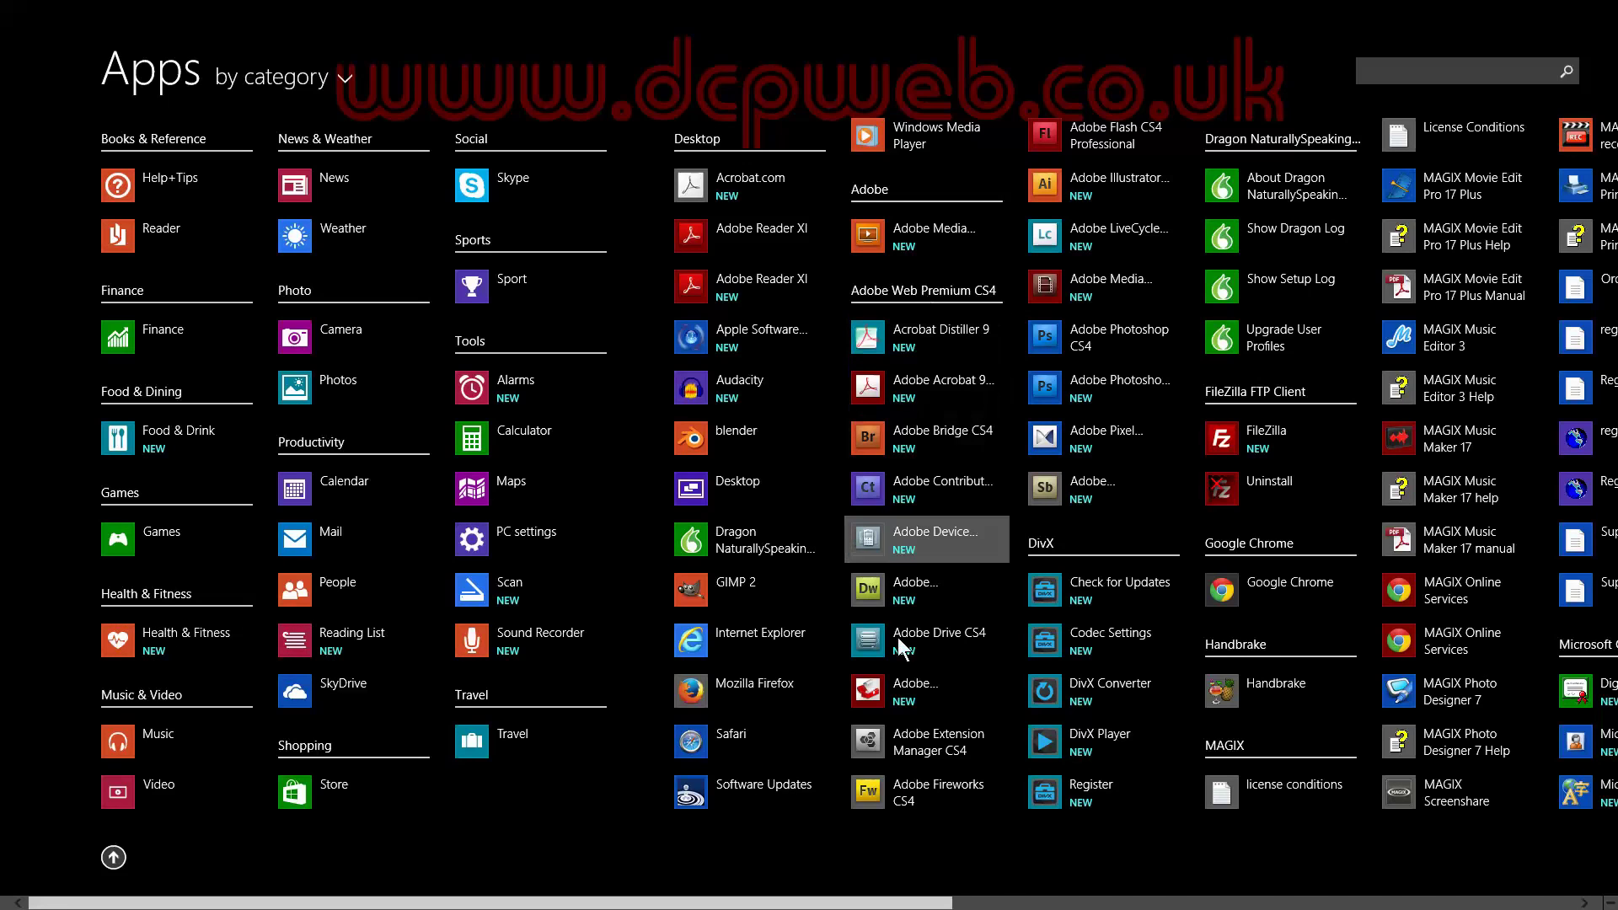
{"action": "scroll", "coordinate": [1129, 421], "scroll_direction": "right", "scroll_amount": 5}
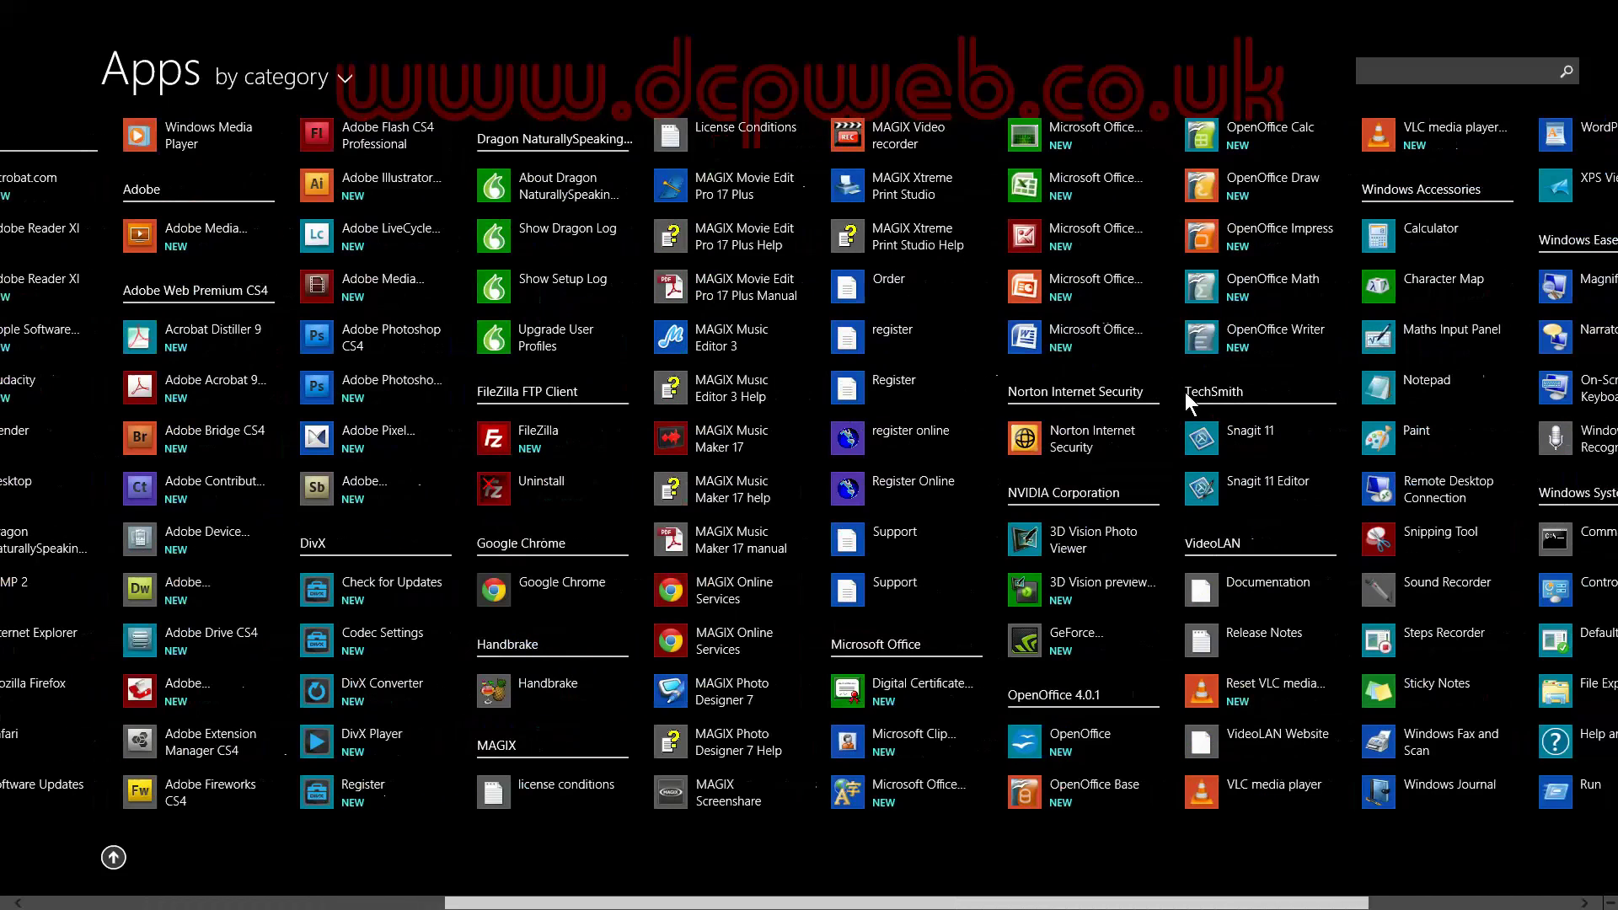
{"action": "scroll", "coordinate": [917, 457], "scroll_direction": "right", "scroll_amount": 3}
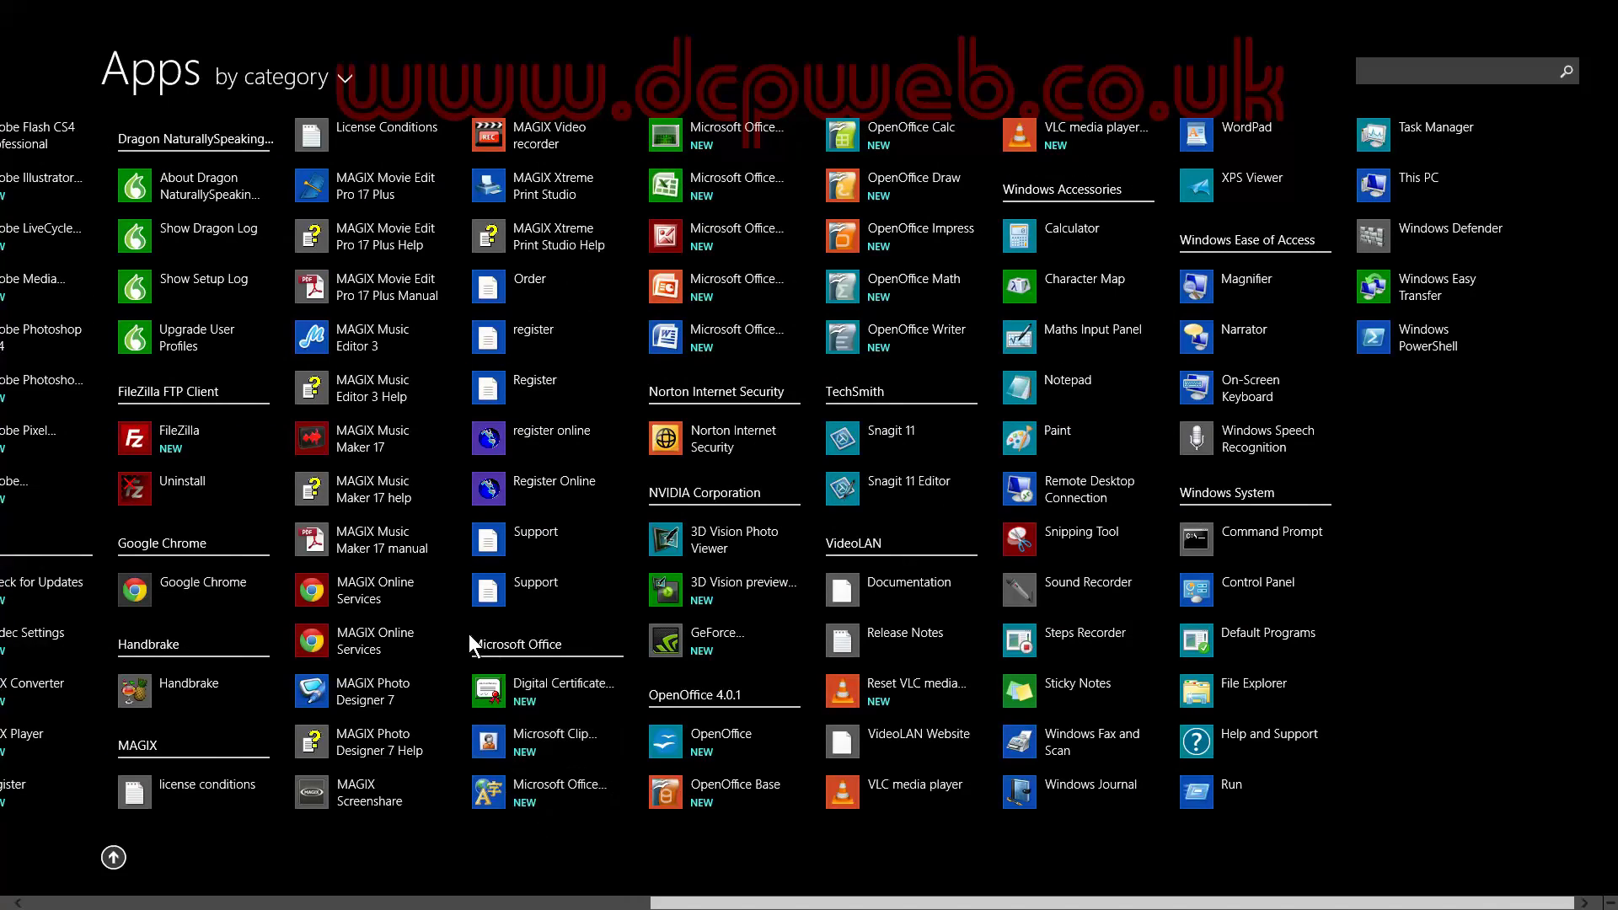
{"action": "scroll", "coordinate": [306, 444], "scroll_direction": "left", "scroll_amount": 8}
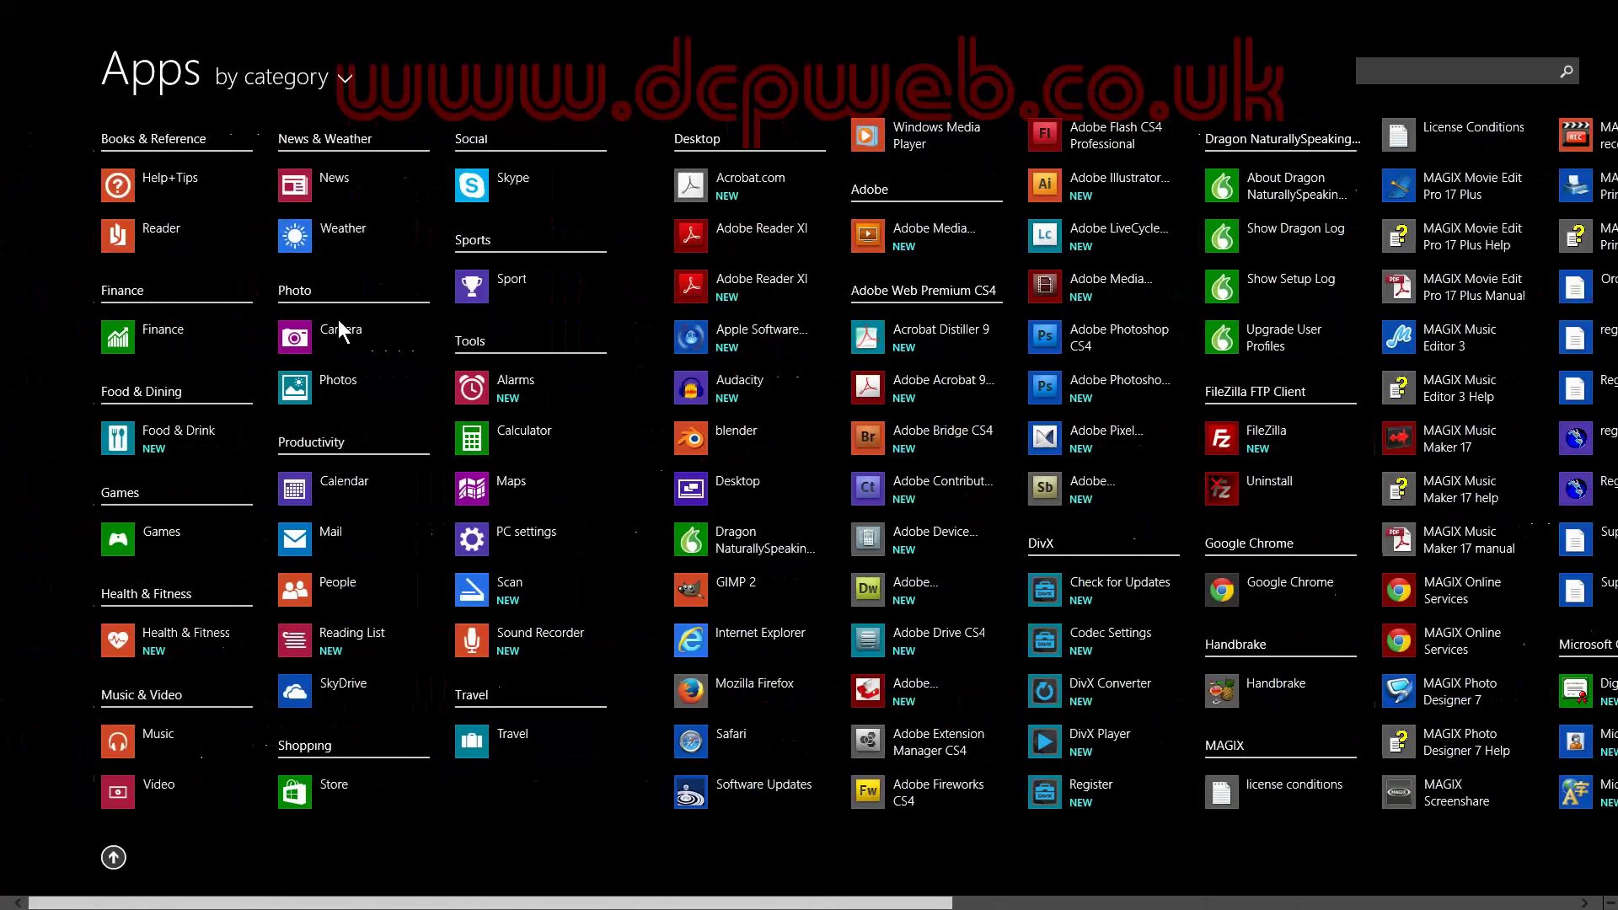
Step: Set the apps list back to sorting by name and browse through to the end and back
{"action": "left_click", "coordinate": [308, 79]}
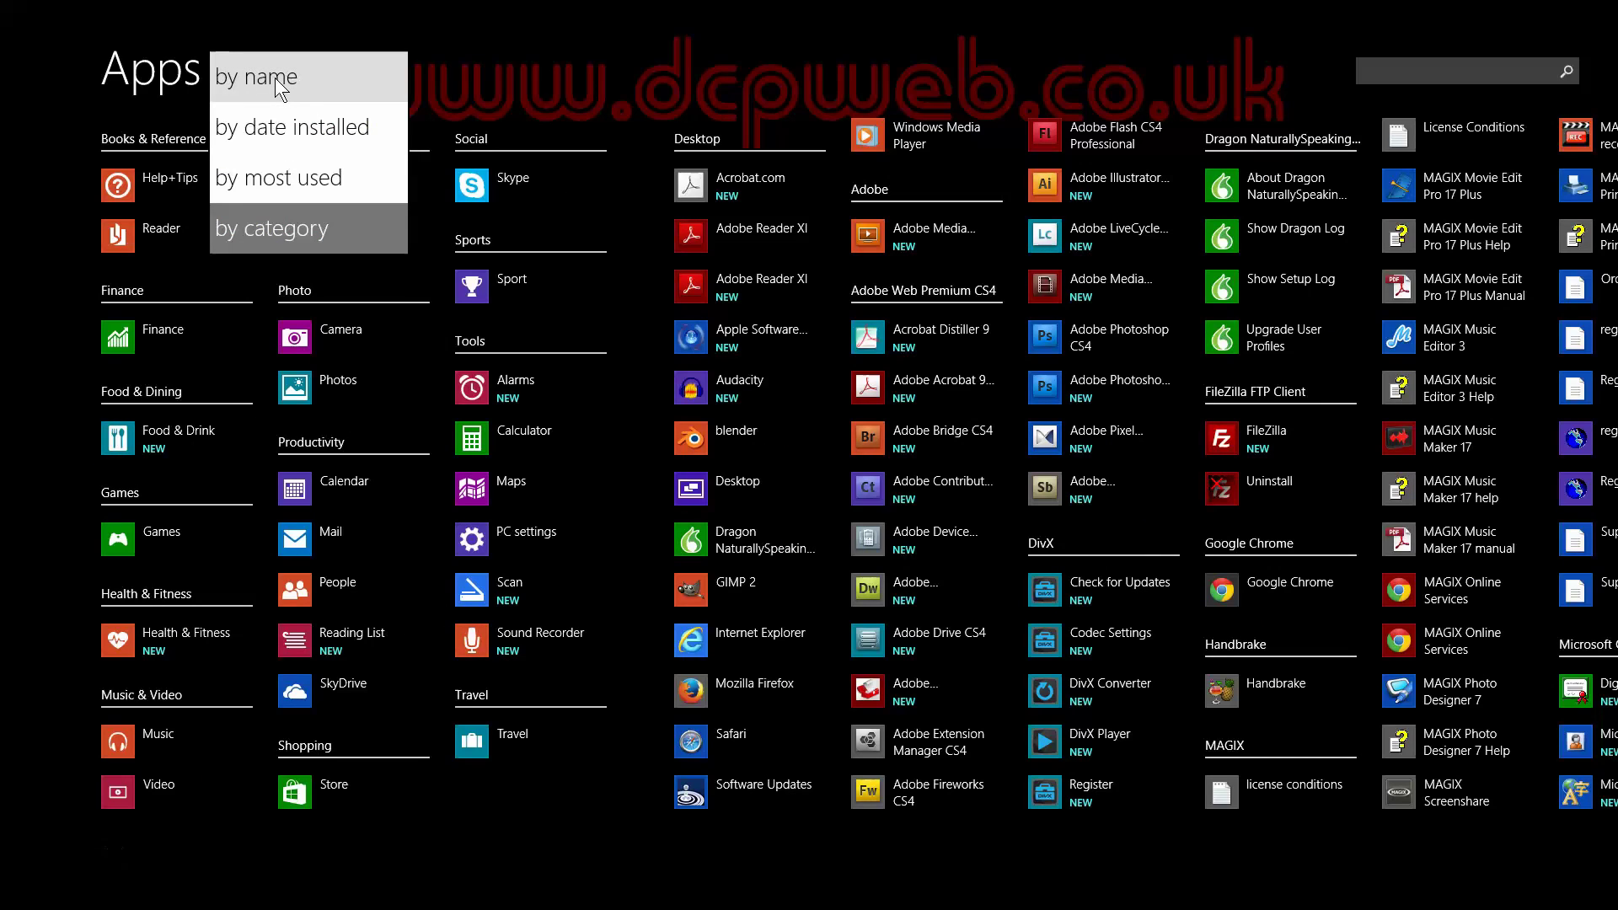
{"action": "left_click", "coordinate": [279, 87]}
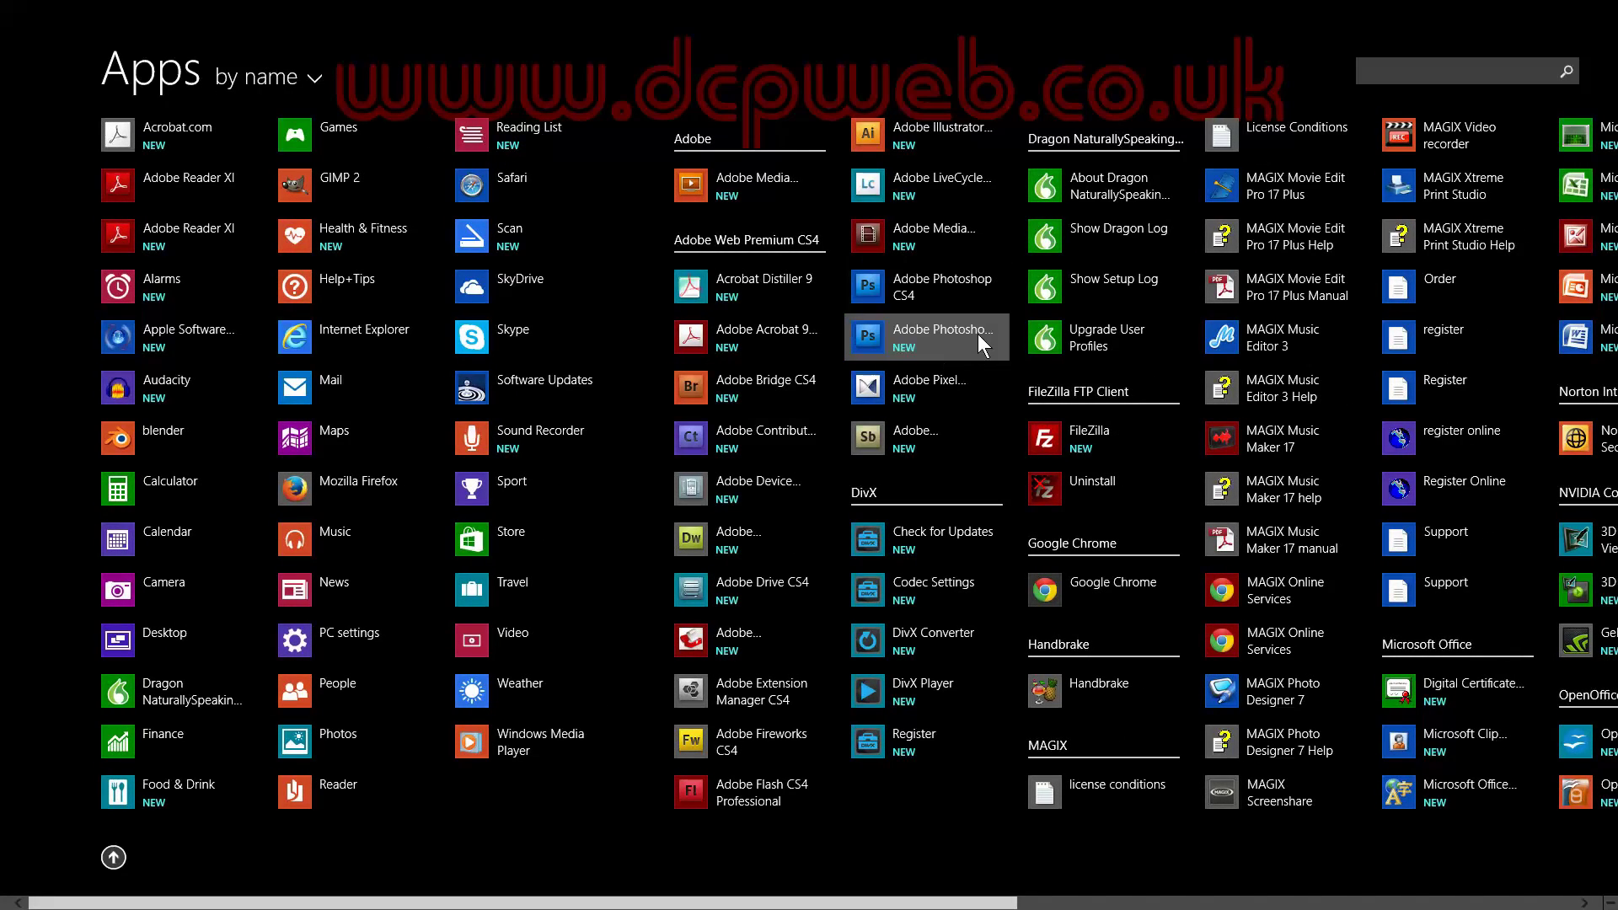
{"action": "scroll", "coordinate": [439, 362], "scroll_direction": "down", "scroll_amount": 6}
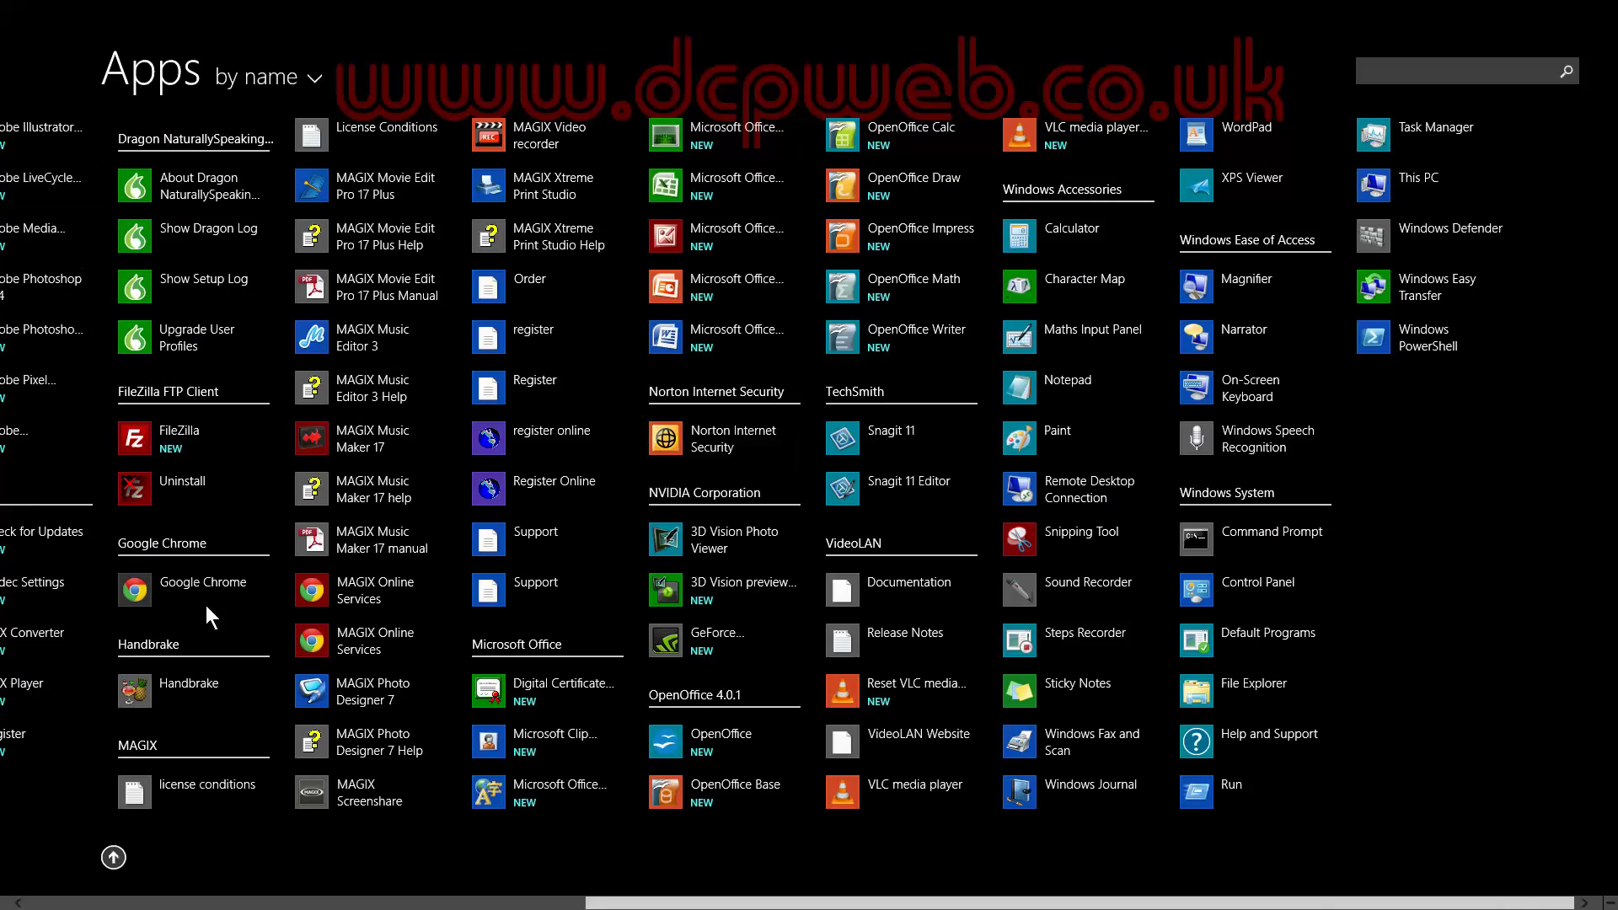
{"action": "scroll", "coordinate": [1020, 438], "scroll_direction": "up", "scroll_amount": 5}
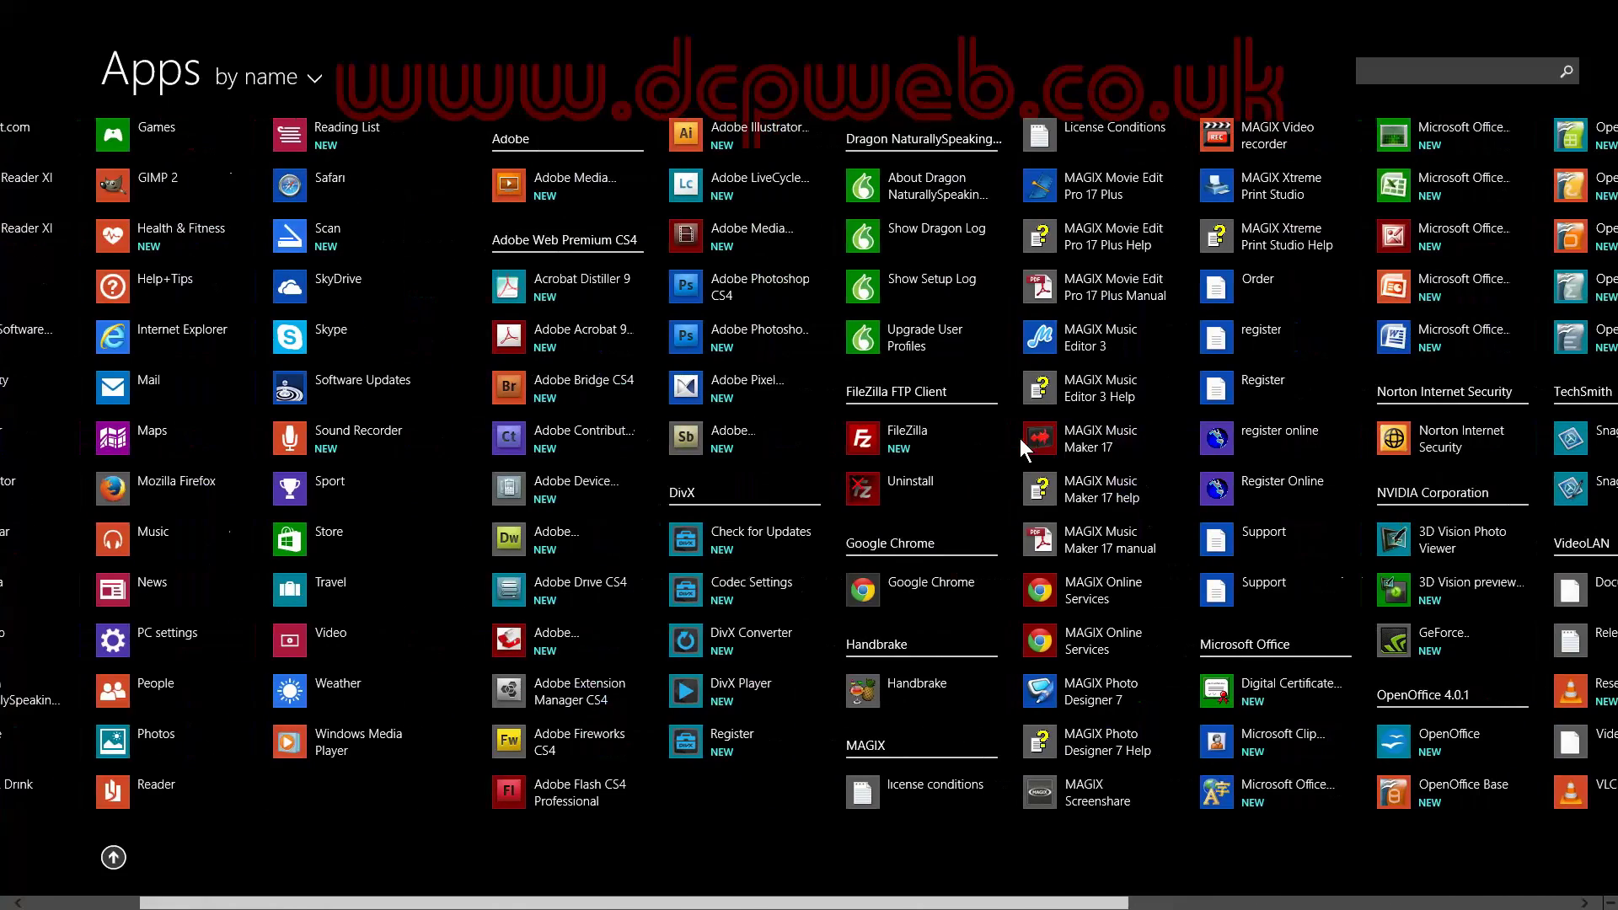
{"action": "scroll", "coordinate": [1020, 439], "scroll_direction": "up", "scroll_amount": 1}
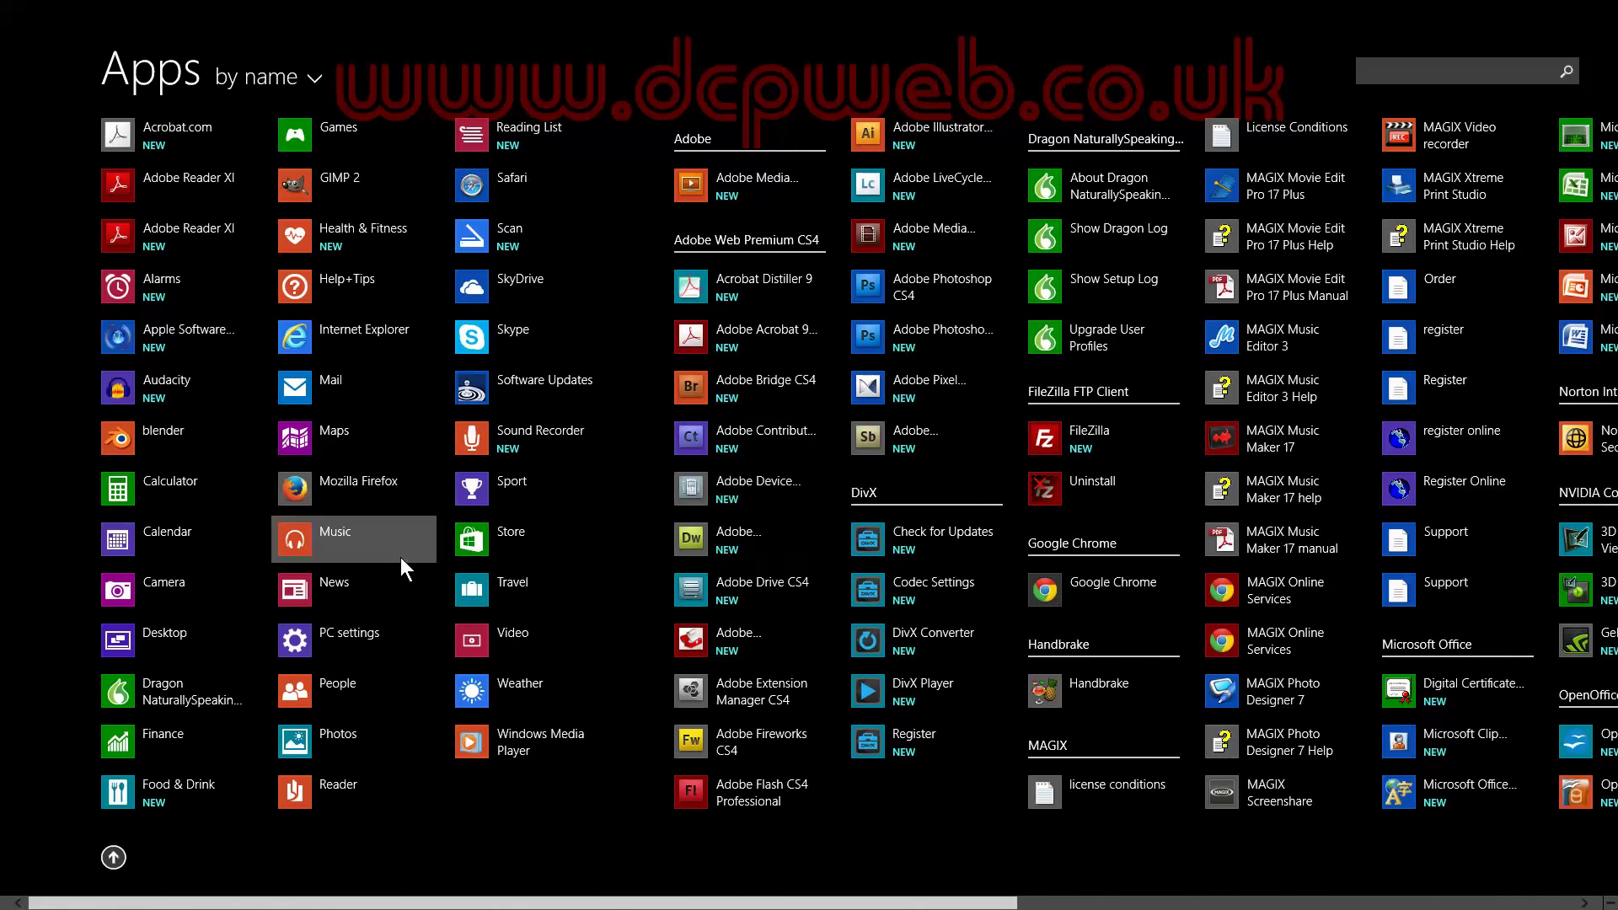
Step: Search the apps for "calc", look over the matches, and clear the search to restore the full list
{"action": "left_click", "coordinate": [1420, 72]}
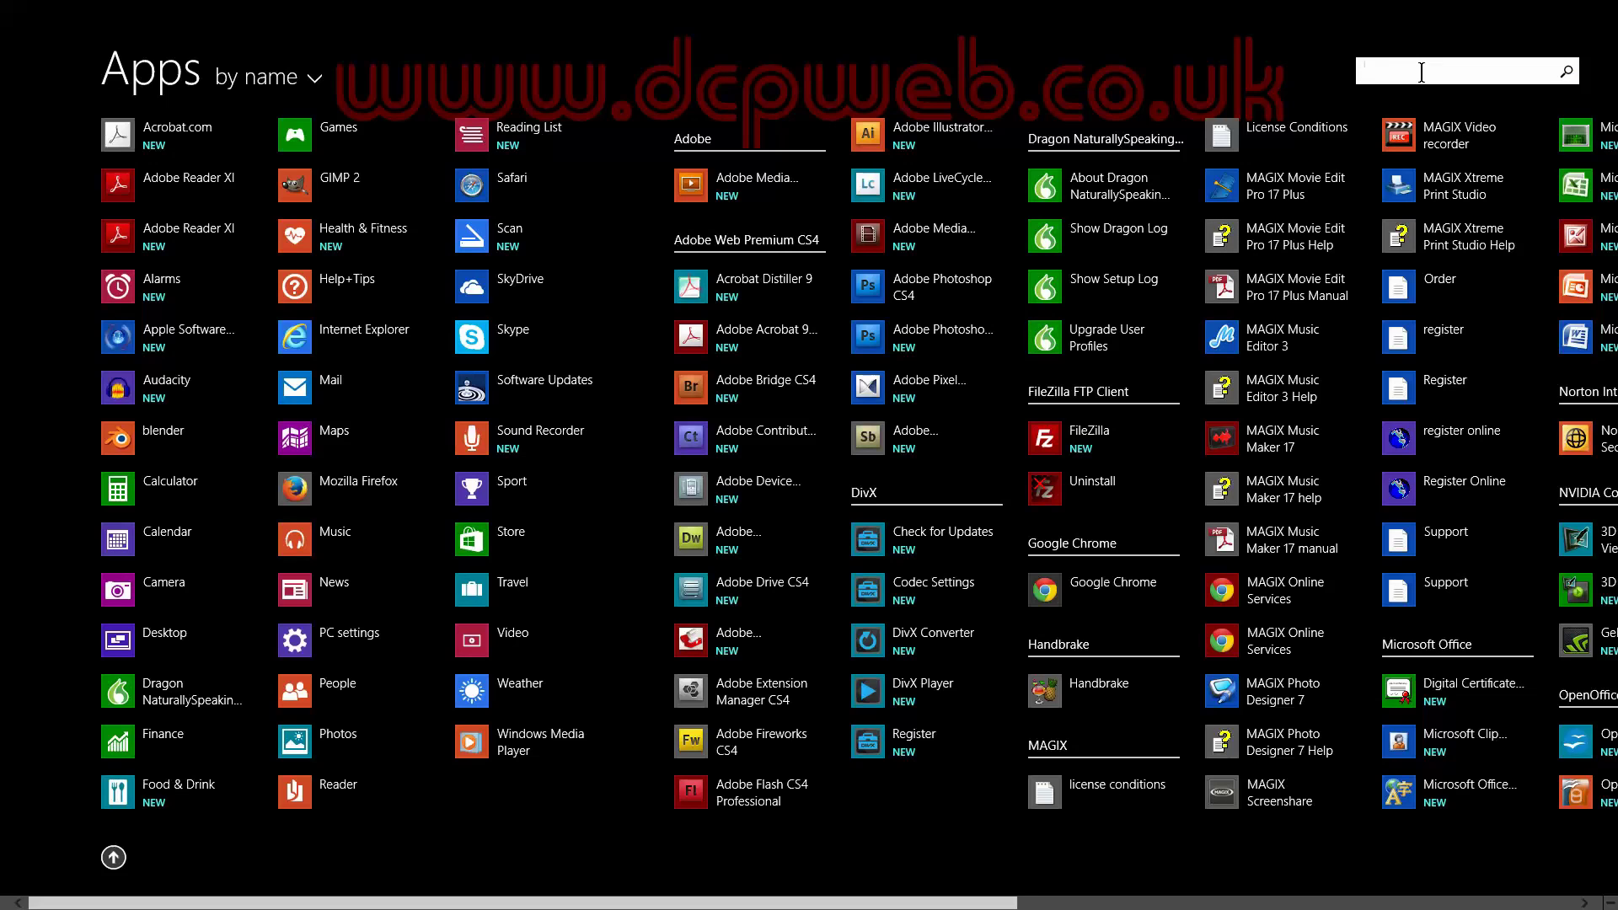
{"action": "type", "text": "calc"}
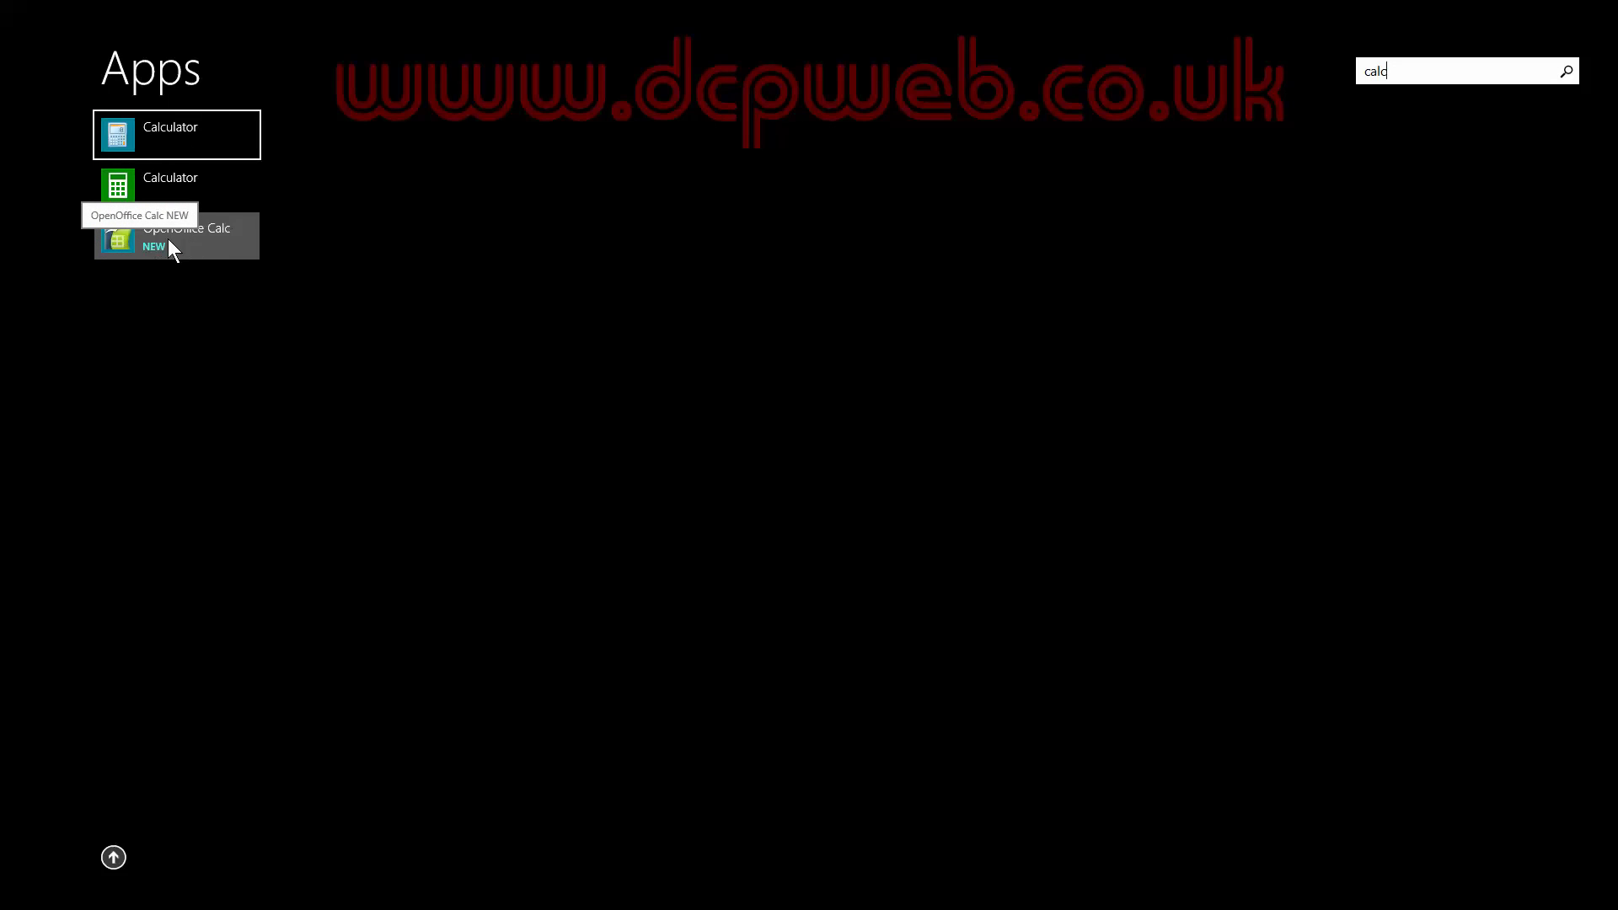
{"action": "left_click", "coordinate": [1338, 68]}
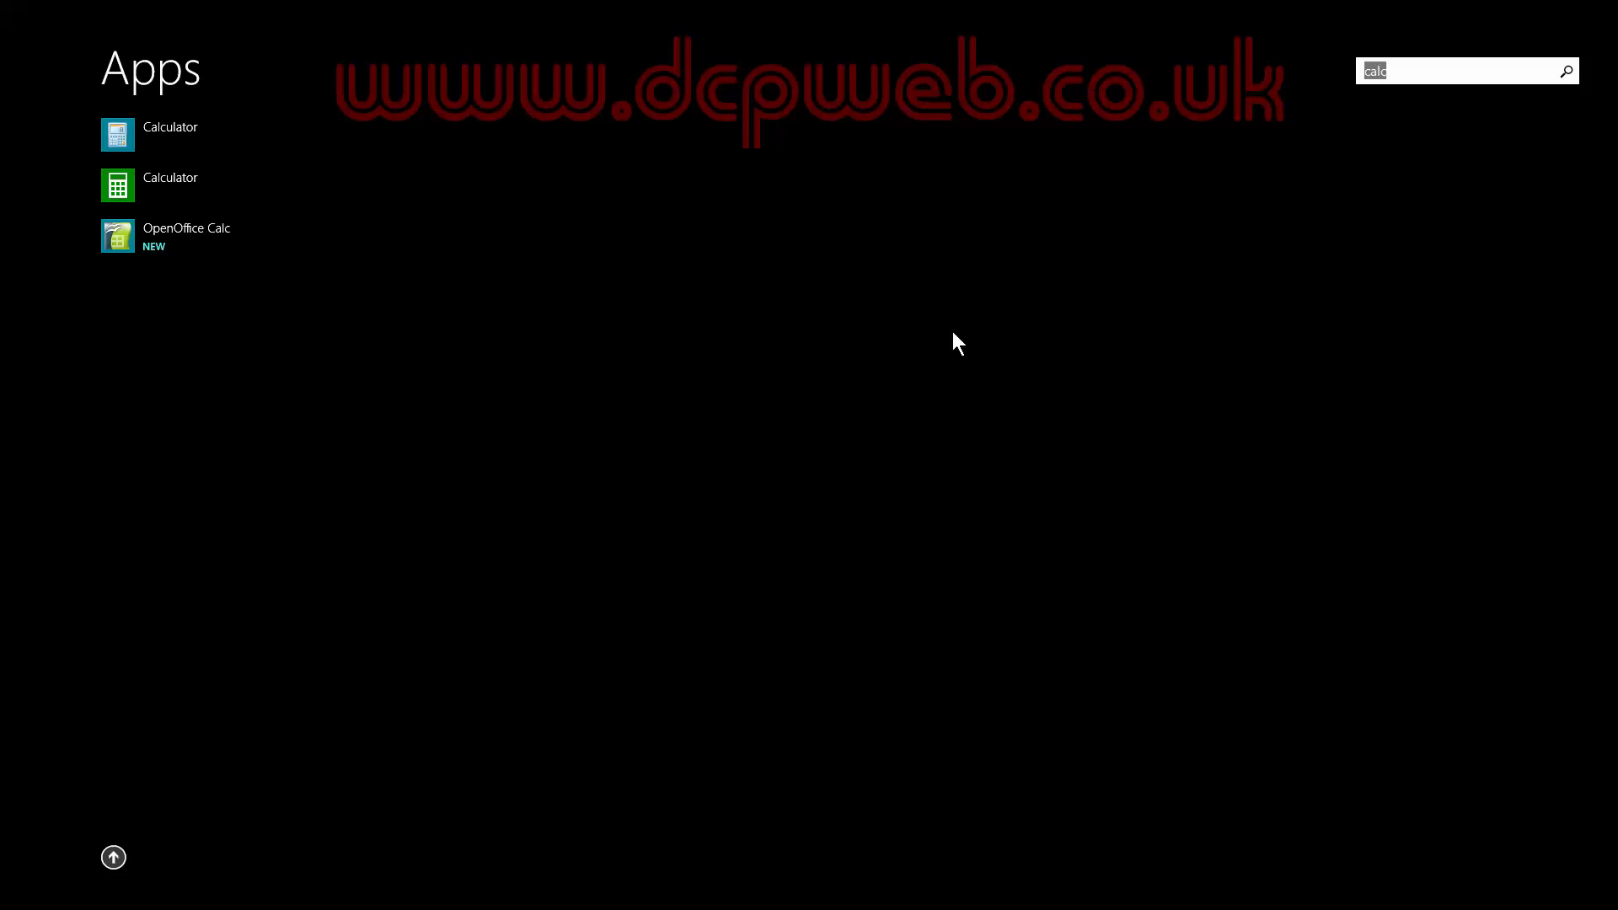
{"action": "key", "text": "BackSpace"}
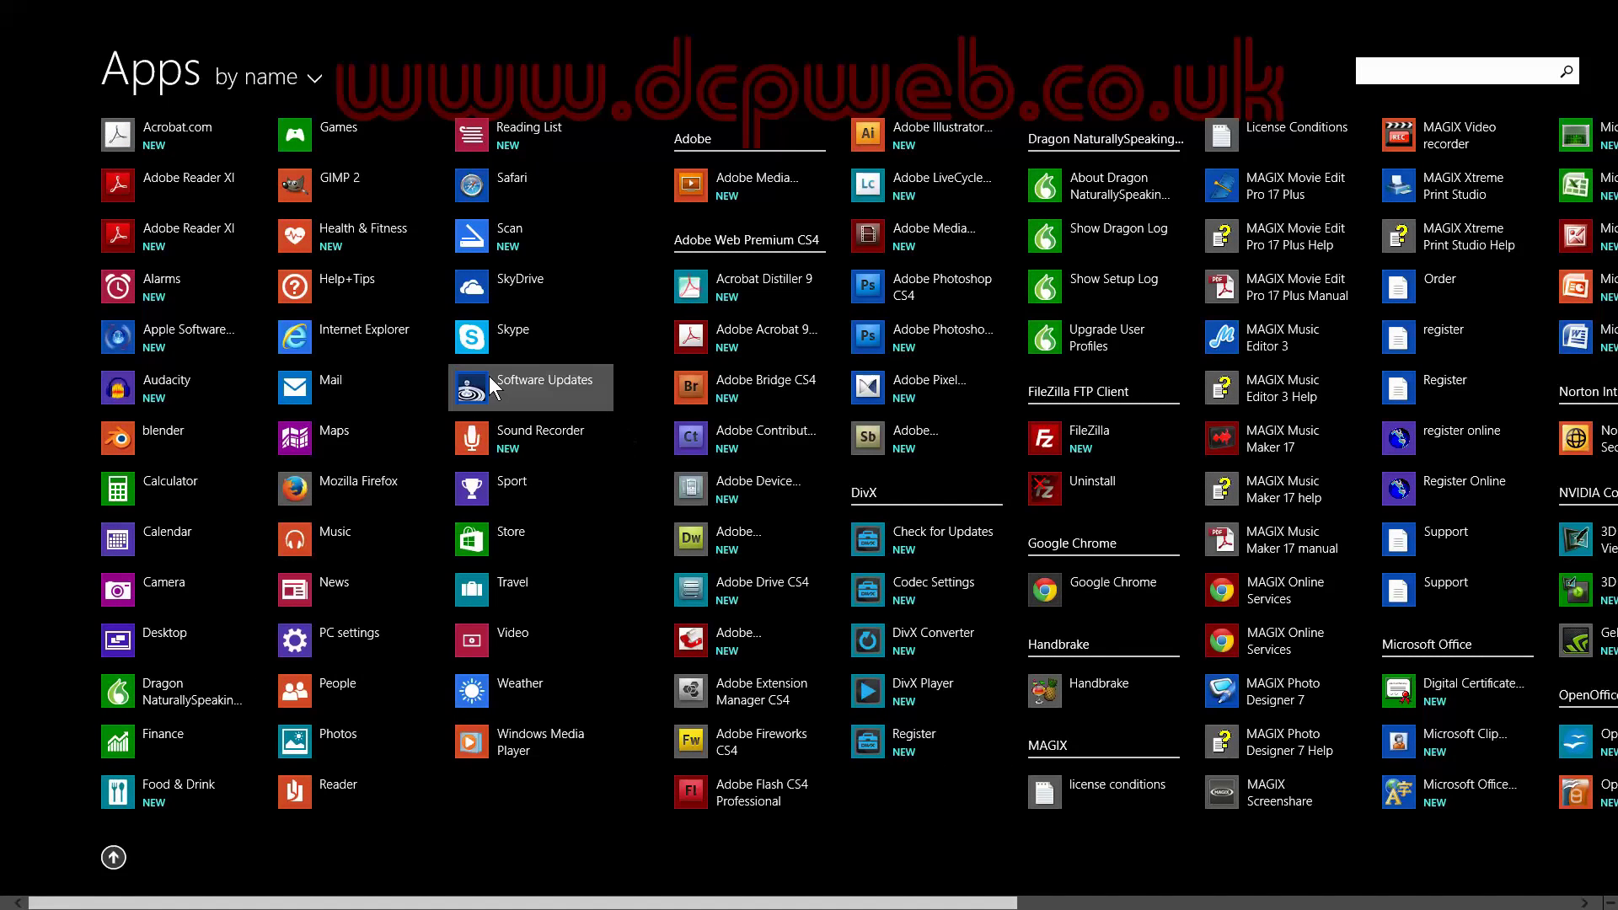
Step: Pin the Calendar app to the Start screen and move its tile into the General group below File Explorer
{"action": "right_click", "coordinate": [143, 533]}
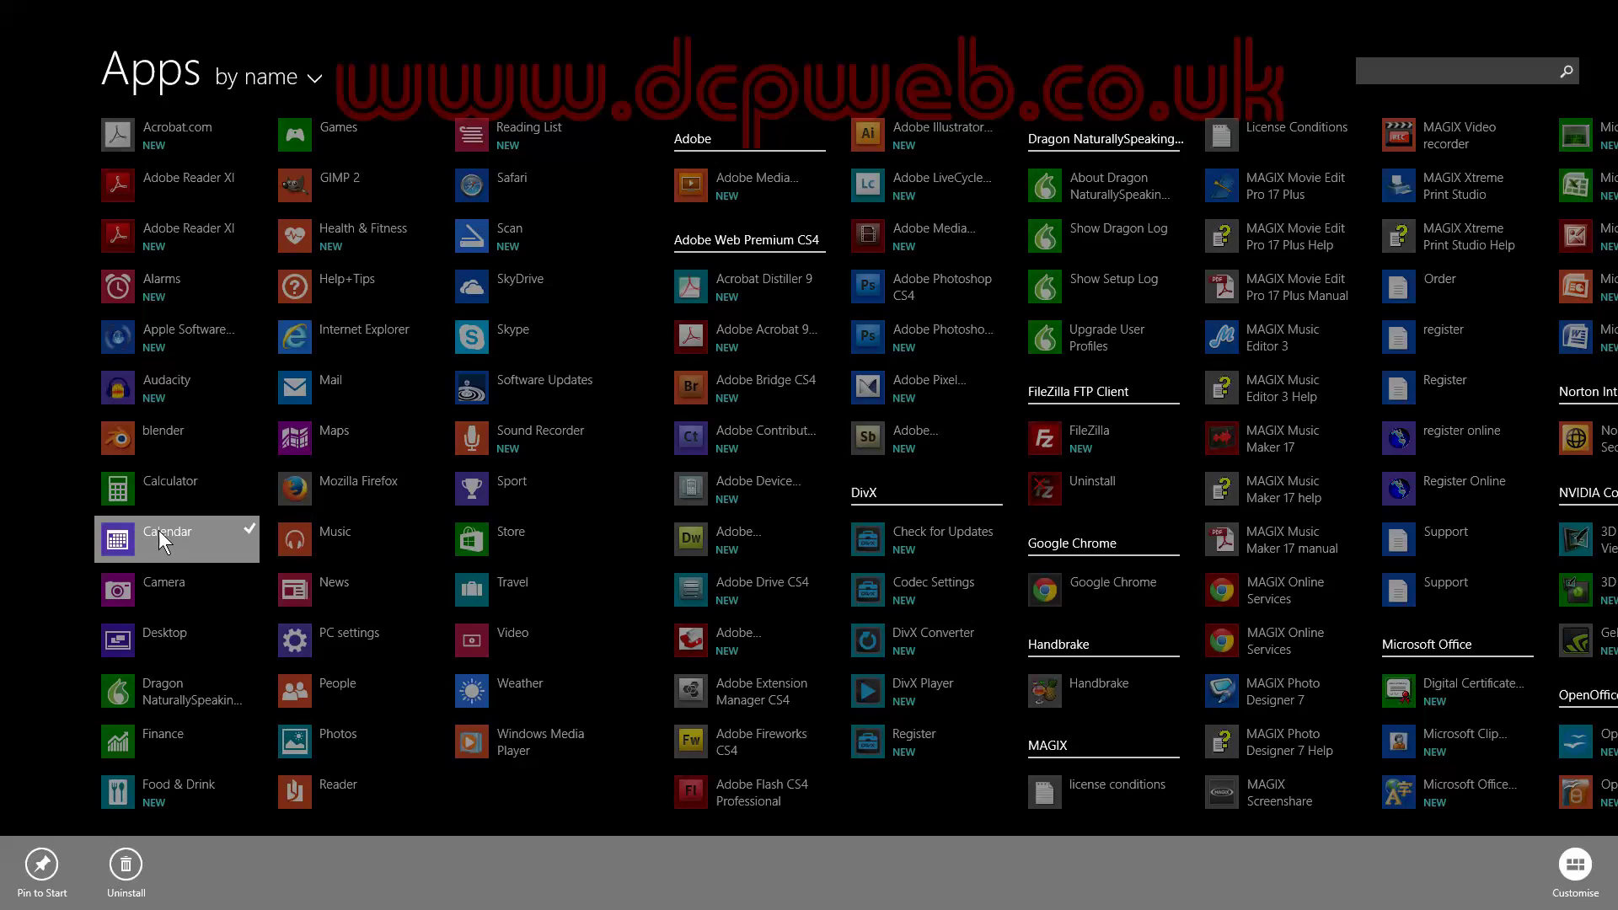
{"action": "left_click", "coordinate": [42, 865]}
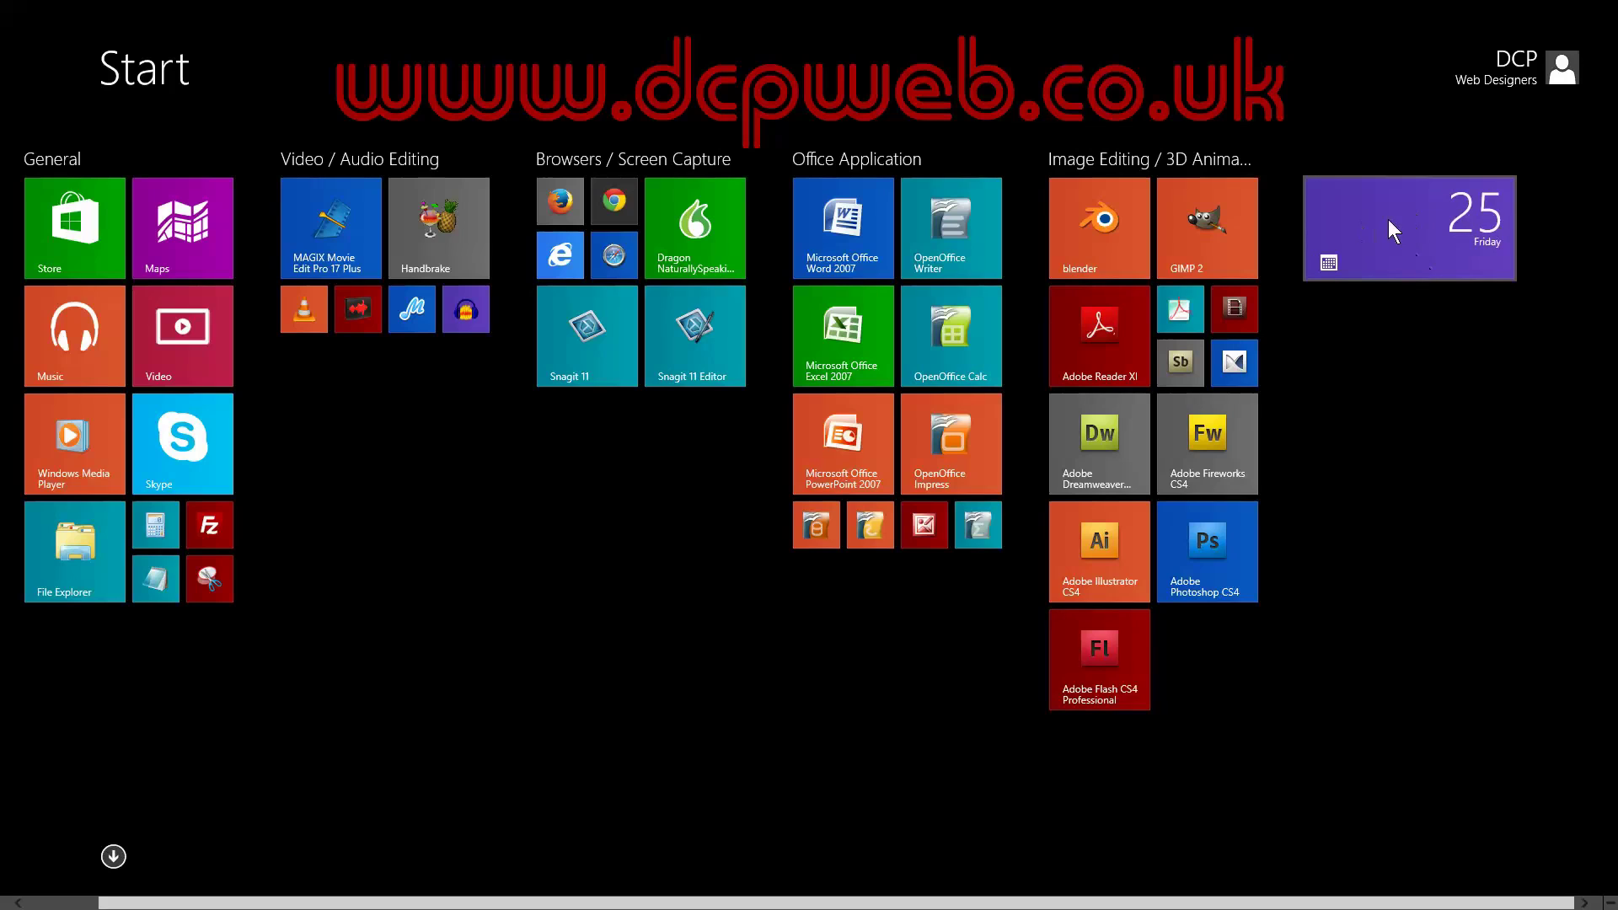
{"action": "left_click_drag", "start_coordinate": [1407, 209], "coordinate": [120, 646]}
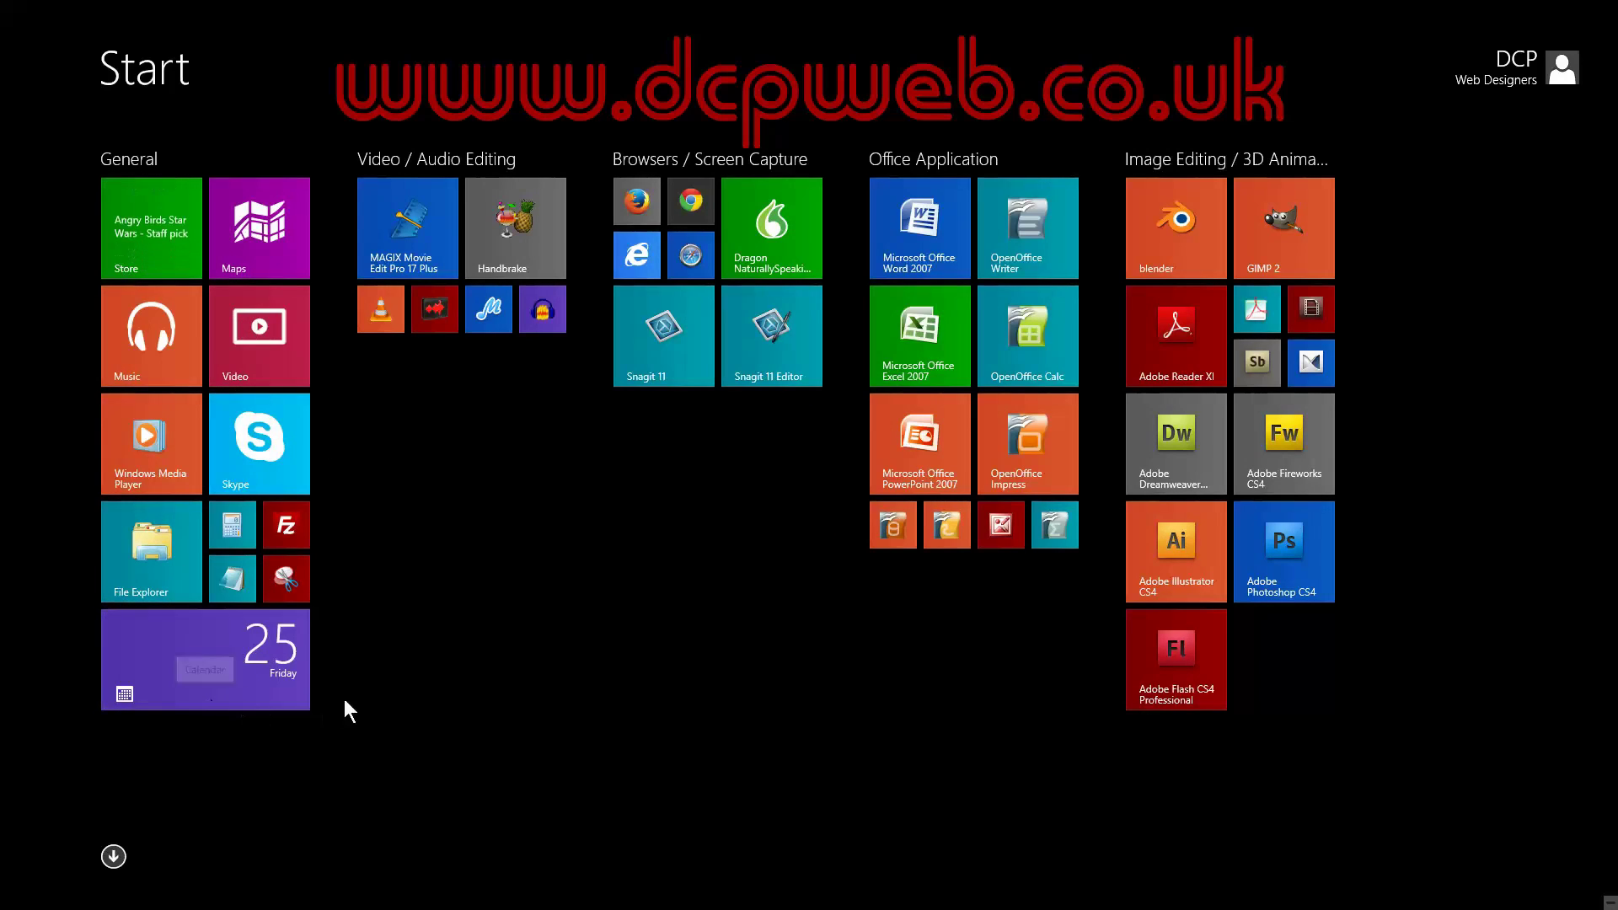
Step: Resize the Calendar tile in the General group to Large and back to Wide
{"action": "right_click", "coordinate": [255, 656]}
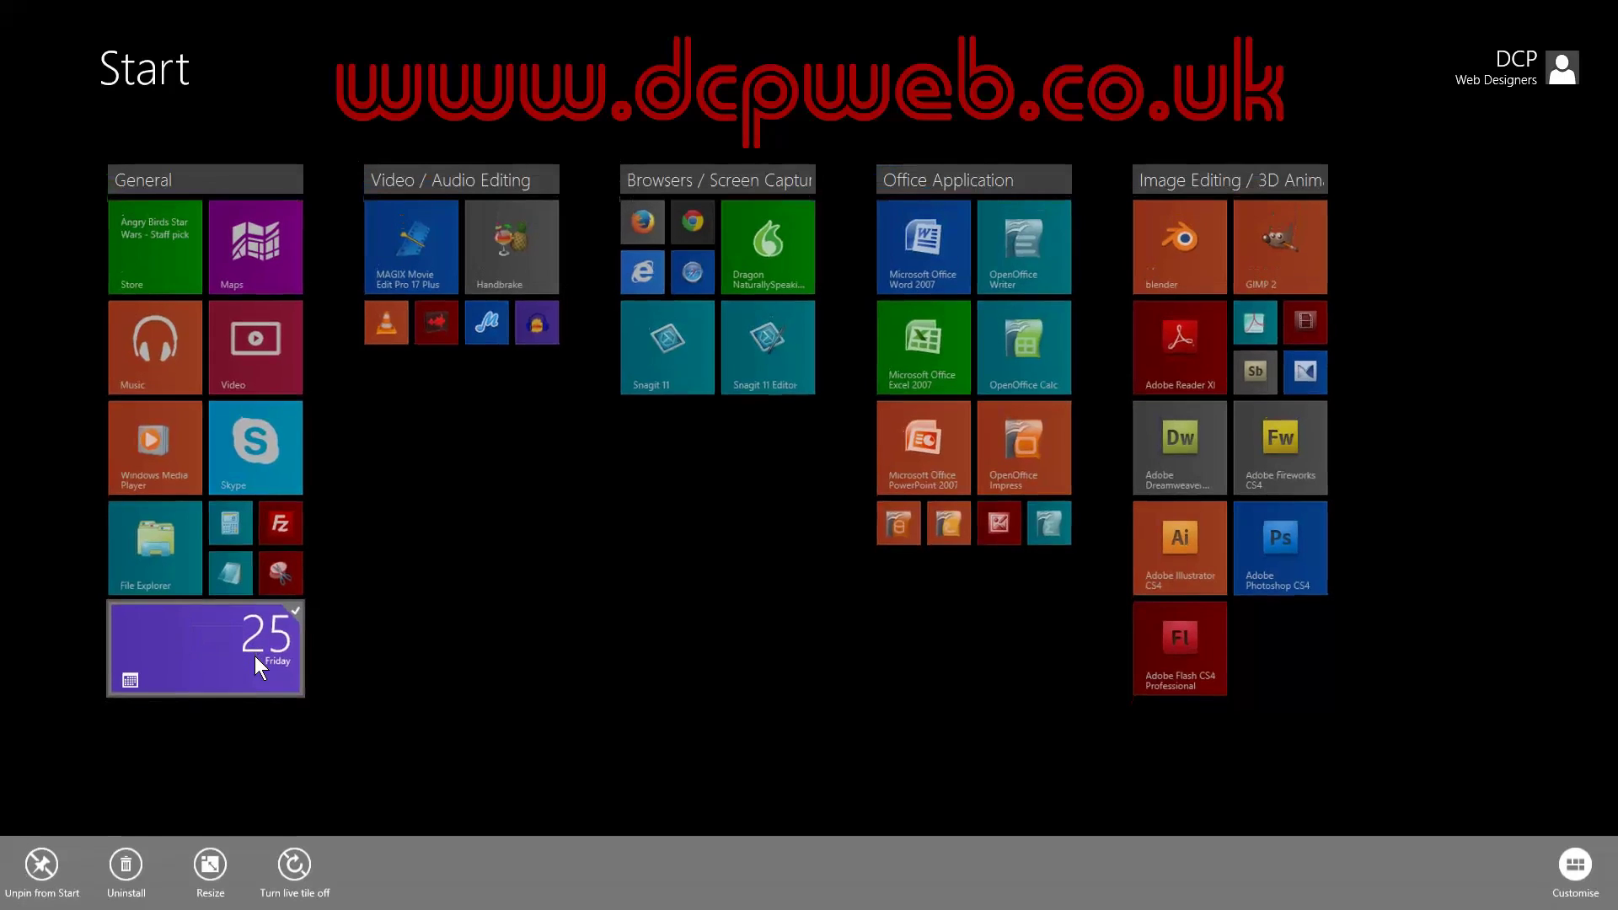
{"action": "left_click", "coordinate": [214, 864]}
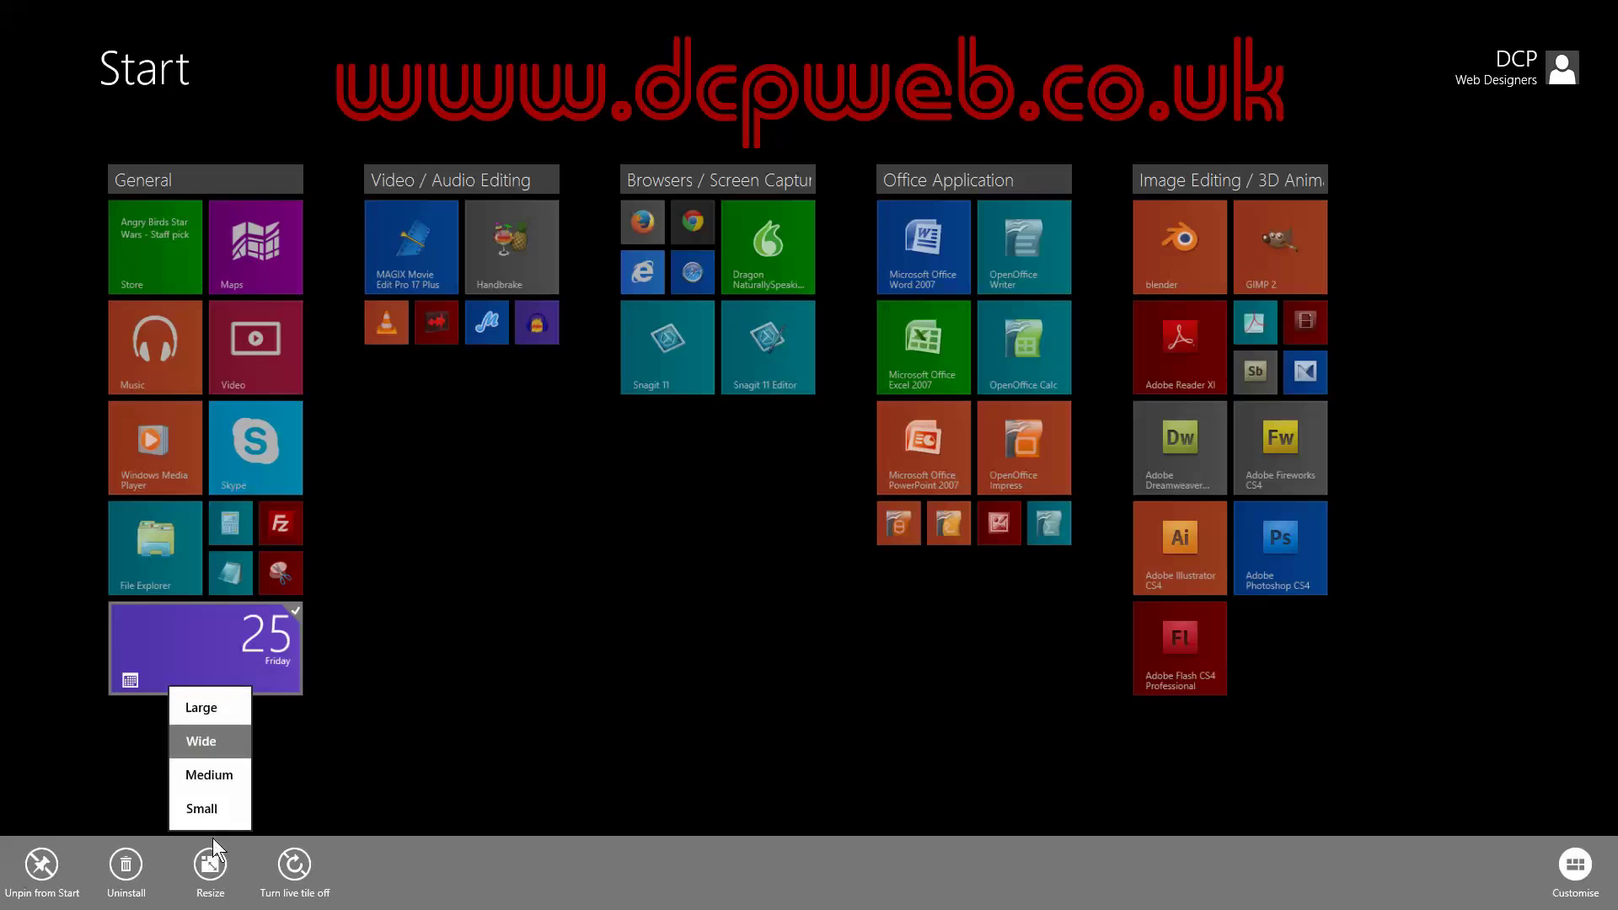
{"action": "left_click", "coordinate": [215, 709]}
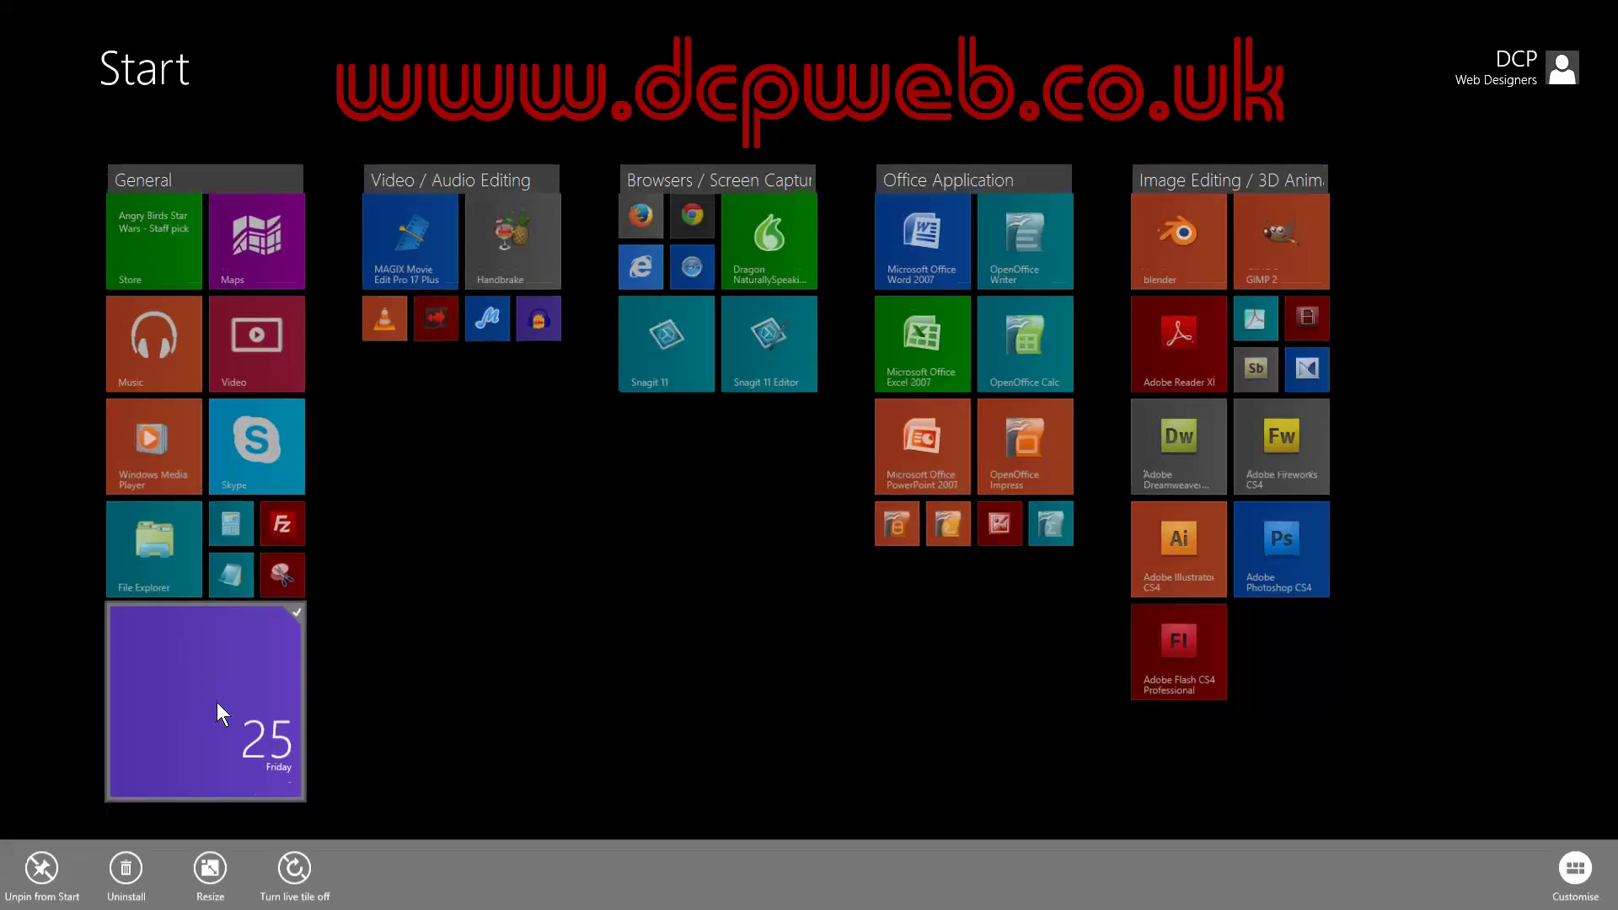
{"action": "left_click", "coordinate": [210, 864]}
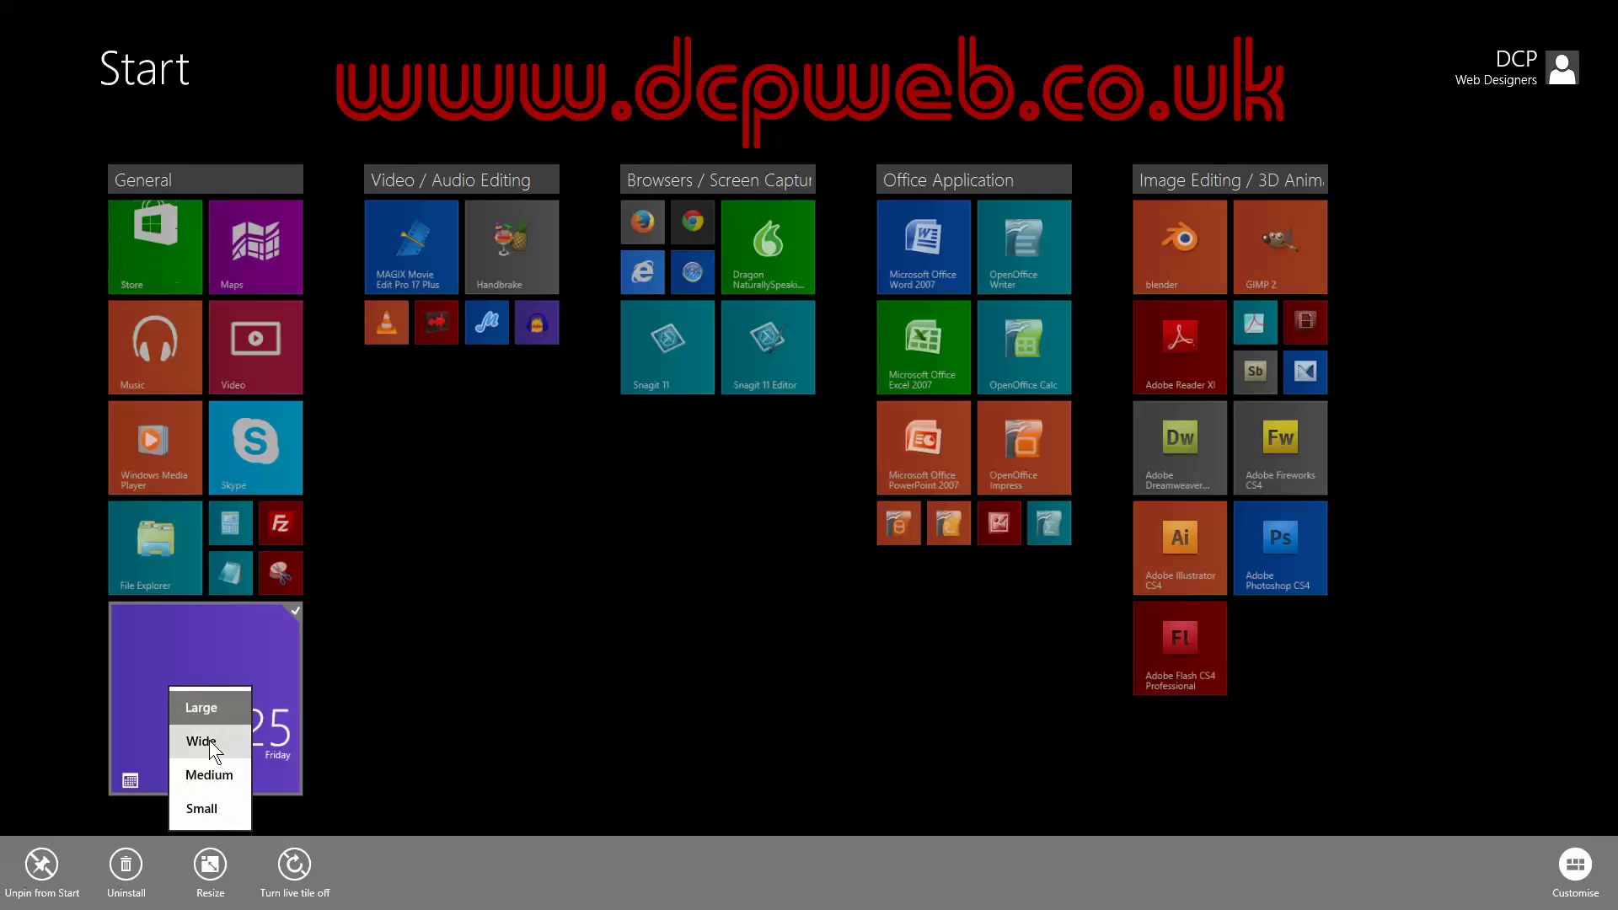
{"action": "left_click", "coordinate": [209, 739]}
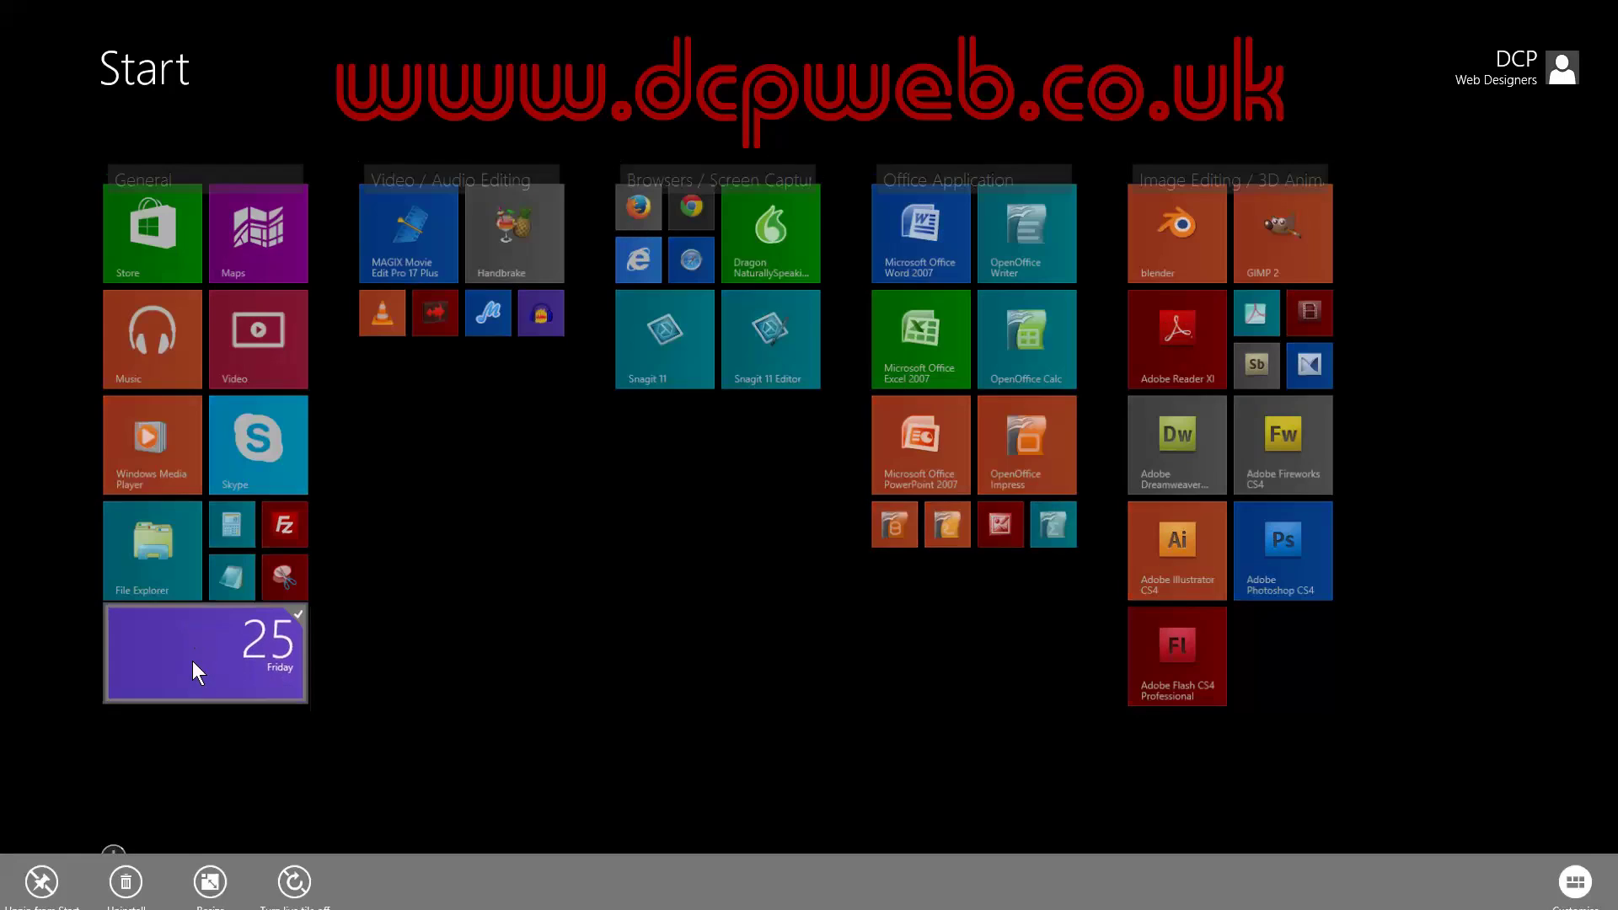
Step: Resize the Calendar tile to Medium, and finally to Small
{"action": "left_click", "coordinate": [225, 861]}
{"action": "left_click", "coordinate": [209, 775]}
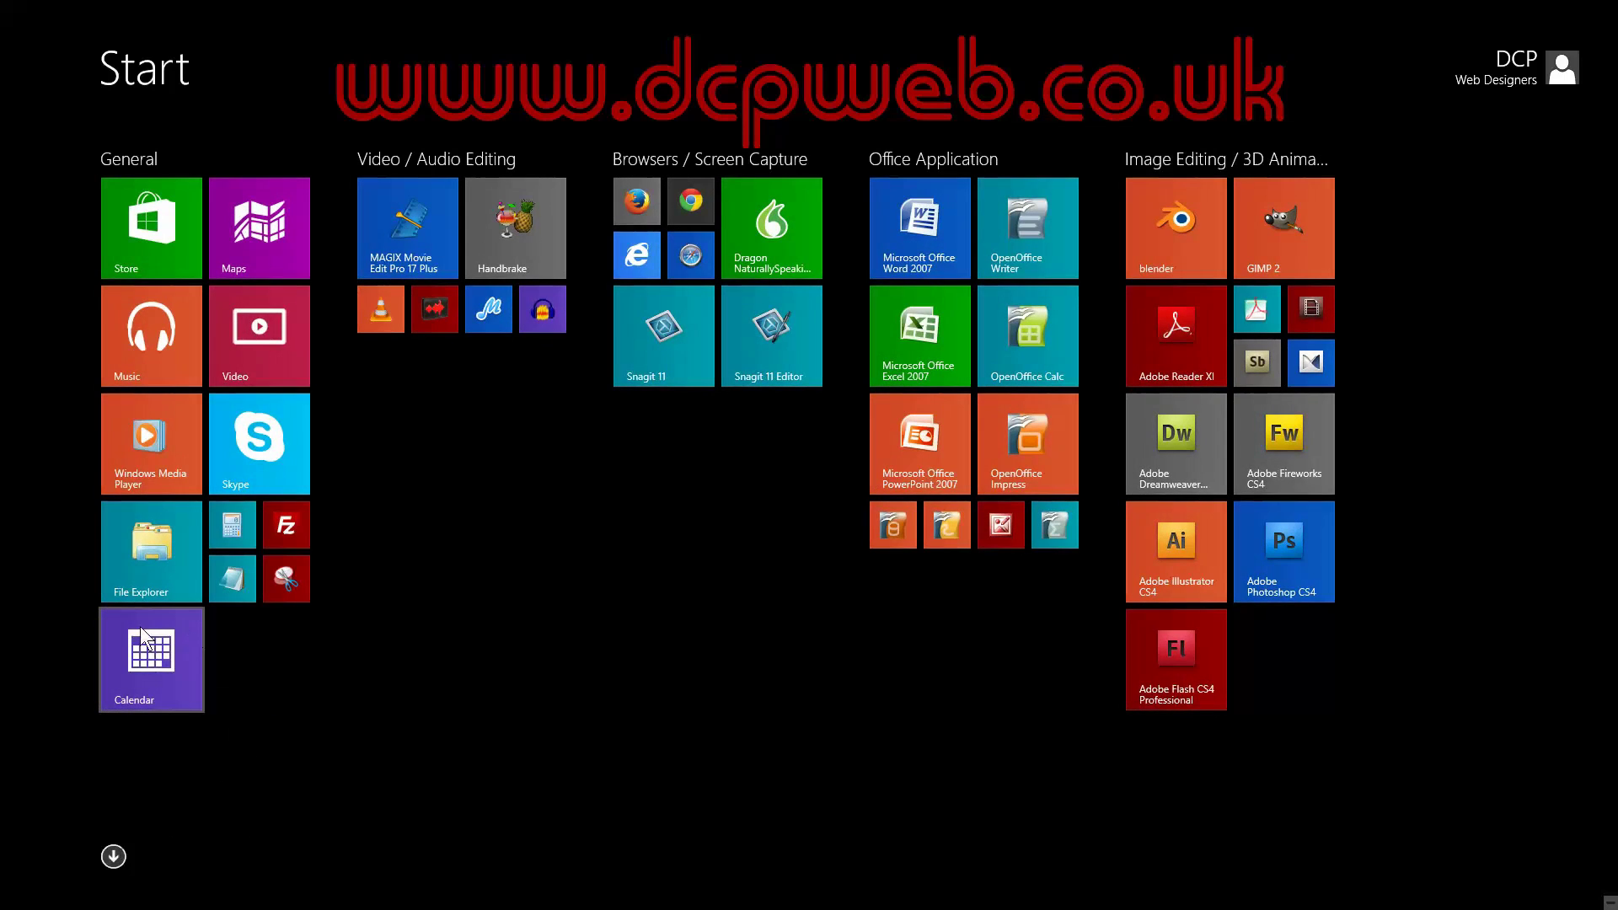
{"action": "right_click", "coordinate": [170, 670]}
{"action": "left_click", "coordinate": [221, 877]}
{"action": "left_click", "coordinate": [219, 812]}
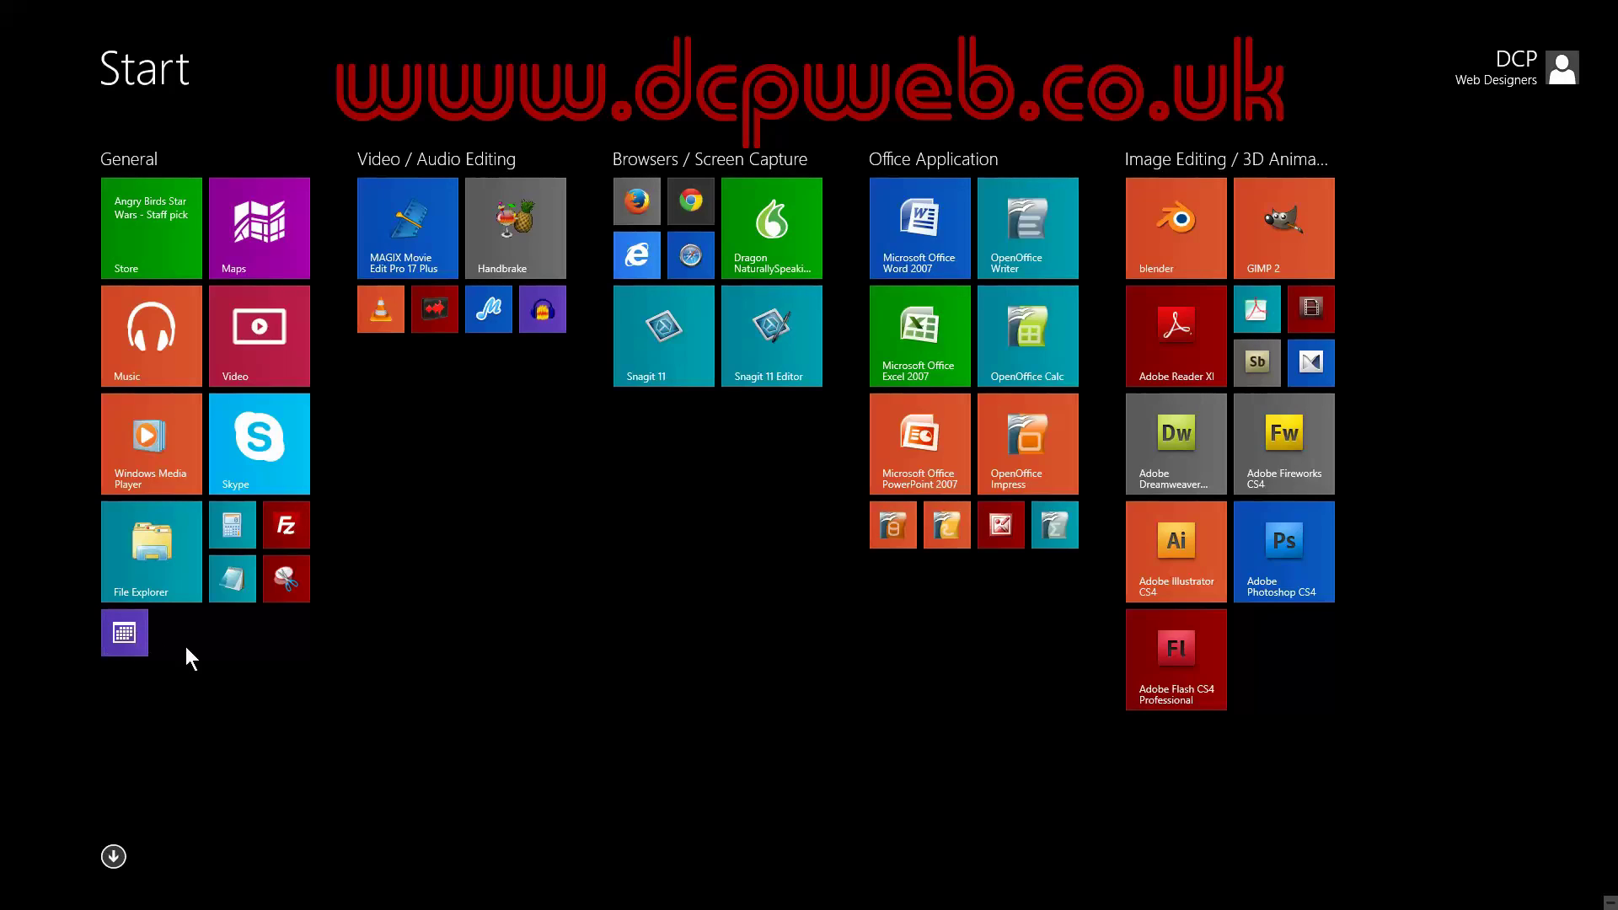
Step: Review the size options offered for the small Calendar tile and dismiss them
{"action": "right_click", "coordinate": [129, 641]}
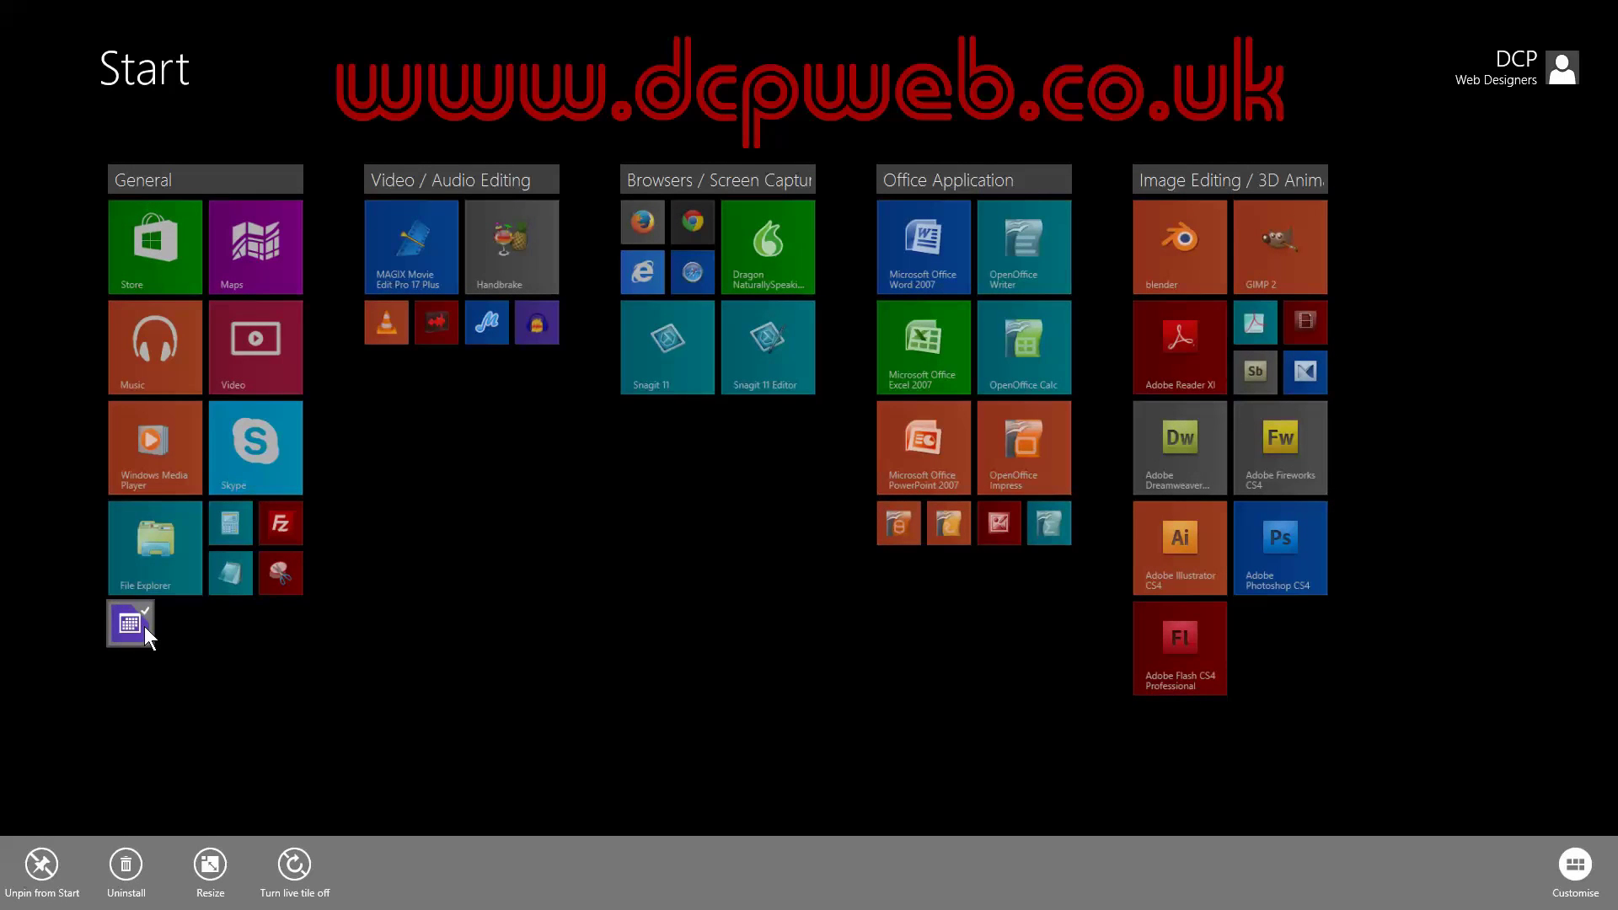
{"action": "left_click", "coordinate": [210, 865]}
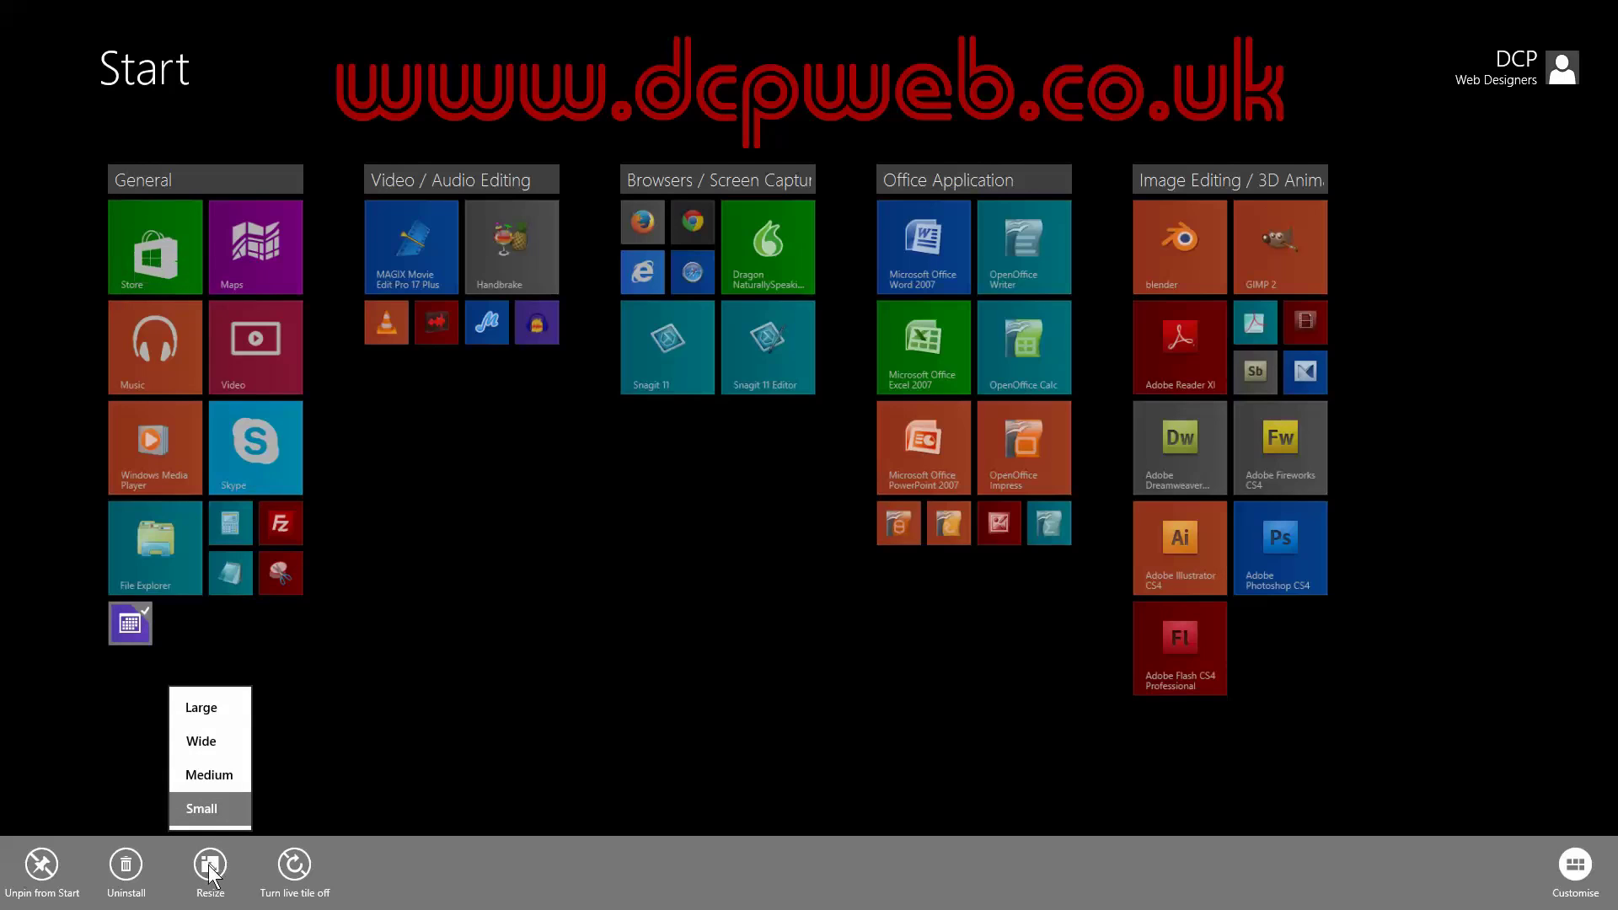
{"action": "left_click", "coordinate": [356, 686]}
{"action": "left_click", "coordinate": [249, 663]}
Step: Unpin the small Calendar tile in the General group from the Start screen
{"action": "right_click", "coordinate": [128, 628]}
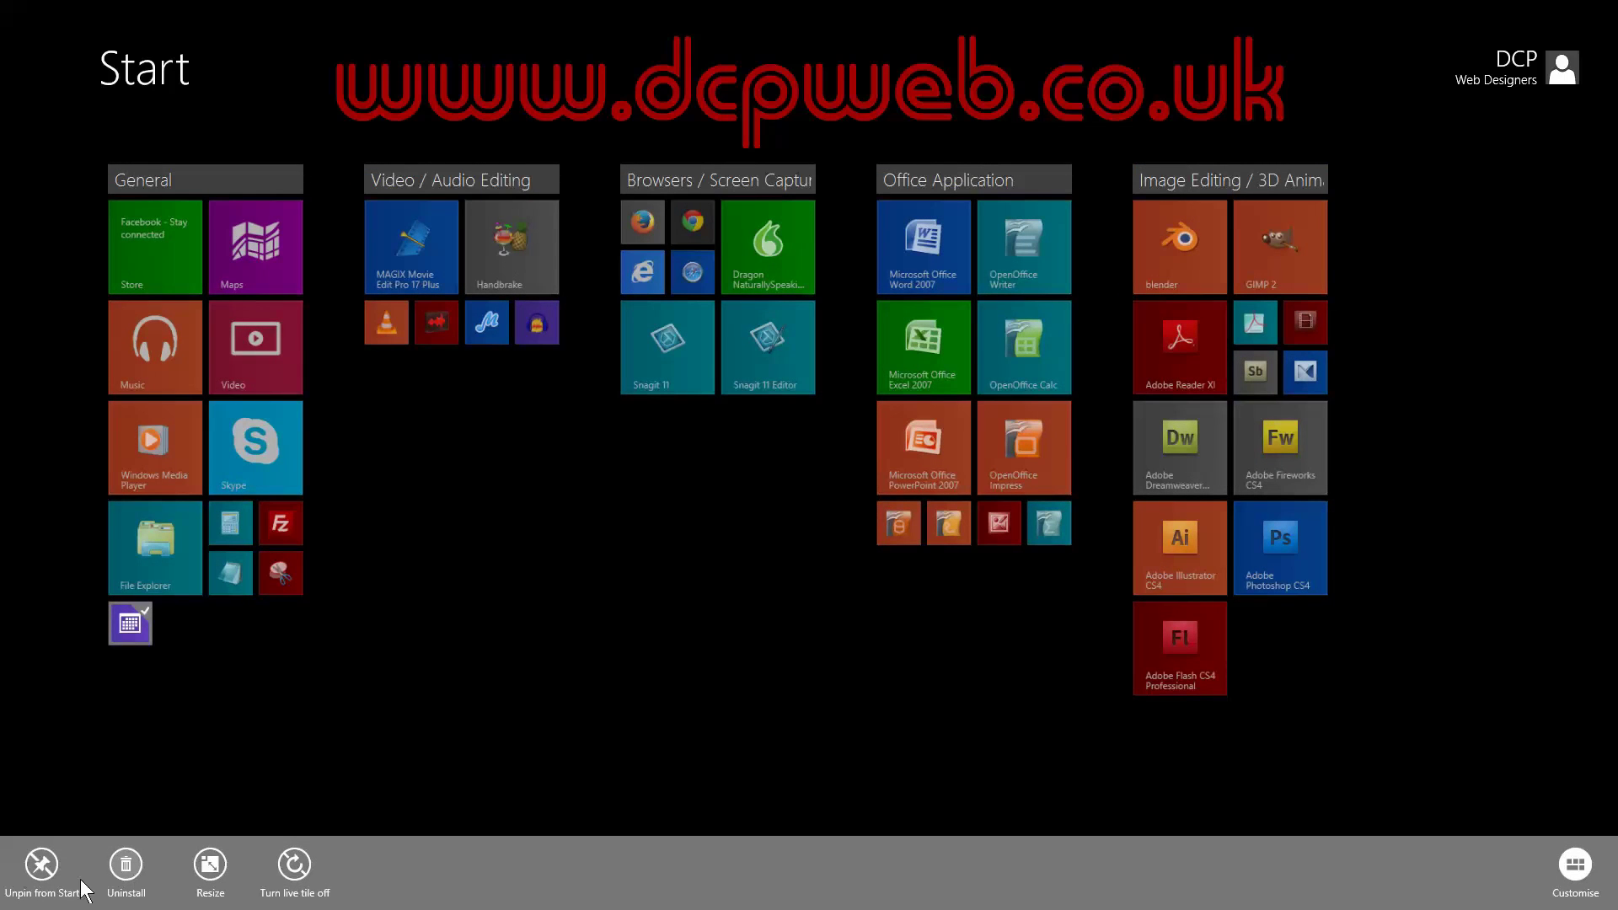
{"action": "left_click", "coordinate": [37, 875]}
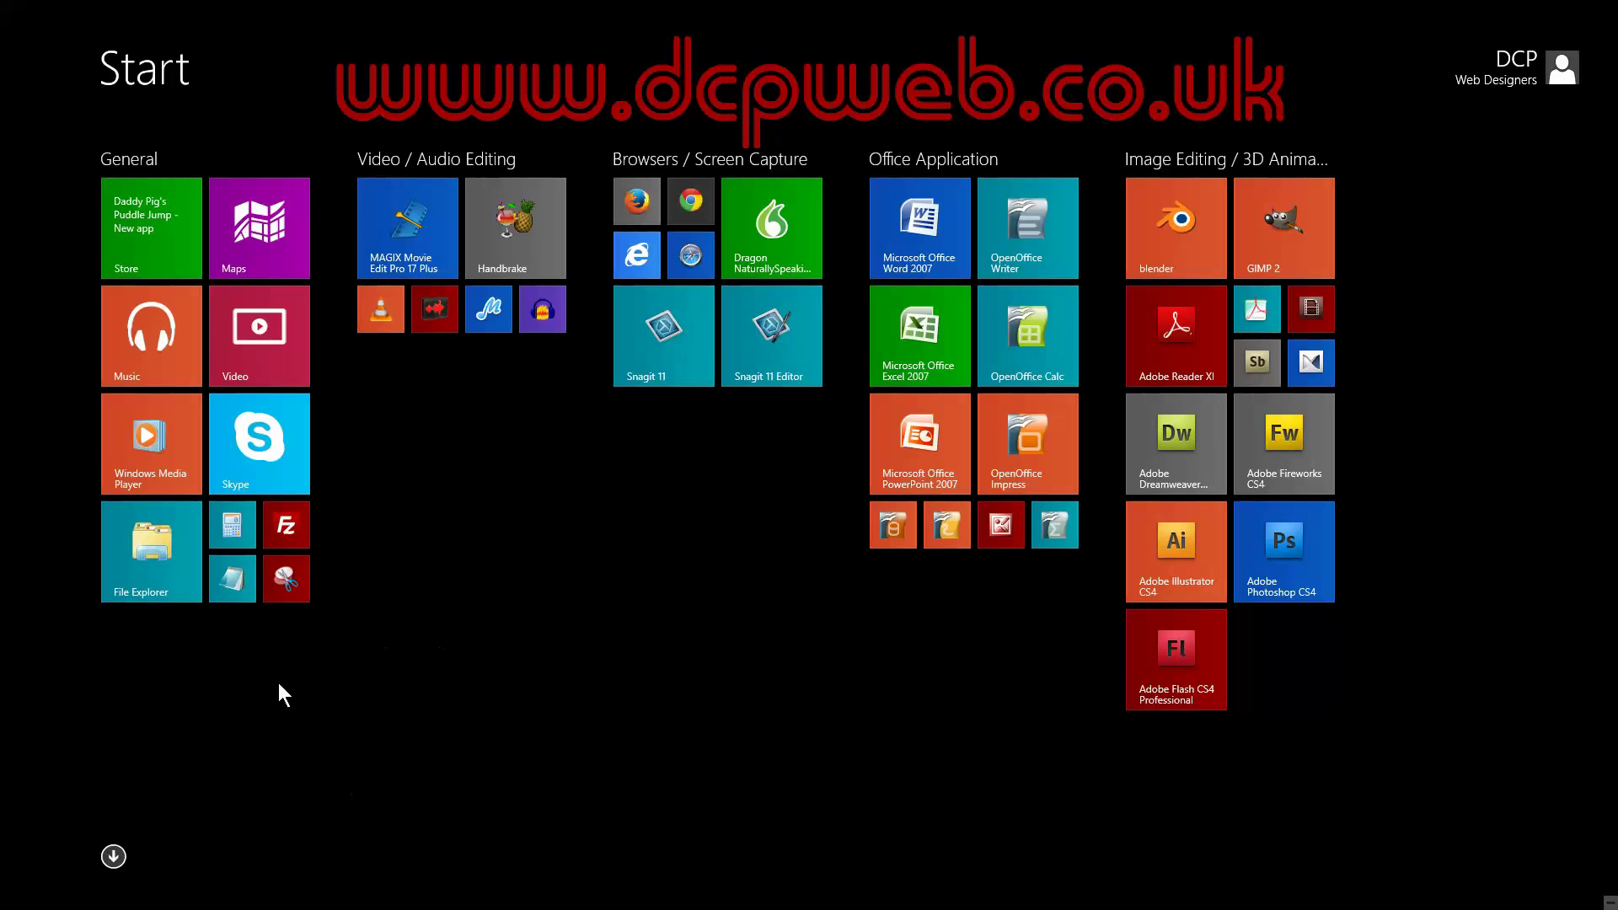
Step: Pin Calculator, Camera, Calendar, Desktop, Finance and Food & Drink together from the all-apps list and return to the Start screen
{"action": "left_click", "coordinate": [113, 858]}
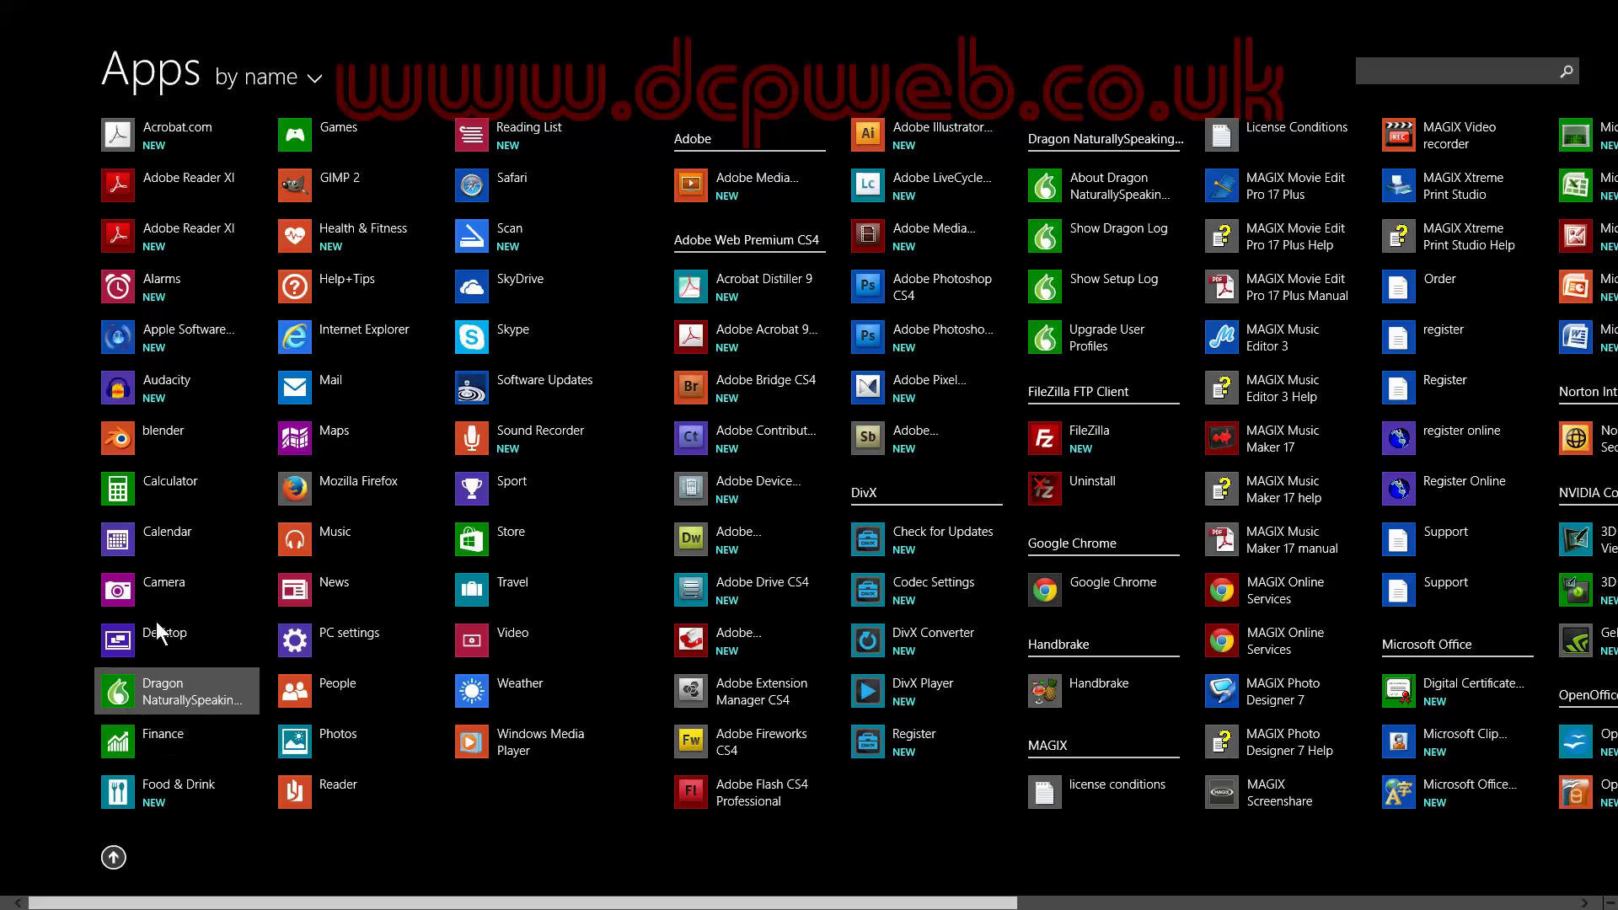
{"action": "right_click", "coordinate": [170, 482]}
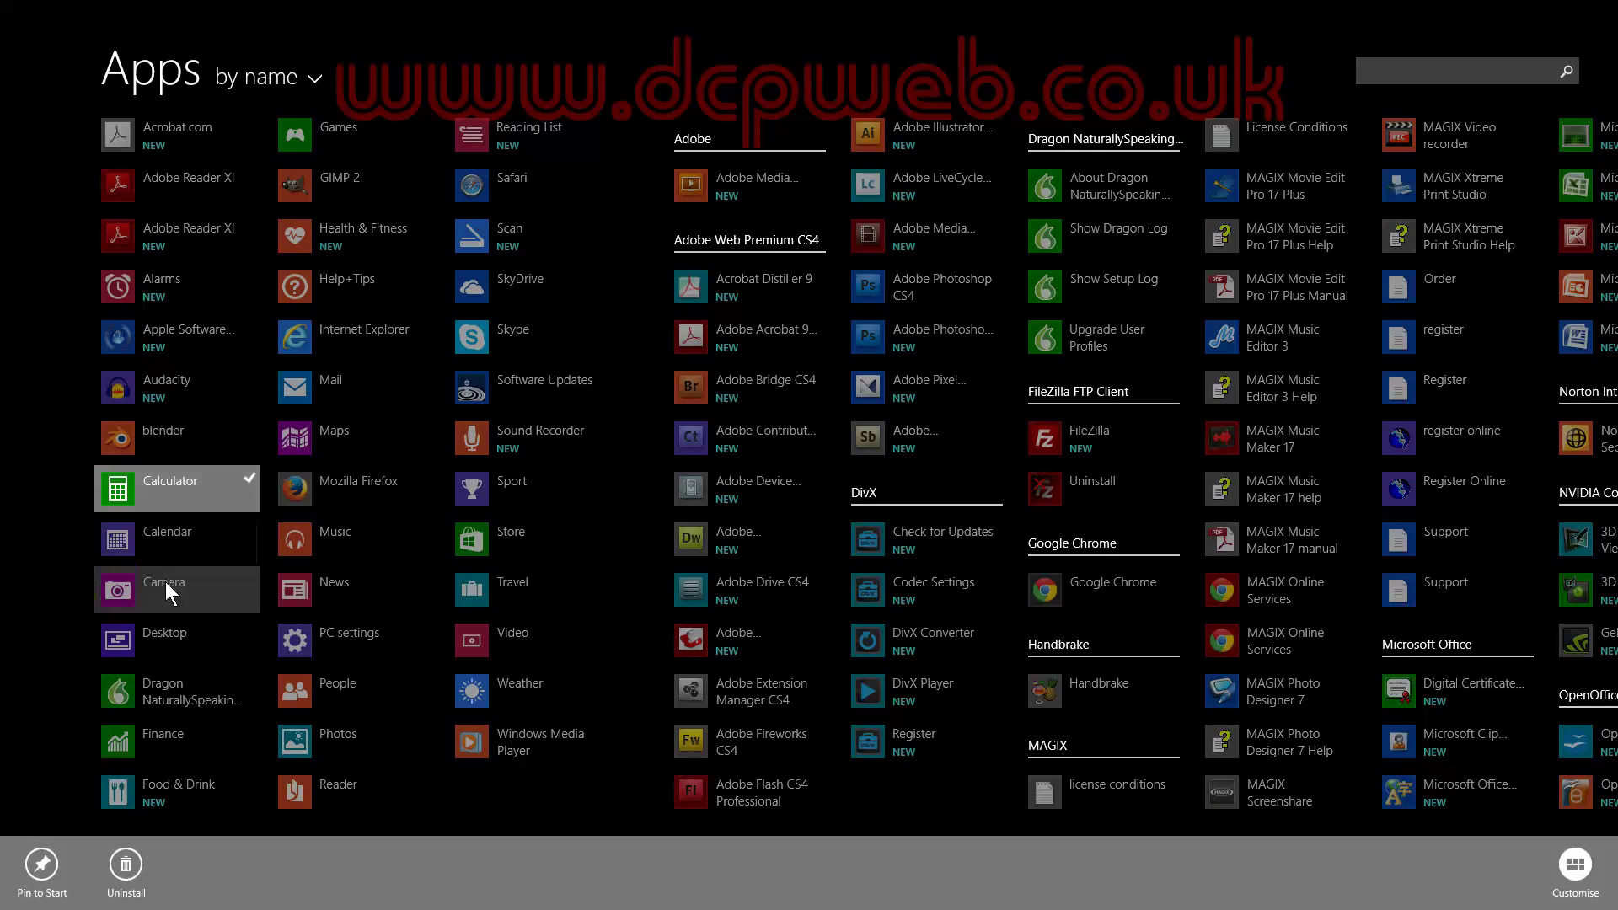
{"action": "right_click", "coordinate": [167, 590]}
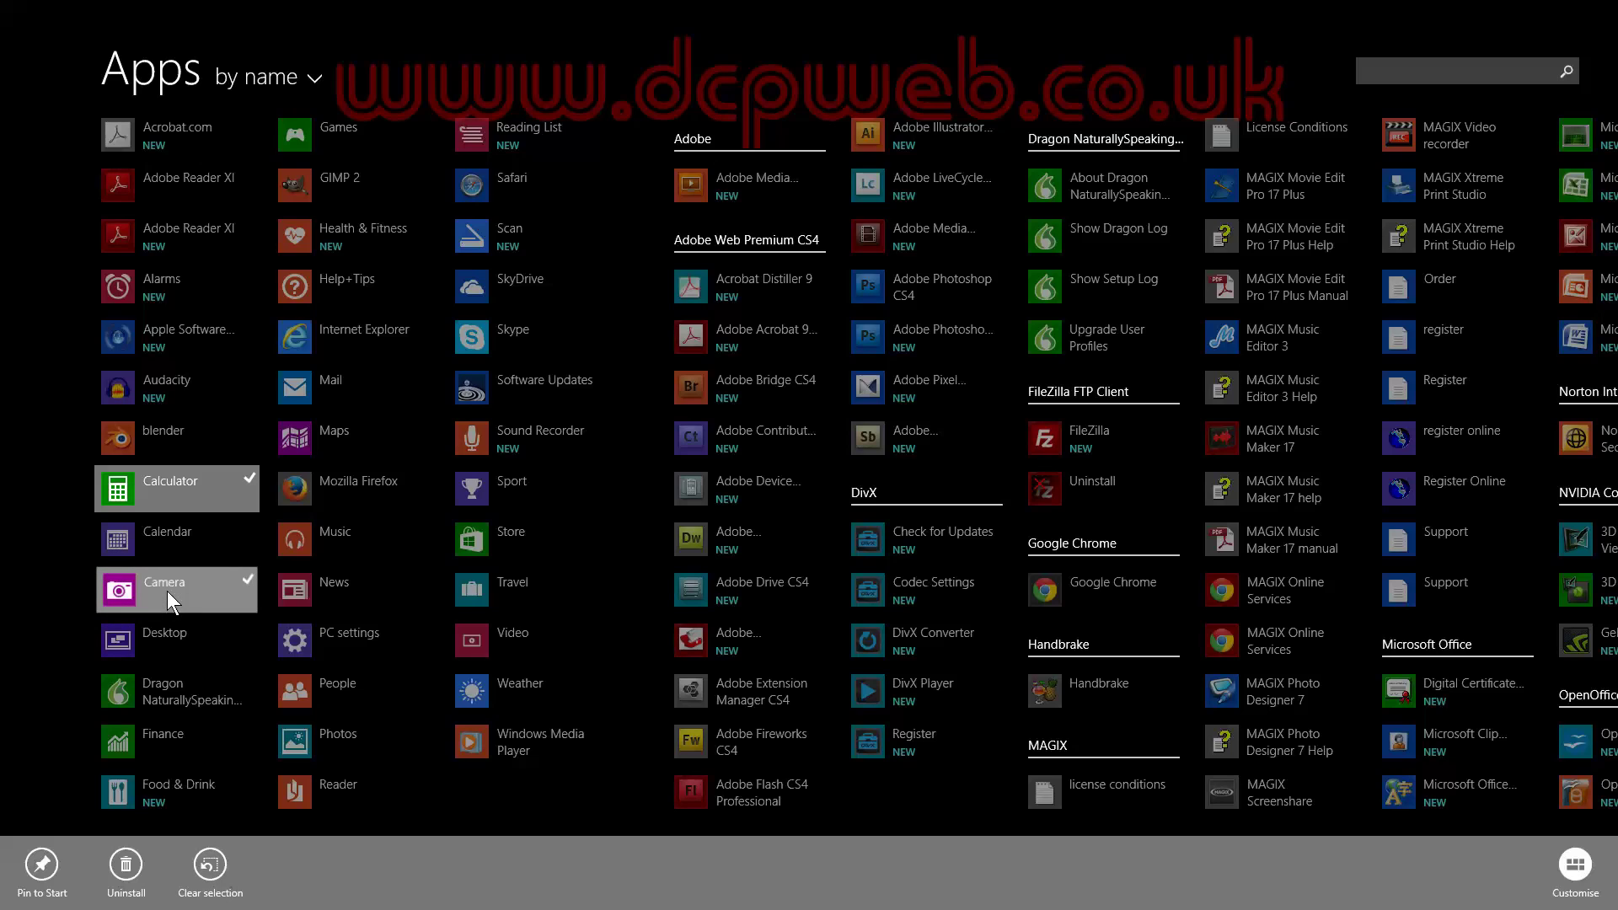
{"action": "right_click", "coordinate": [167, 534]}
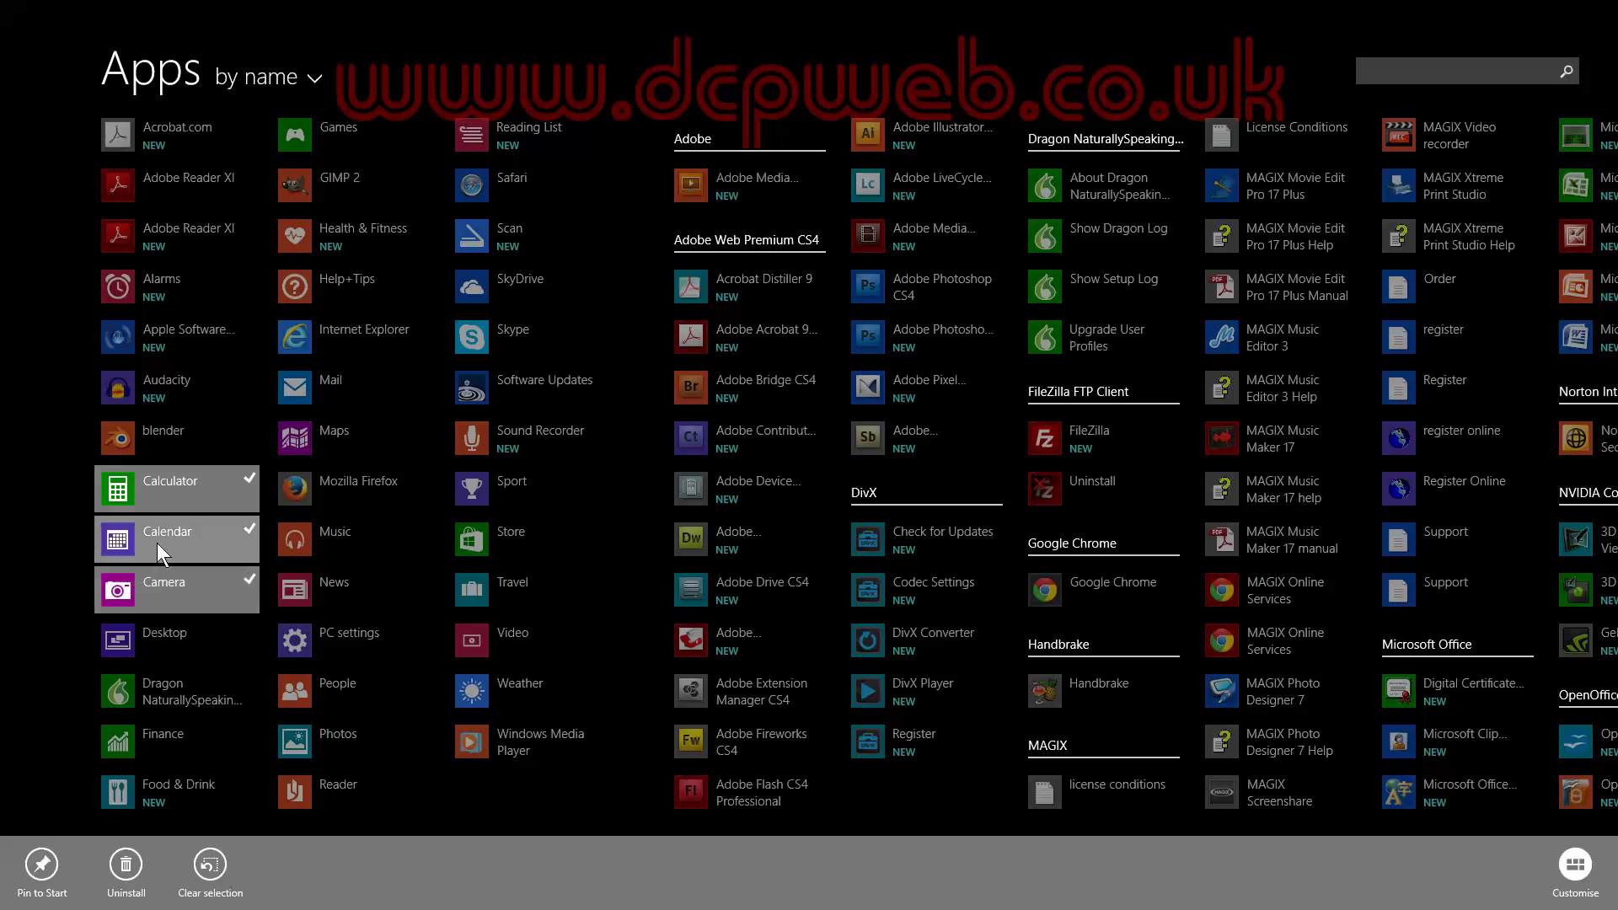
{"action": "right_click", "coordinate": [170, 633]}
{"action": "right_click", "coordinate": [153, 725]}
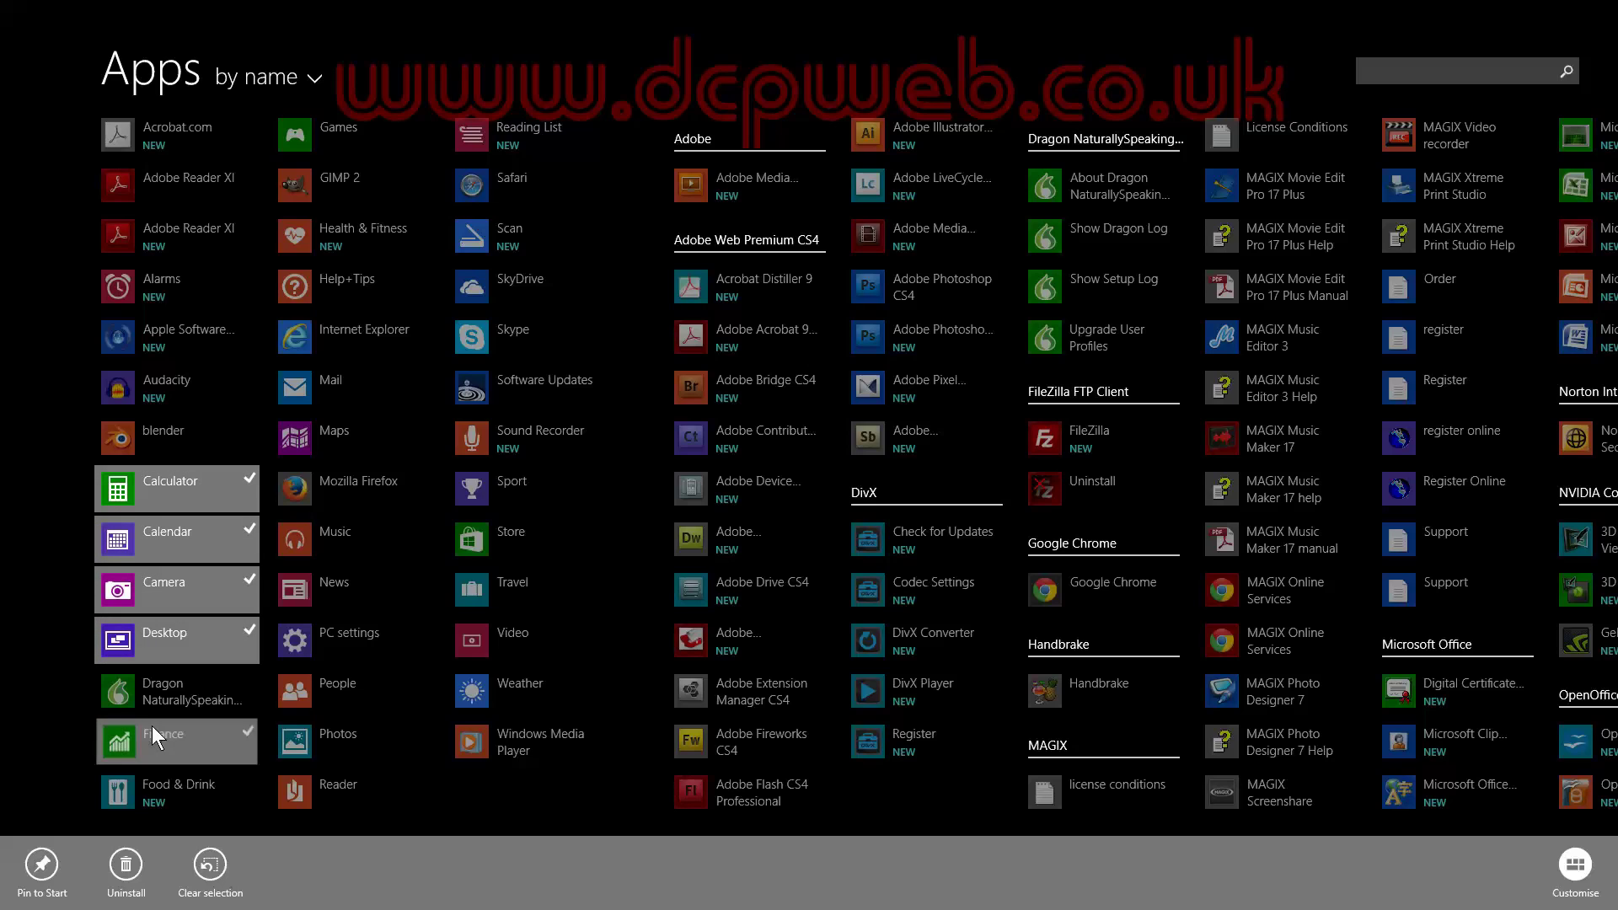
{"action": "right_click", "coordinate": [160, 781]}
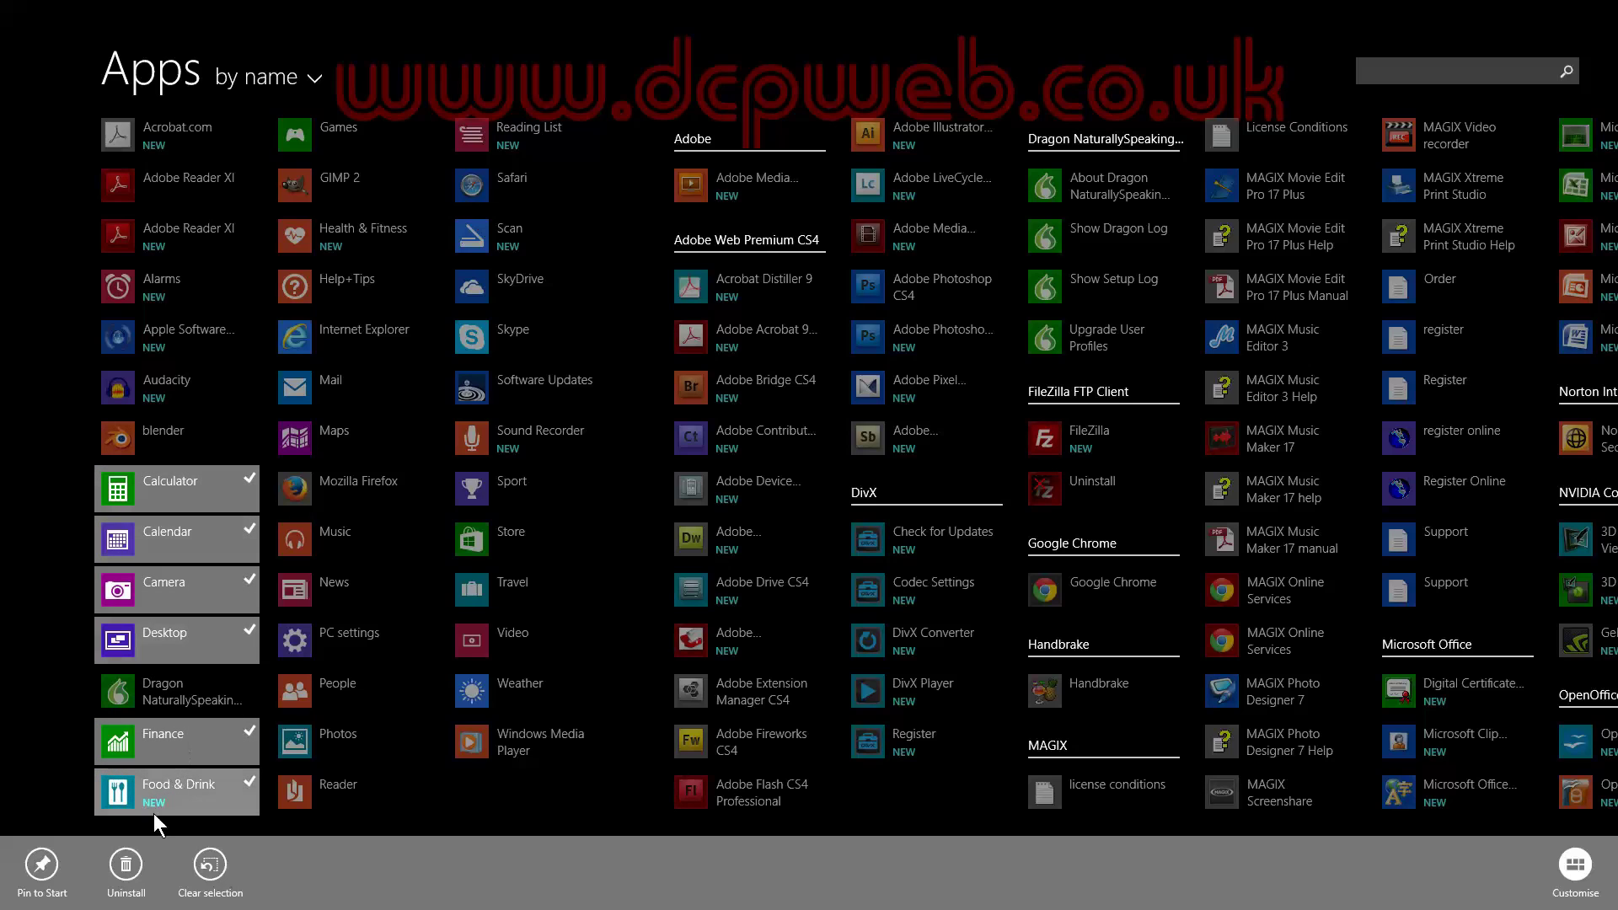
{"action": "left_click", "coordinate": [42, 865]}
{"action": "key", "text": "super"}
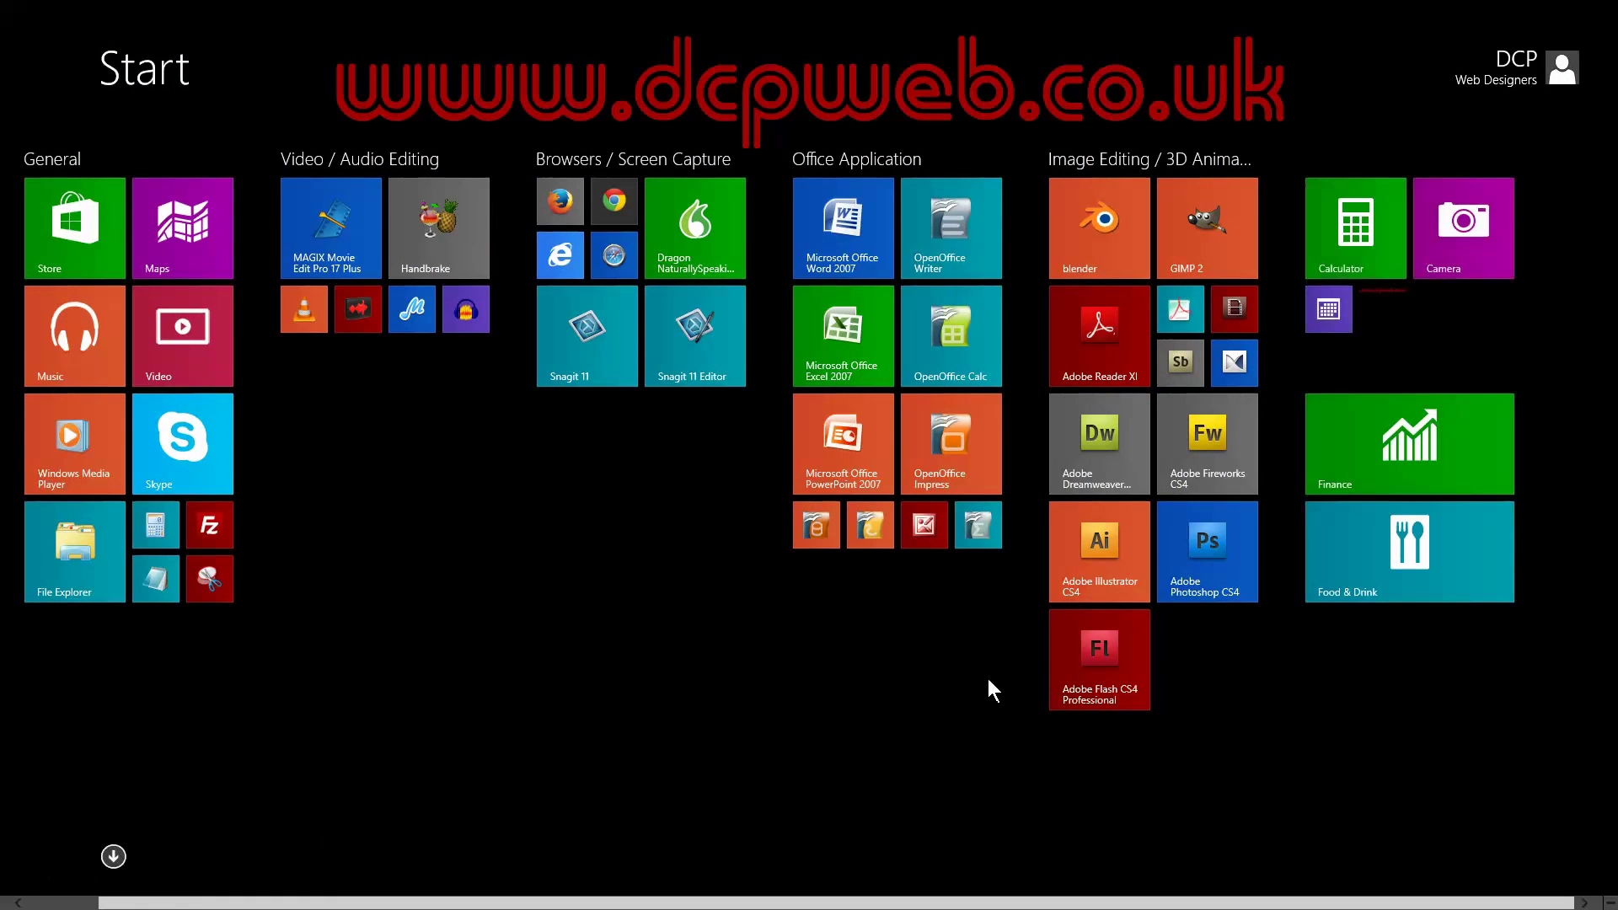
Step: Unpin the blank Desktop tile beside the small Calendar tile from the Start screen
{"action": "right_click", "coordinate": [1378, 302]}
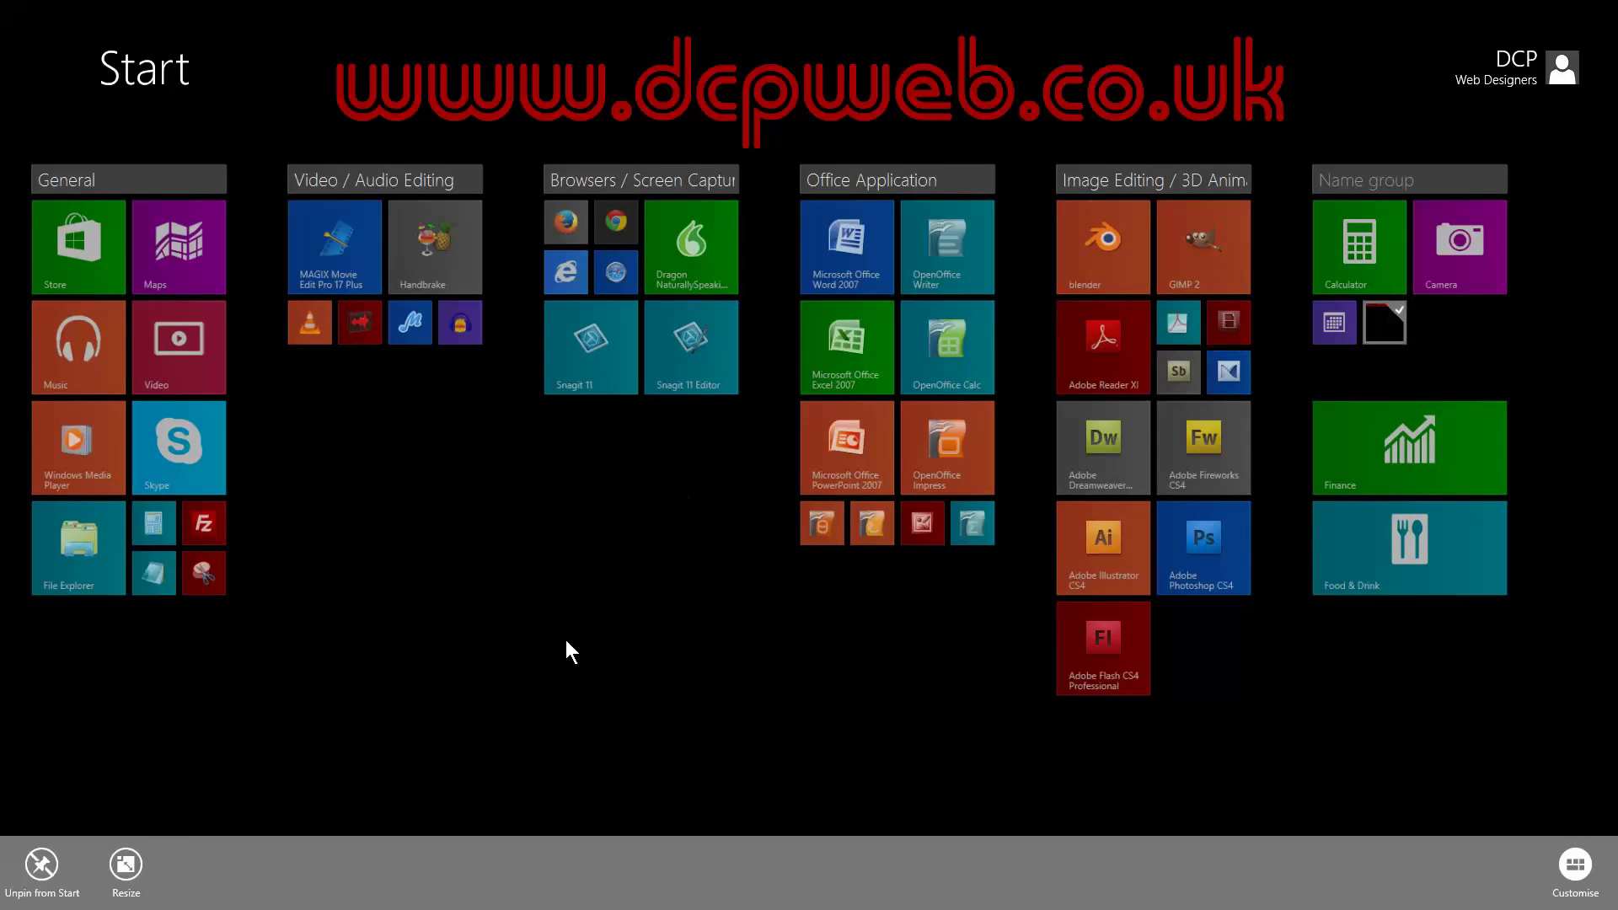
{"action": "left_click", "coordinate": [41, 868]}
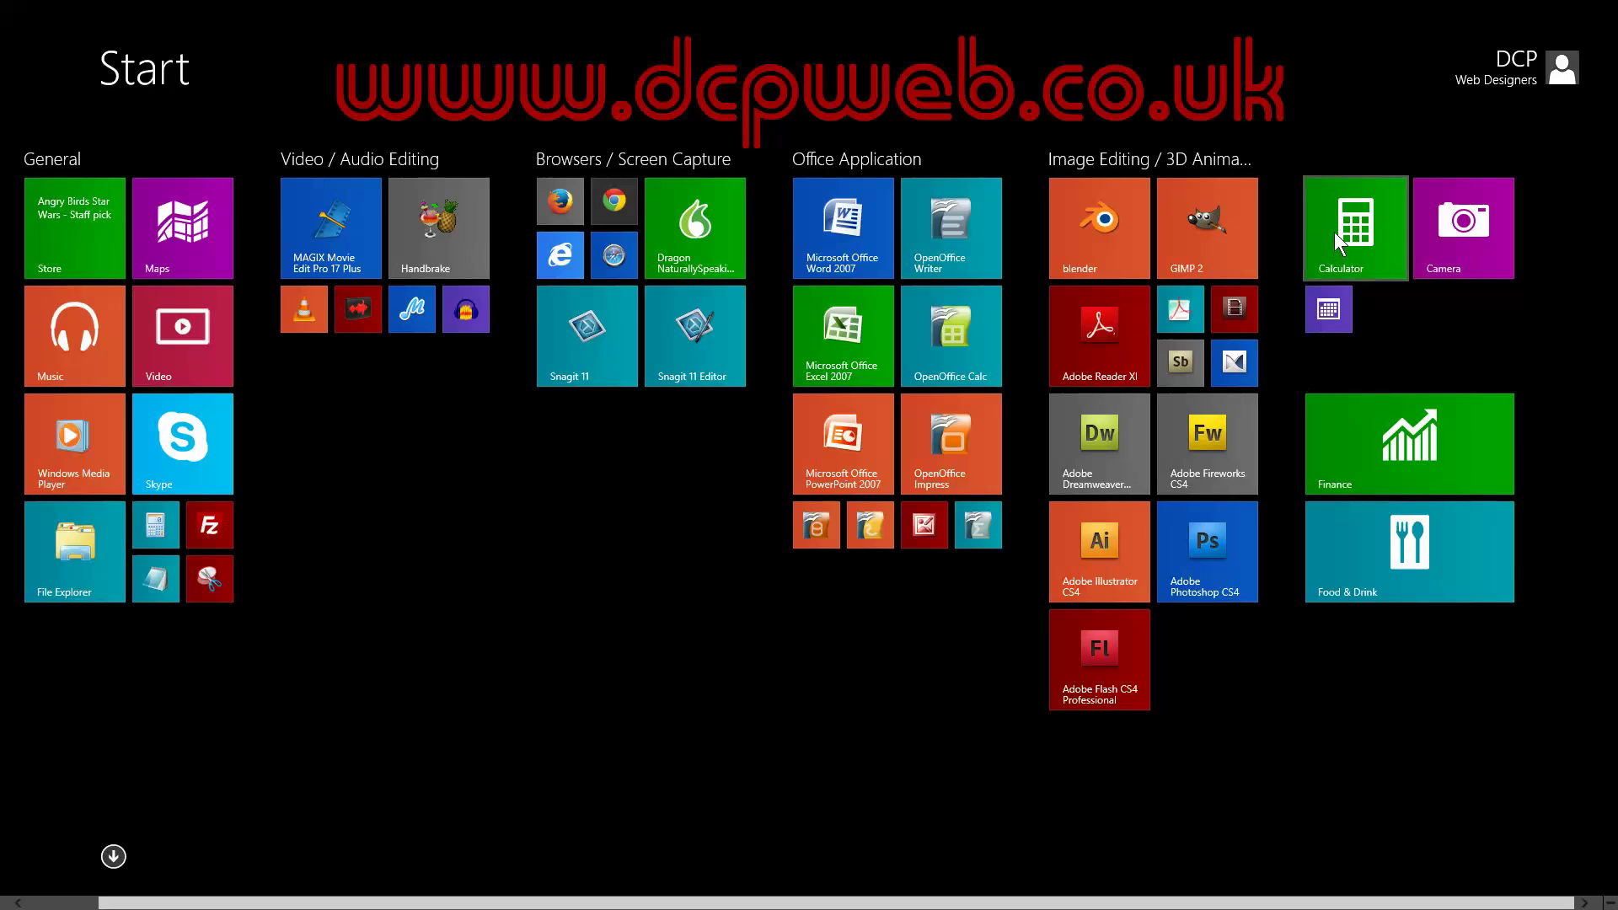
Step: Move the Calculator tile below Snagit 11, and from there into a new group between General and Video / Audio Editing
{"action": "left_click_drag", "start_coordinate": [1342, 234], "coordinate": [670, 472]}
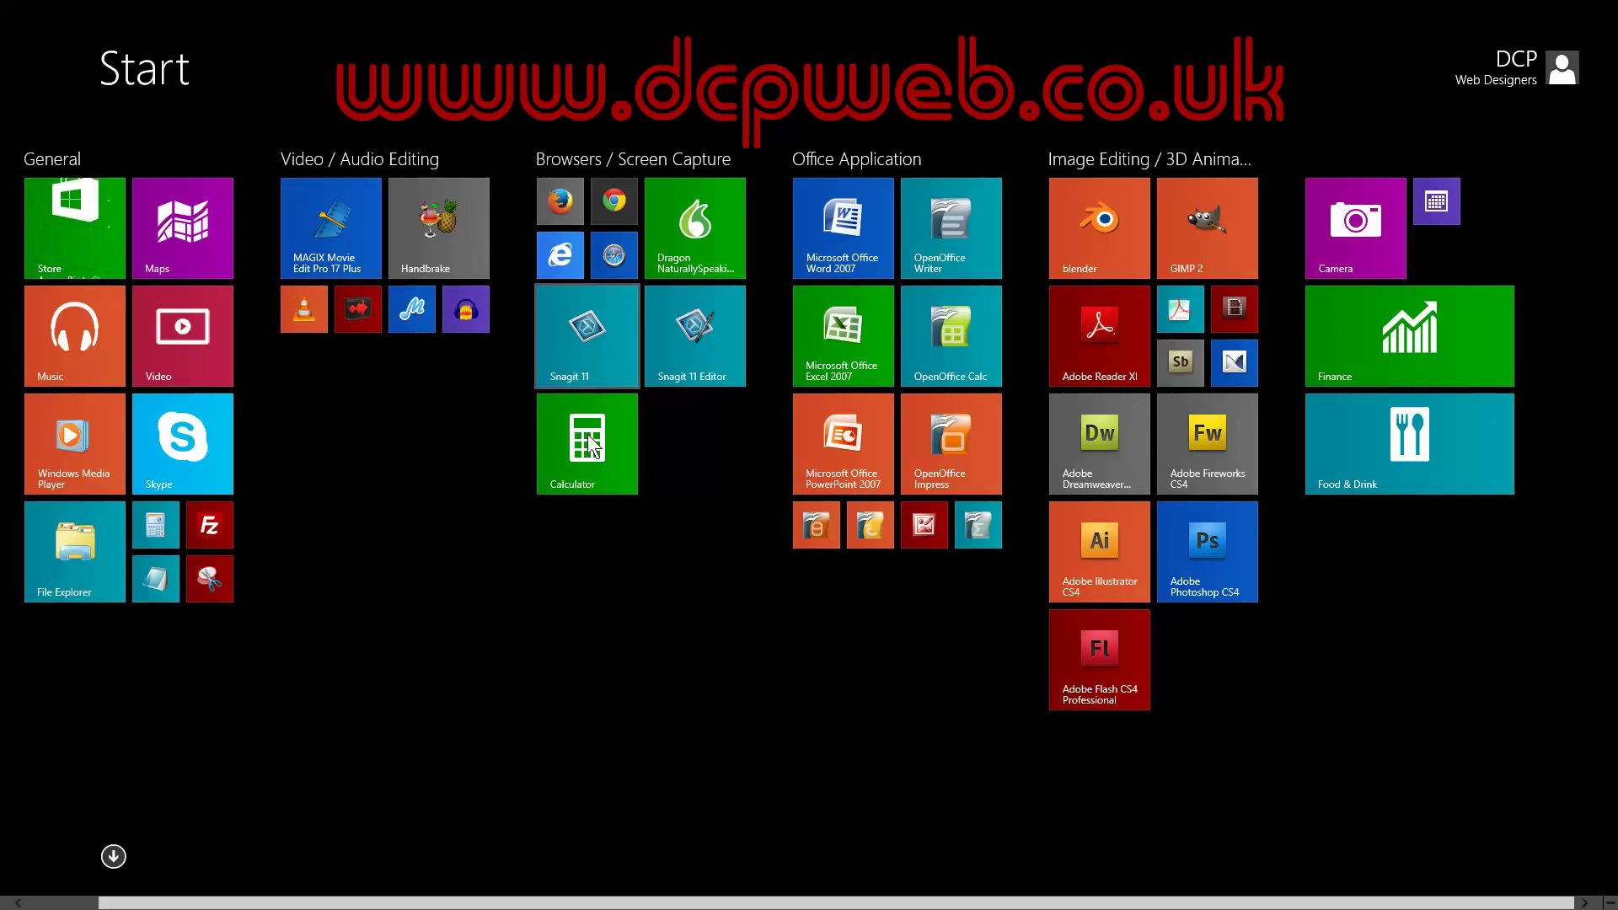
{"action": "left_click_drag", "start_coordinate": [595, 443], "coordinate": [259, 238]}
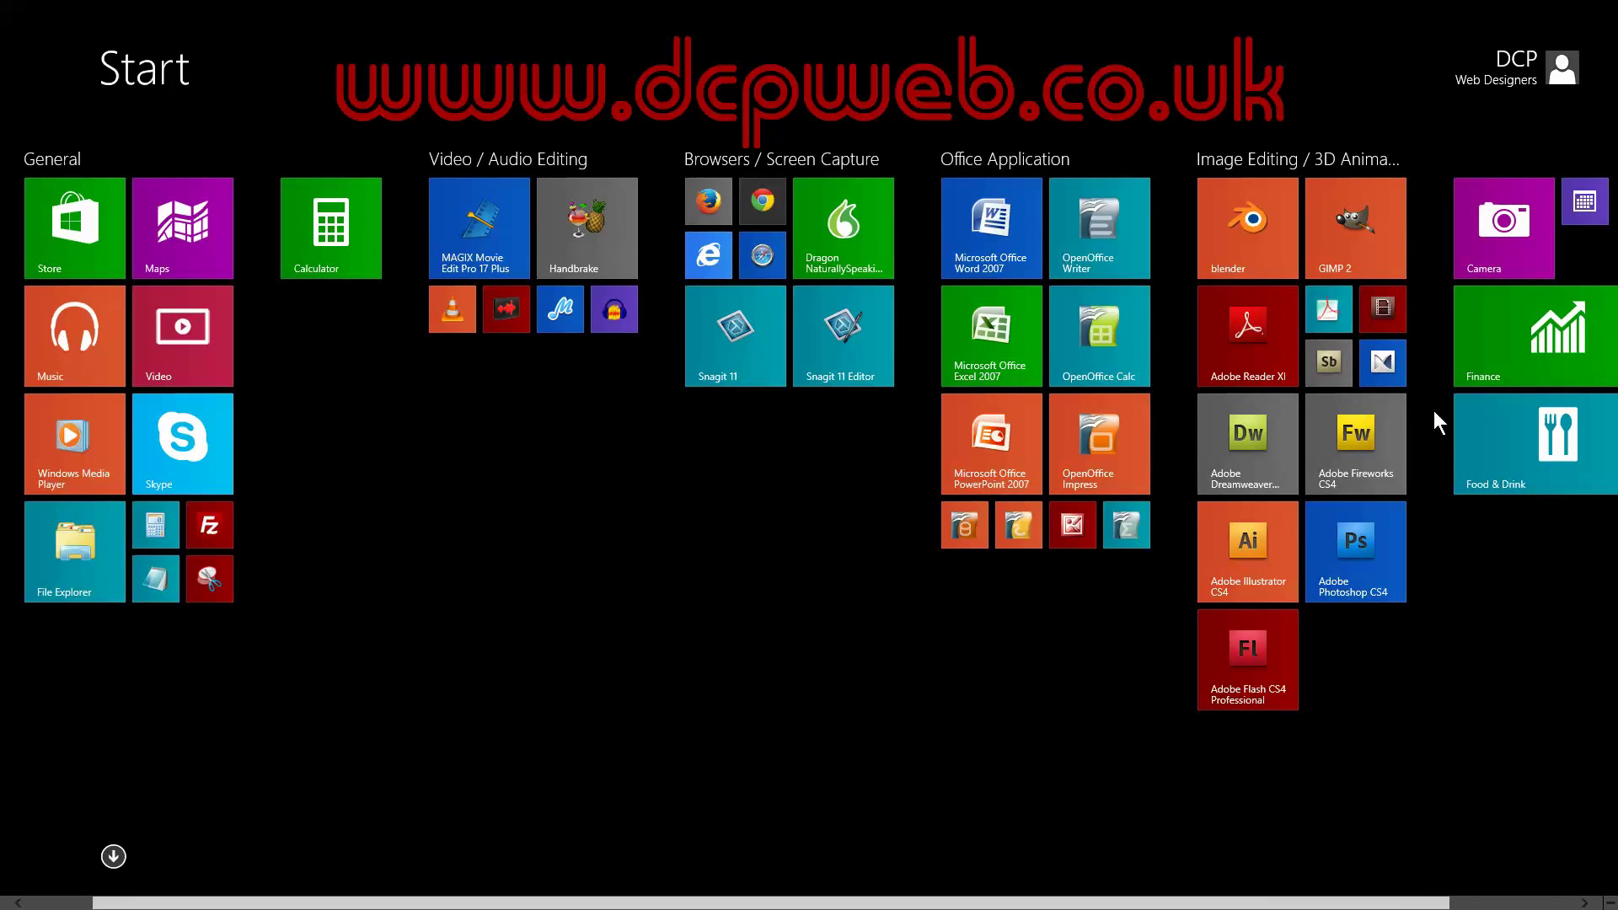
Step: Move the Camera, Calendar, Finance and Food & Drink tiles into Calculator's group, placing Food & Drink and Finance above Calendar
{"action": "left_click_drag", "start_coordinate": [1516, 244], "coordinate": [347, 251]}
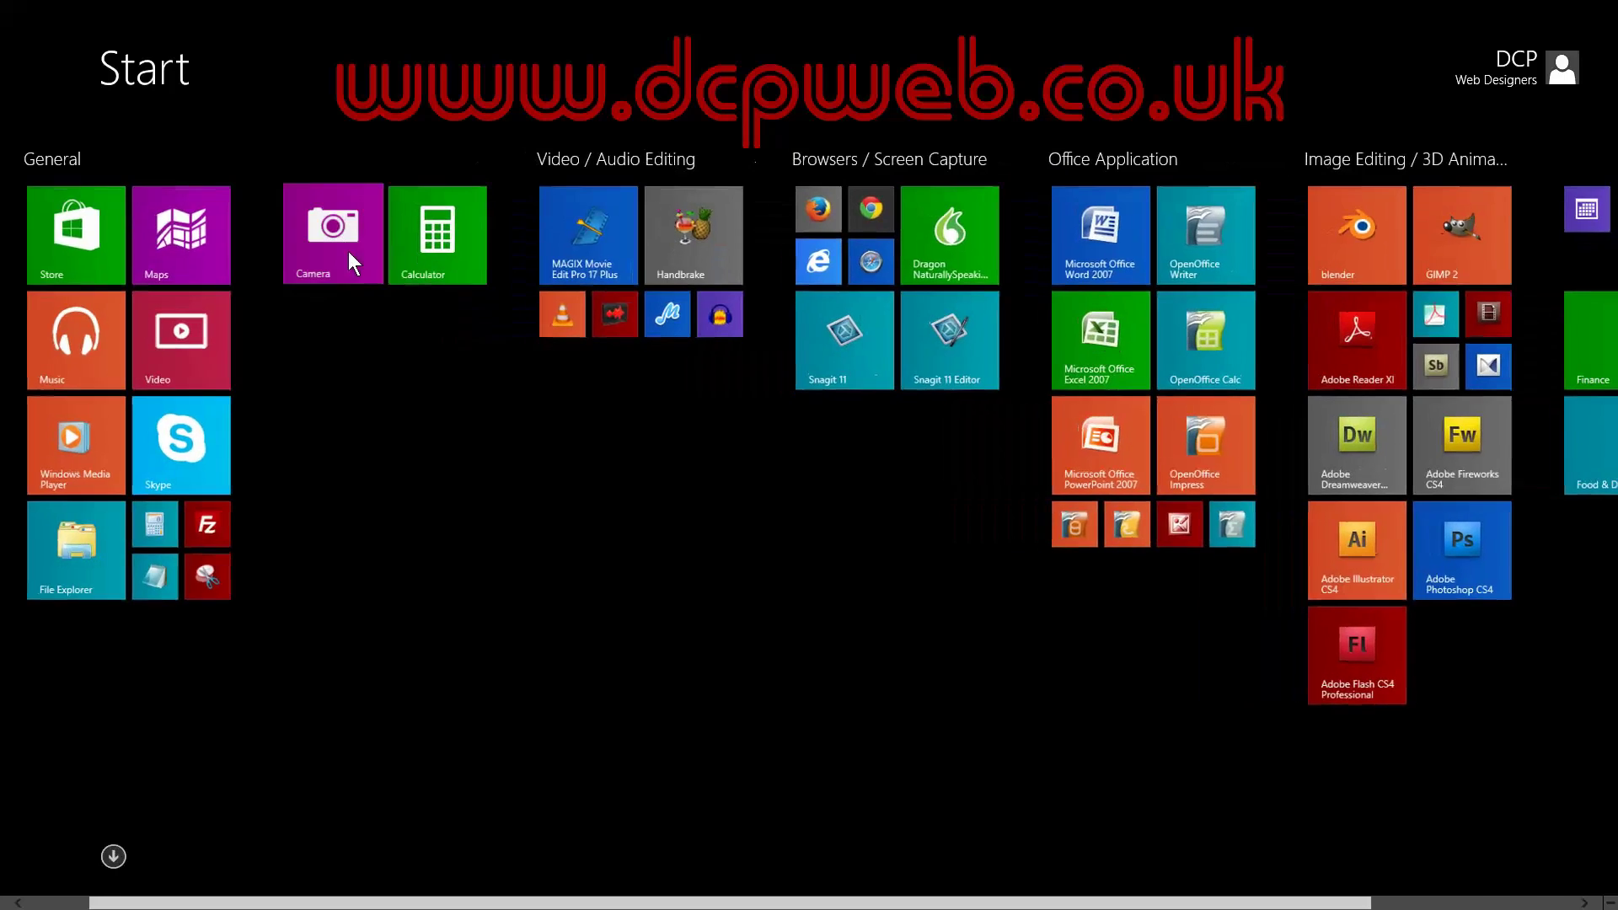
{"action": "left_click_drag", "start_coordinate": [1584, 200], "coordinate": [304, 319]}
{"action": "left_click_drag", "start_coordinate": [1584, 228], "coordinate": [311, 352]}
{"action": "left_click_drag", "start_coordinate": [1573, 241], "coordinate": [291, 369]}
{"action": "left_click_drag", "start_coordinate": [303, 340], "coordinate": [303, 343]}
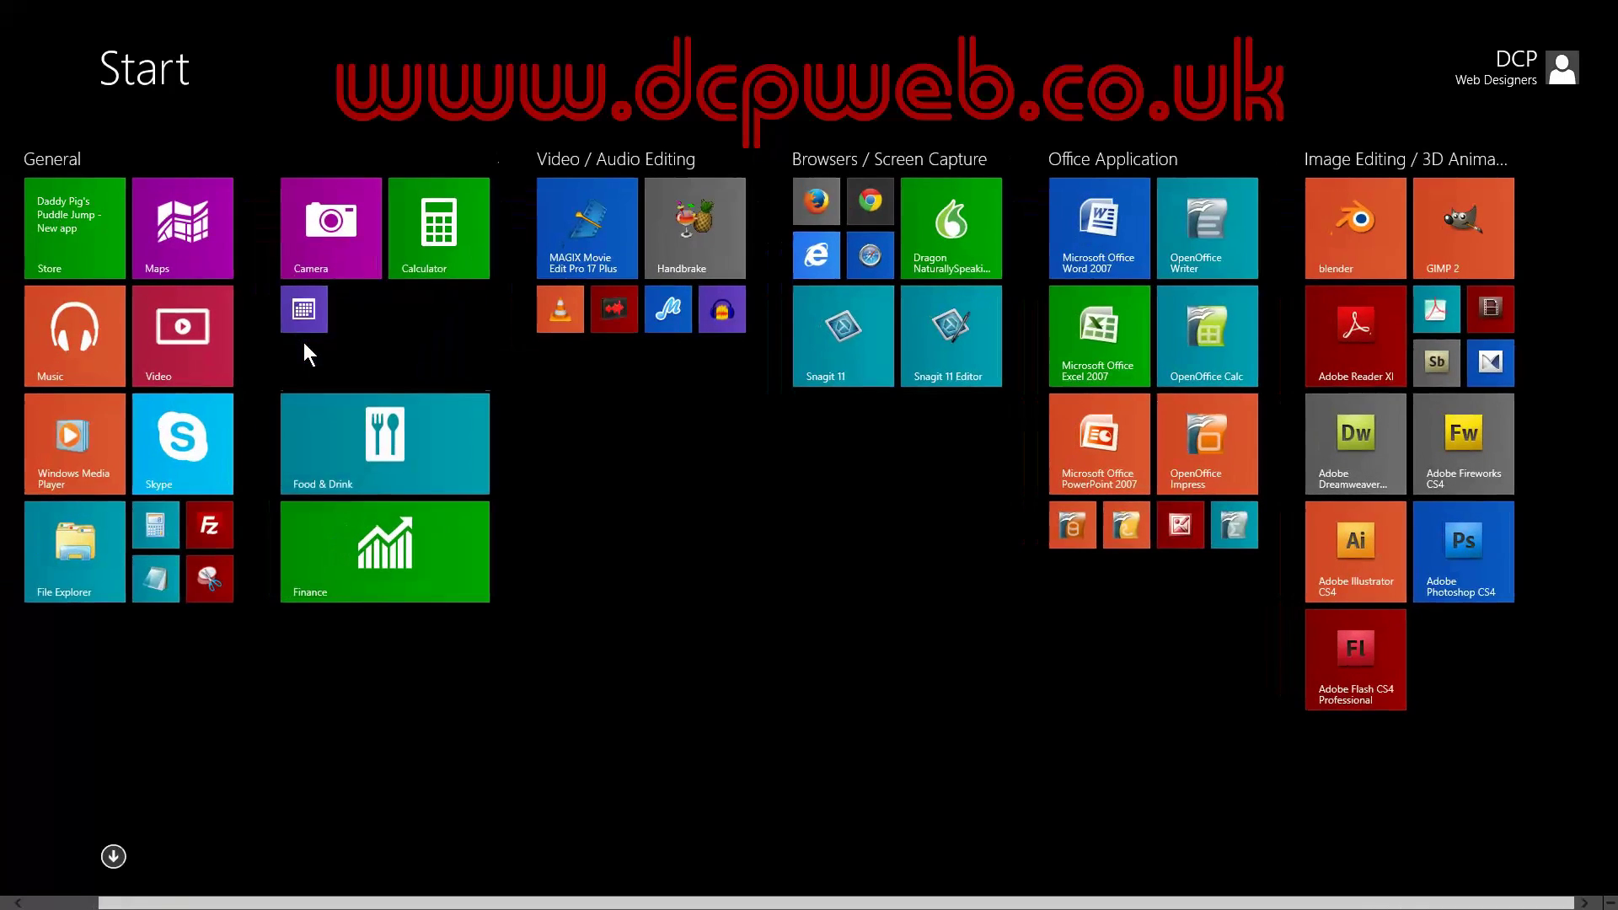
{"action": "left_click_drag", "start_coordinate": [352, 421], "coordinate": [357, 351]}
{"action": "left_click_drag", "start_coordinate": [344, 510], "coordinate": [345, 453]}
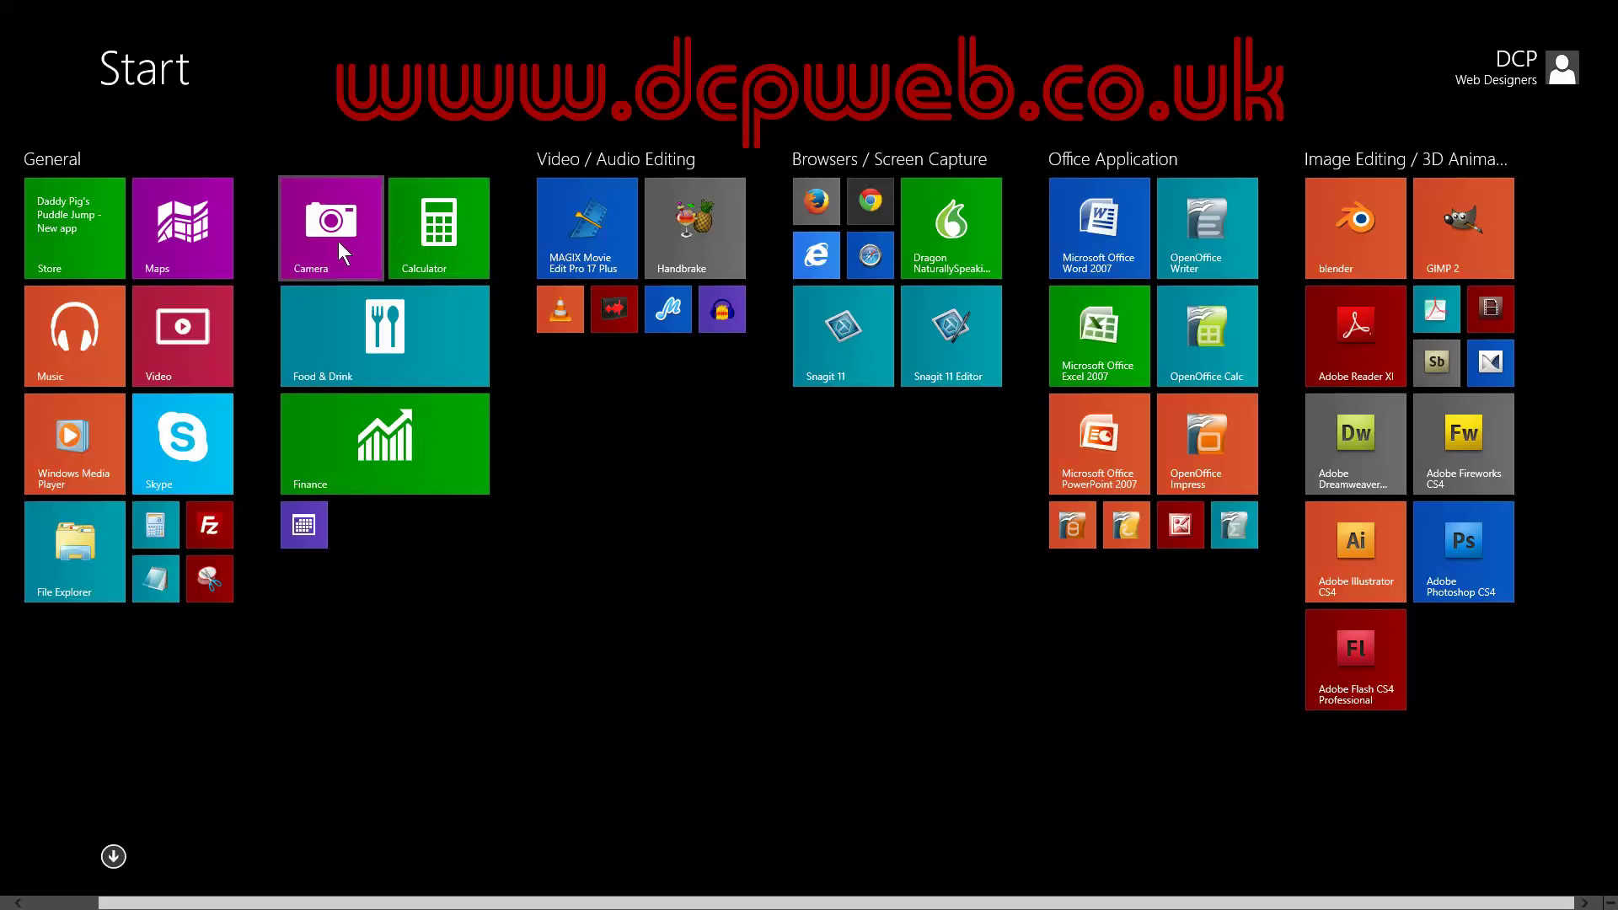
Step: Resize the Food & Drink and Finance tiles together to Medium
{"action": "right_click", "coordinate": [382, 347]}
{"action": "right_click", "coordinate": [367, 408]}
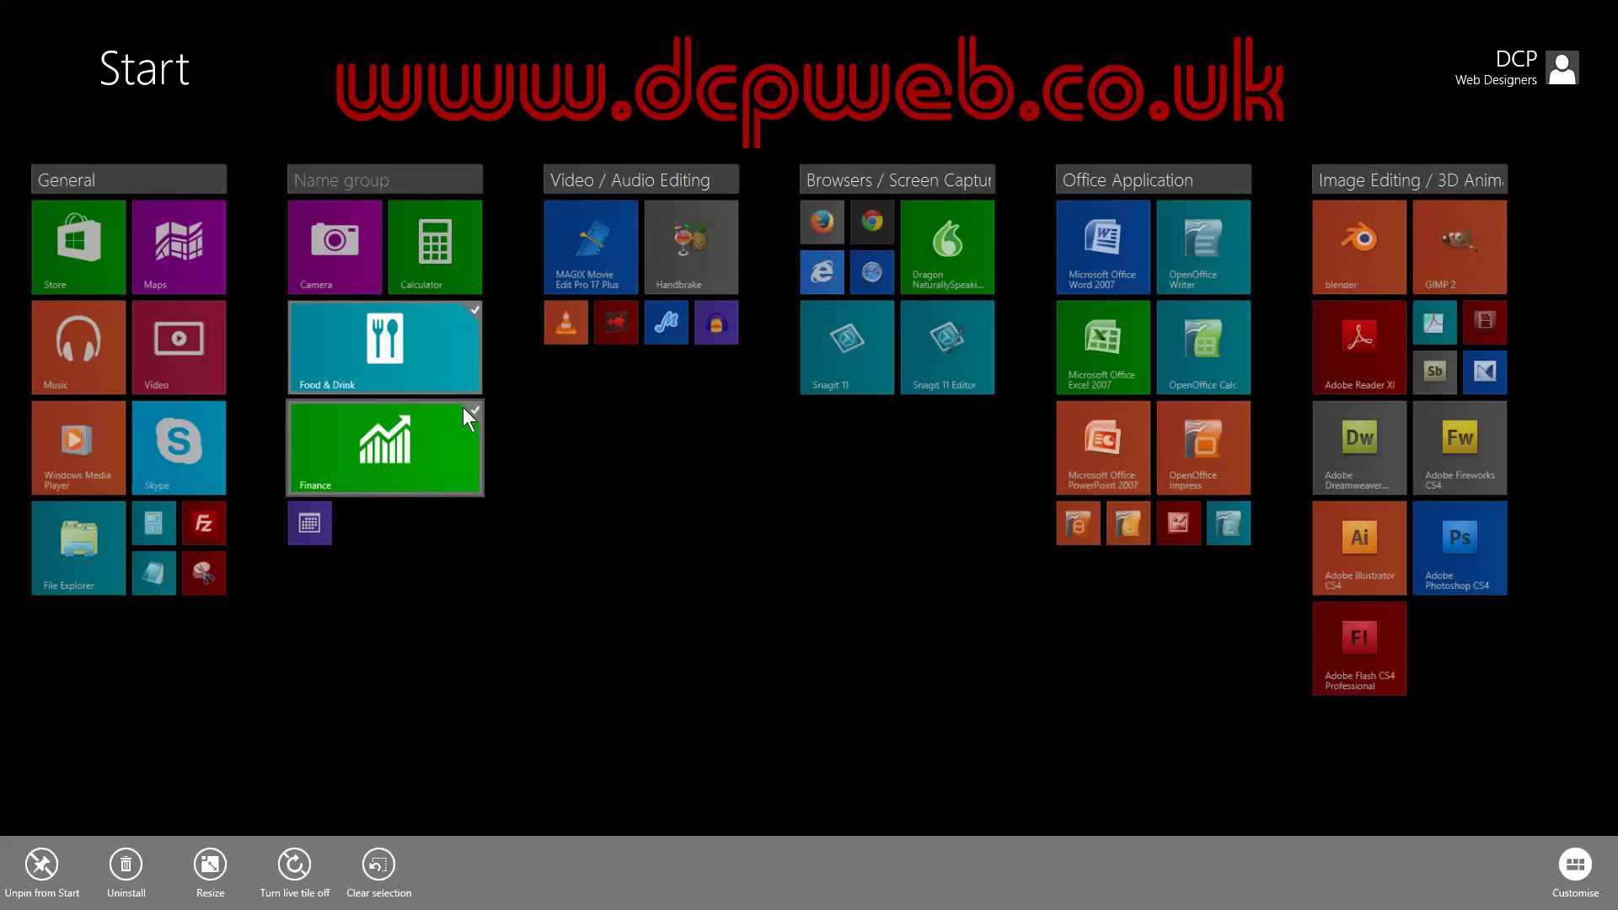
{"action": "left_click", "coordinate": [209, 864]}
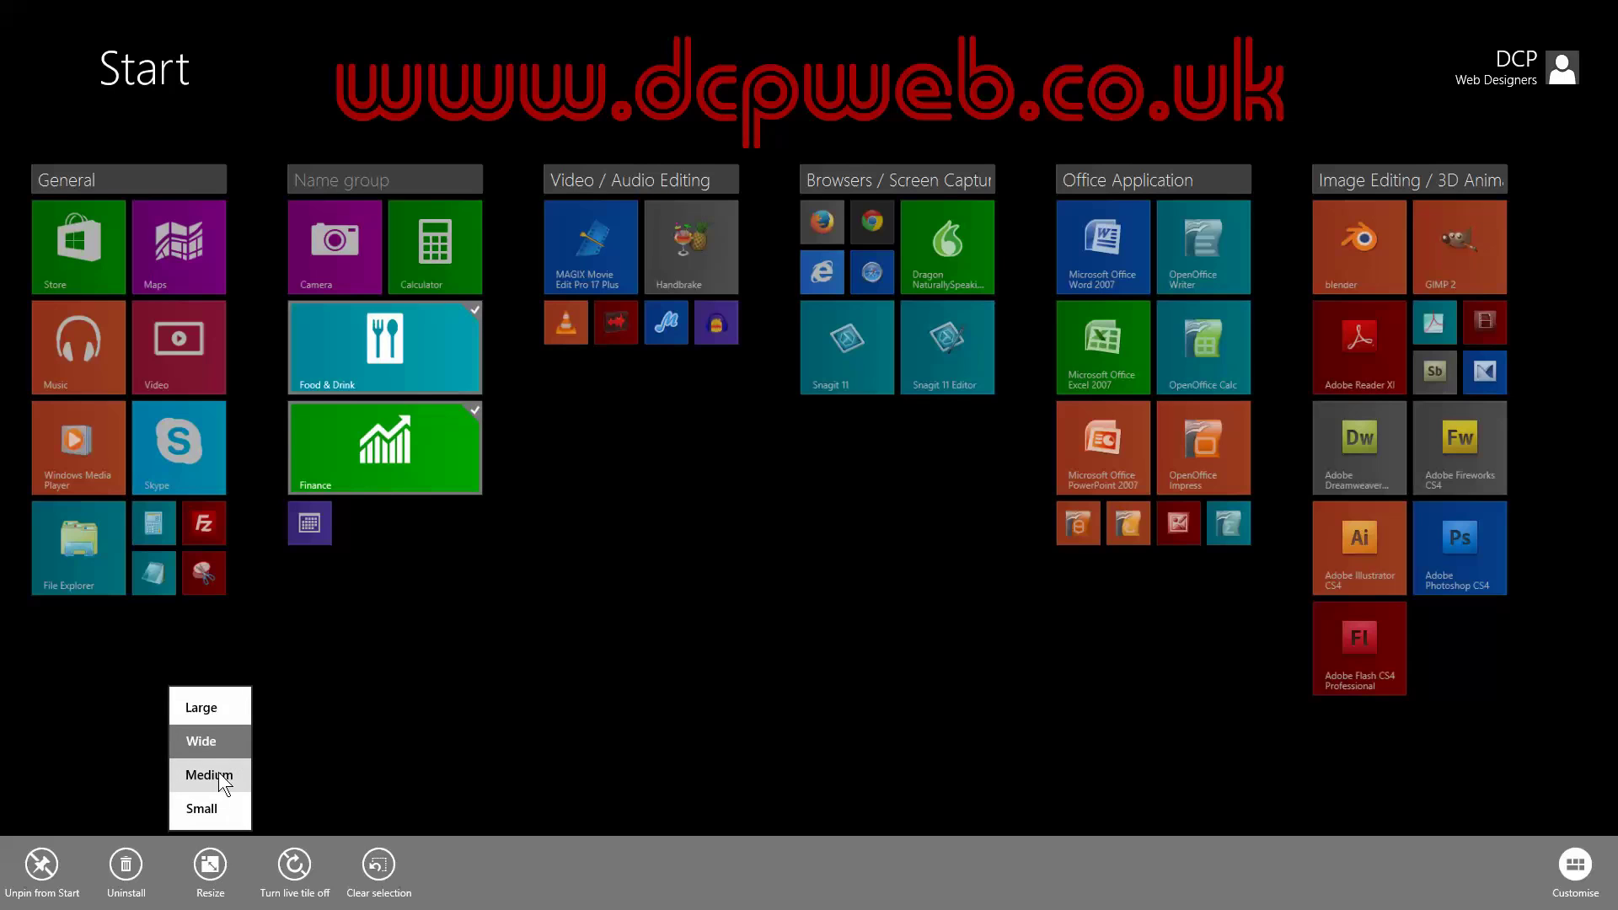
{"action": "left_click", "coordinate": [219, 774]}
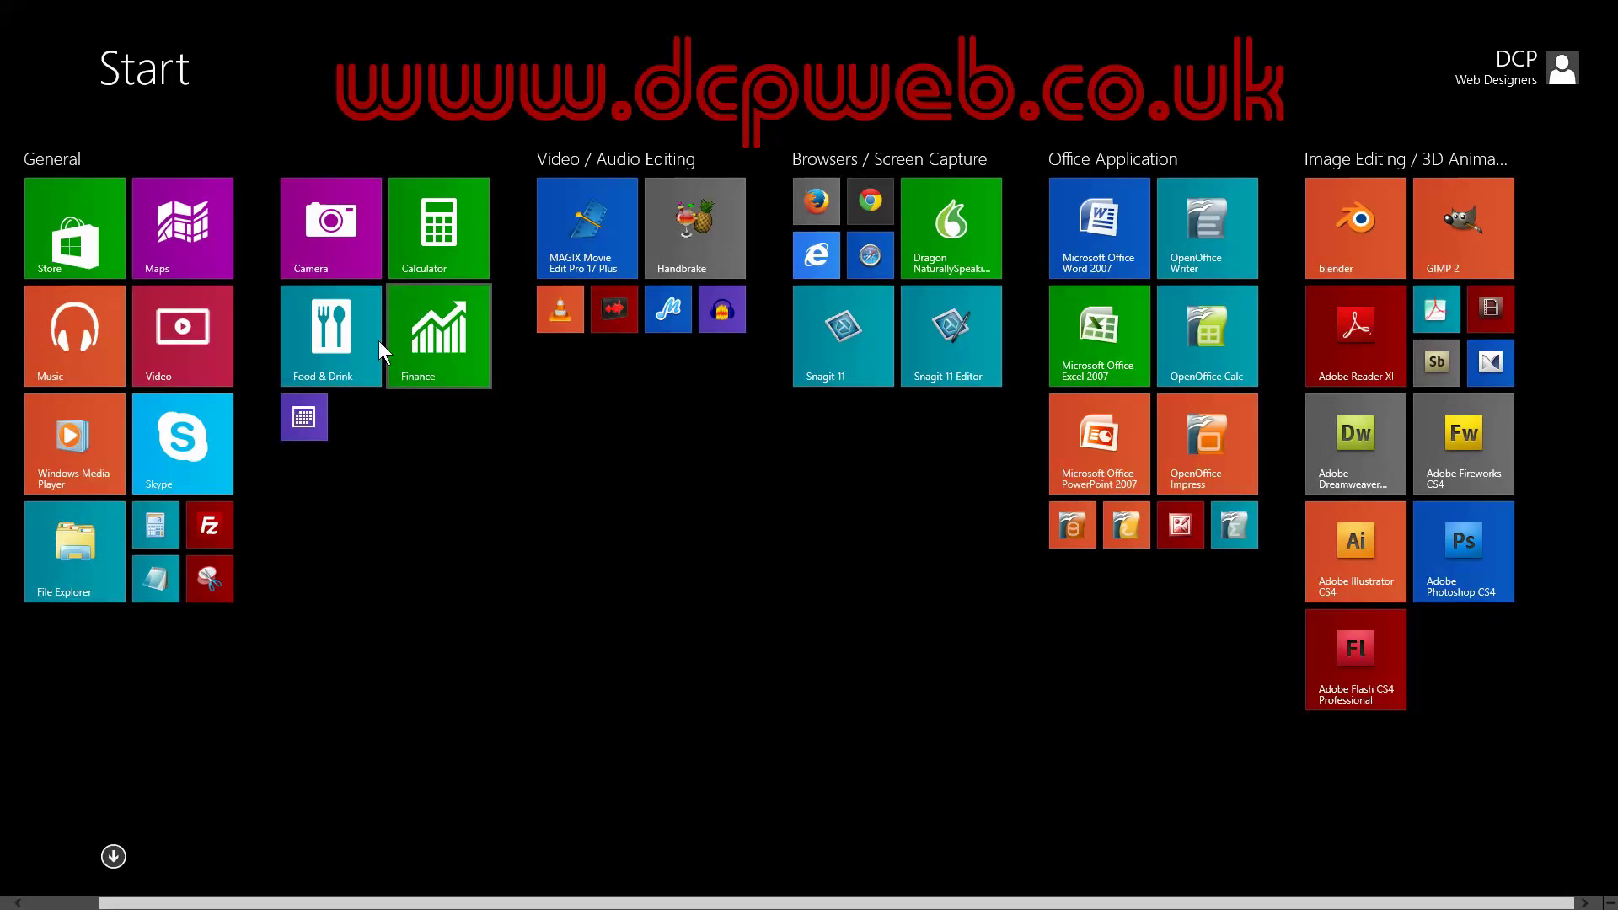
Step: Resize the small Calendar tile in the unnamed group to Wide
{"action": "right_click", "coordinate": [306, 426]}
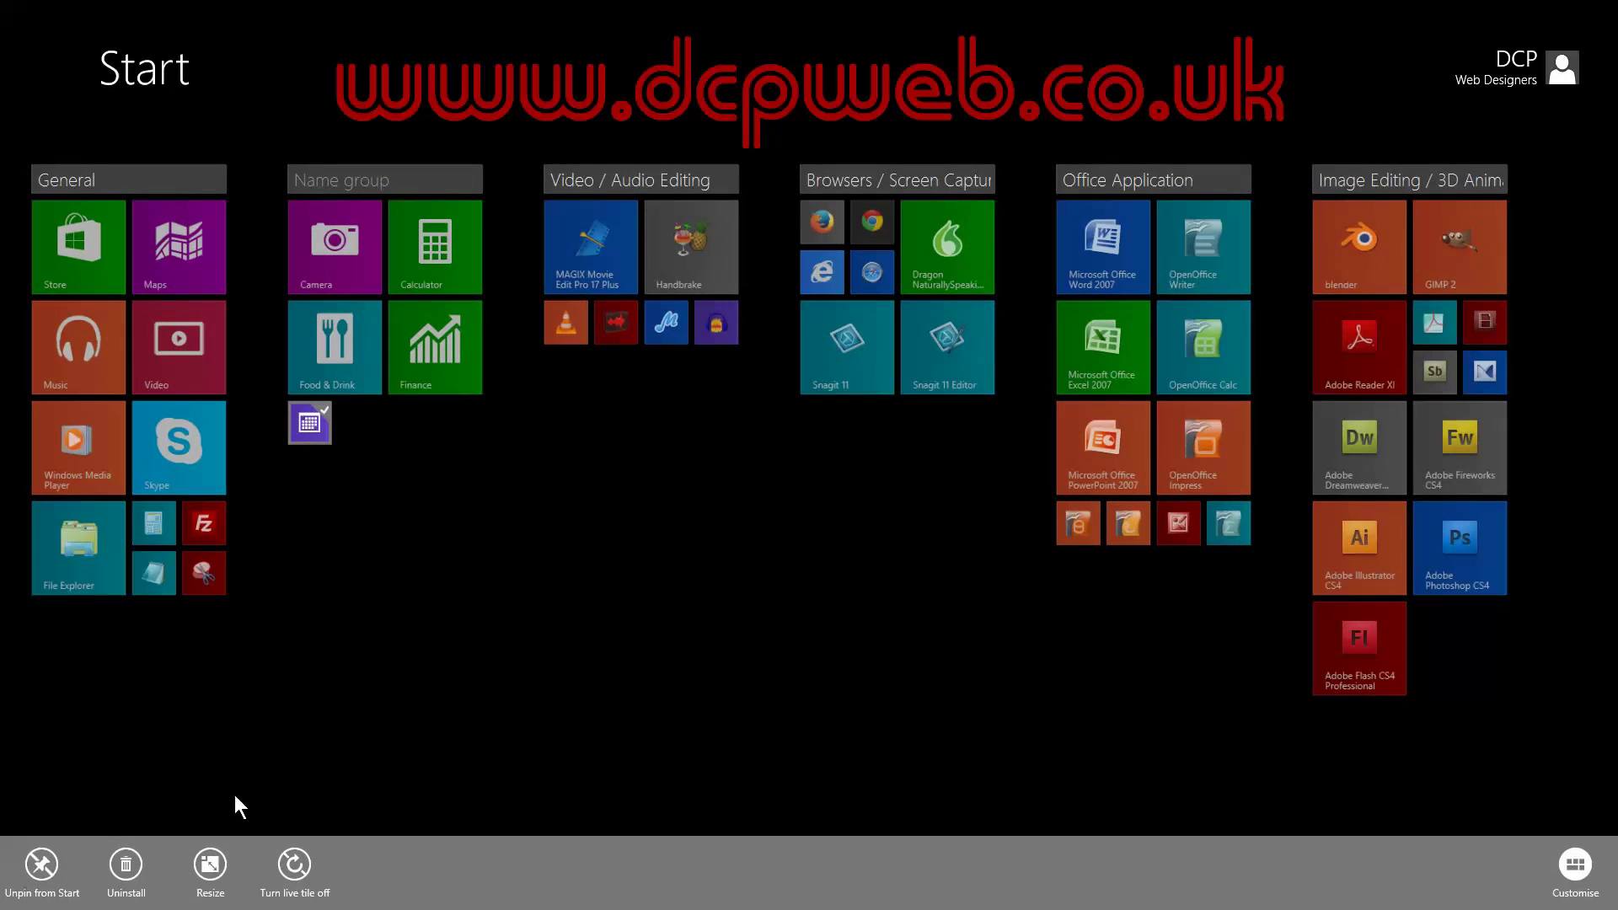
{"action": "left_click", "coordinate": [203, 868]}
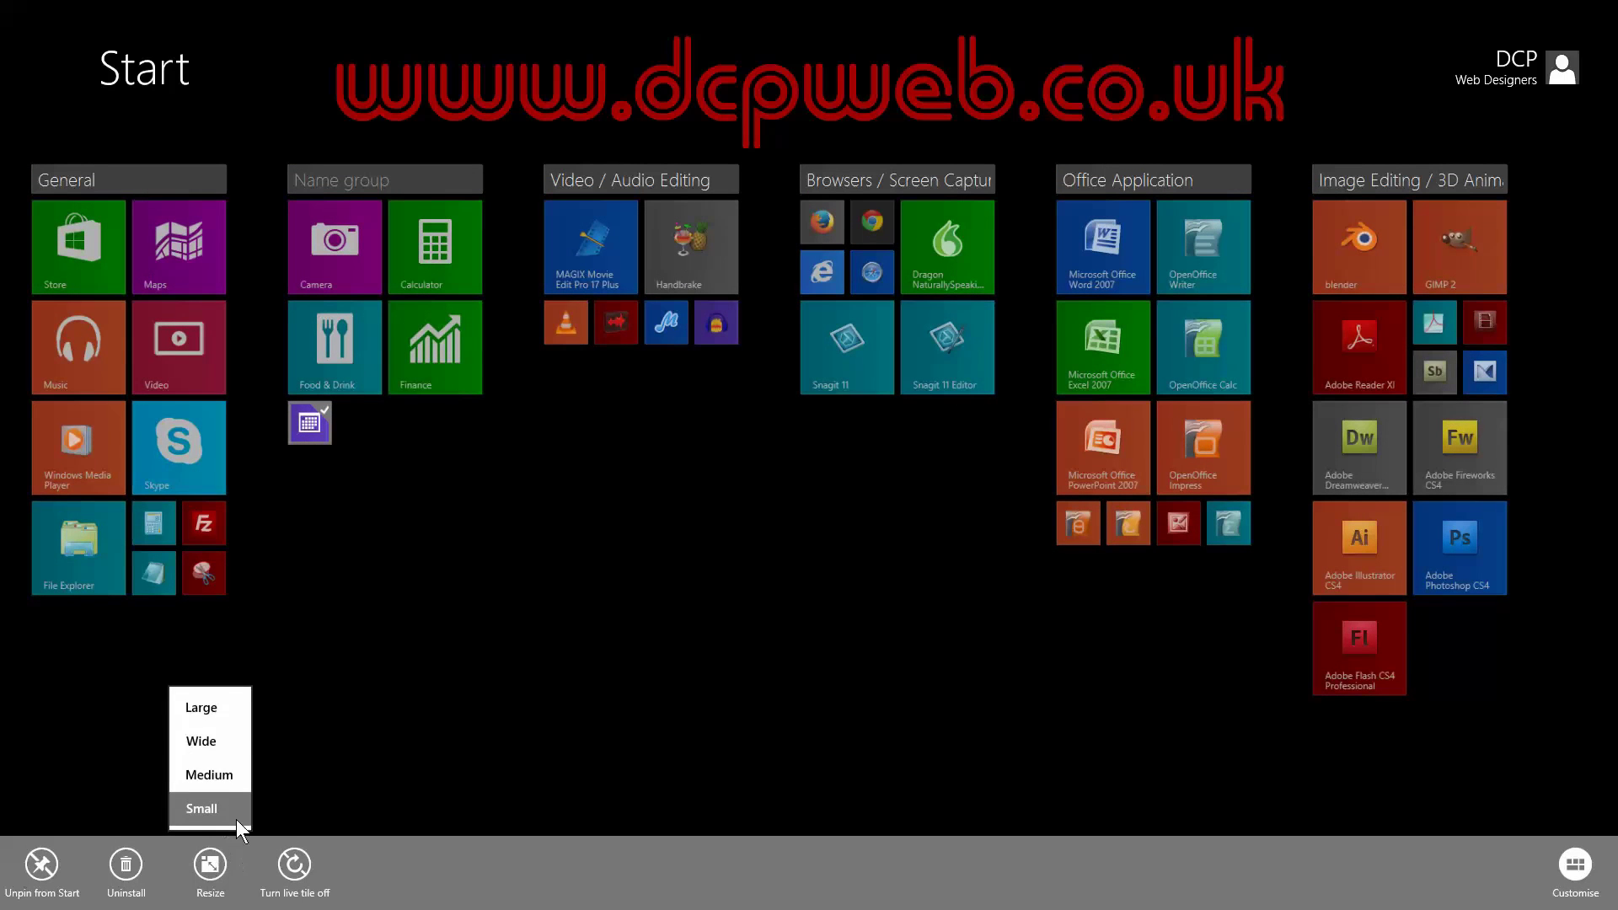
{"action": "left_click", "coordinate": [219, 736]}
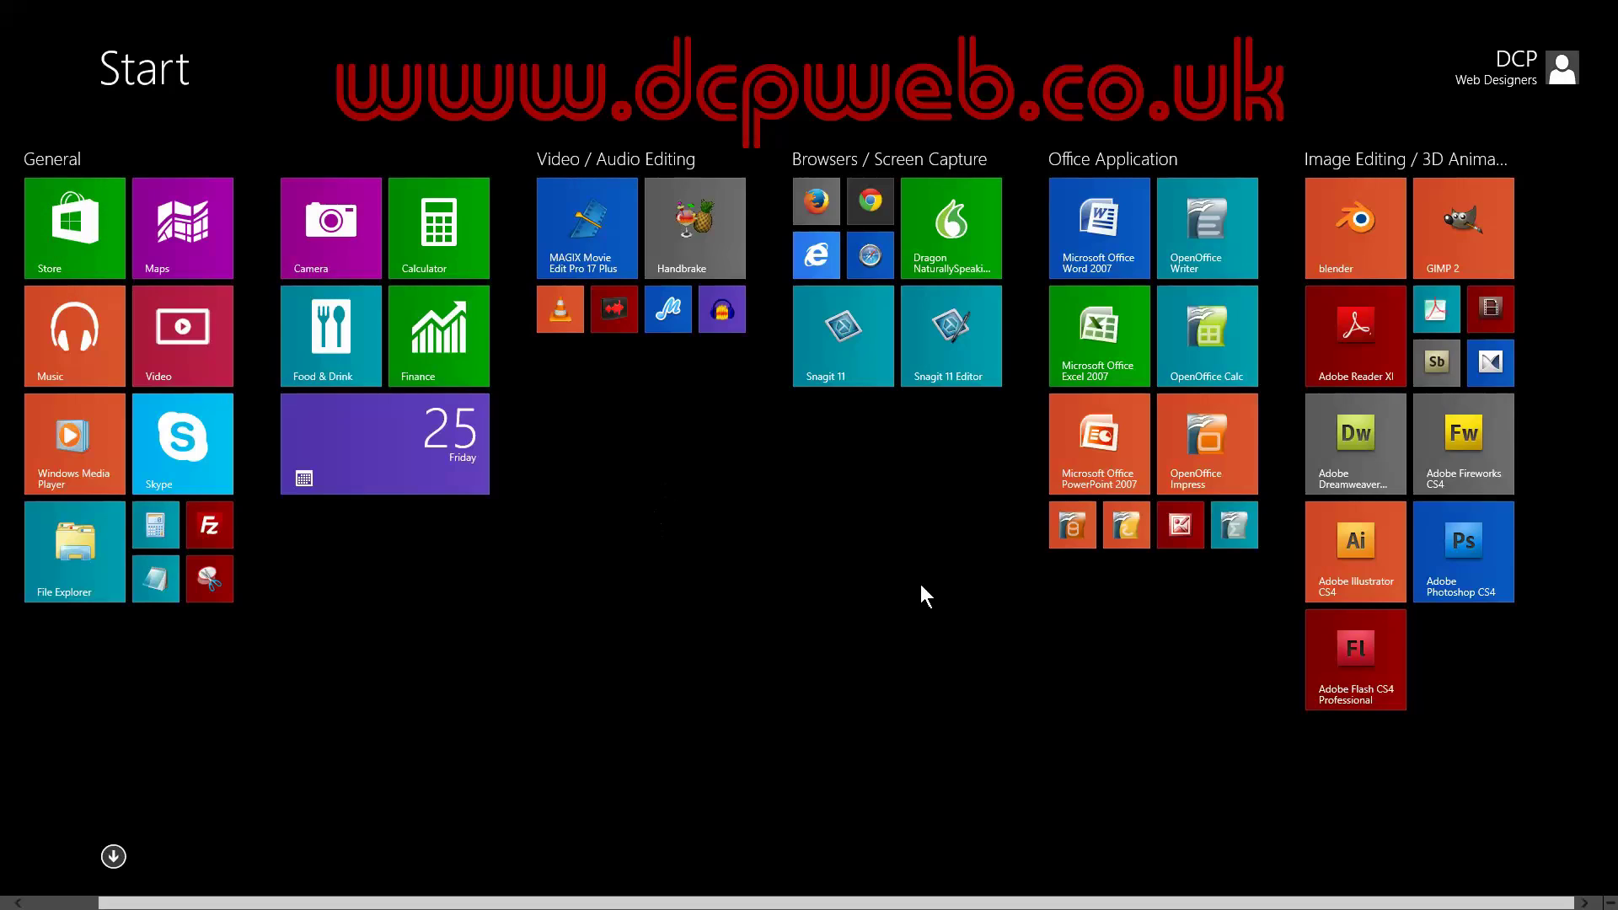
Step: Name the unnamed tile group between General and Video / Audio Editing "General 02" and leave customise mode
{"action": "right_click", "coordinate": [843, 572]}
{"action": "right_click", "coordinate": [842, 571]}
{"action": "right_click", "coordinate": [843, 571]}
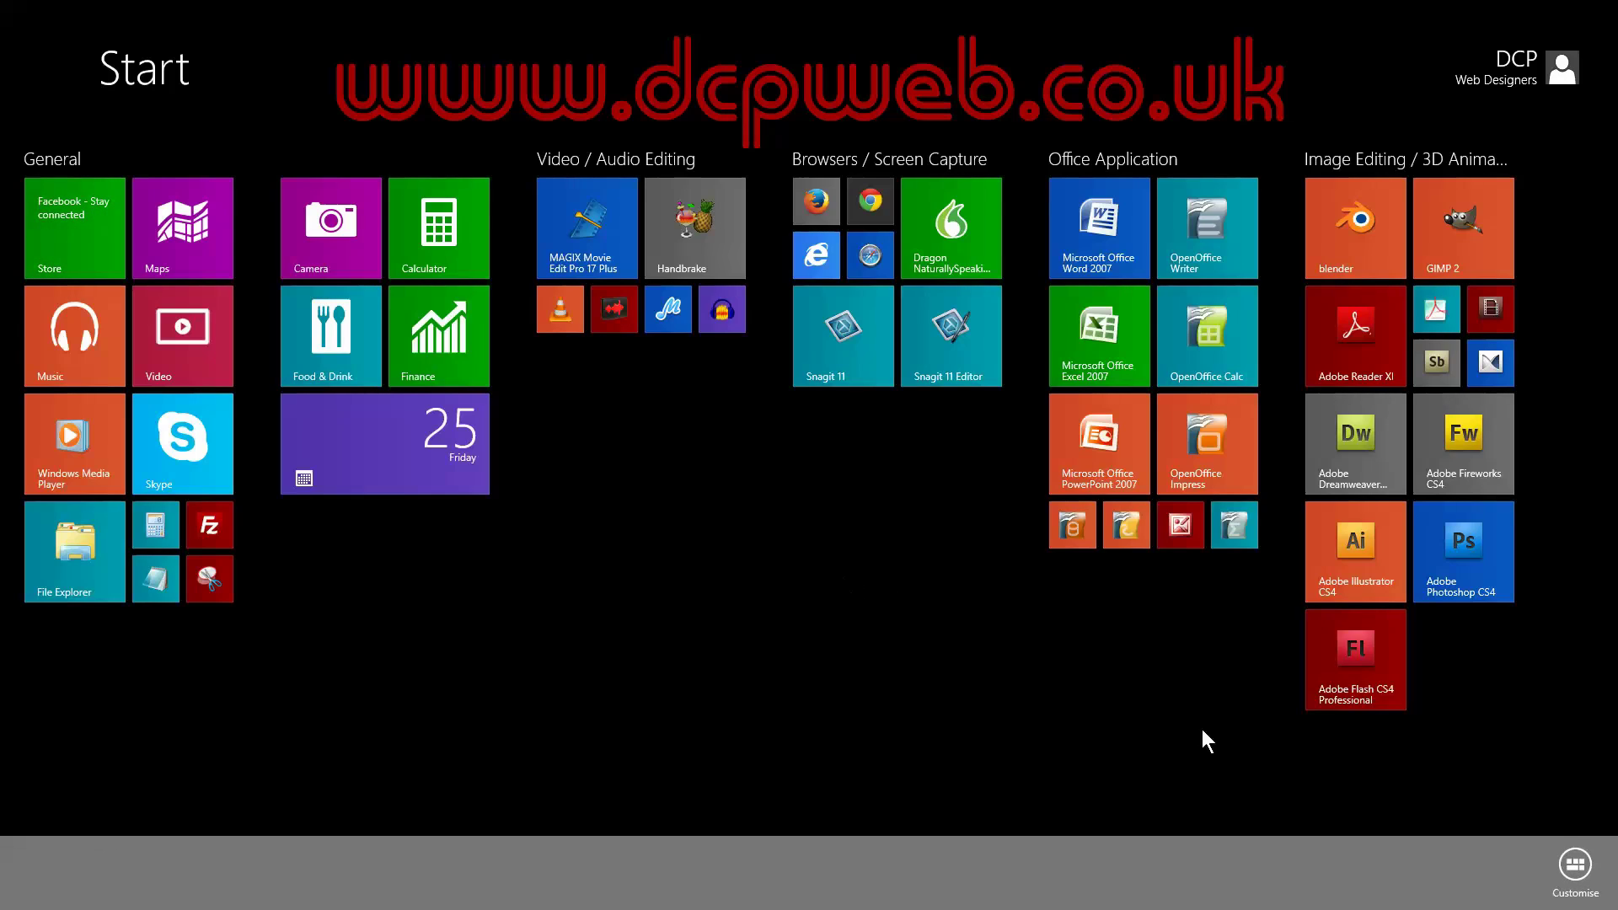
{"action": "mouse_move", "coordinate": [1601, 898]}
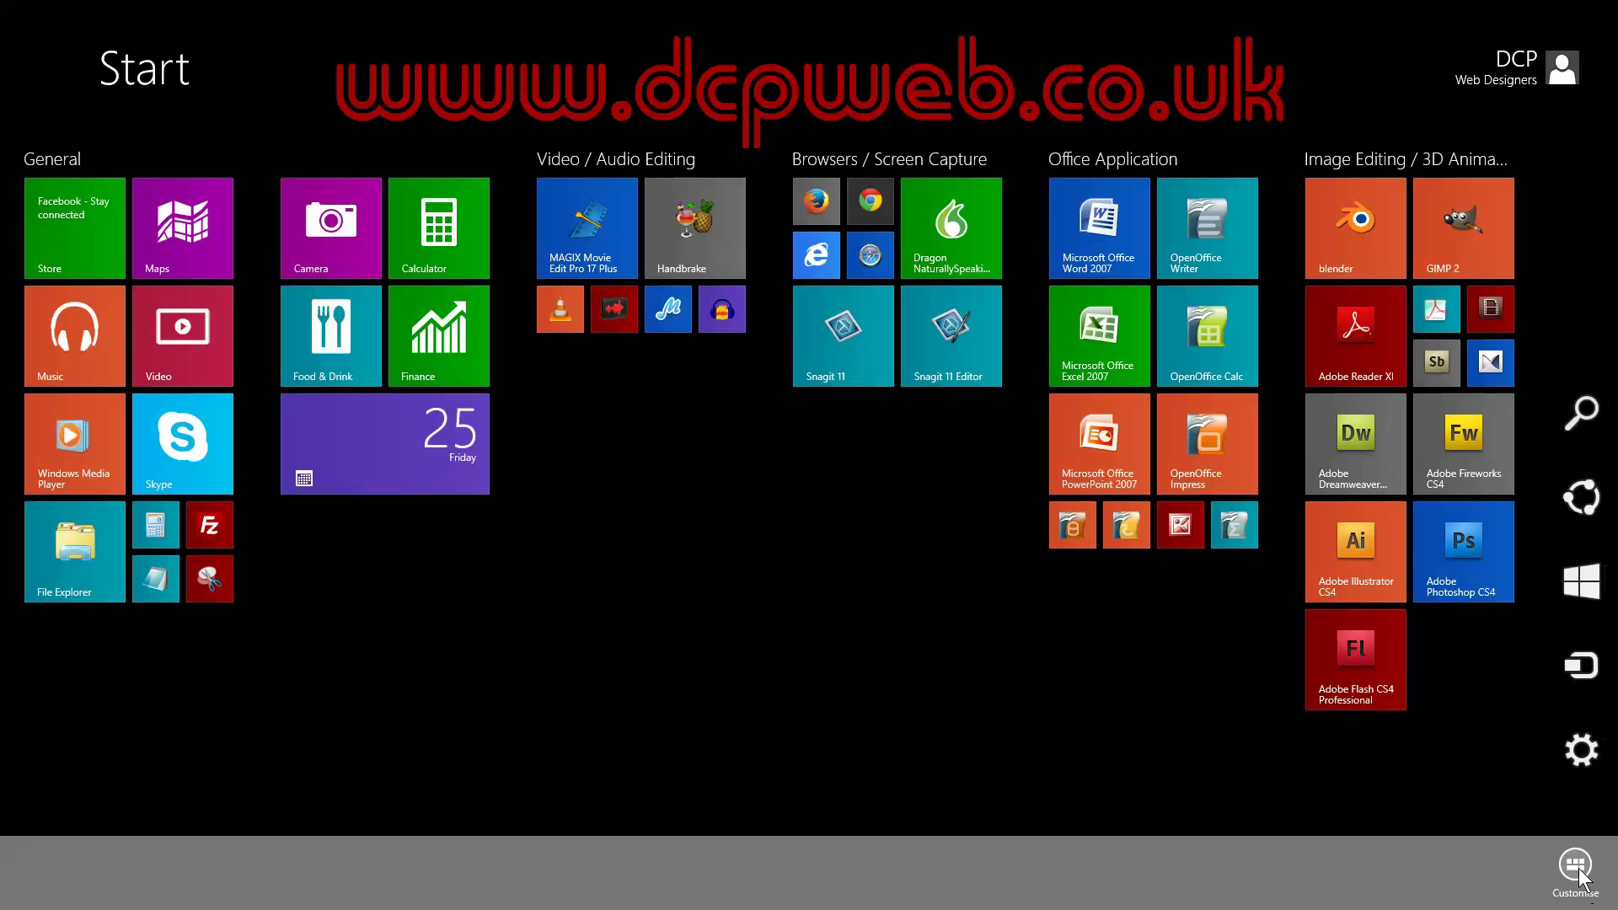
{"action": "left_click", "coordinate": [1574, 868]}
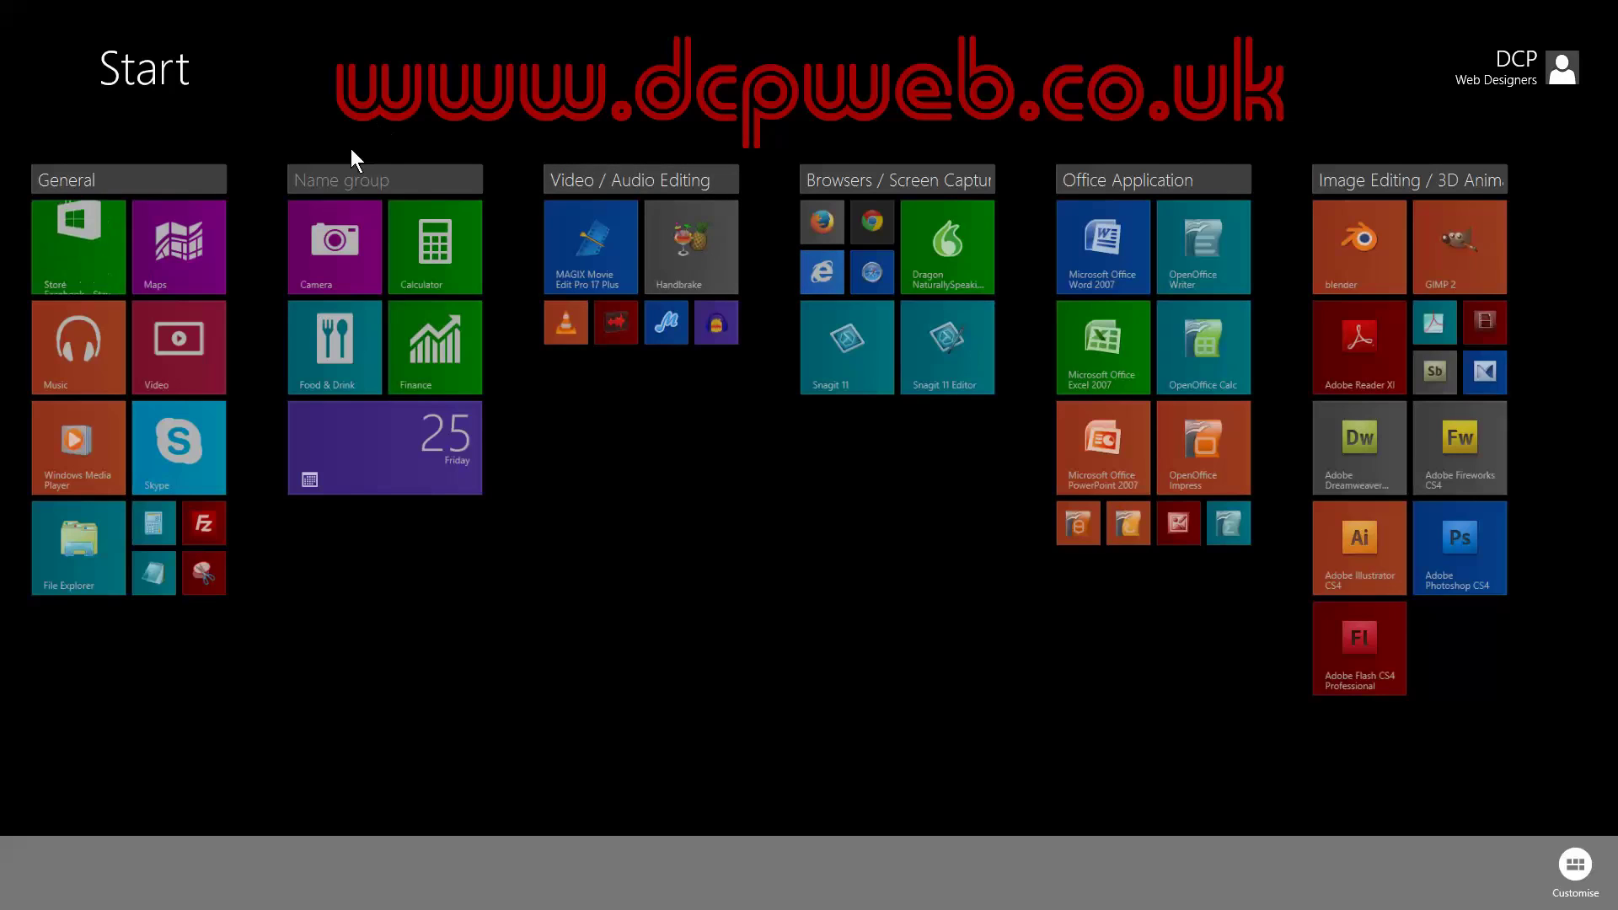
{"action": "left_click", "coordinate": [346, 175]}
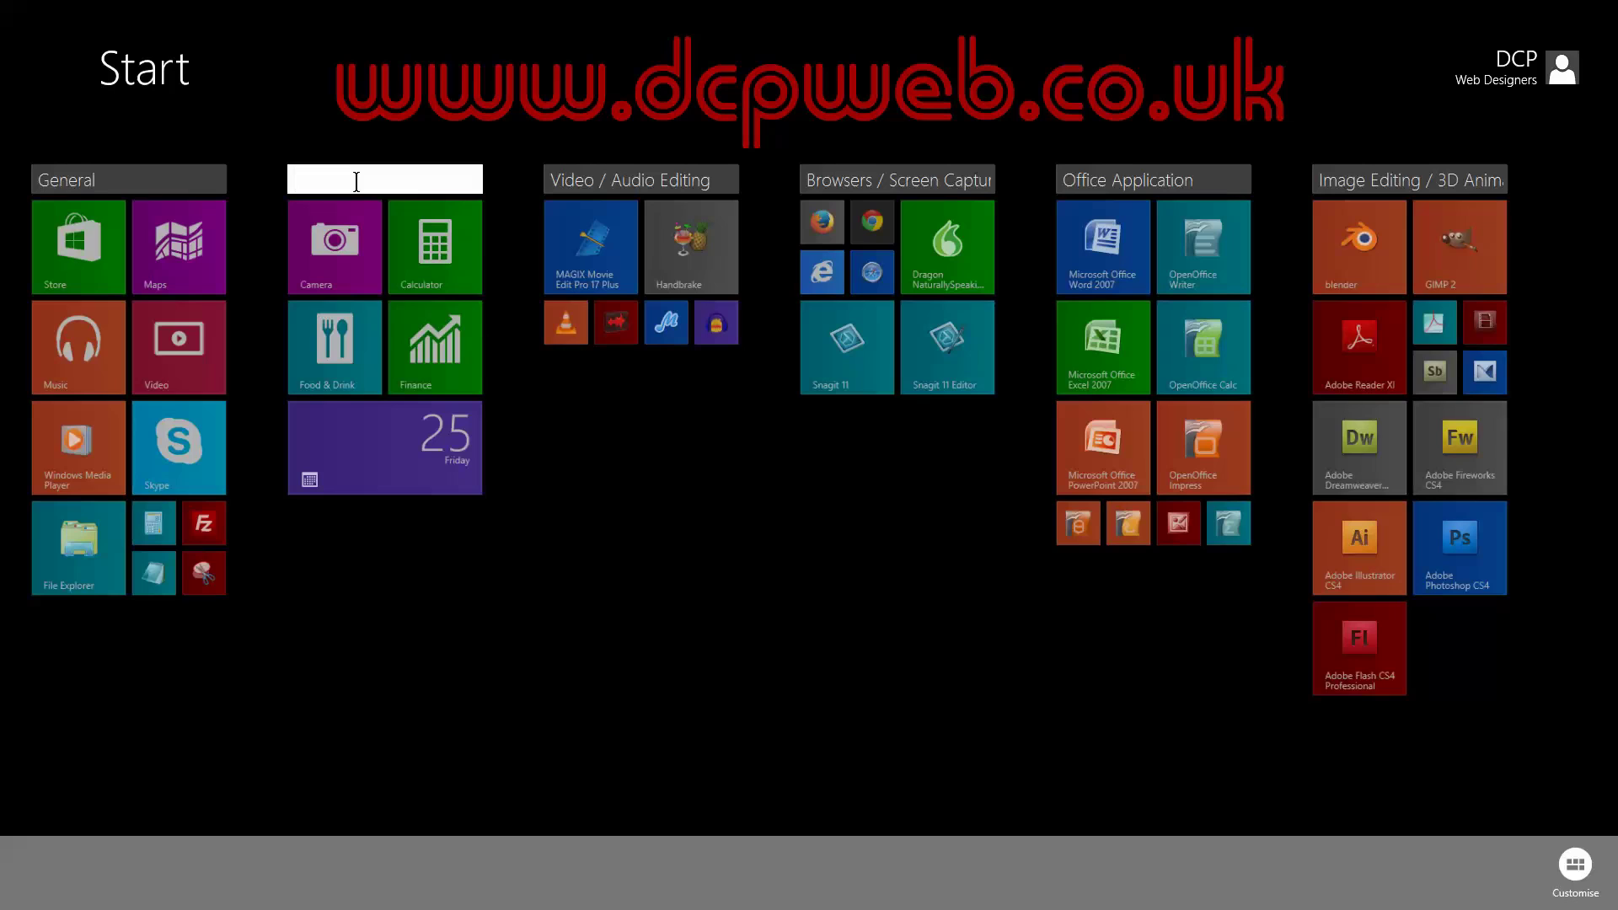
{"action": "type", "text": "G"}
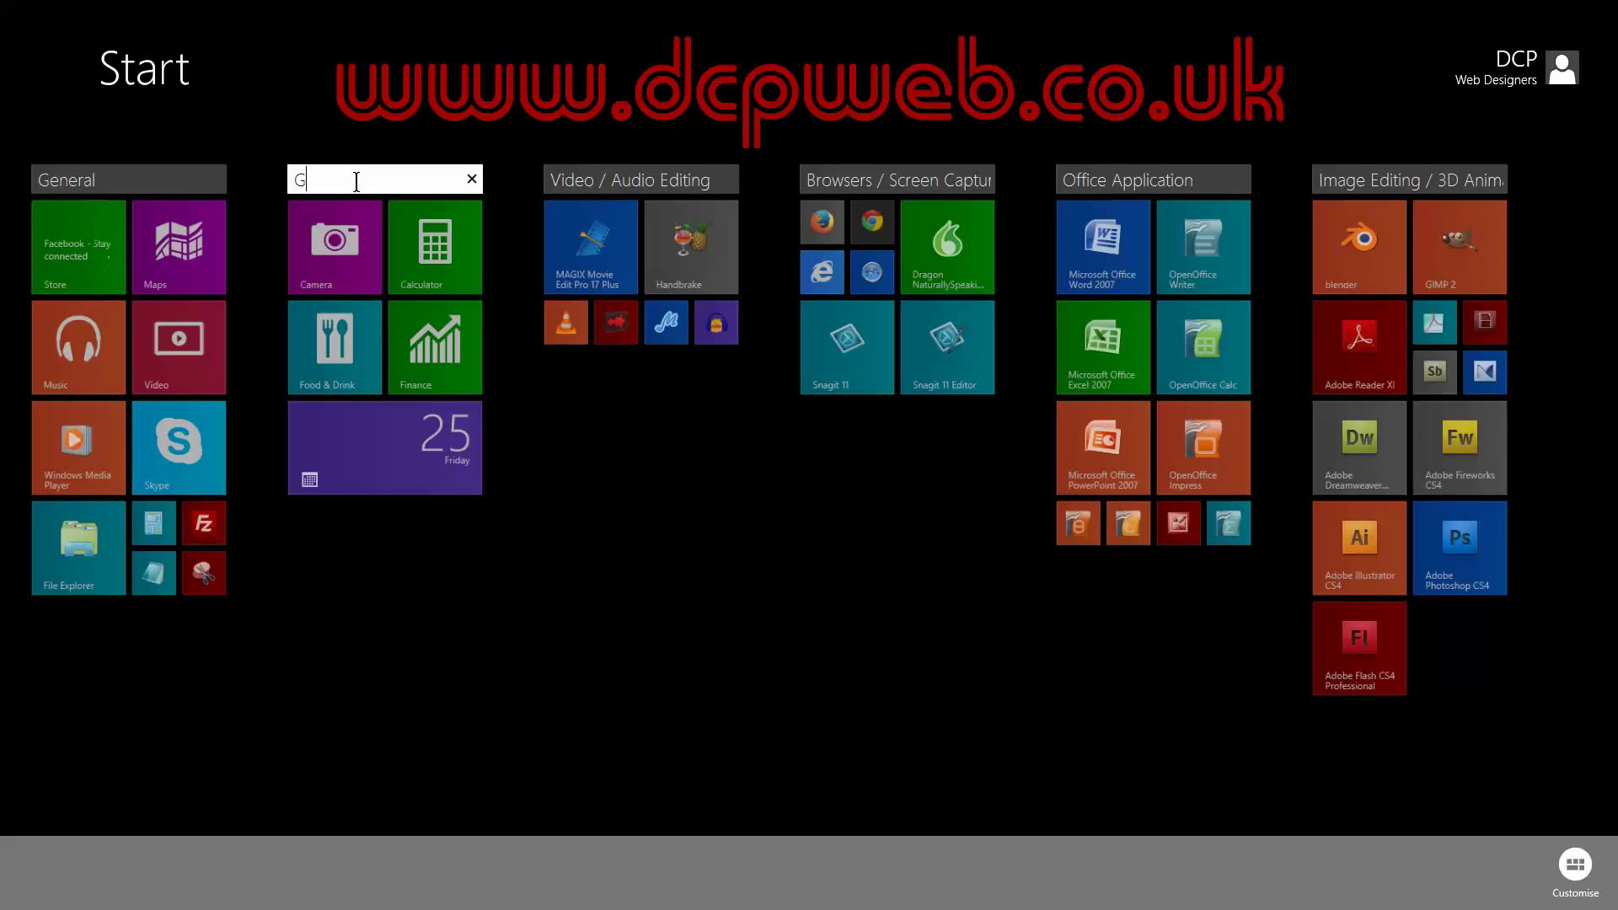
{"action": "type", "text": "eneras"}
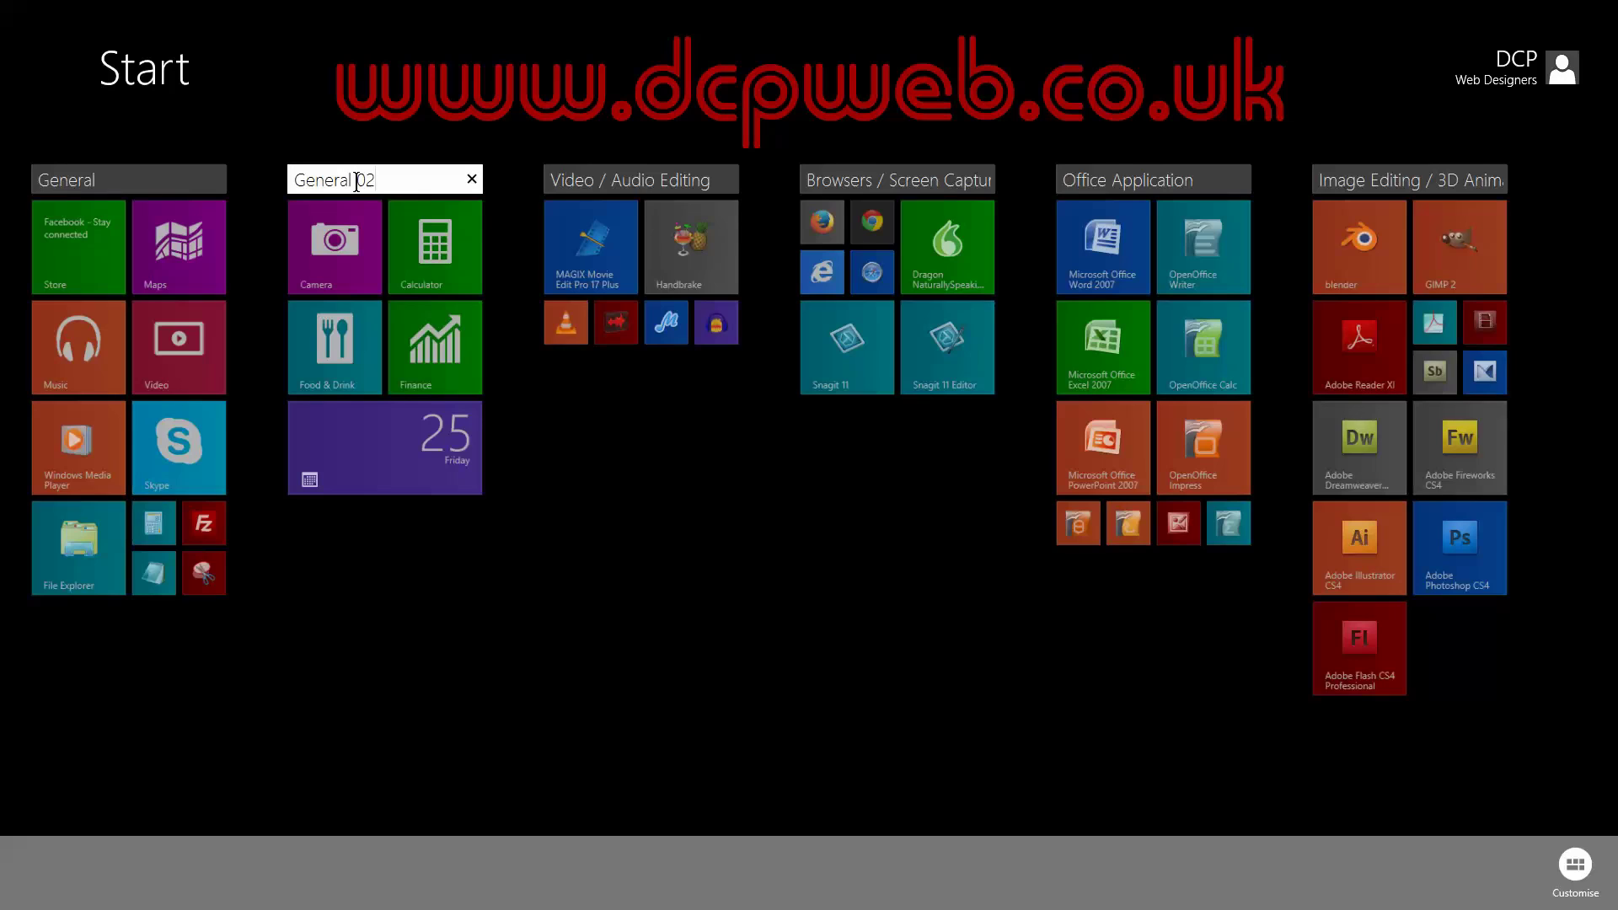
{"action": "key", "text": "Return"}
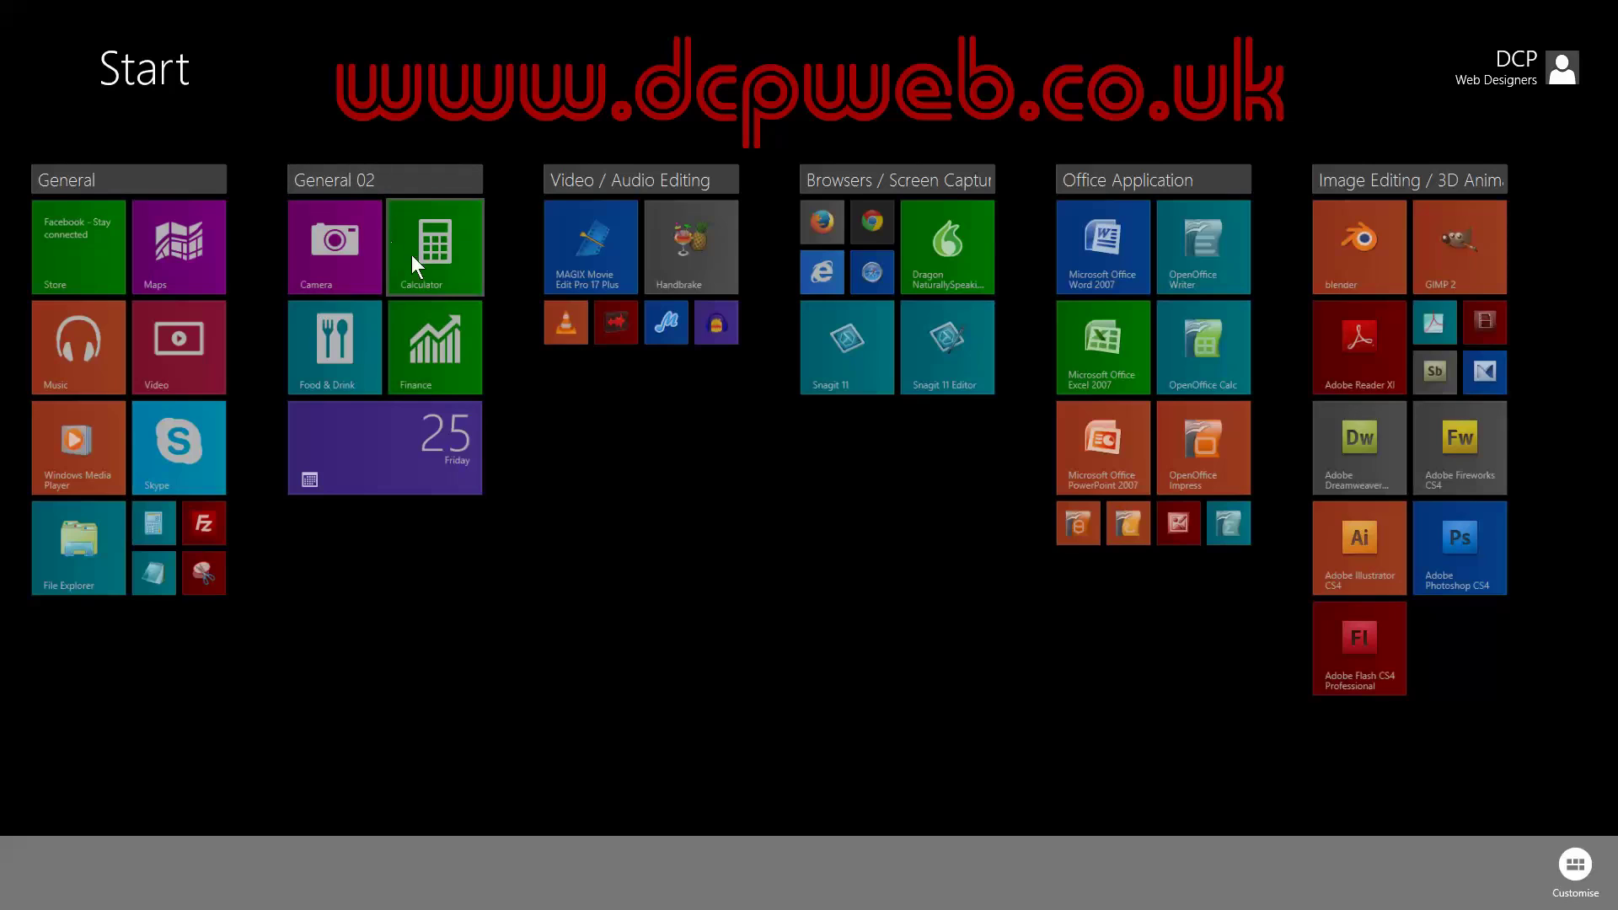
{"action": "left_click", "coordinate": [654, 486]}
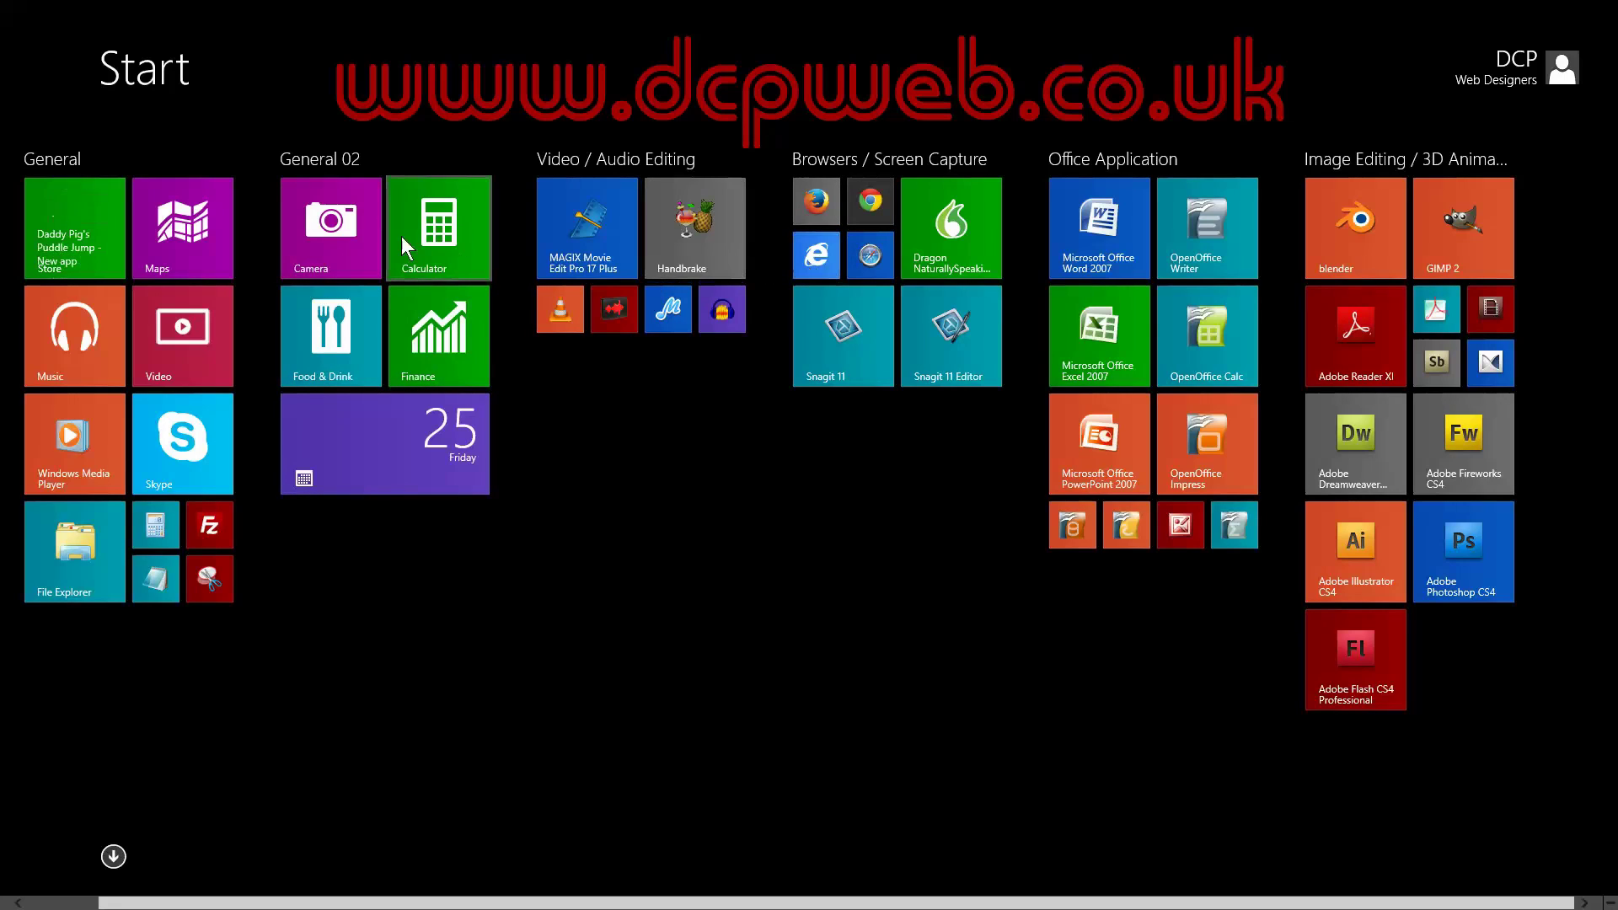
Step: Resize the Camera, Calculator, Finance and Food & Drink tiles in General 02 together to Small
{"action": "right_click", "coordinate": [347, 239]}
{"action": "right_click", "coordinate": [447, 237]}
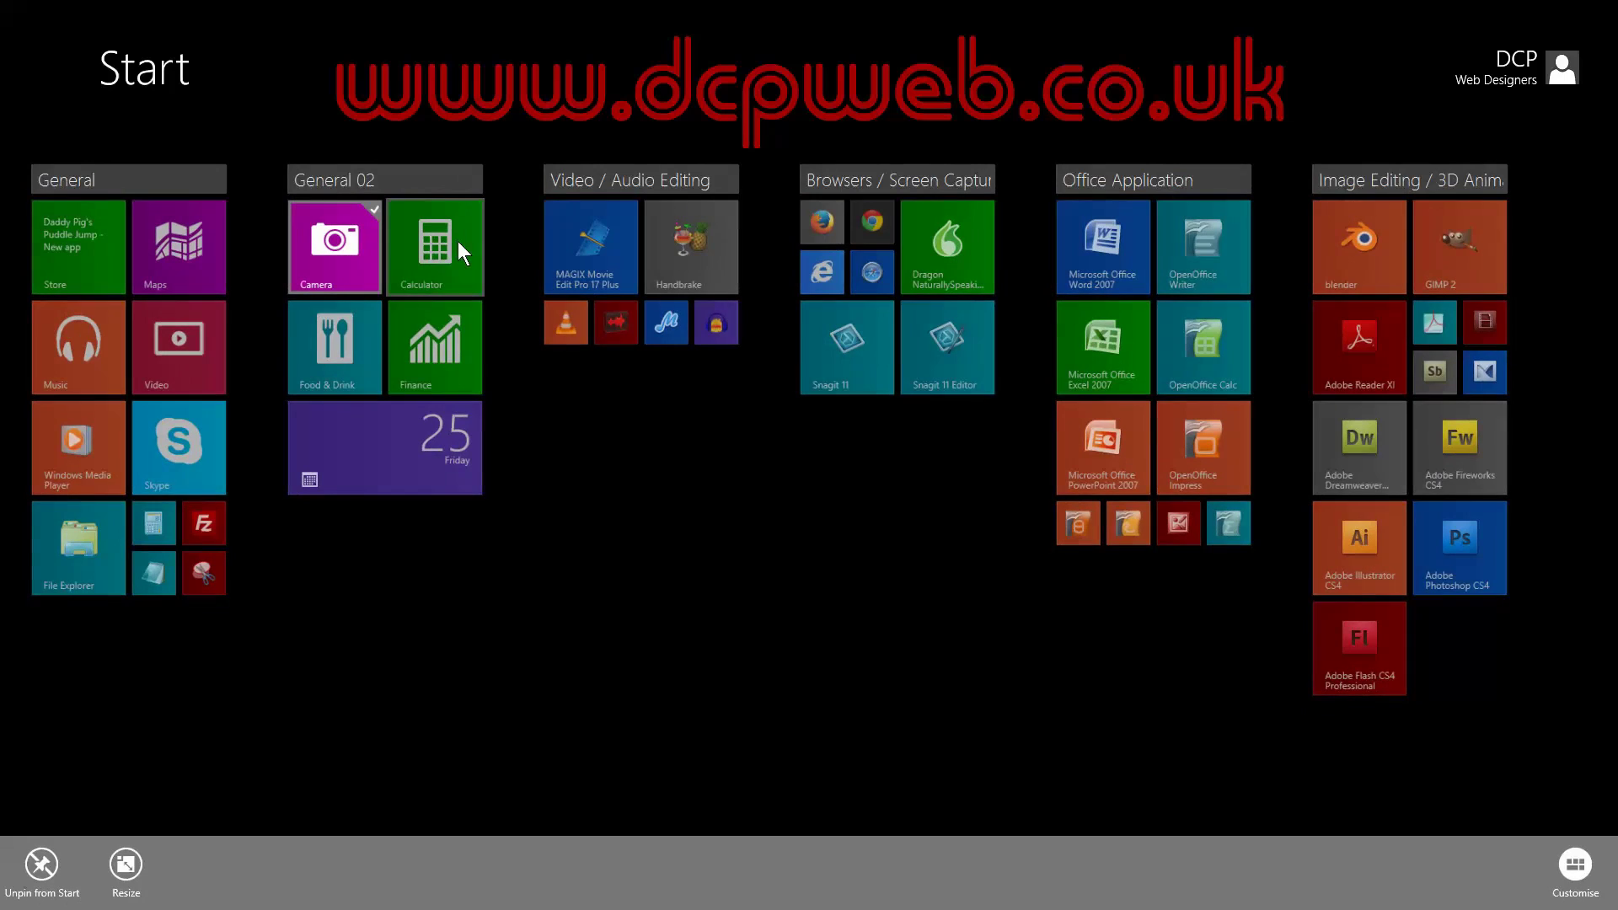
{"action": "right_click", "coordinate": [446, 331]}
{"action": "right_click", "coordinate": [367, 341]}
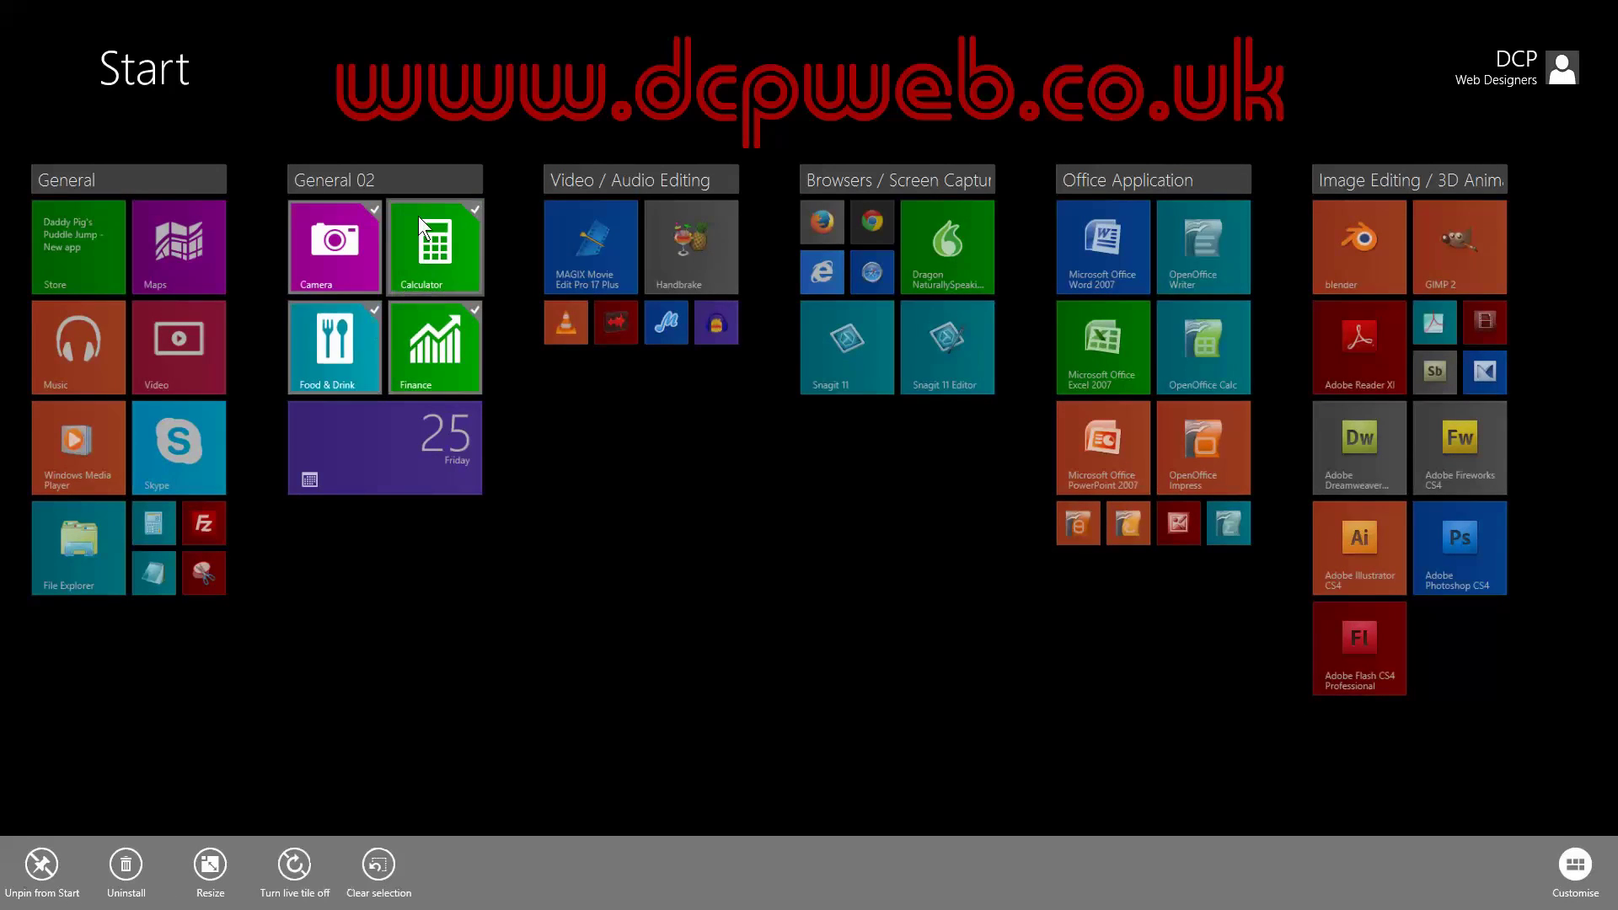
{"action": "left_click", "coordinate": [210, 863]}
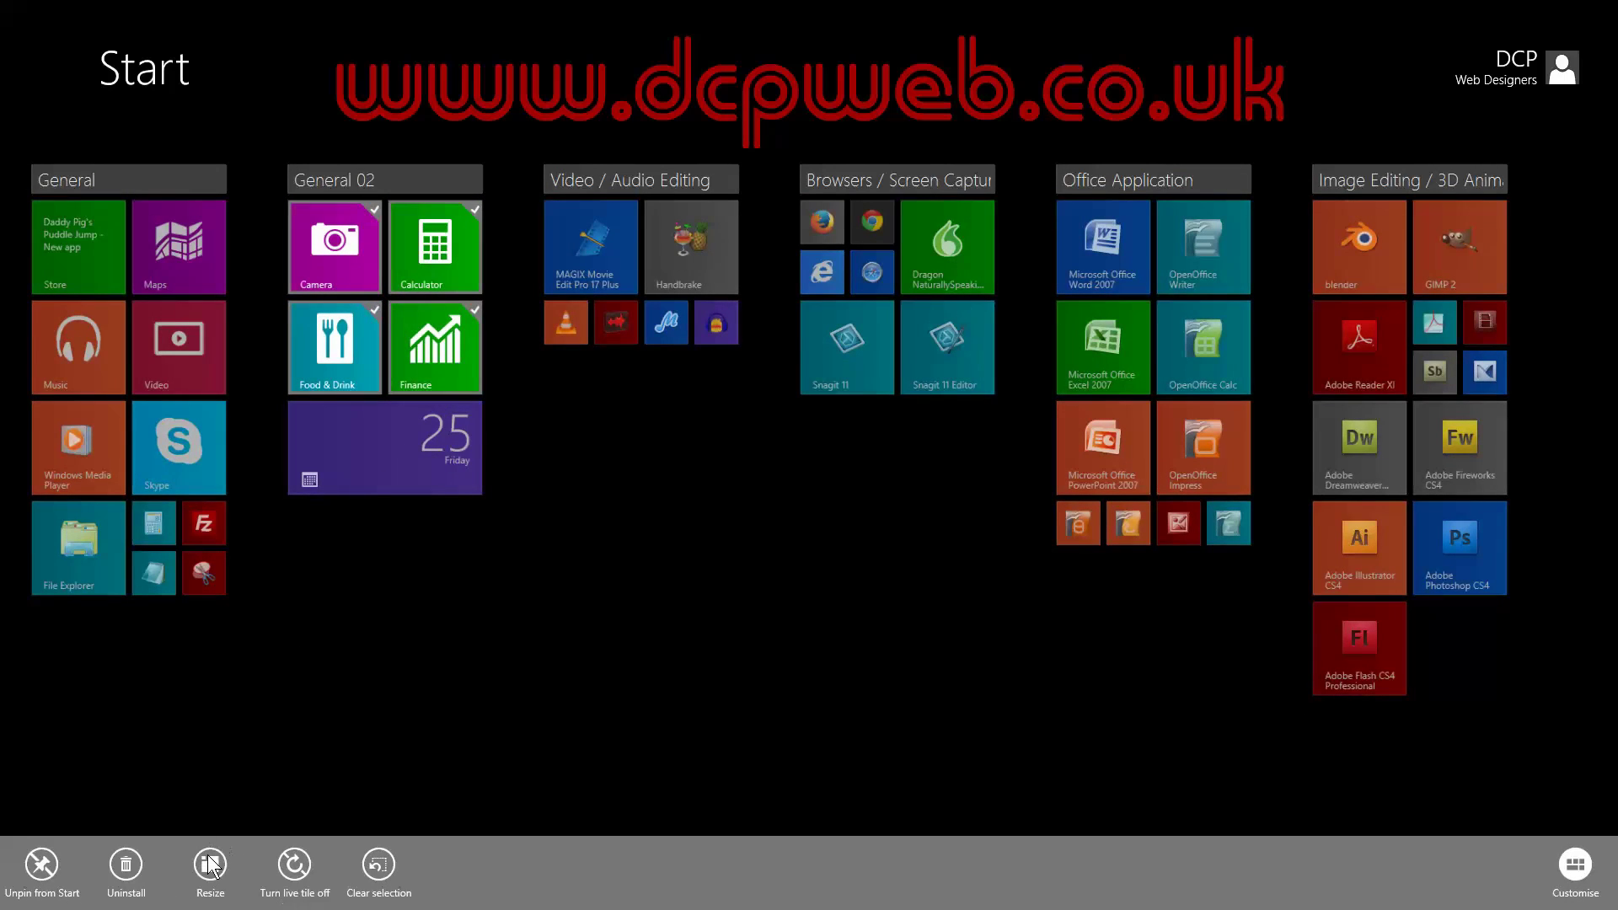
{"action": "left_click", "coordinate": [198, 801]}
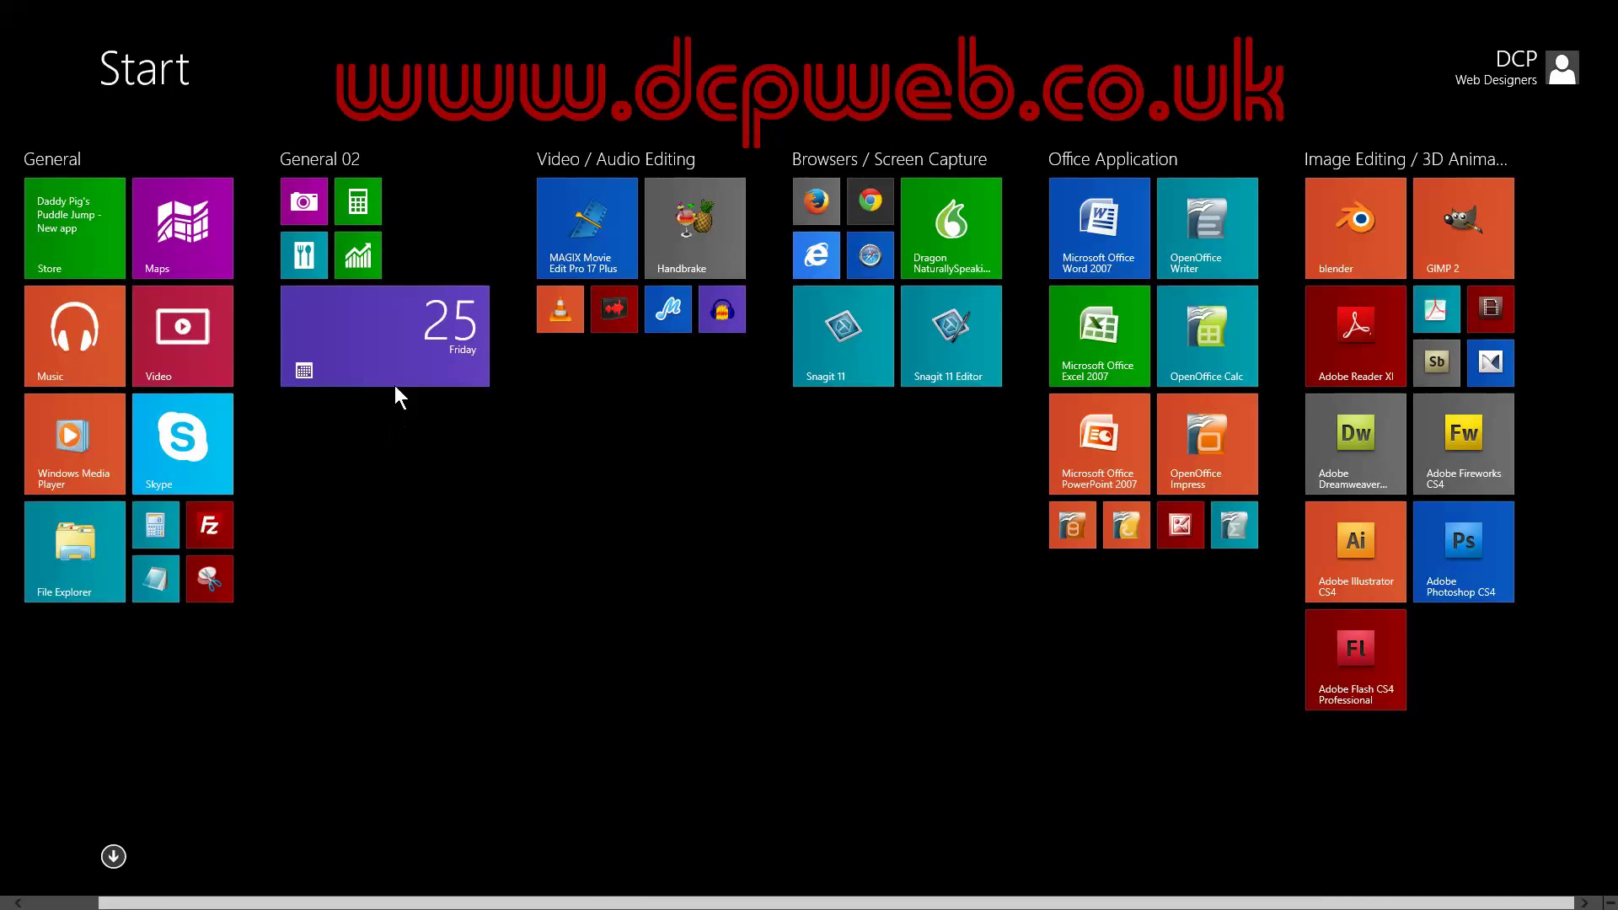
Step: Resize the wide Calendar tile in the General 02 group to Medium
{"action": "right_click", "coordinate": [389, 342]}
{"action": "left_click", "coordinate": [219, 866]}
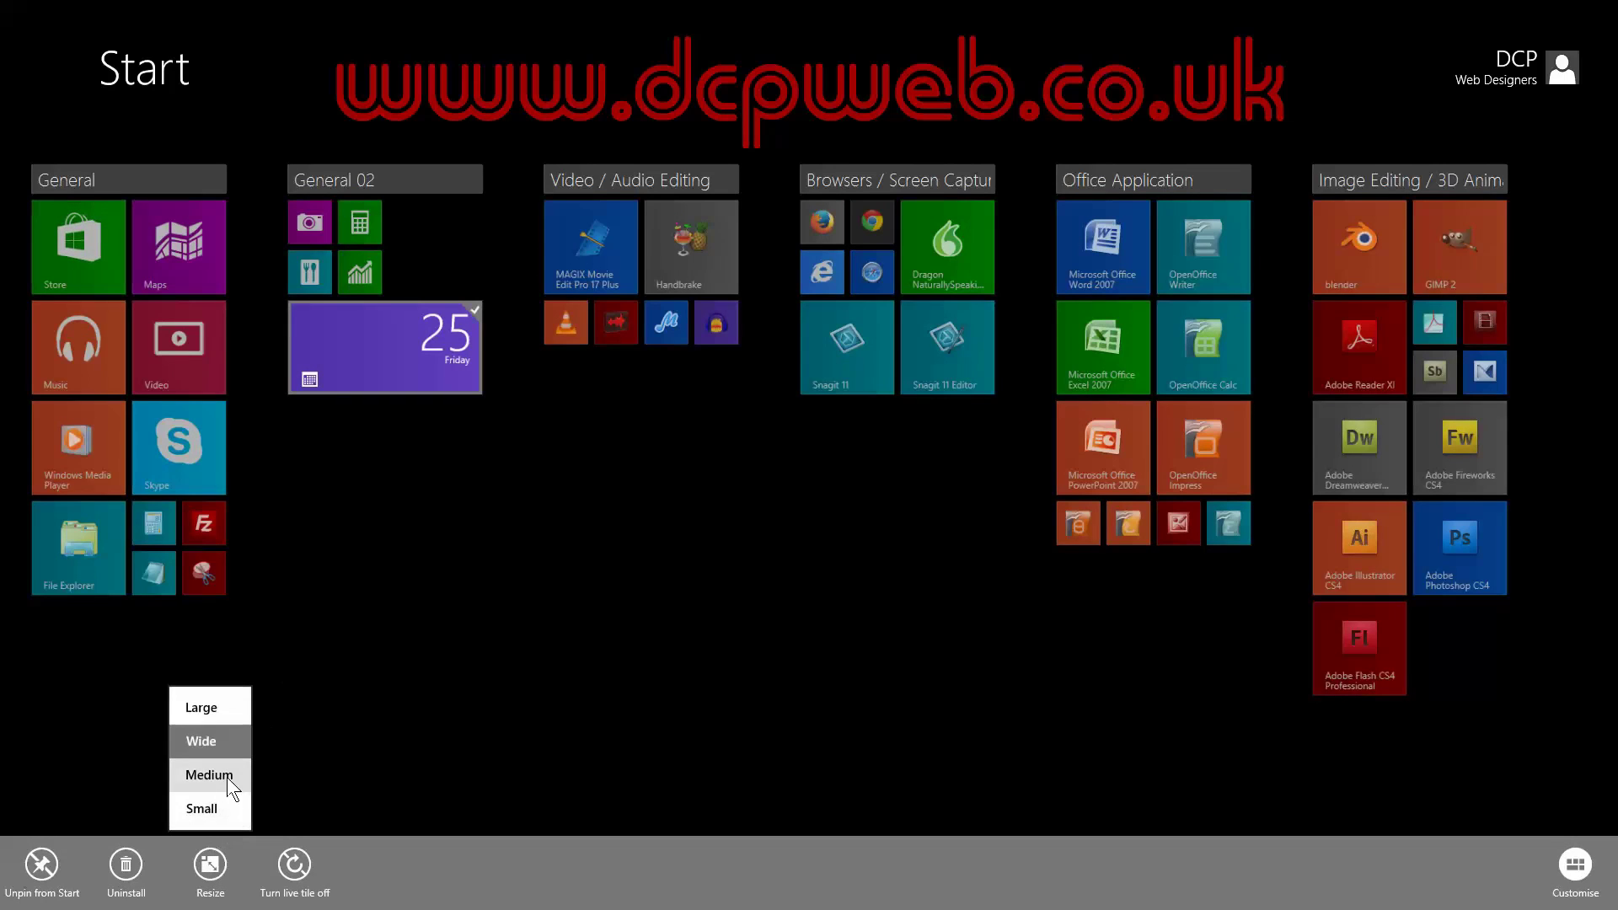
{"action": "left_click", "coordinate": [226, 776]}
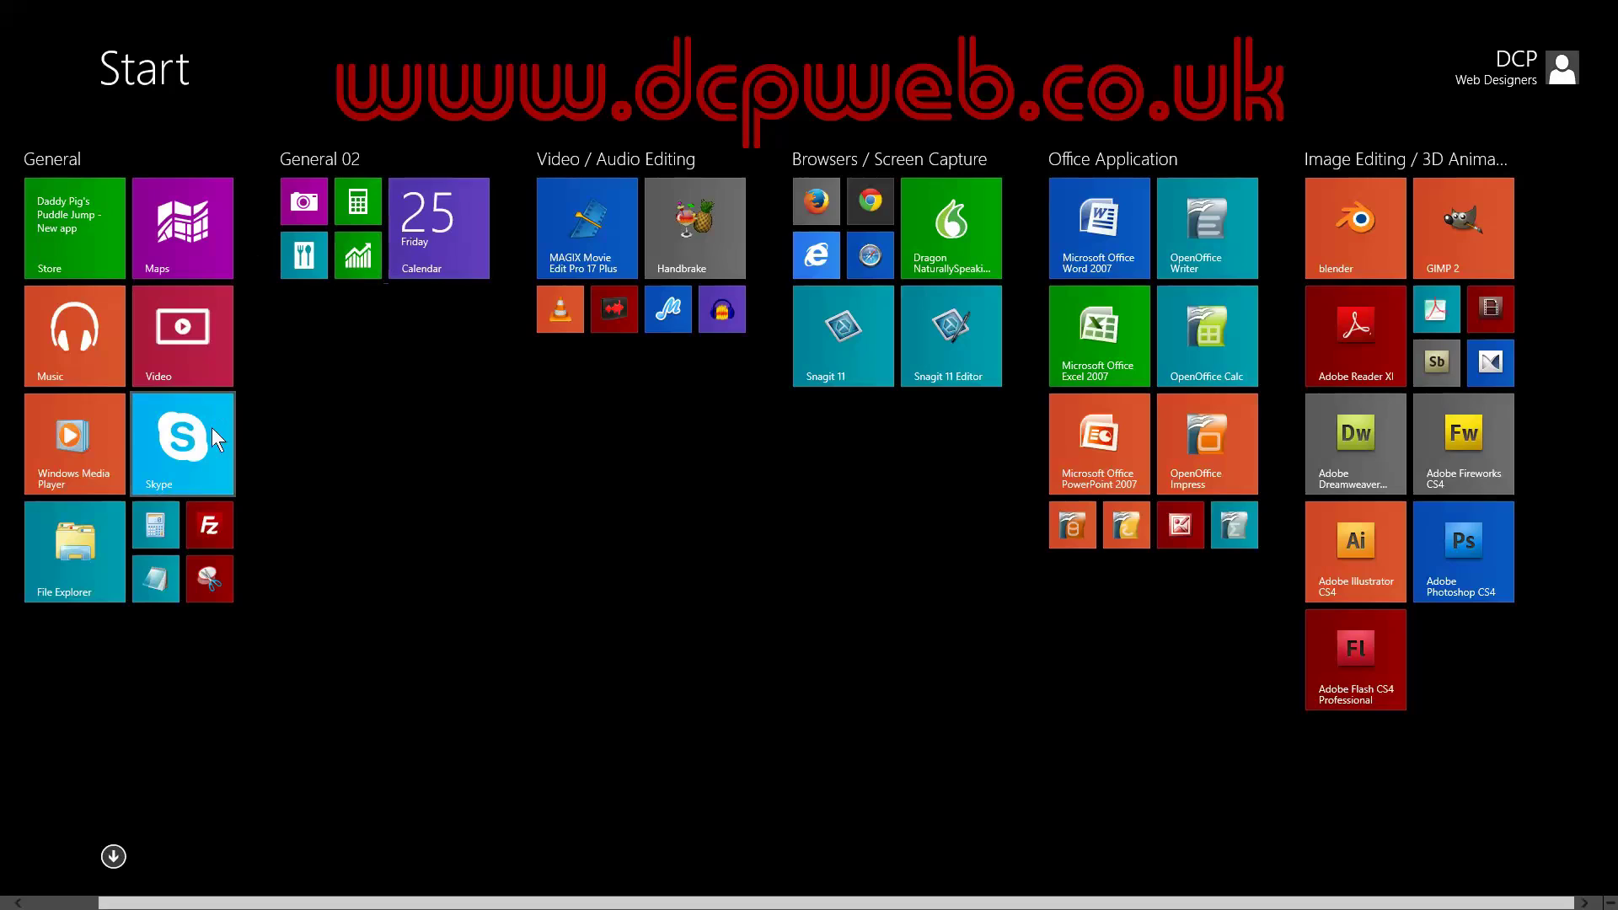
Step: Open the full-screen Calculator app from the General 02 group and close it again
{"action": "left_click", "coordinate": [371, 202]}
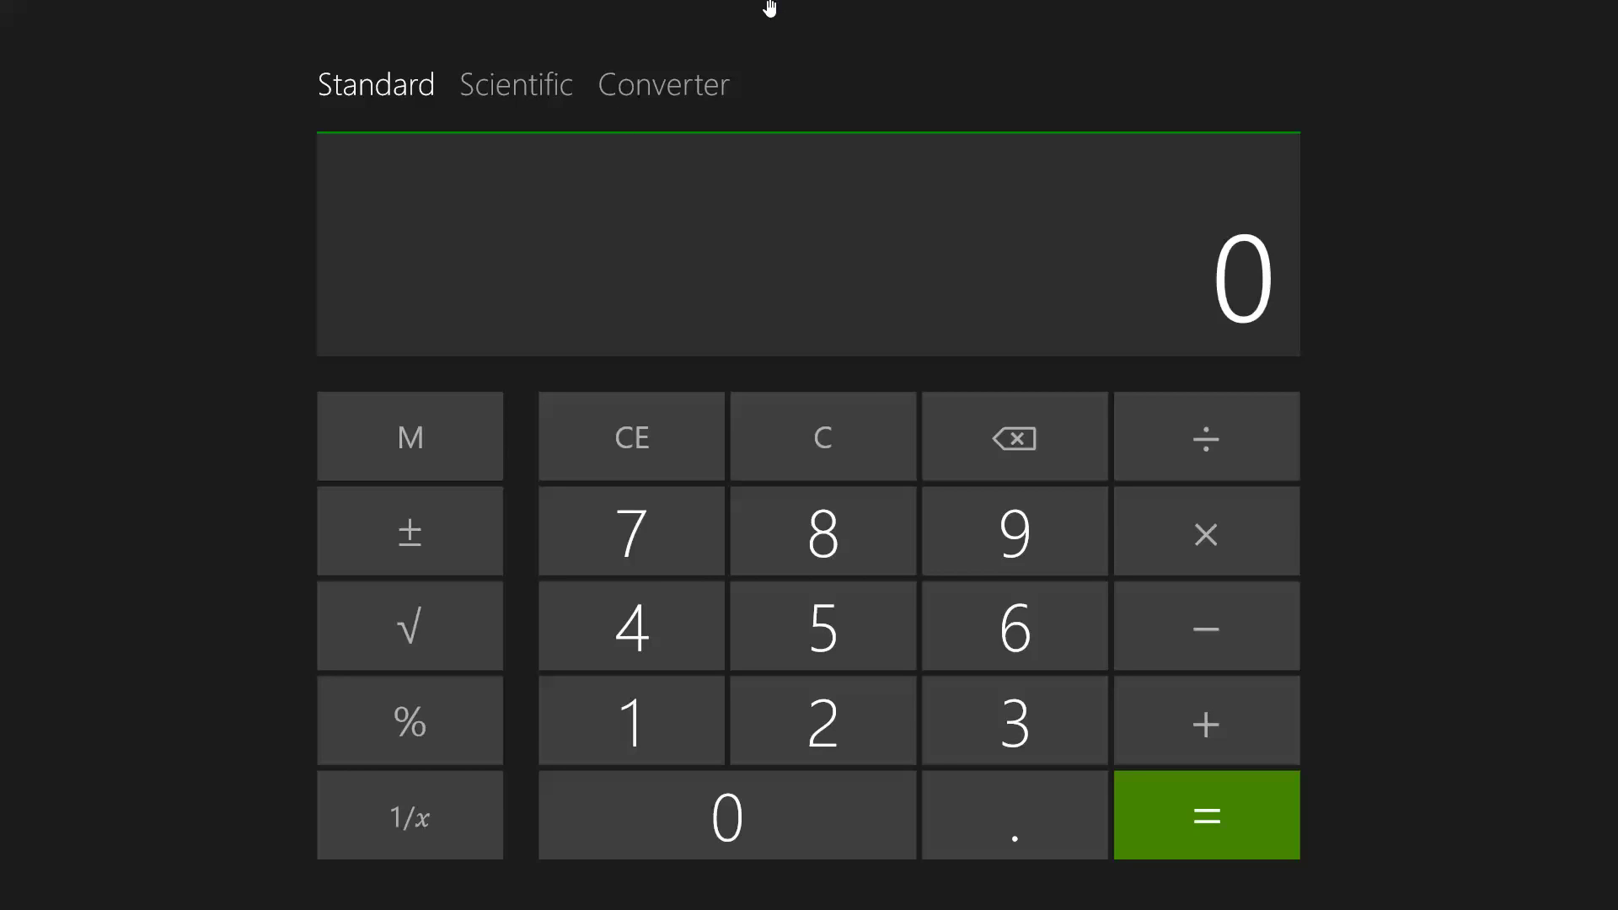
{"action": "left_click_drag", "start_coordinate": [769, 7], "coordinate": [746, 893]}
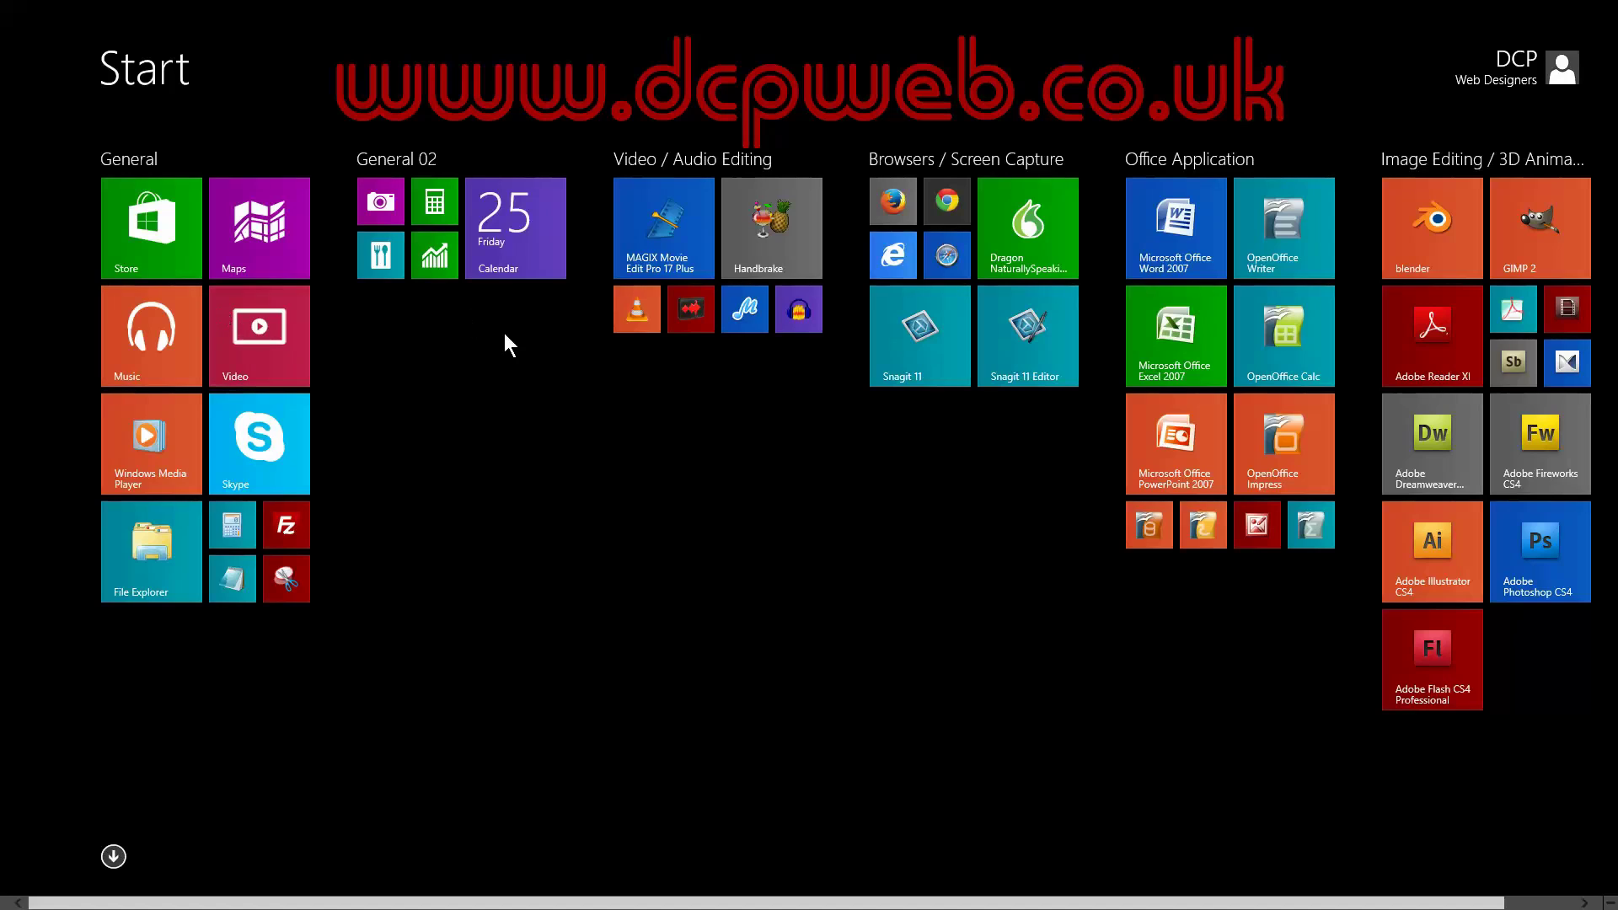
Step: Unpin the Camera, Calculator, Calendar, Finance and Food & Drink tiles of General 02 together from Start
{"action": "right_click", "coordinate": [388, 196]}
{"action": "right_click", "coordinate": [430, 216]}
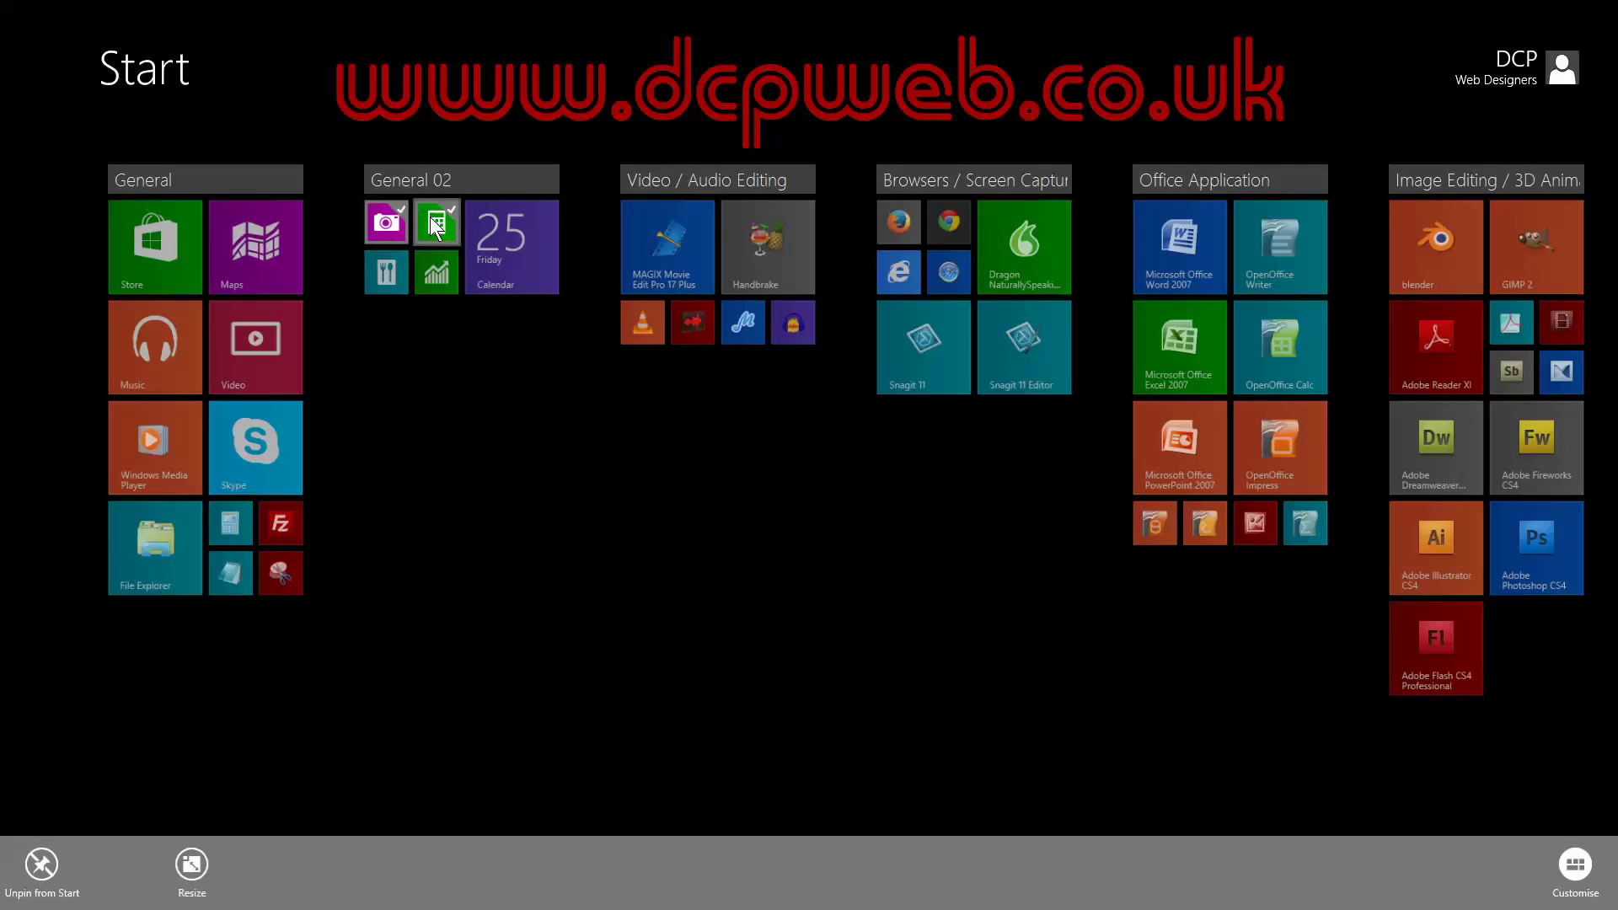
{"action": "right_click", "coordinate": [533, 251]}
{"action": "right_click", "coordinate": [451, 262]}
{"action": "right_click", "coordinate": [384, 270]}
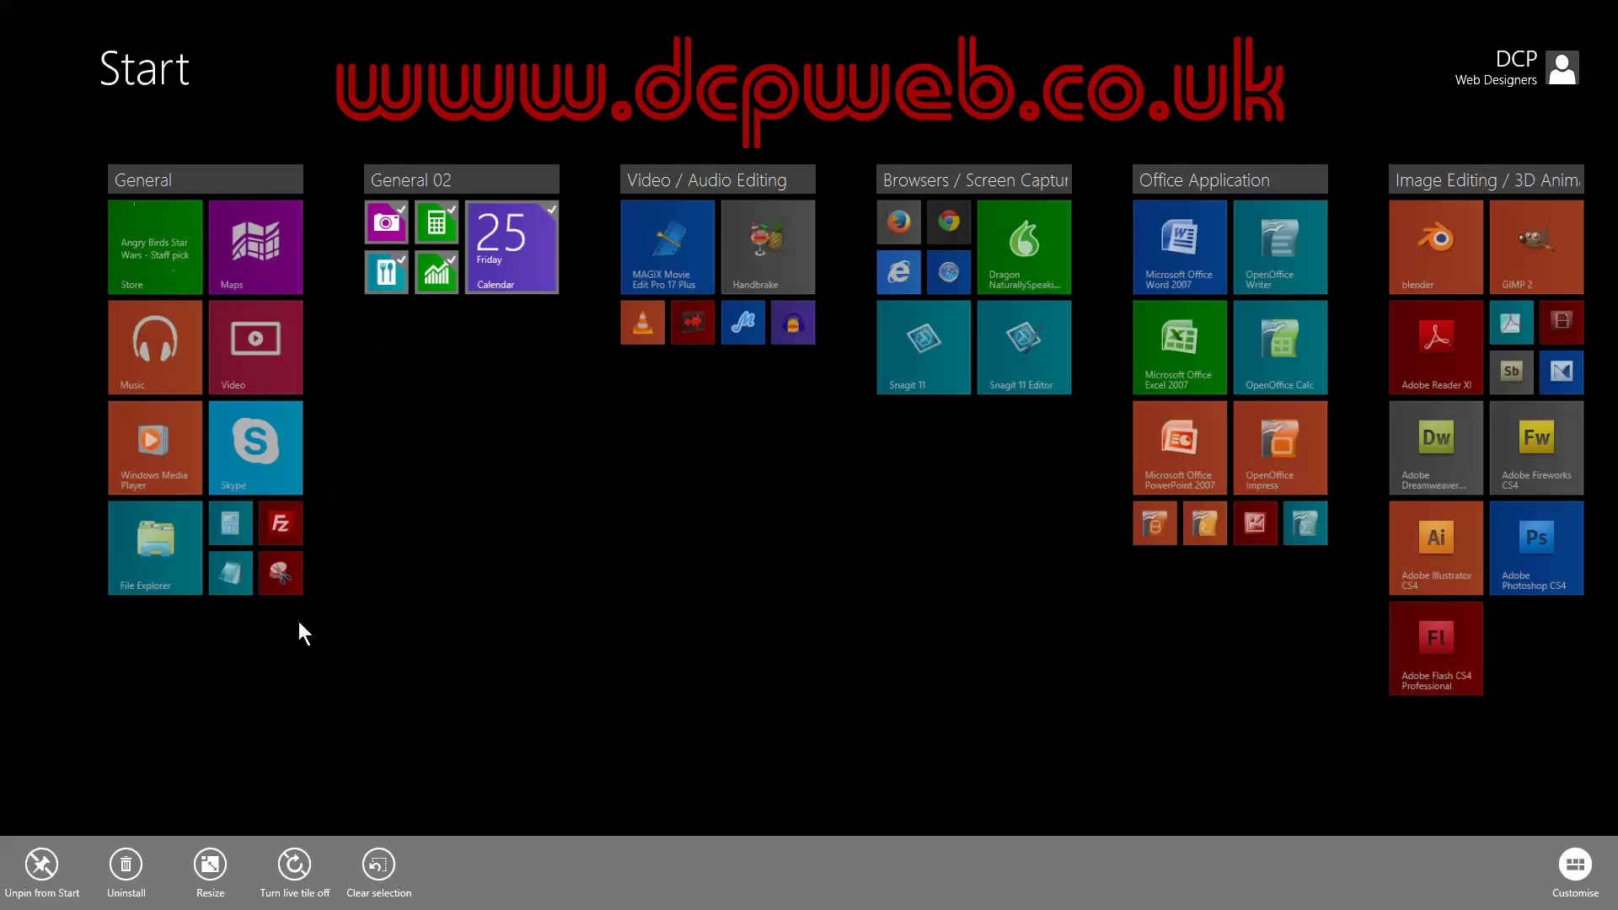
{"action": "left_click", "coordinate": [39, 866]}
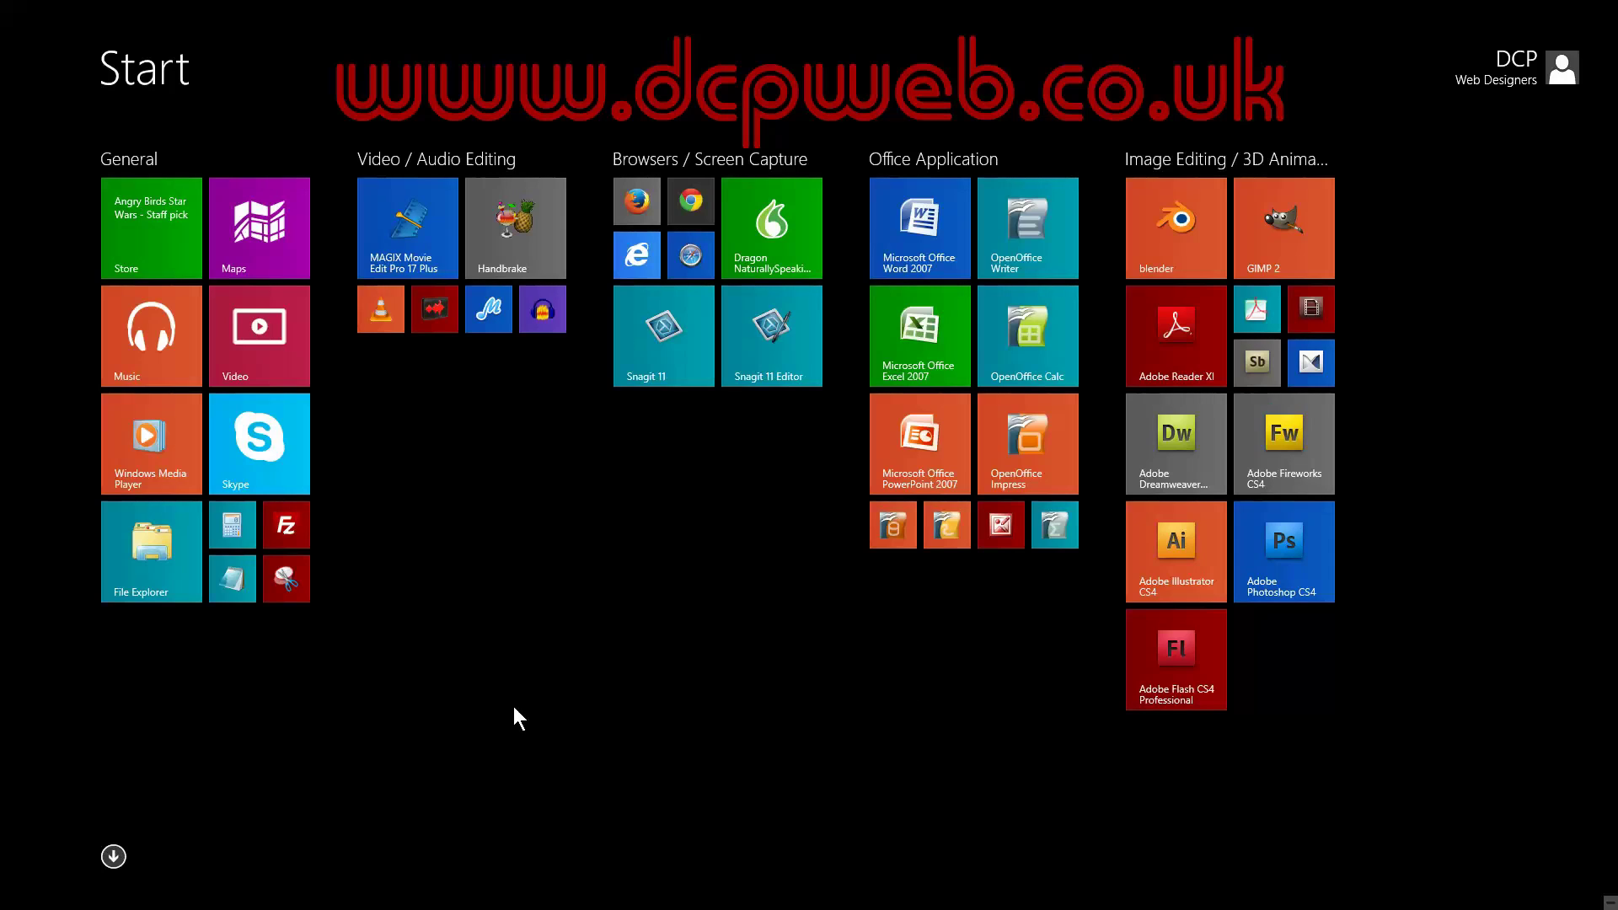
Step: Switch to the desktop, then launch the Firefox shortcut pinned on the taskbar and close its window
{"action": "mouse_move", "coordinate": [18, 895]}
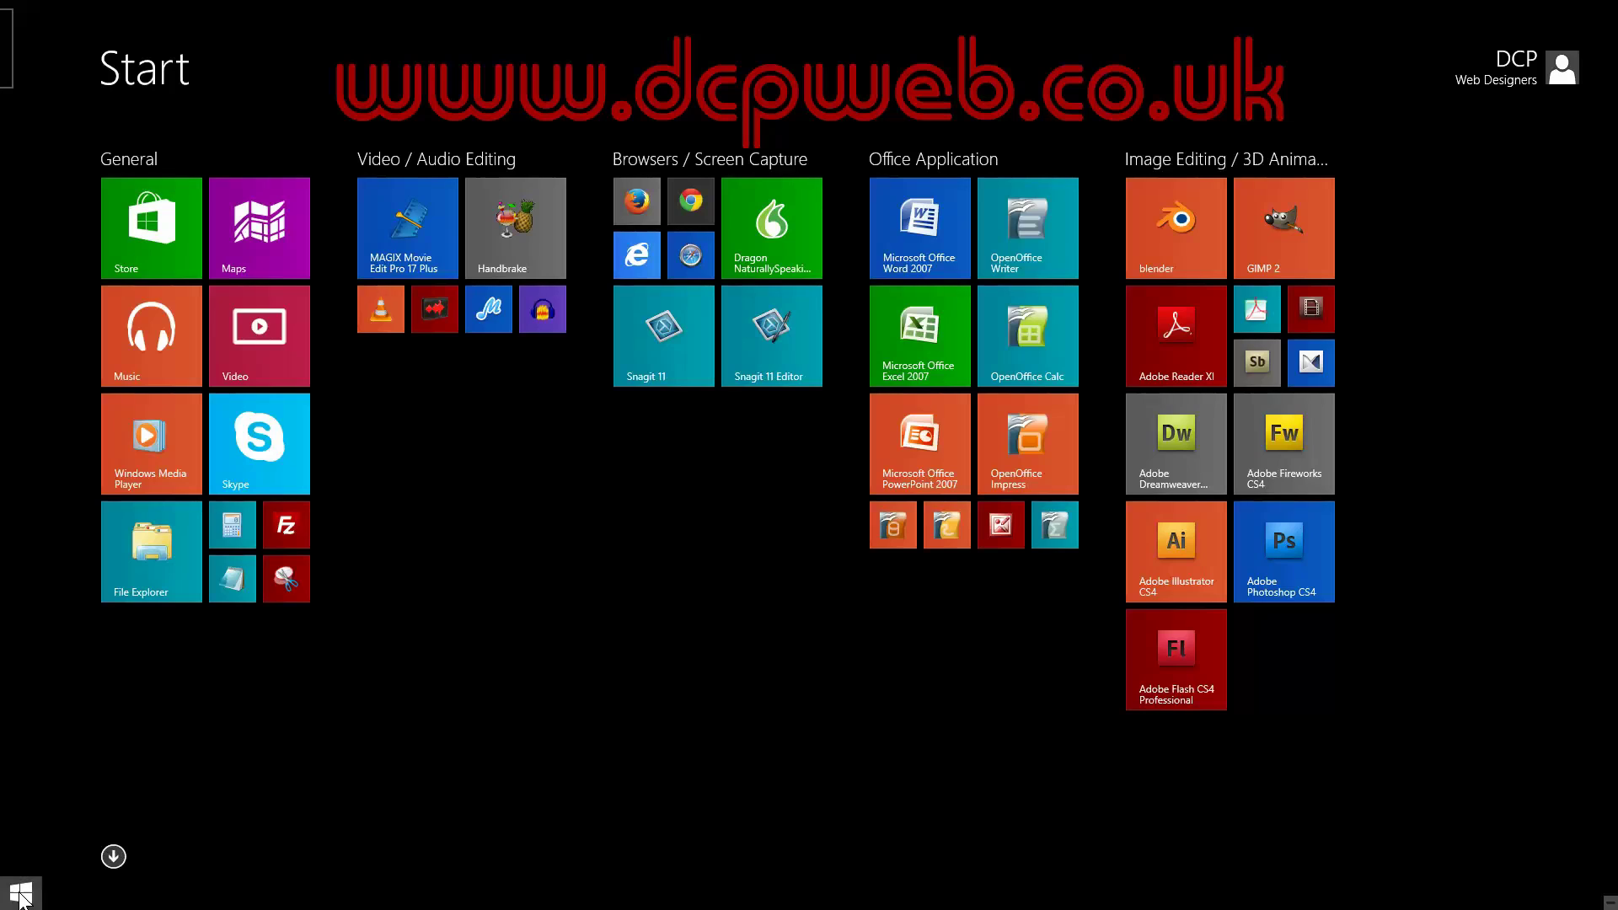
{"action": "left_click", "coordinate": [21, 895]}
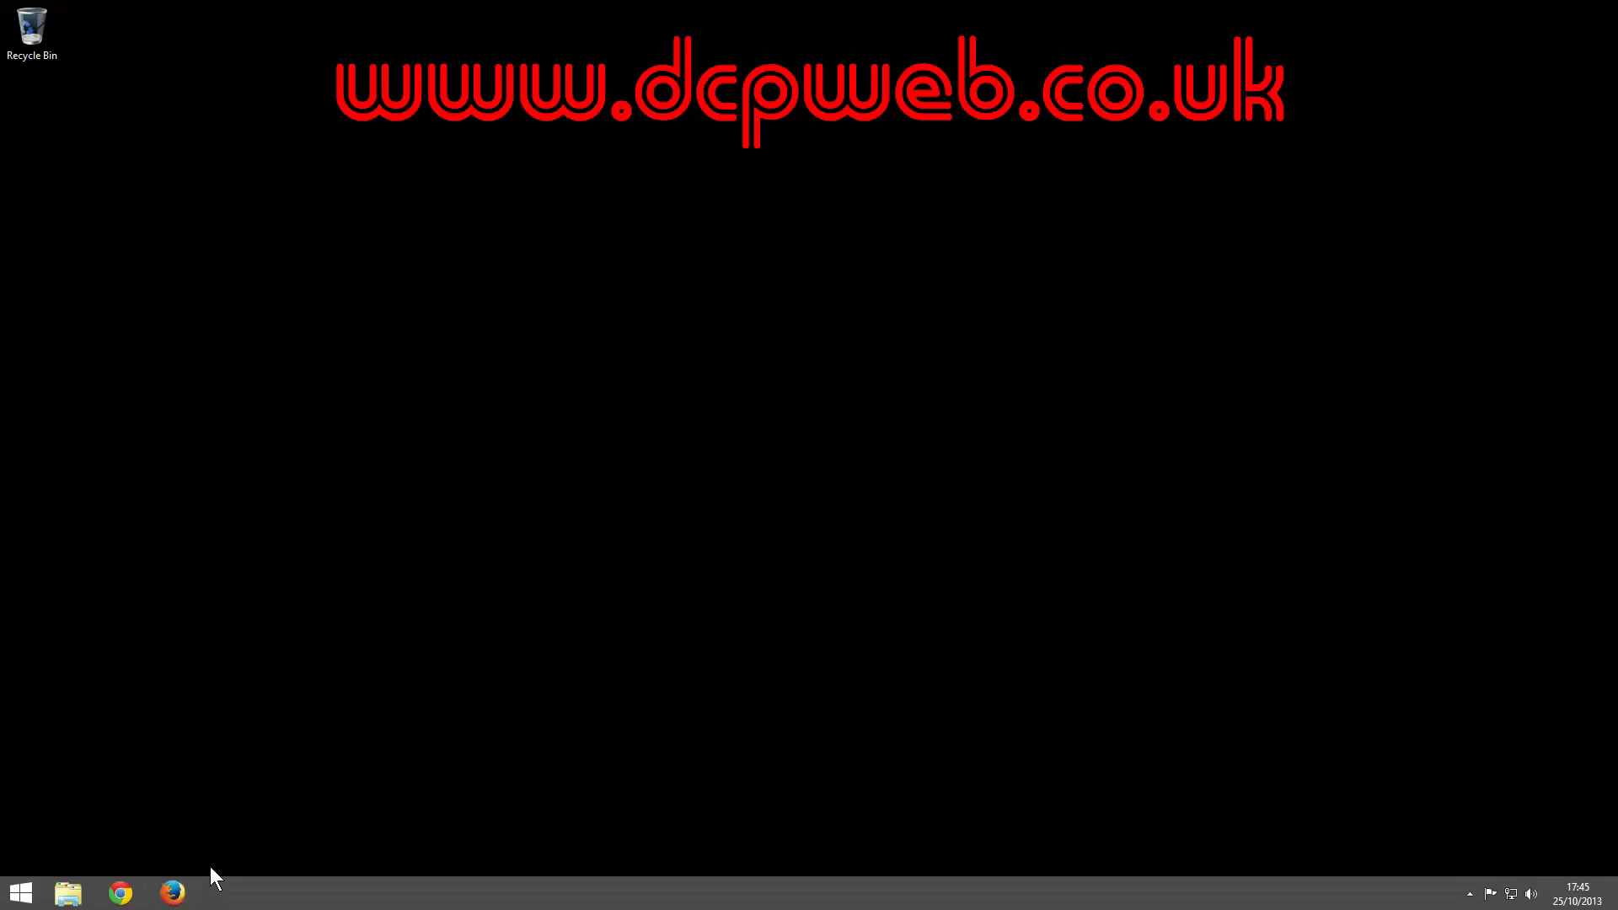
{"action": "left_click", "coordinate": [174, 897]}
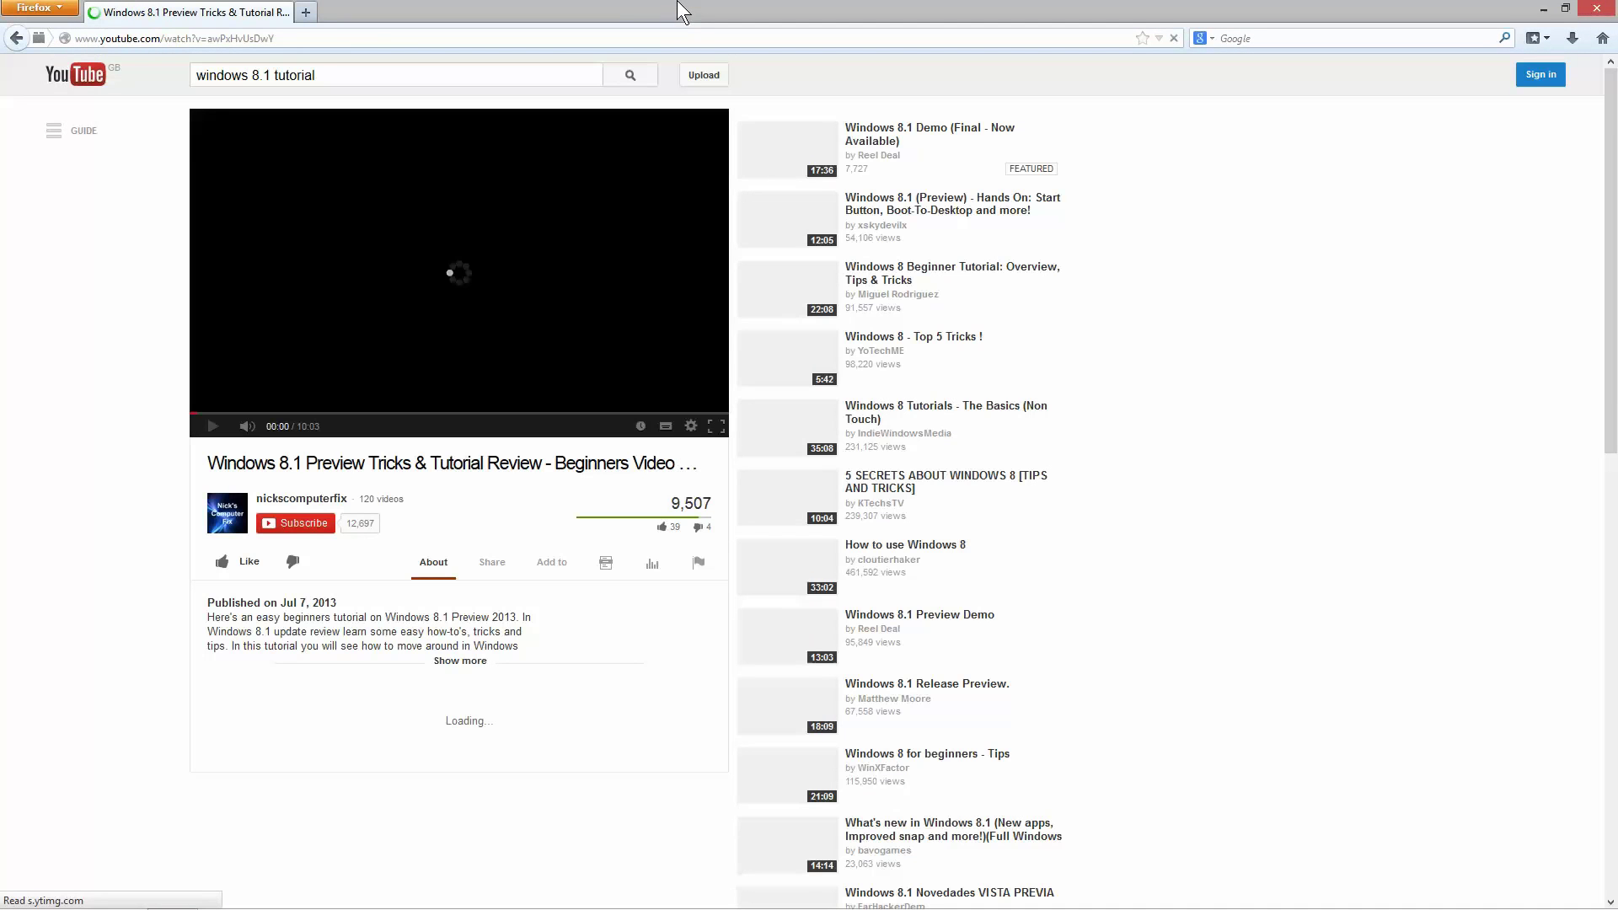
{"action": "left_click", "coordinate": [1591, 12]}
Step: Switch from the desktop to the Start screen and back to the desktop
{"action": "mouse_move", "coordinate": [54, 901]}
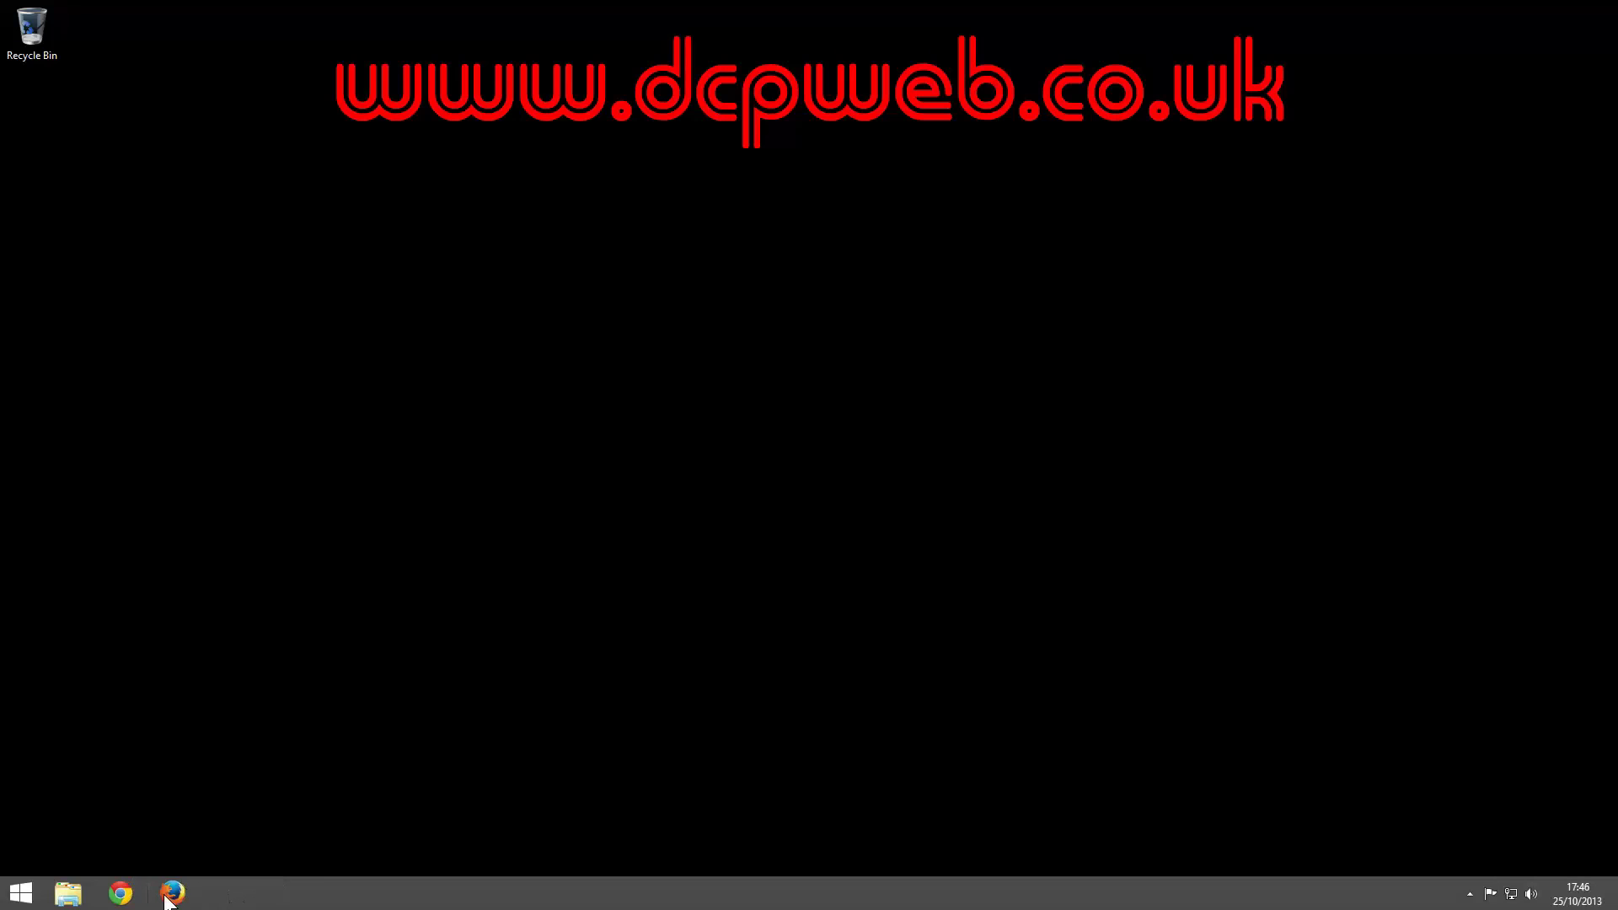
{"action": "left_click", "coordinate": [18, 895]}
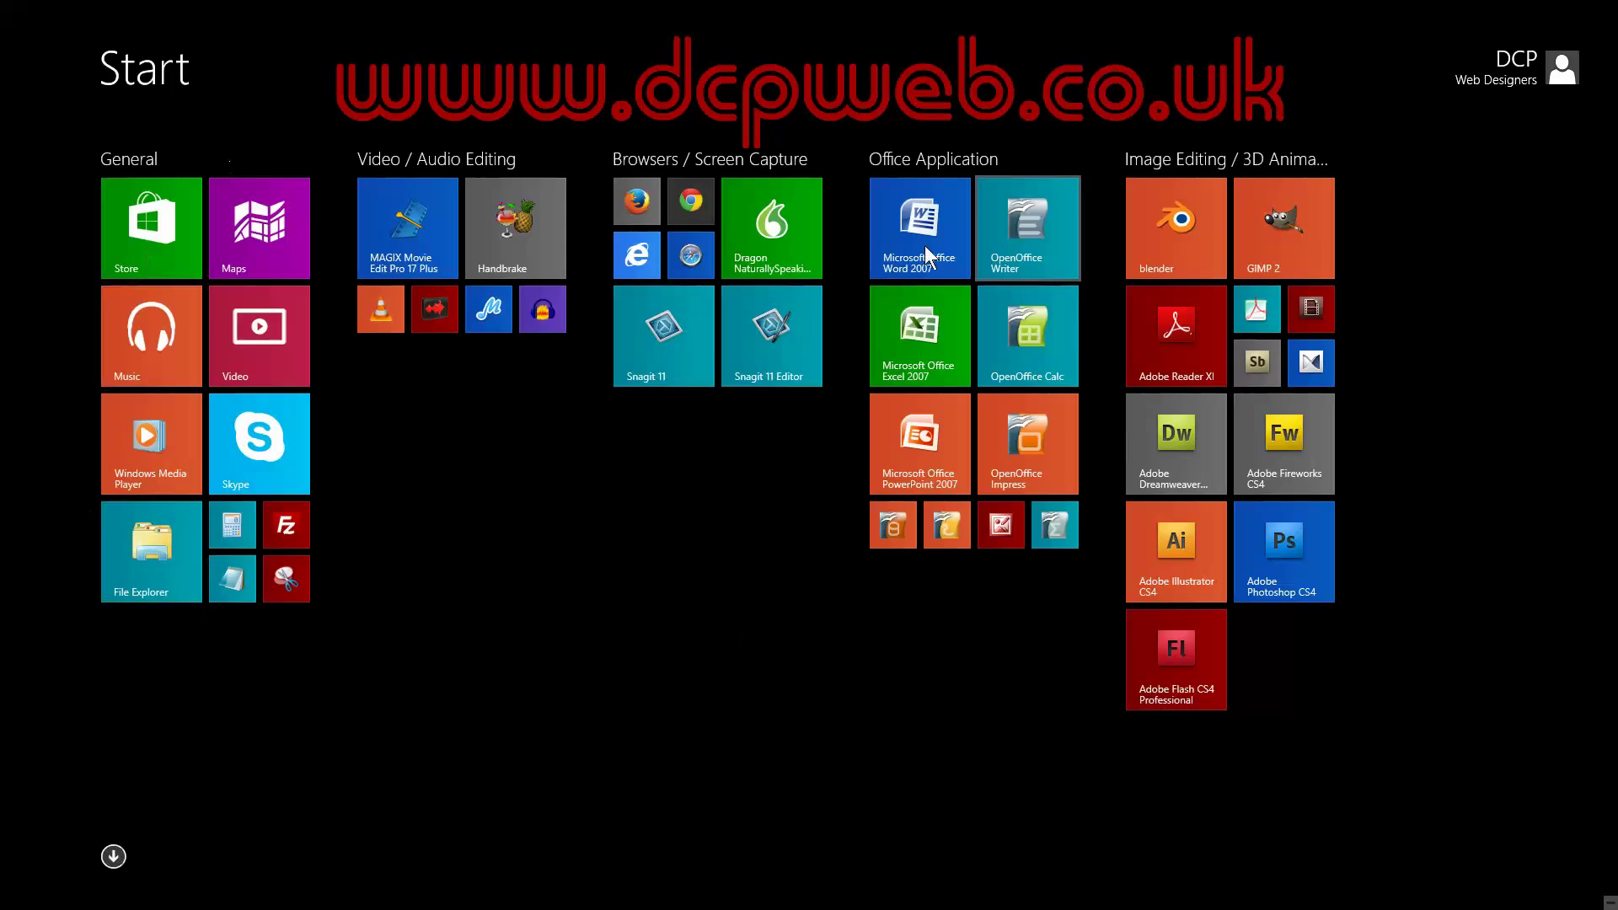
{"action": "left_click", "coordinate": [23, 901]}
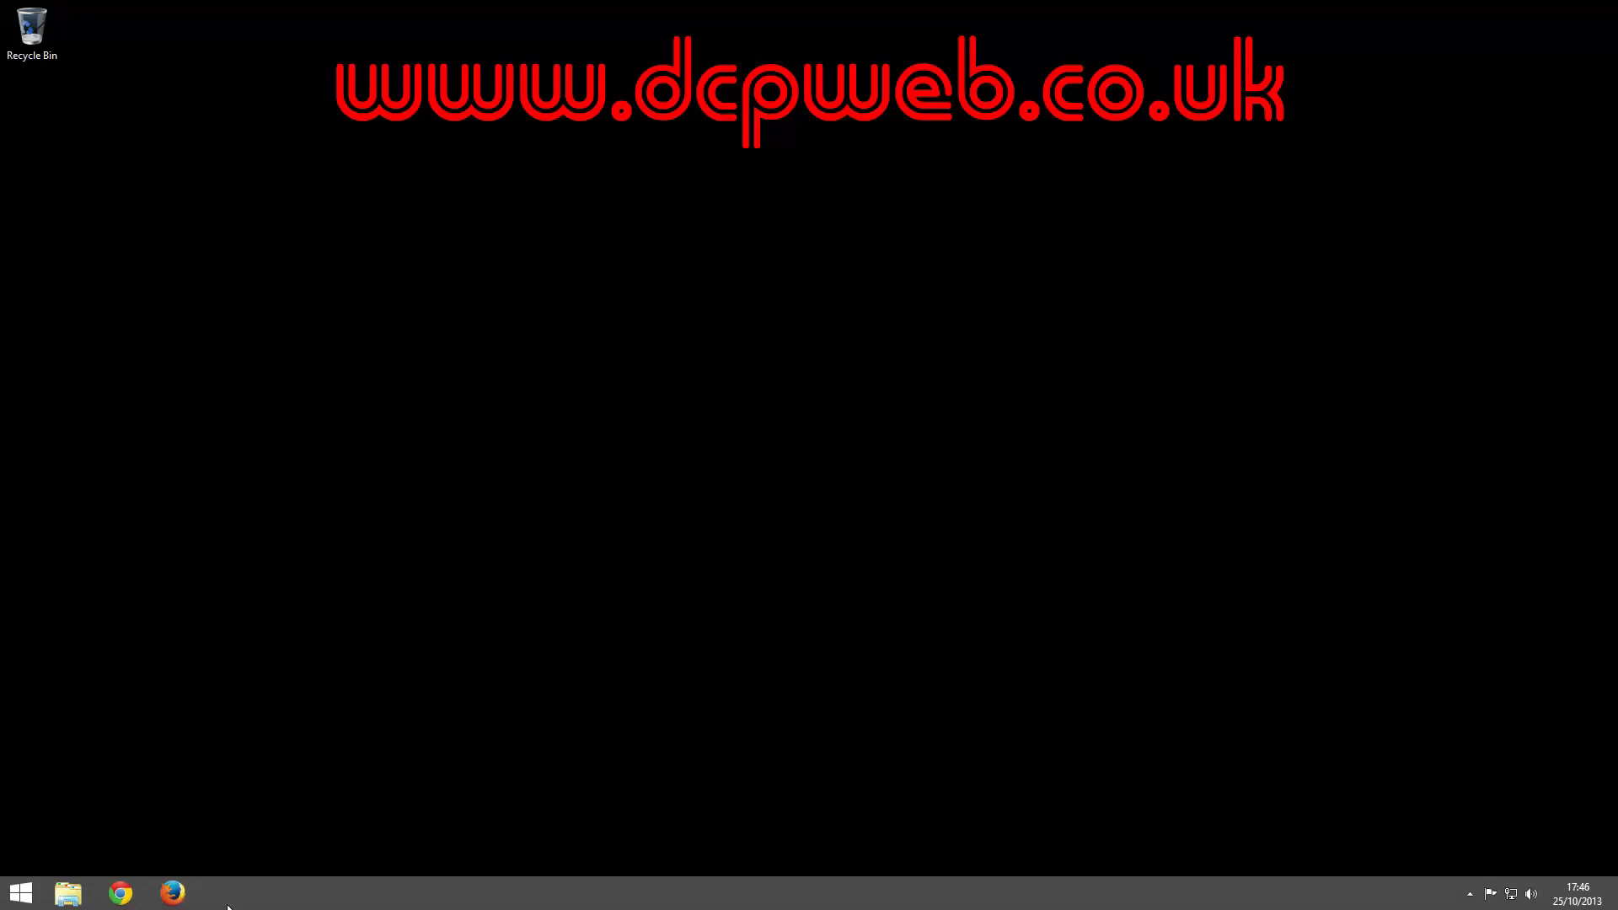
Step: Pin the Internet Explorer tile to the taskbar from the Start screen and check the taskbar on the desktop
{"action": "left_click", "coordinate": [15, 897]}
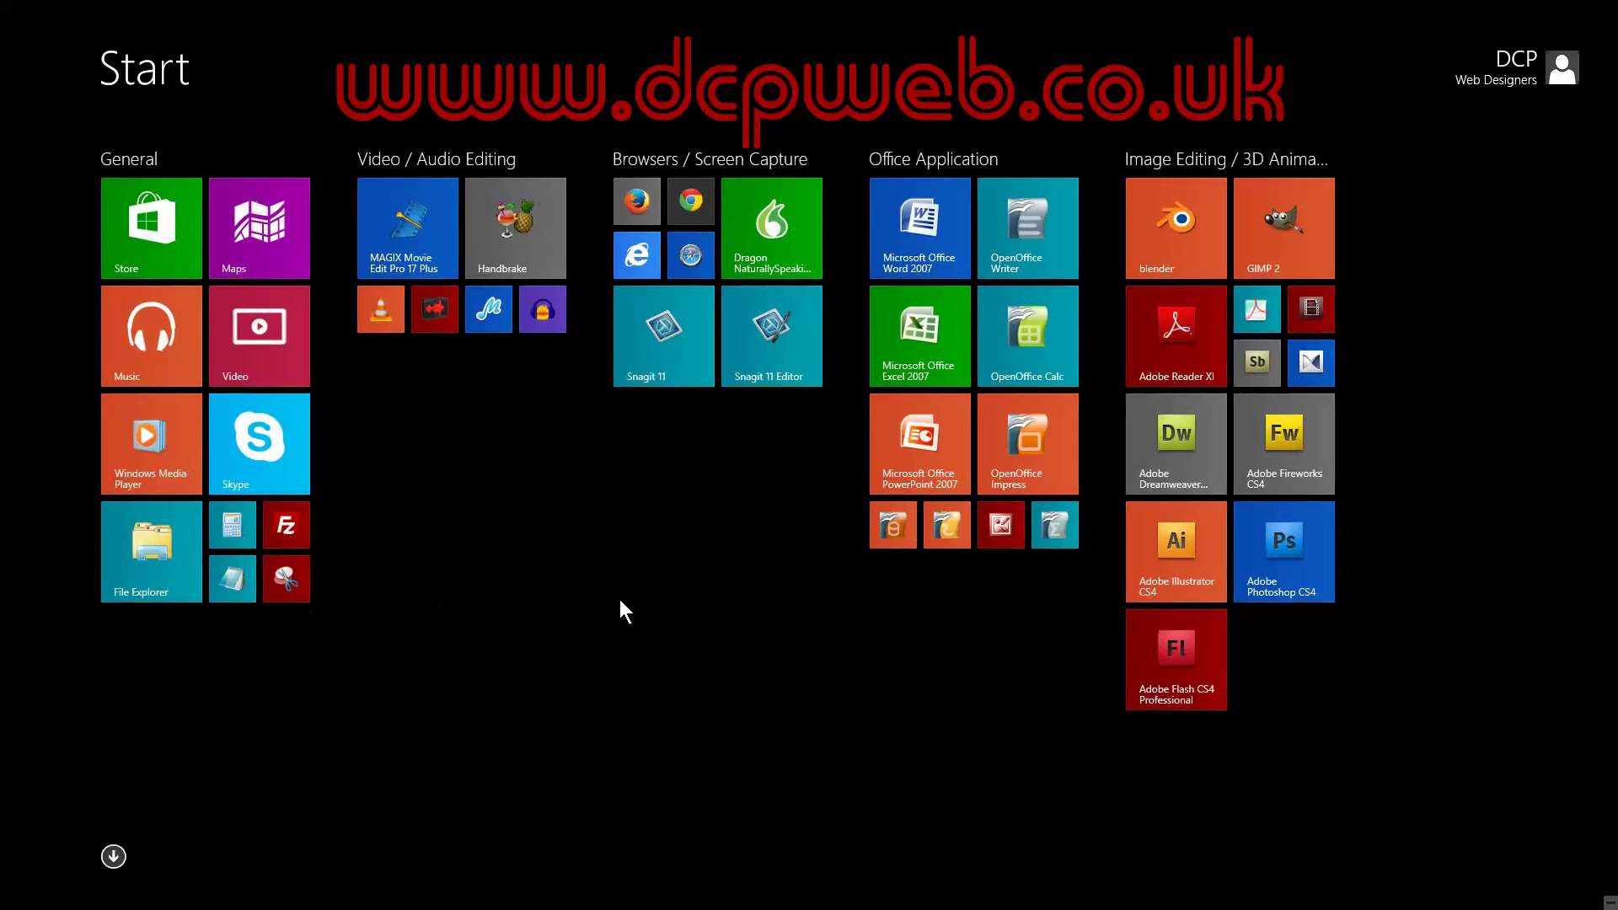
{"action": "right_click", "coordinate": [637, 257]}
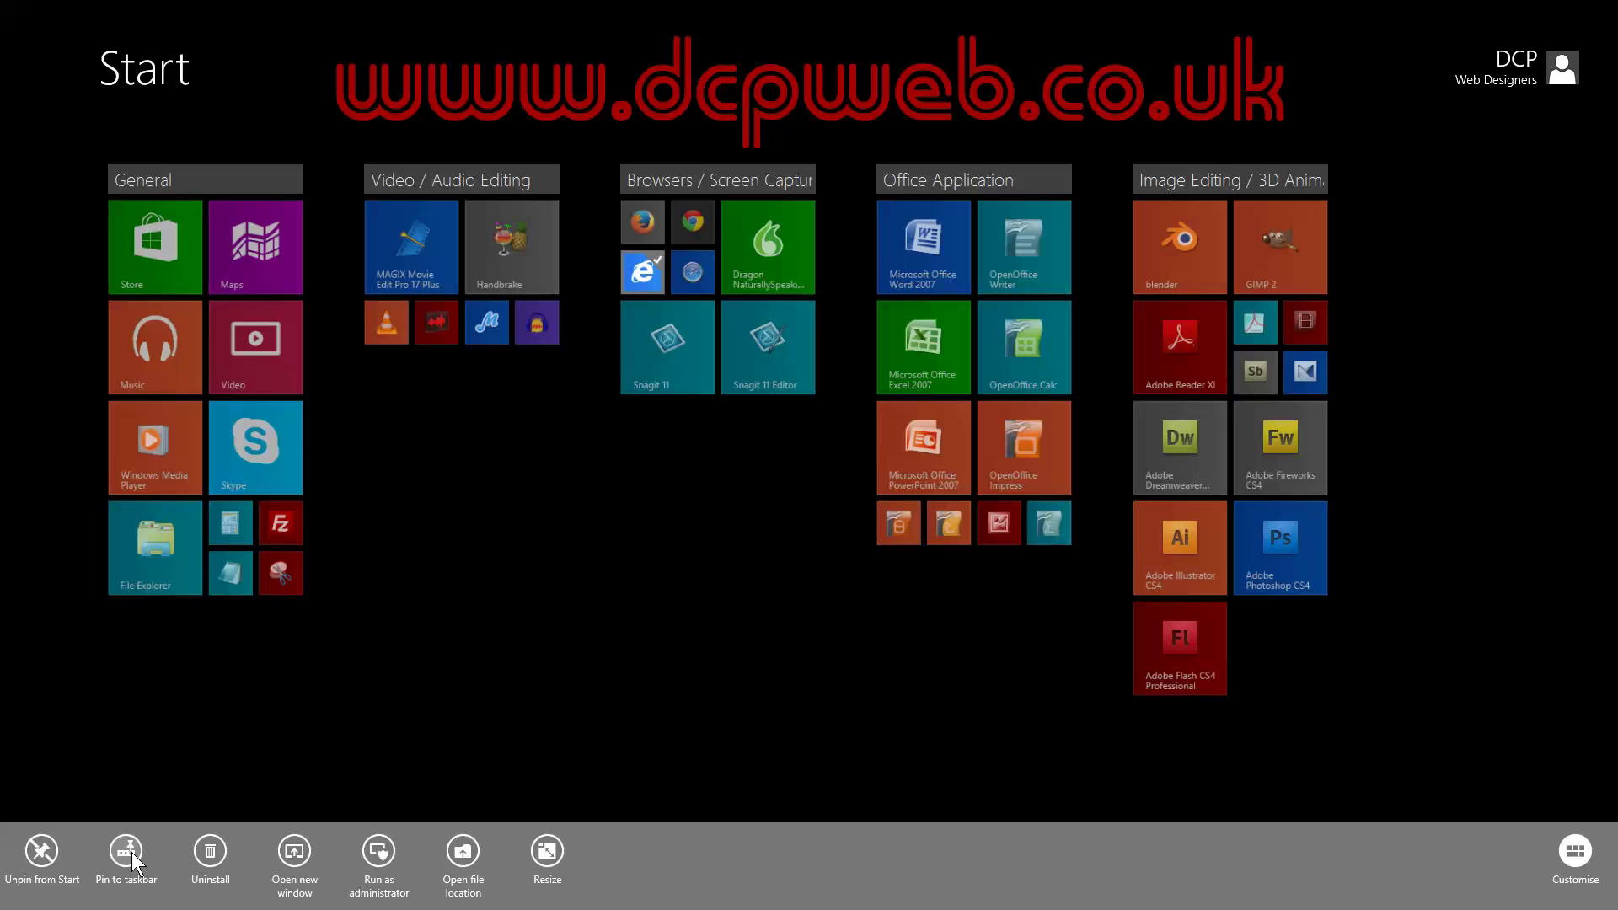
{"action": "left_click", "coordinate": [126, 852]}
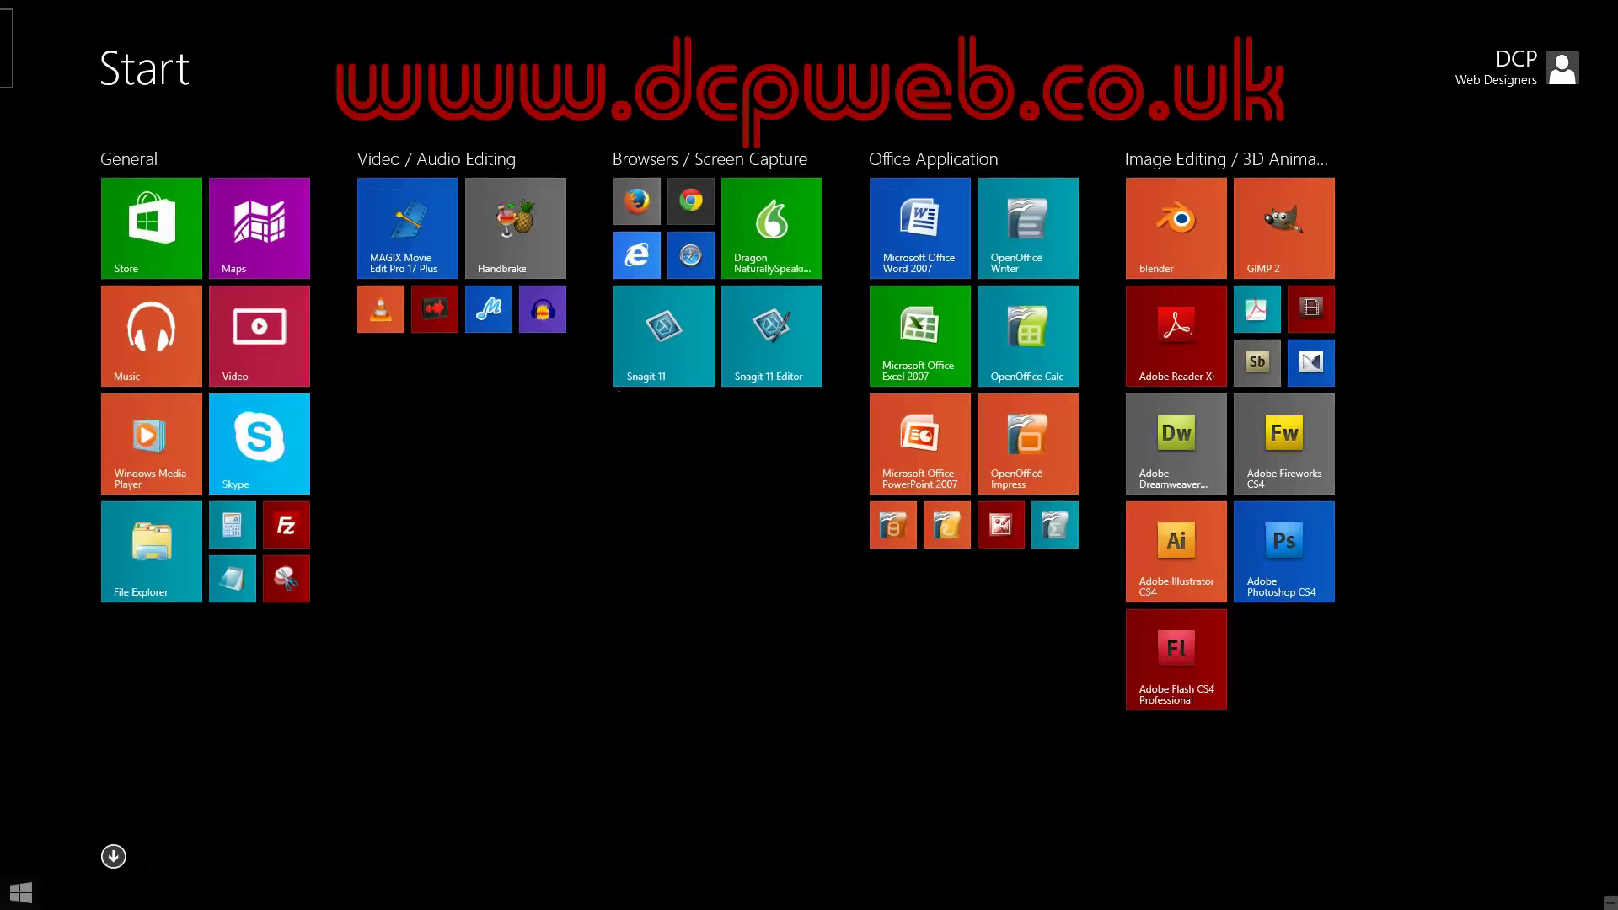
{"action": "left_click", "coordinate": [17, 898]}
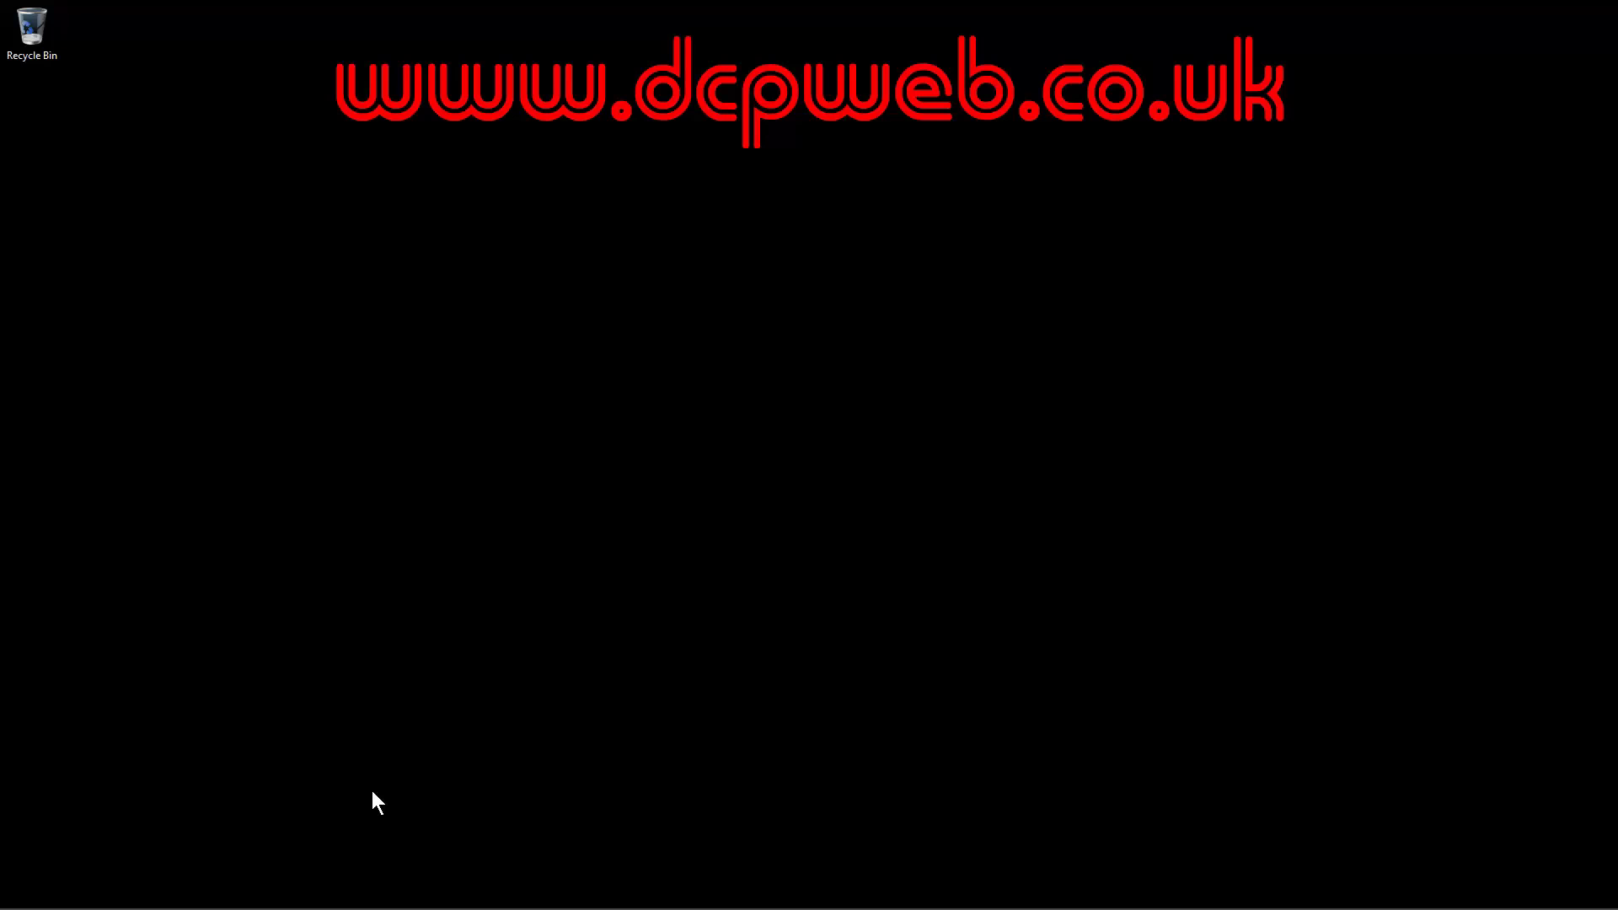
{"action": "mouse_move", "coordinate": [341, 908]}
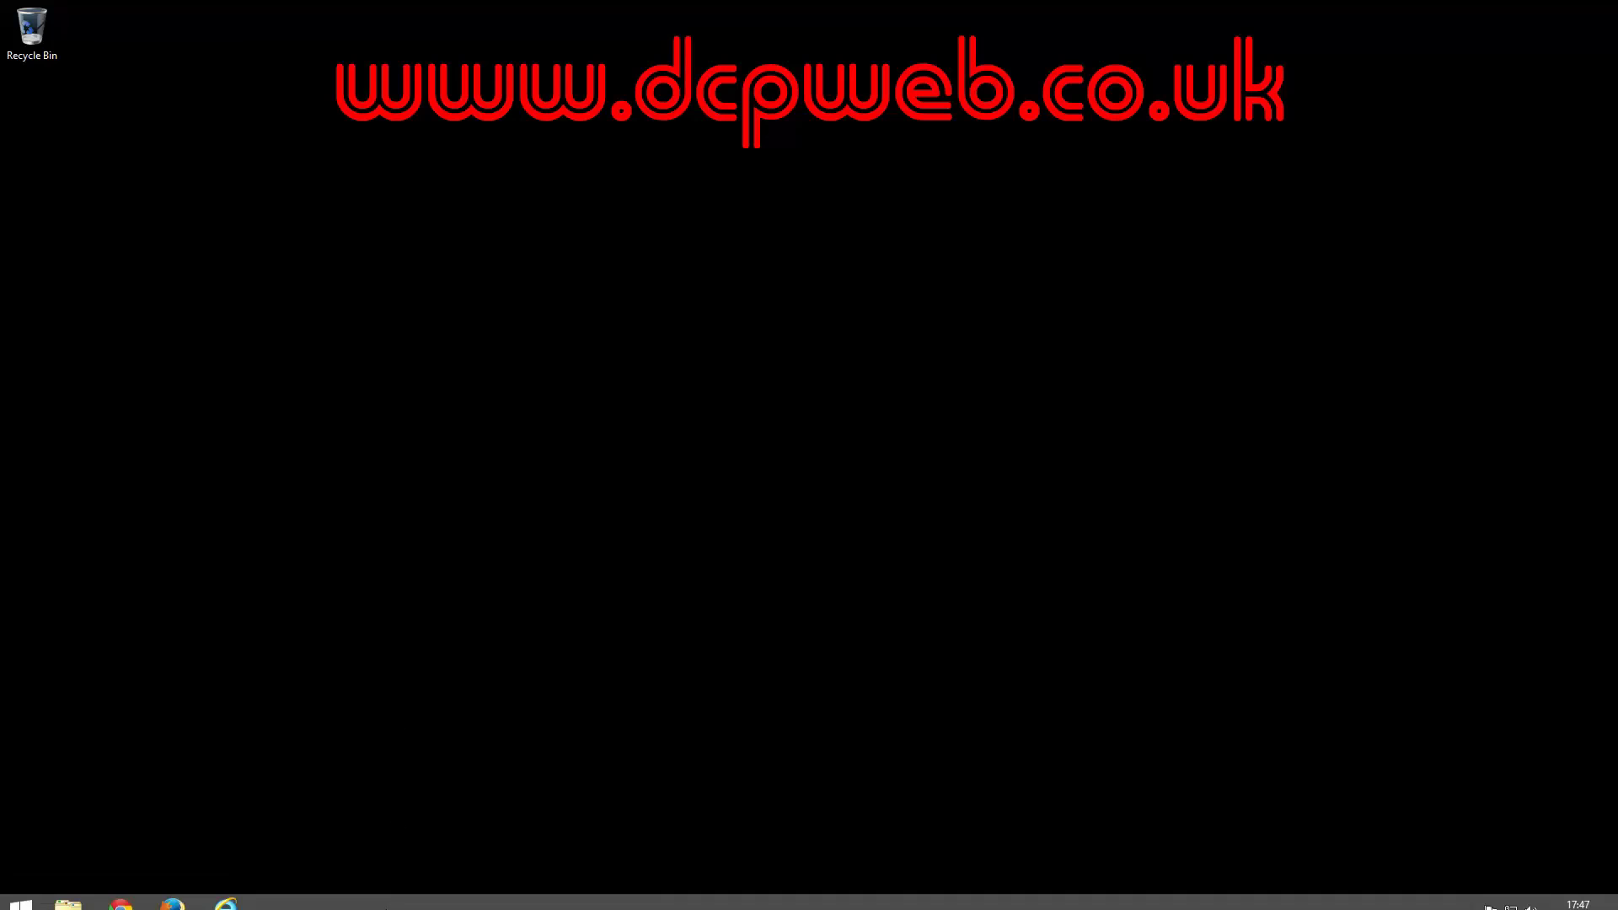
Step: Open the Taskbar and Navigation properties and move the dialog further into the desktop
{"action": "right_click", "coordinate": [441, 894]}
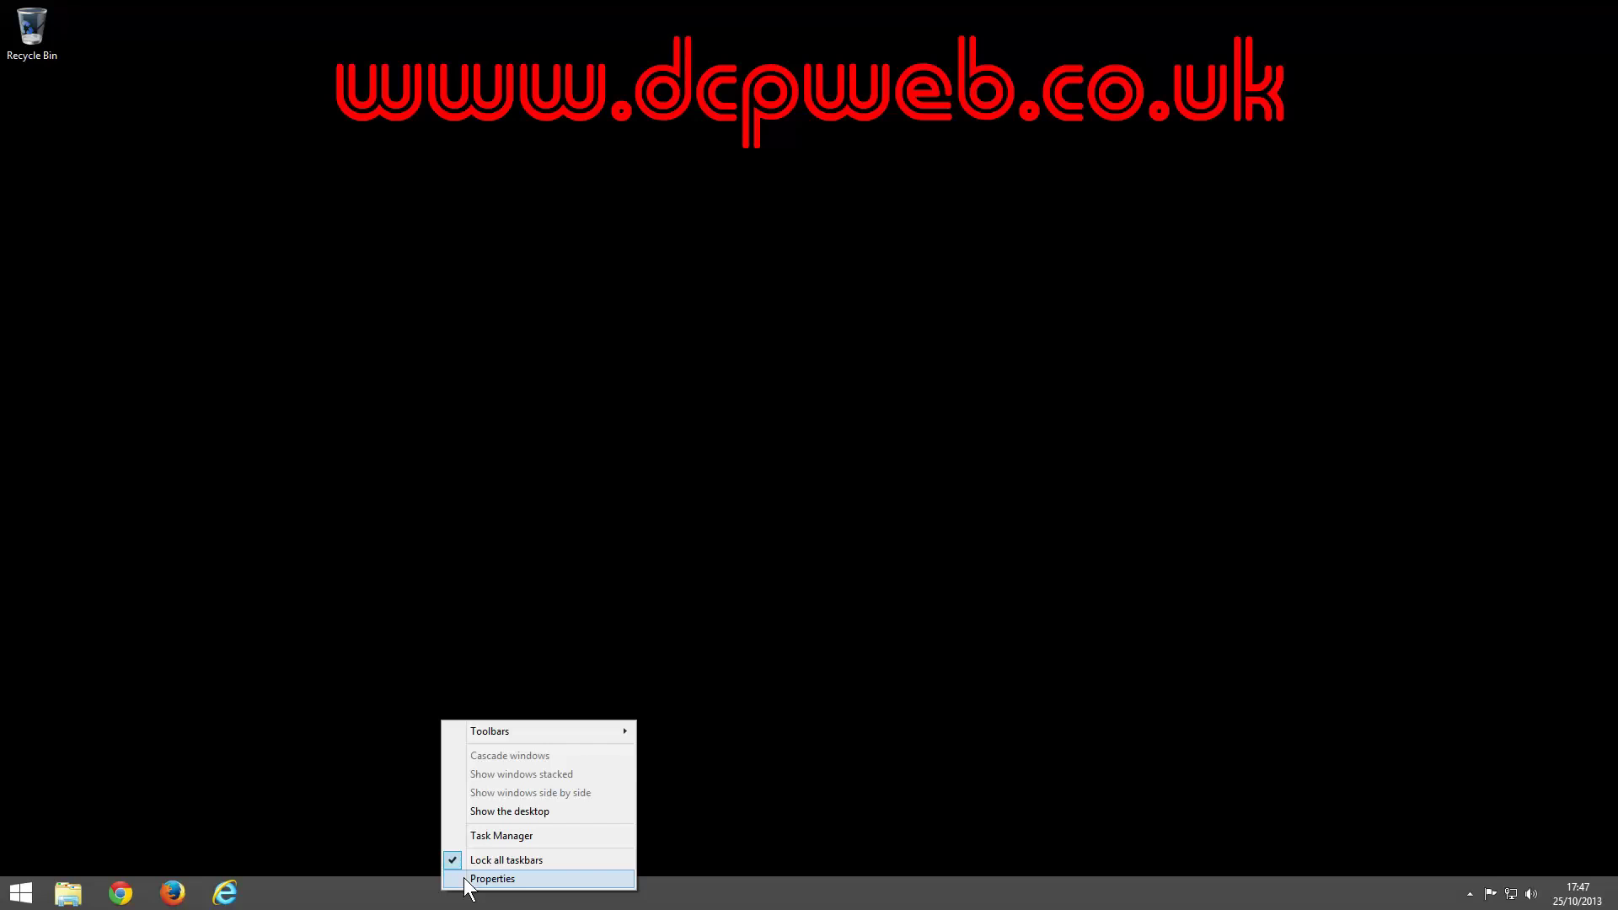
{"action": "left_click", "coordinate": [492, 878]}
{"action": "left_click_drag", "start_coordinate": [185, 502], "coordinate": [519, 391]}
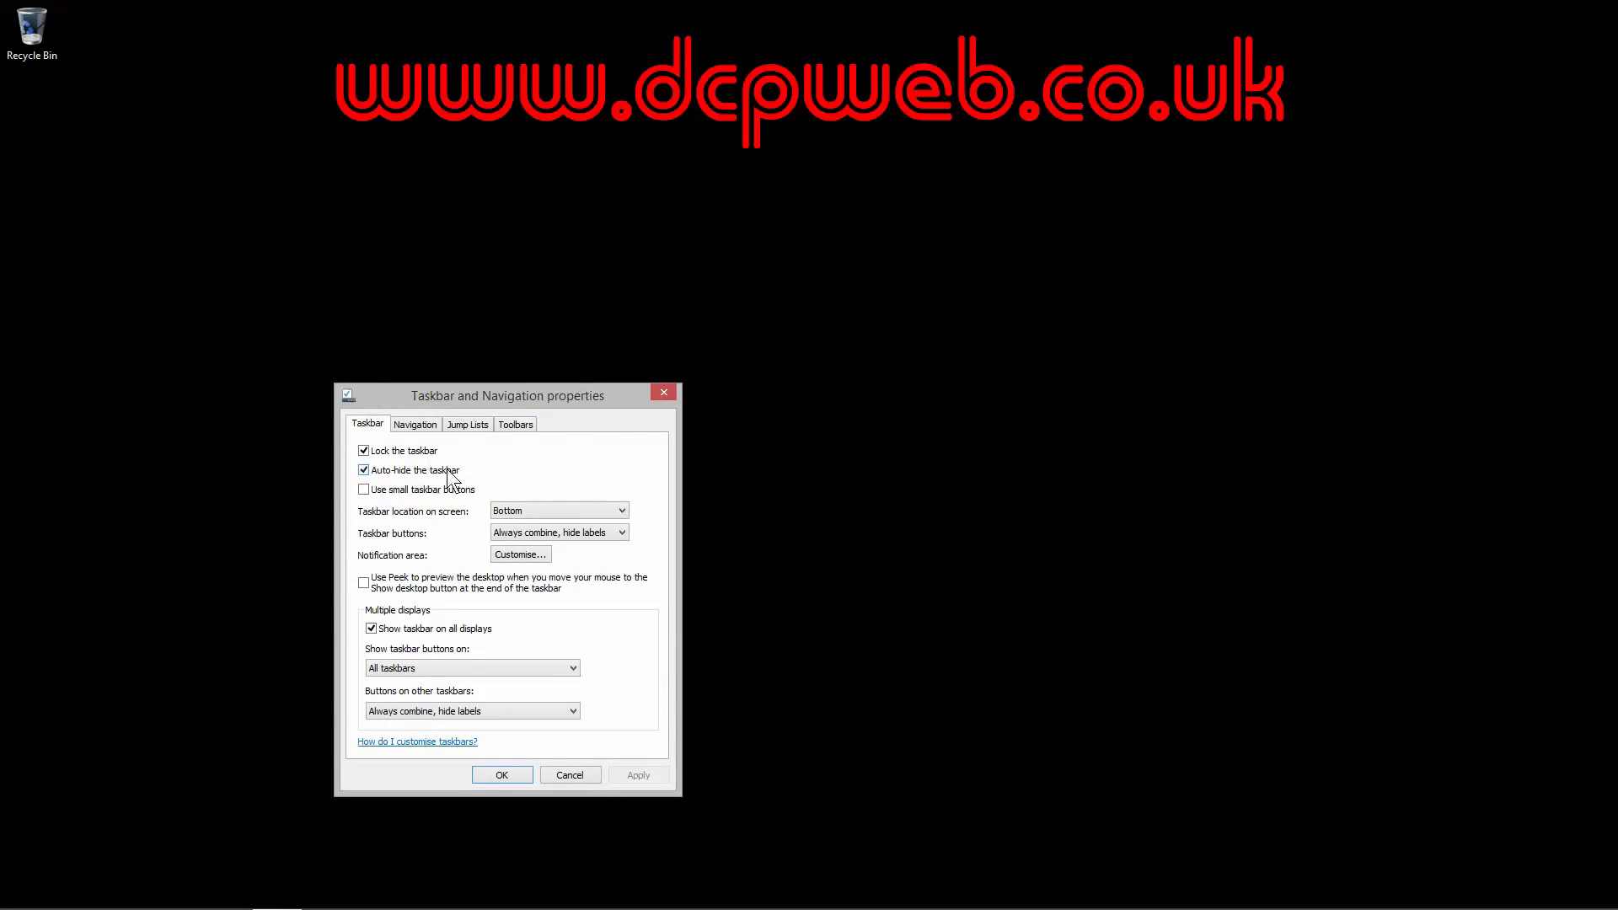
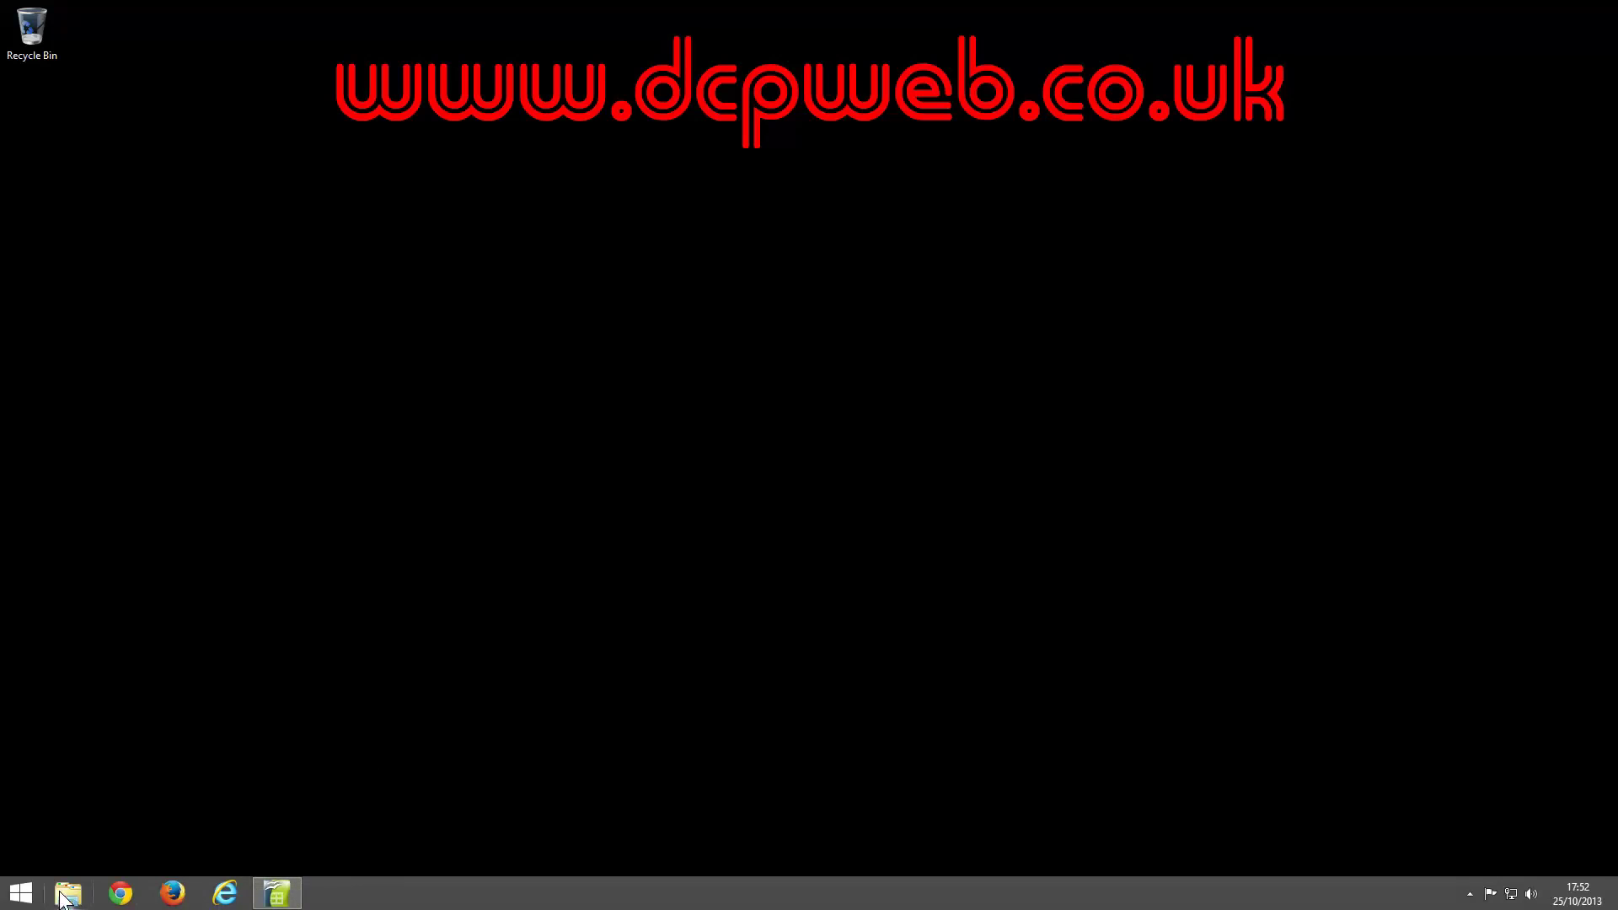
Step: Launch OpenOffice Writer from the Start screen and maximise its window
{"action": "left_click", "coordinate": [8, 897]}
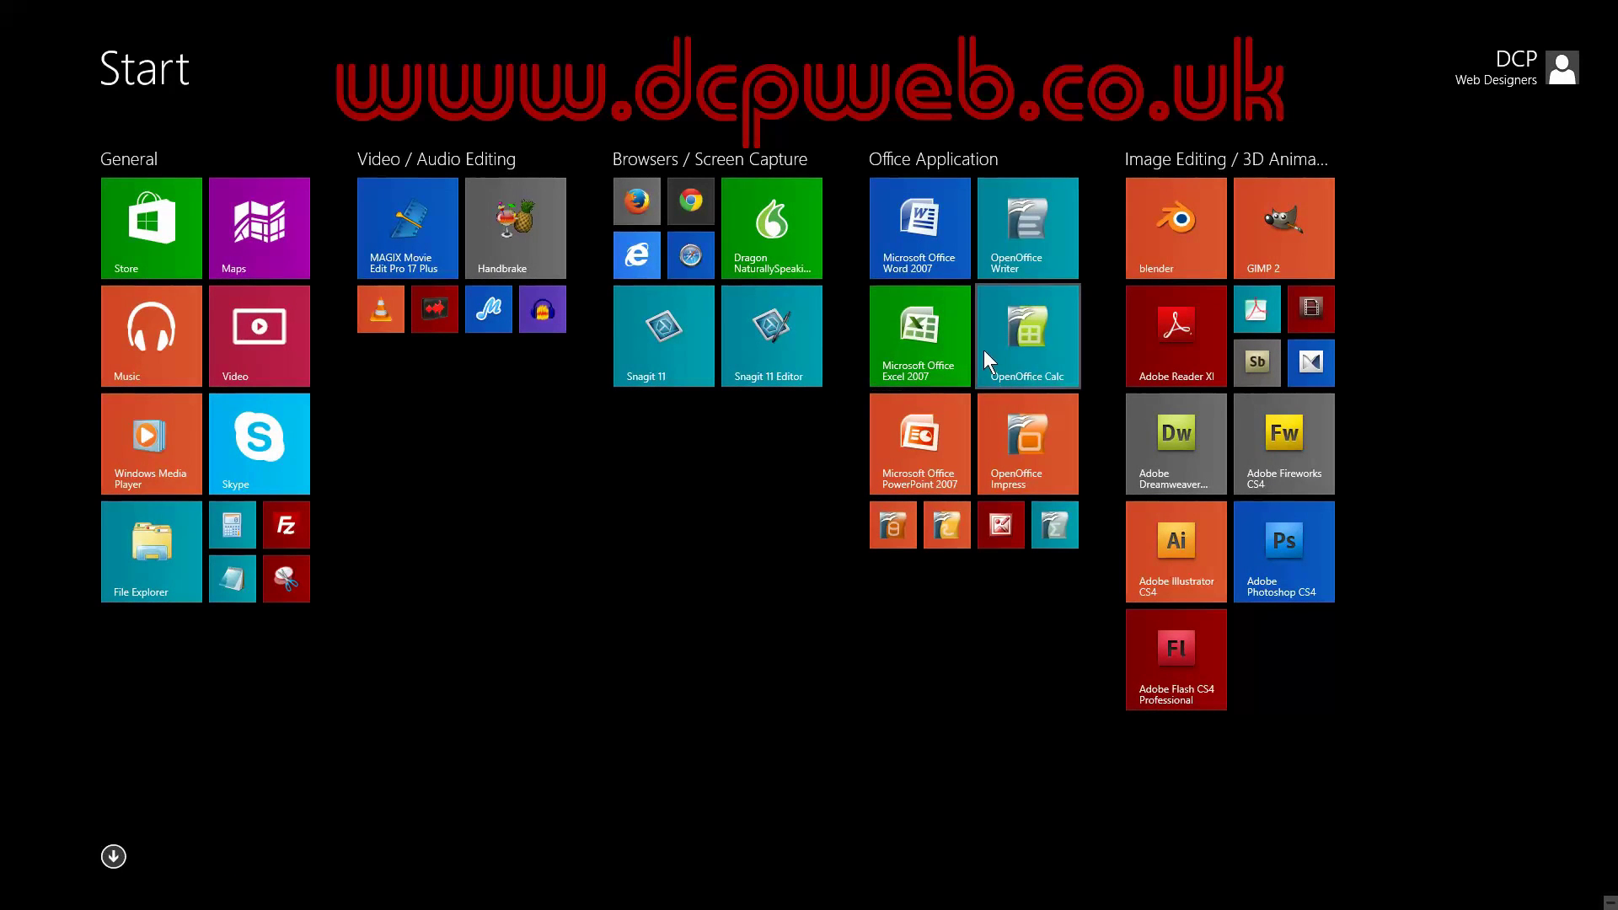
{"action": "left_click", "coordinate": [1022, 241]}
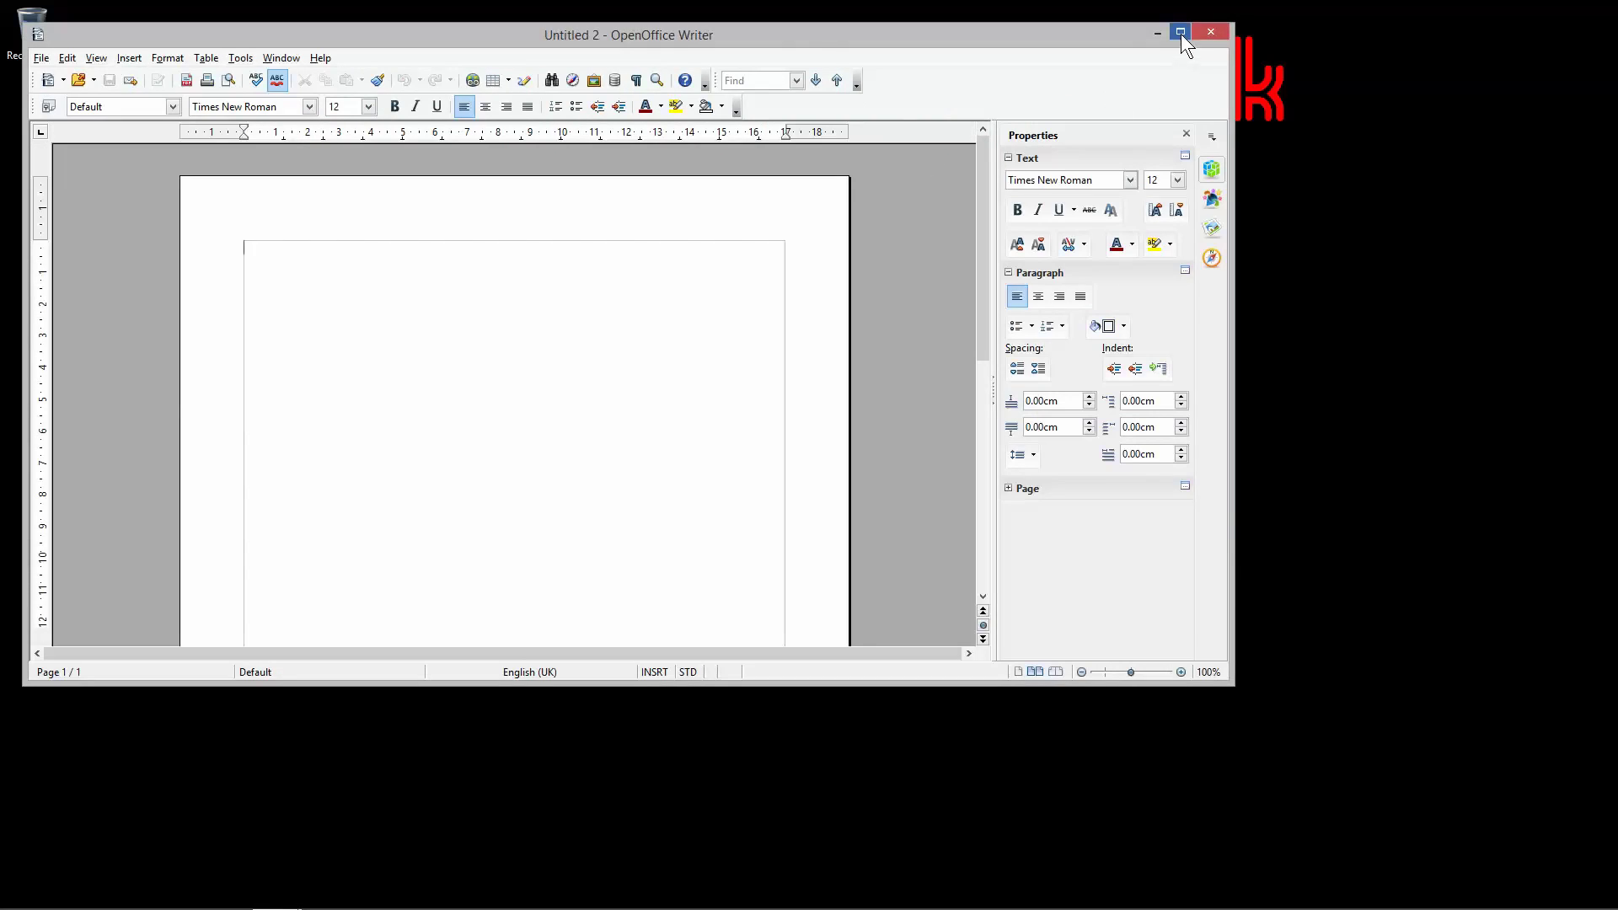
{"action": "left_click", "coordinate": [1181, 34]}
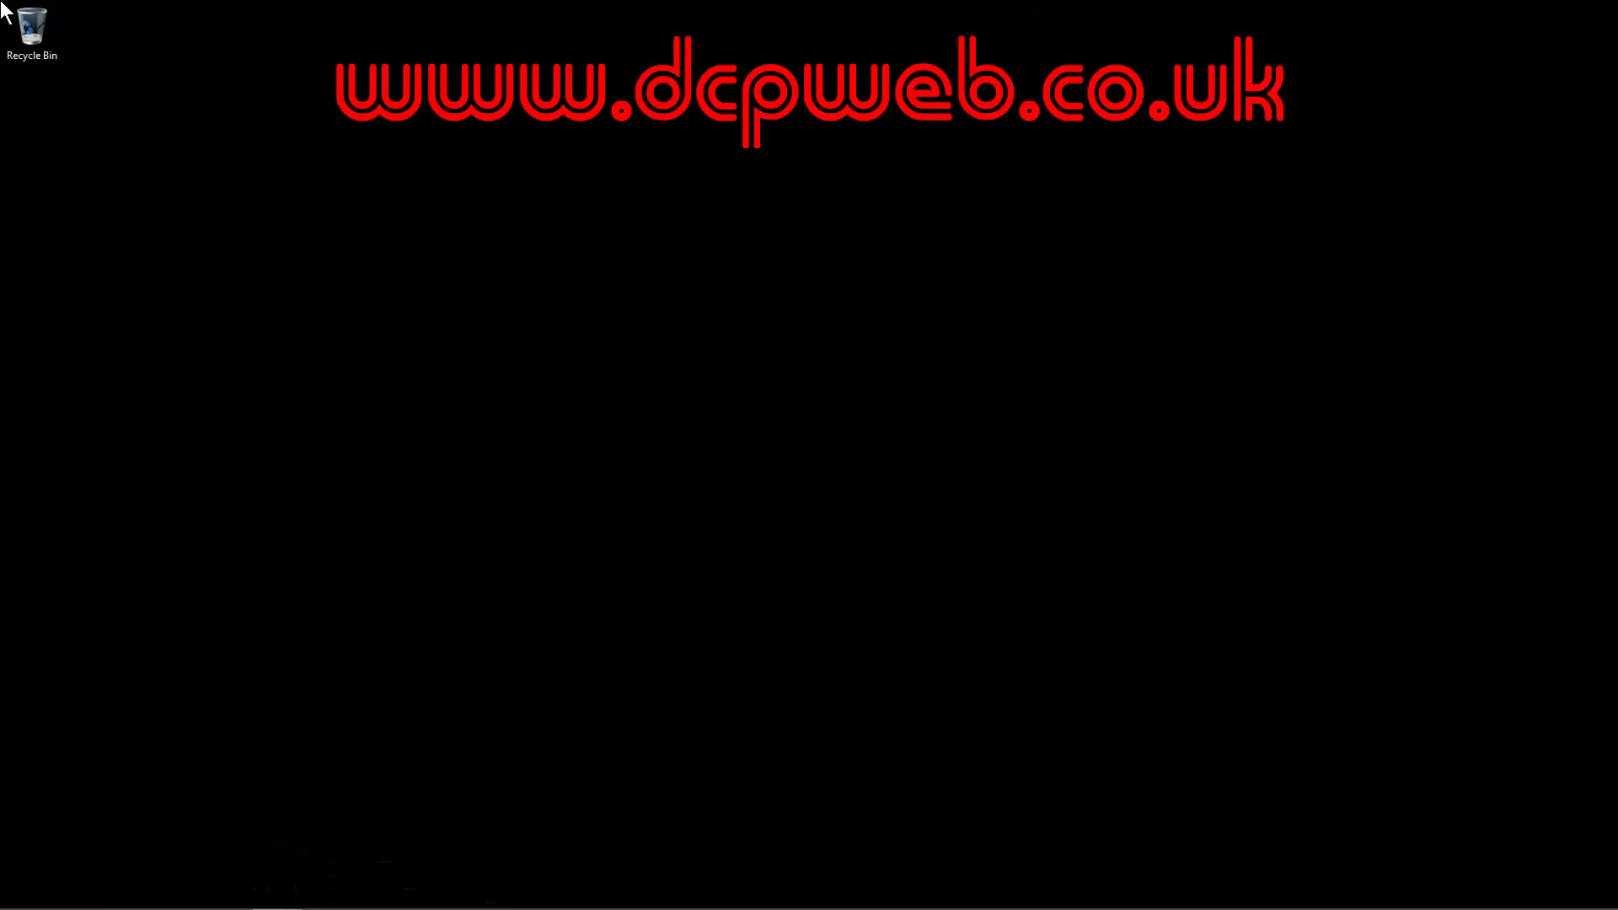
Step: Bring up the minimised OpenOffice Writer window and switch to the Calc window using the taskbar previews
{"action": "mouse_move", "coordinate": [278, 891]}
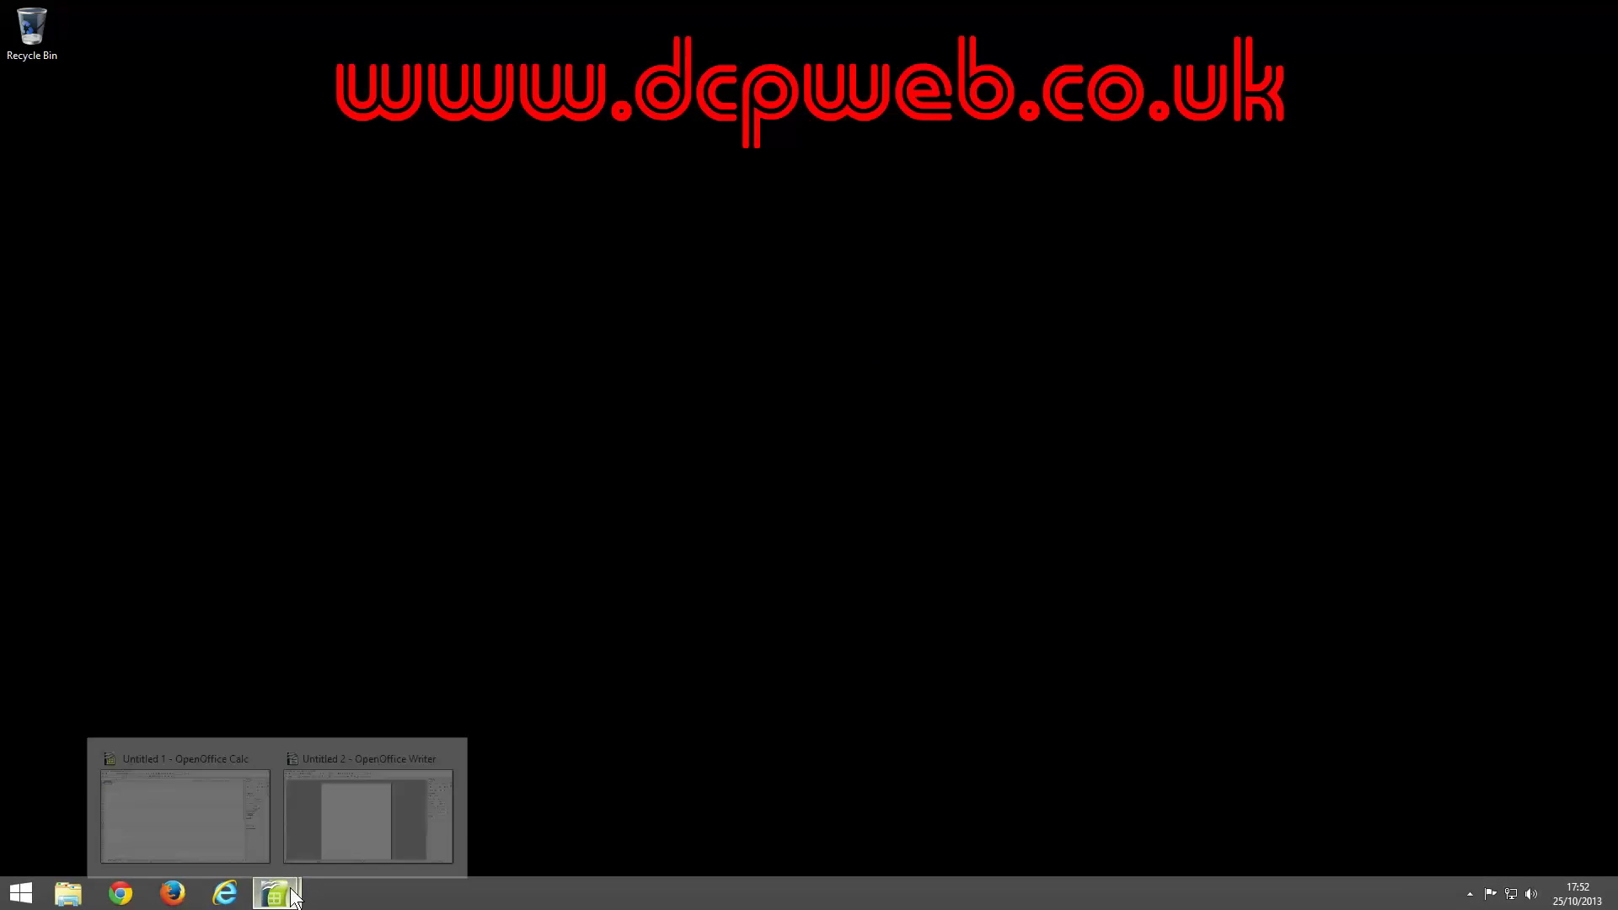
{"action": "left_click", "coordinate": [320, 837]}
{"action": "left_click", "coordinate": [231, 822]}
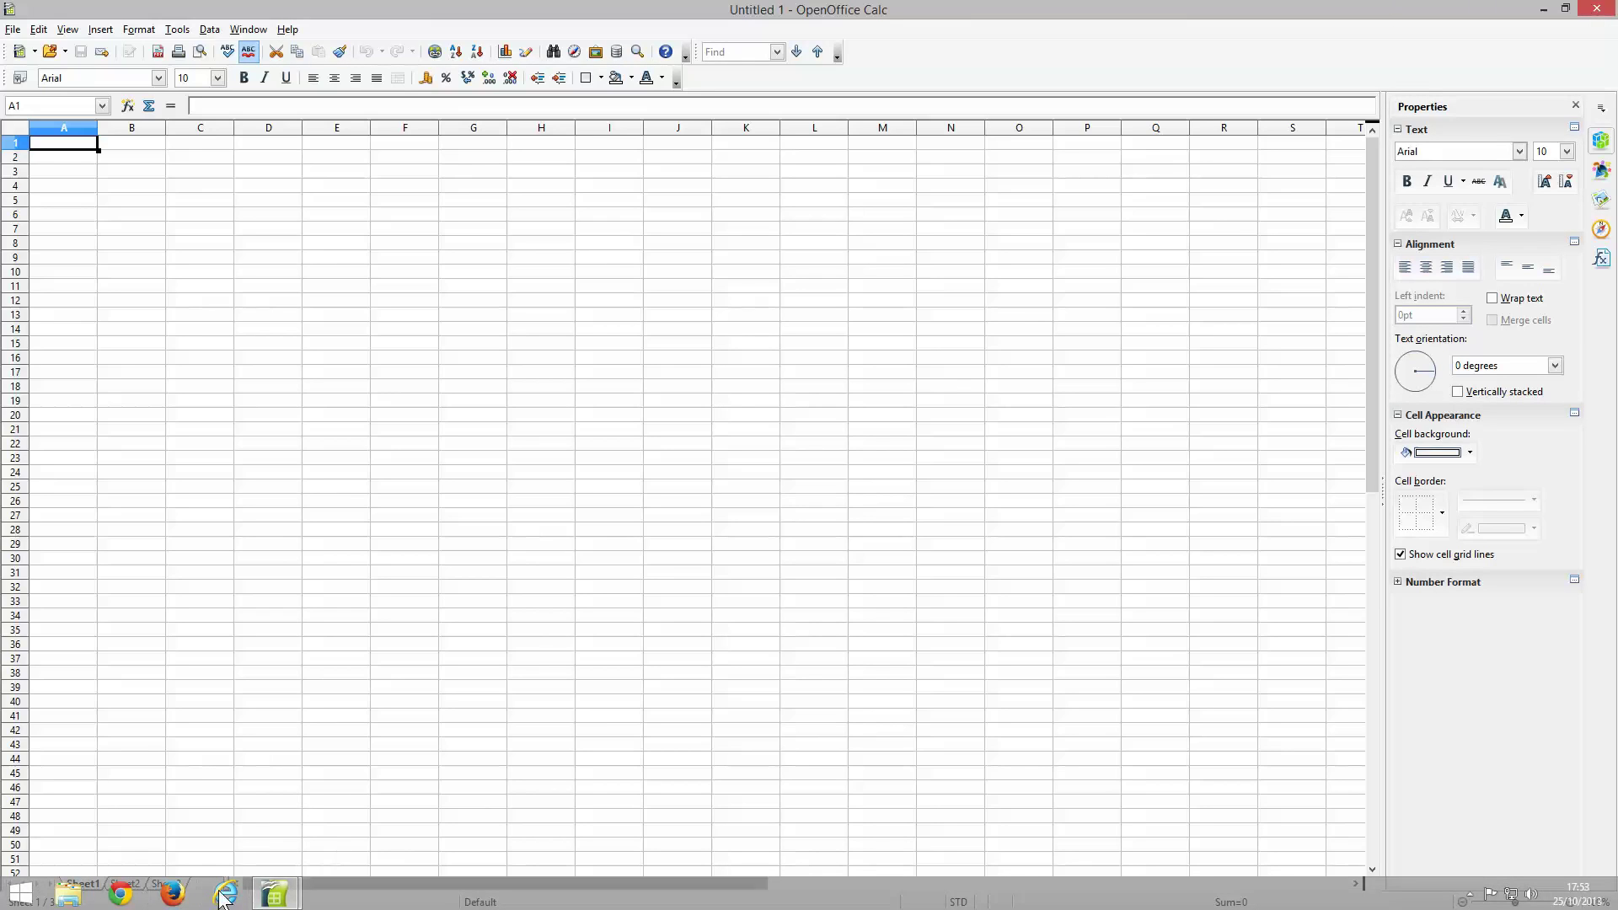
Step: Close both open OpenOffice windows, Calc and Writer
{"action": "mouse_move", "coordinate": [272, 901]}
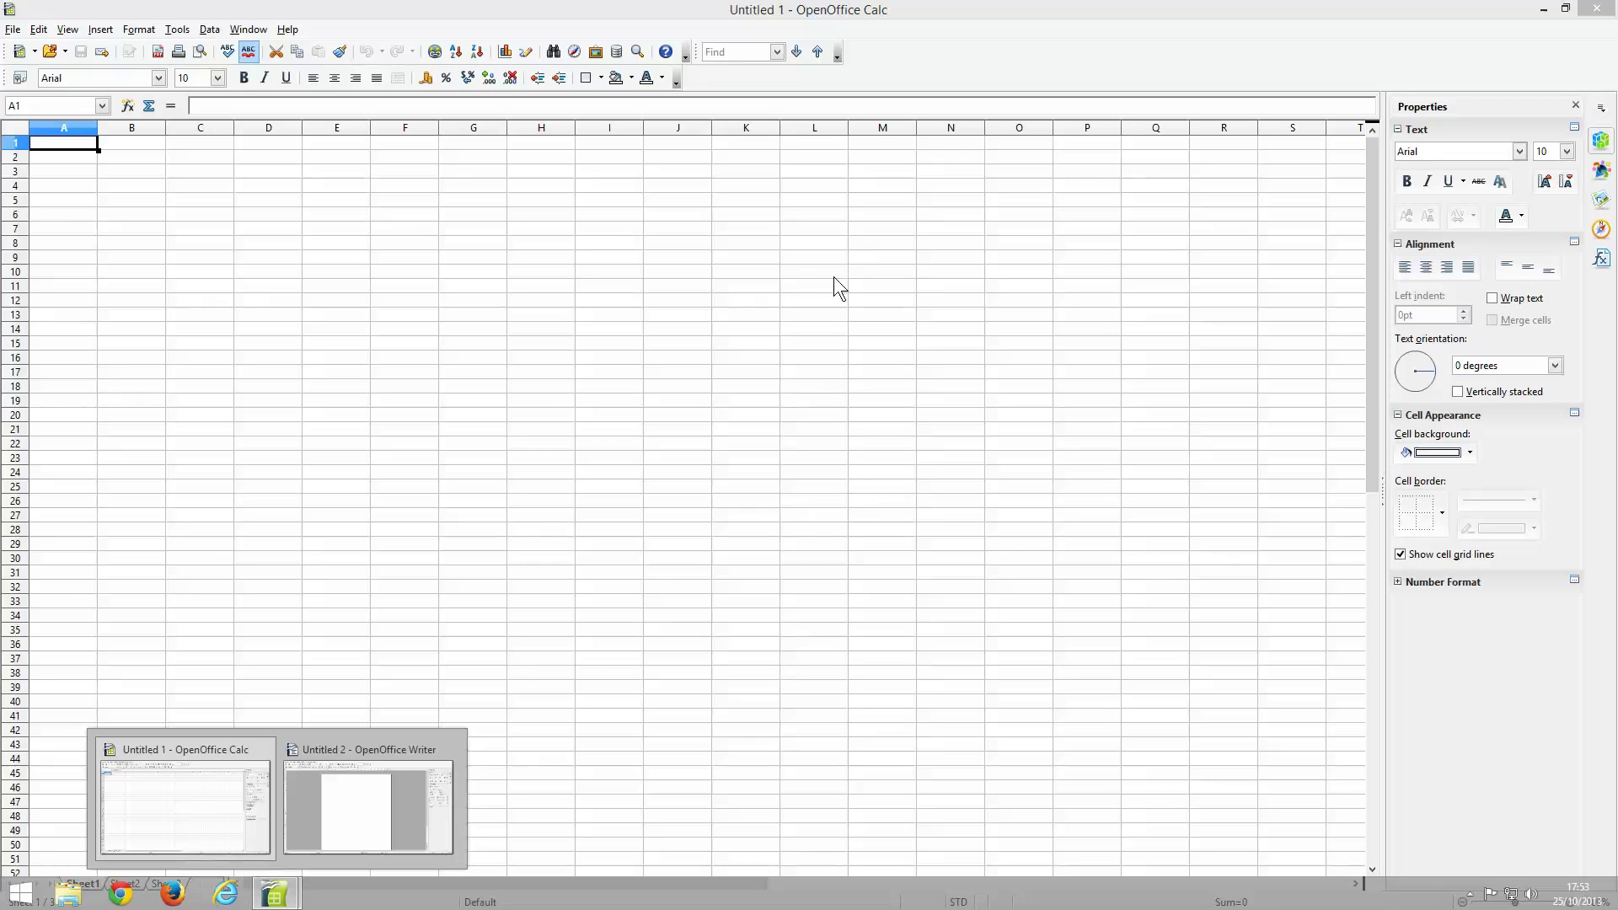
{"action": "left_click", "coordinate": [1597, 10]}
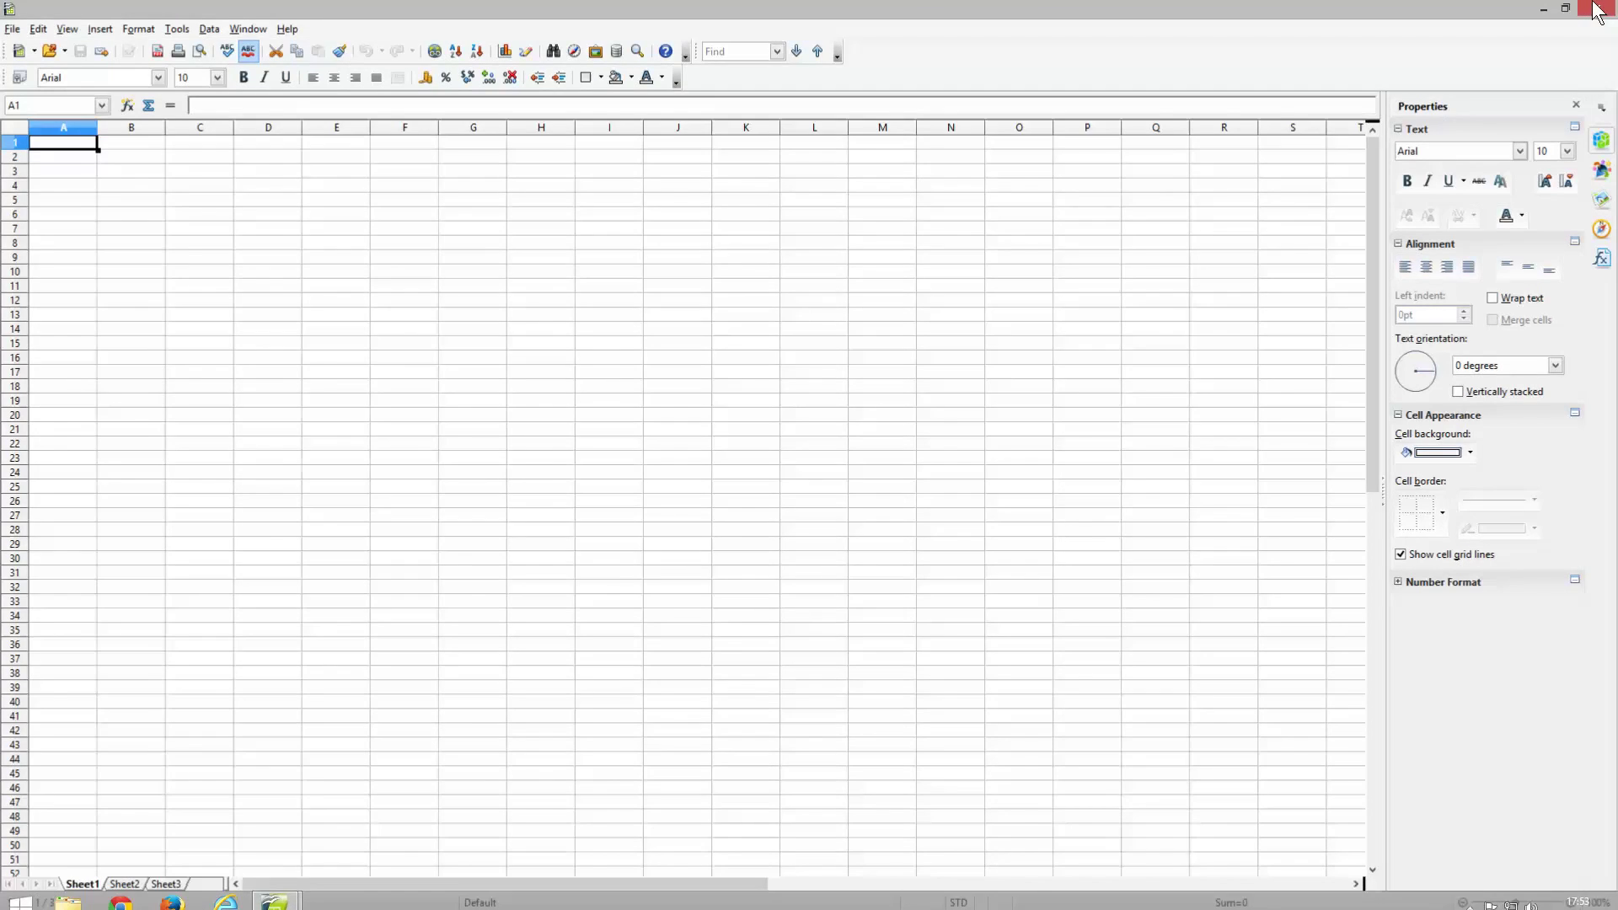
{"action": "left_click", "coordinate": [1596, 10]}
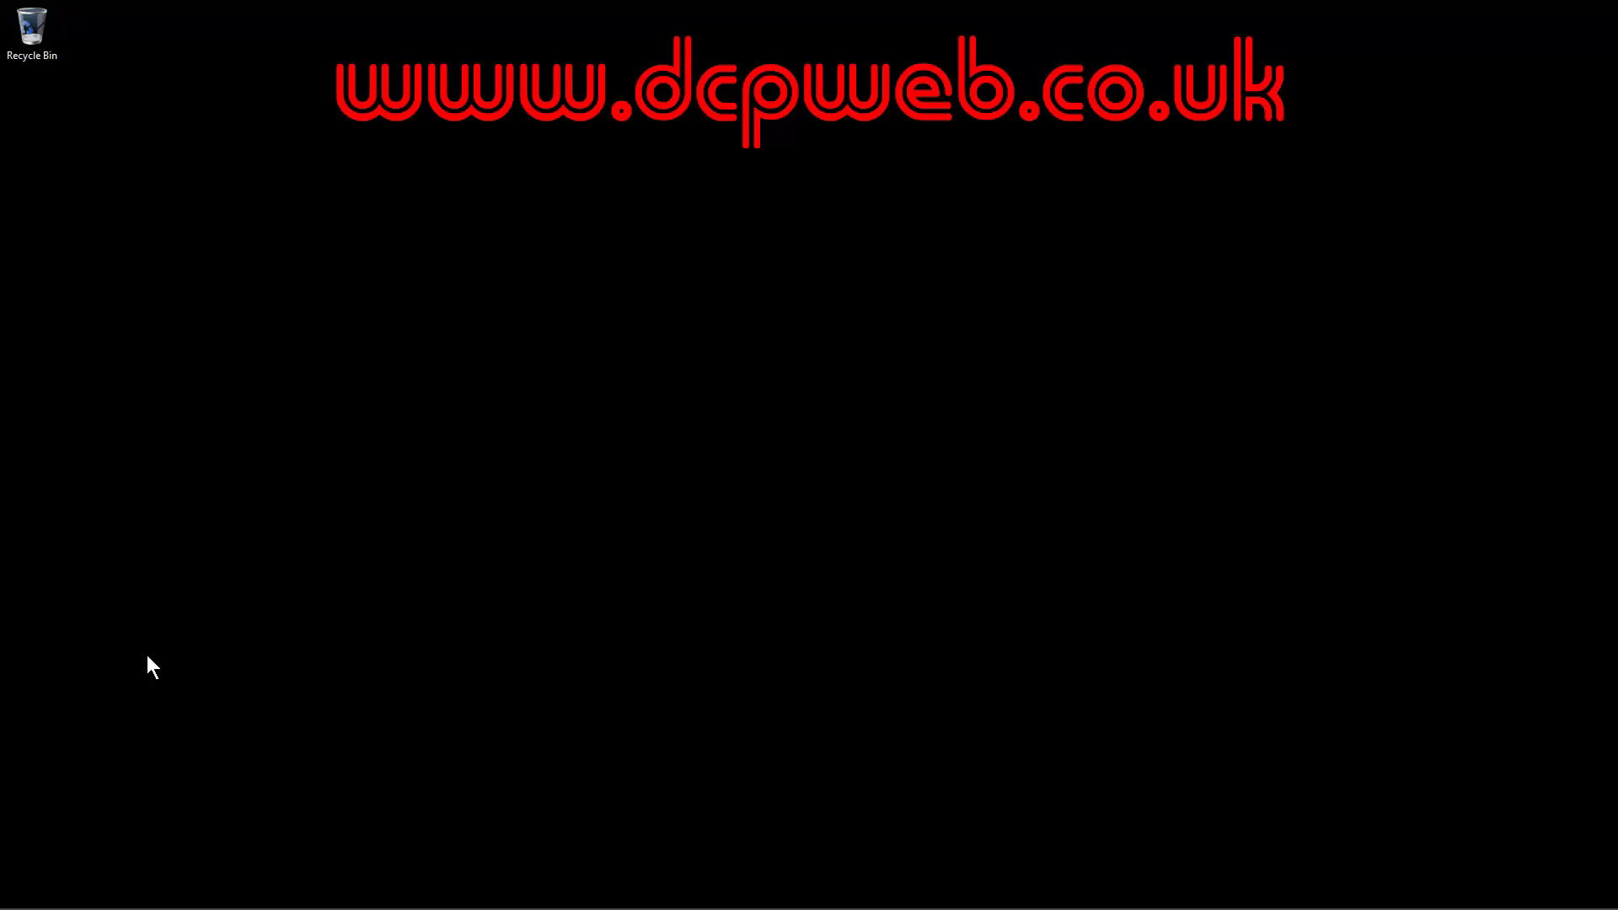
Step: Open File Explorer on This PC, move its window slightly higher and close it
{"action": "mouse_move", "coordinate": [10, 904]}
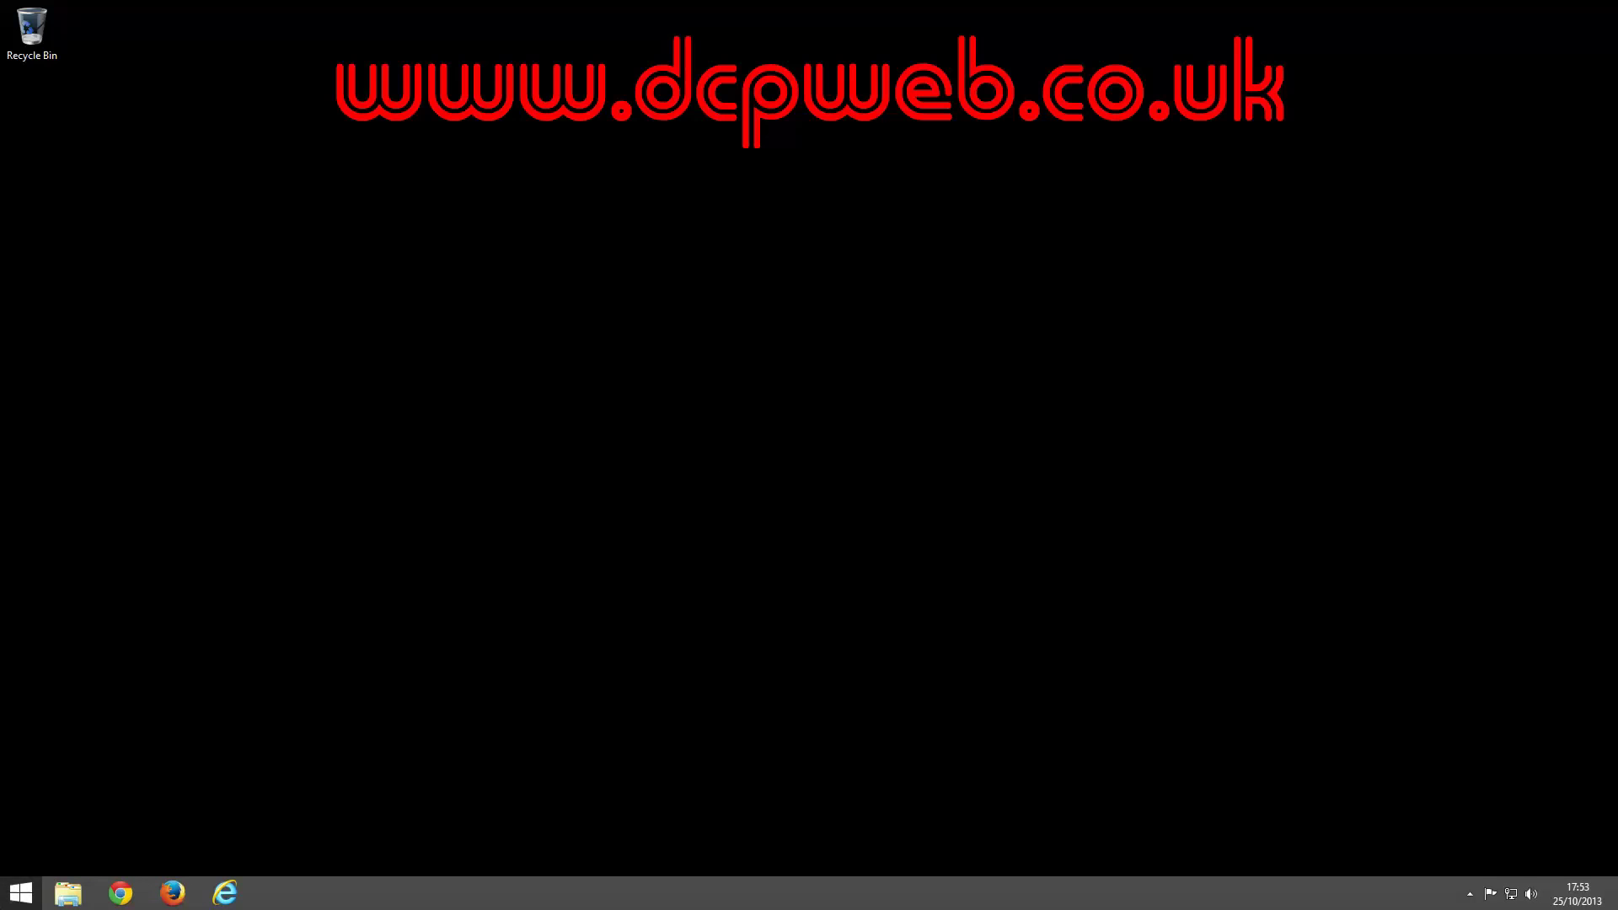
{"action": "left_click", "coordinate": [69, 893]}
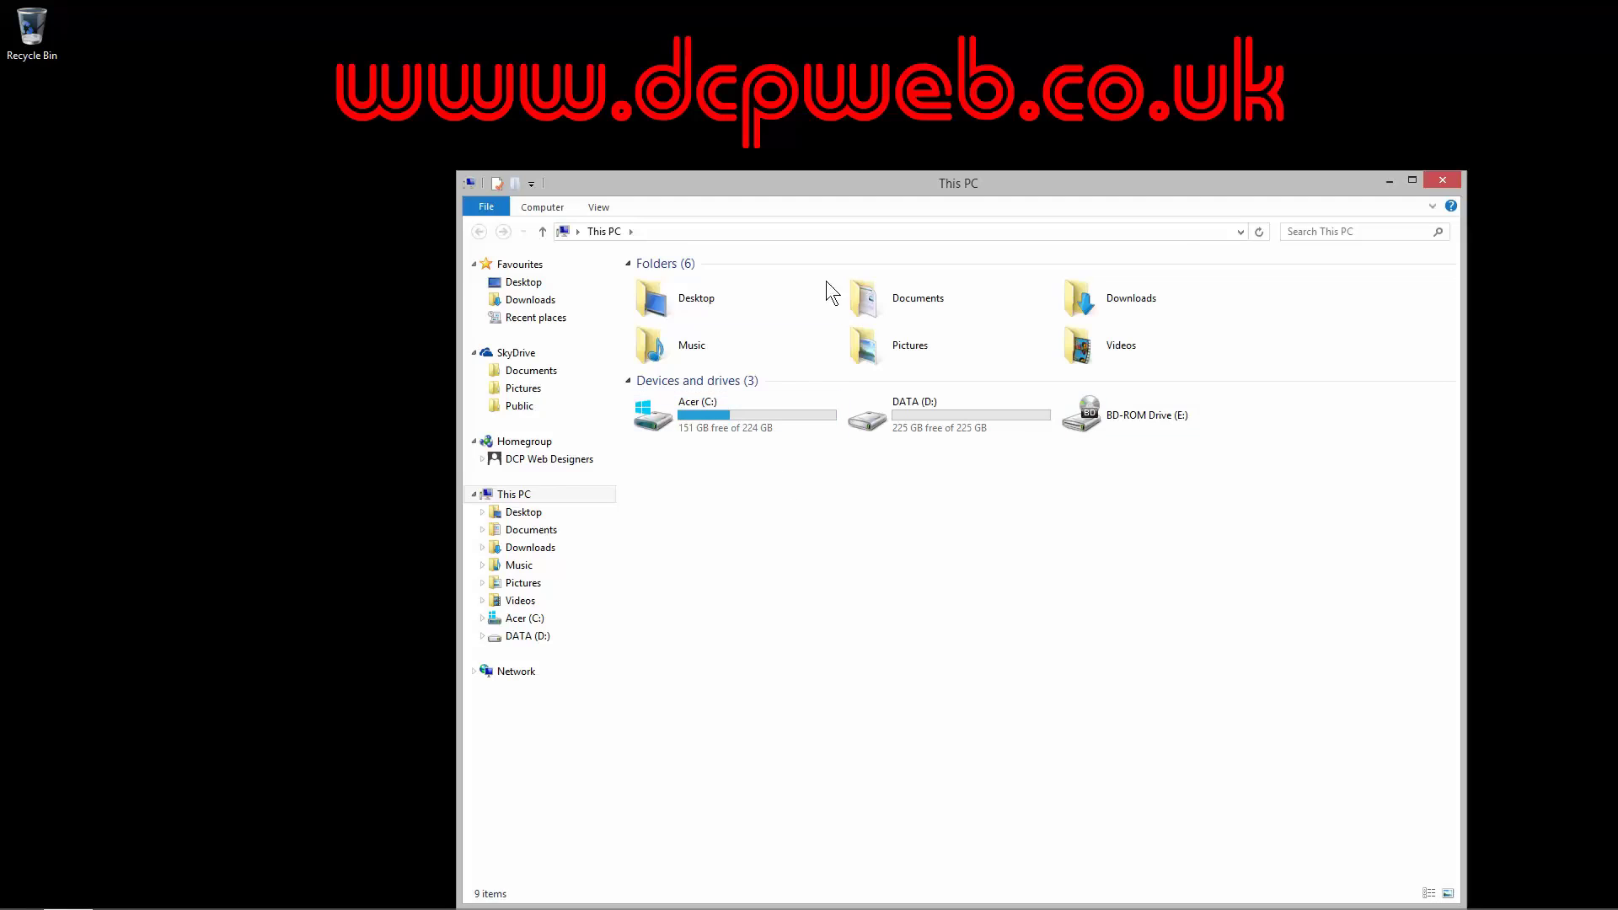
{"action": "left_click_drag", "start_coordinate": [787, 189], "coordinate": [807, 131]}
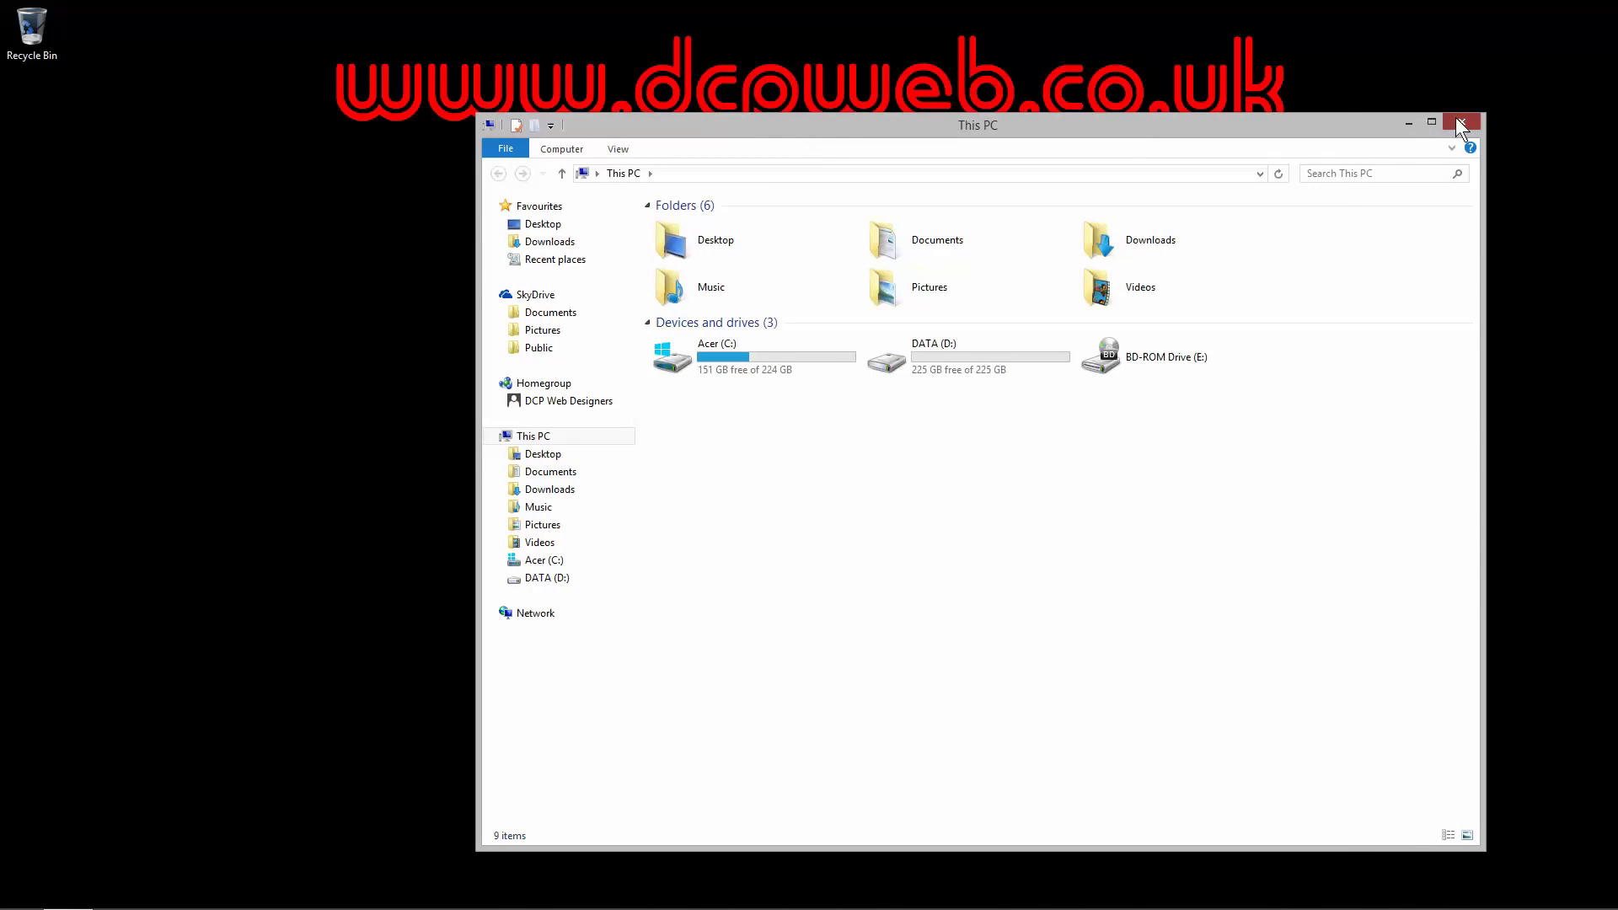
{"action": "left_click", "coordinate": [1460, 125]}
Step: Reopen File Explorer from the taskbar and open the Documents folder under This PC
{"action": "mouse_move", "coordinate": [69, 899]}
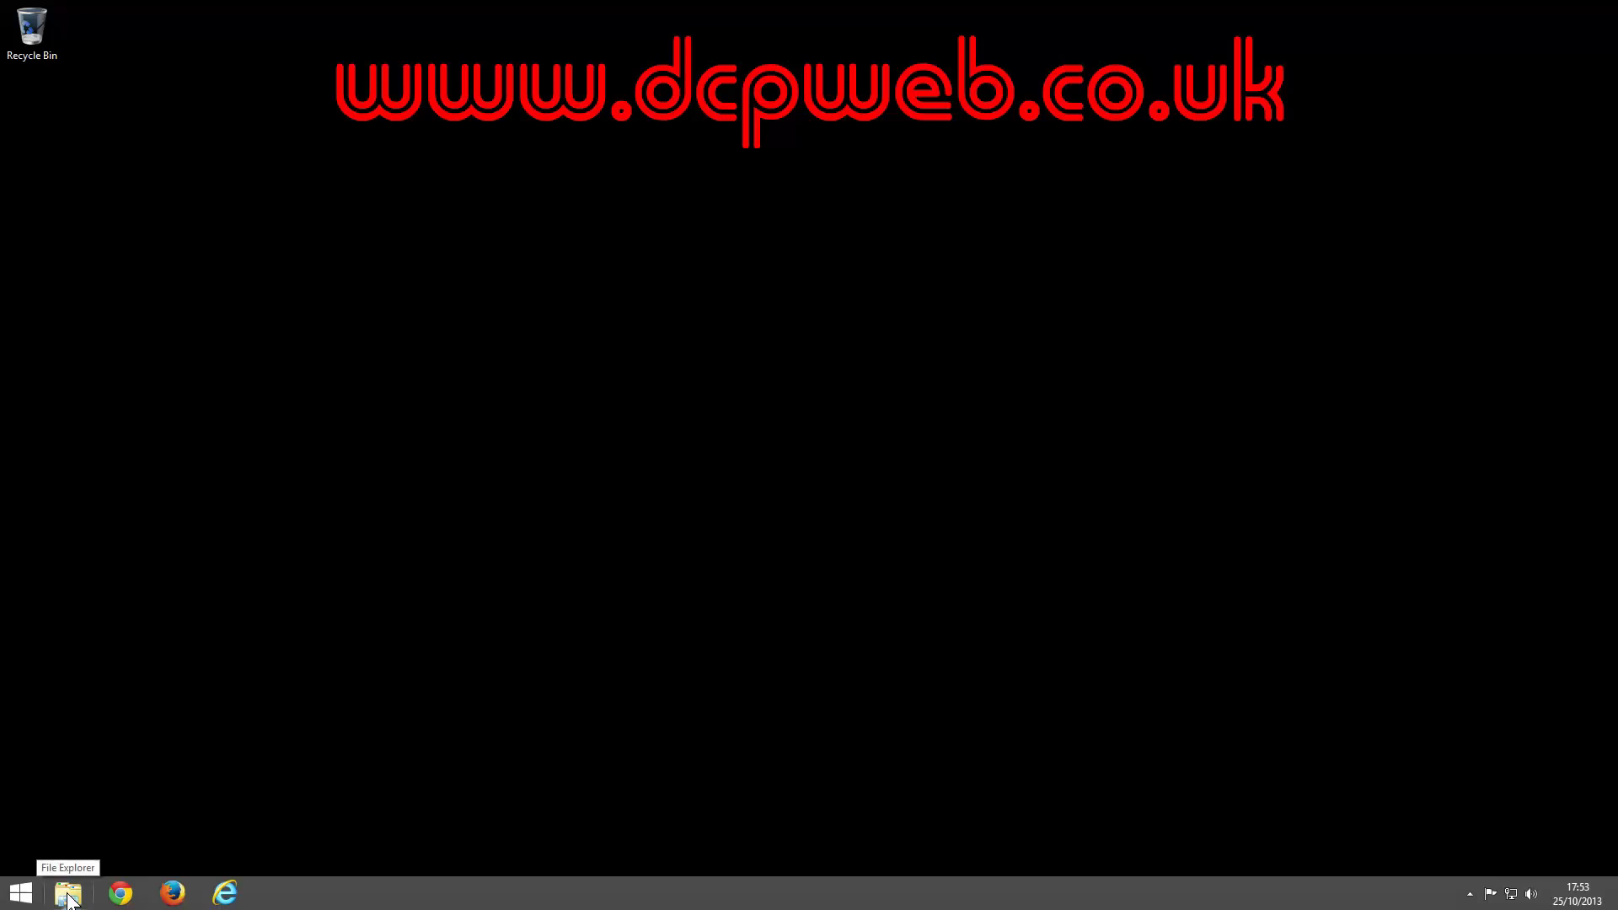
{"action": "left_click", "coordinate": [69, 898]}
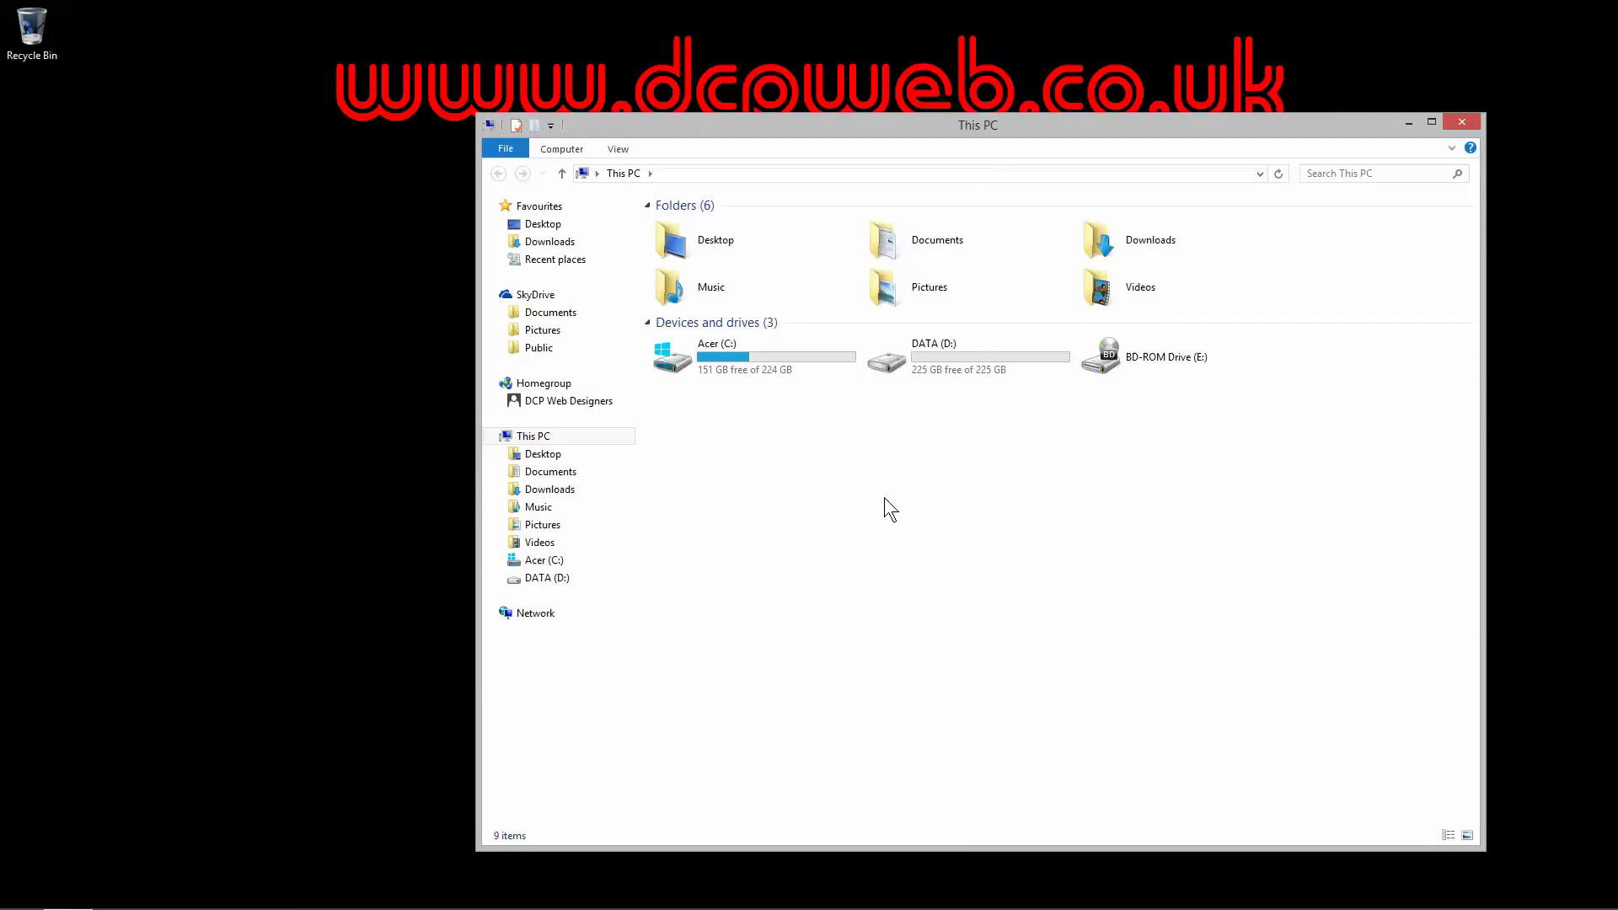
{"action": "left_click", "coordinate": [541, 480]}
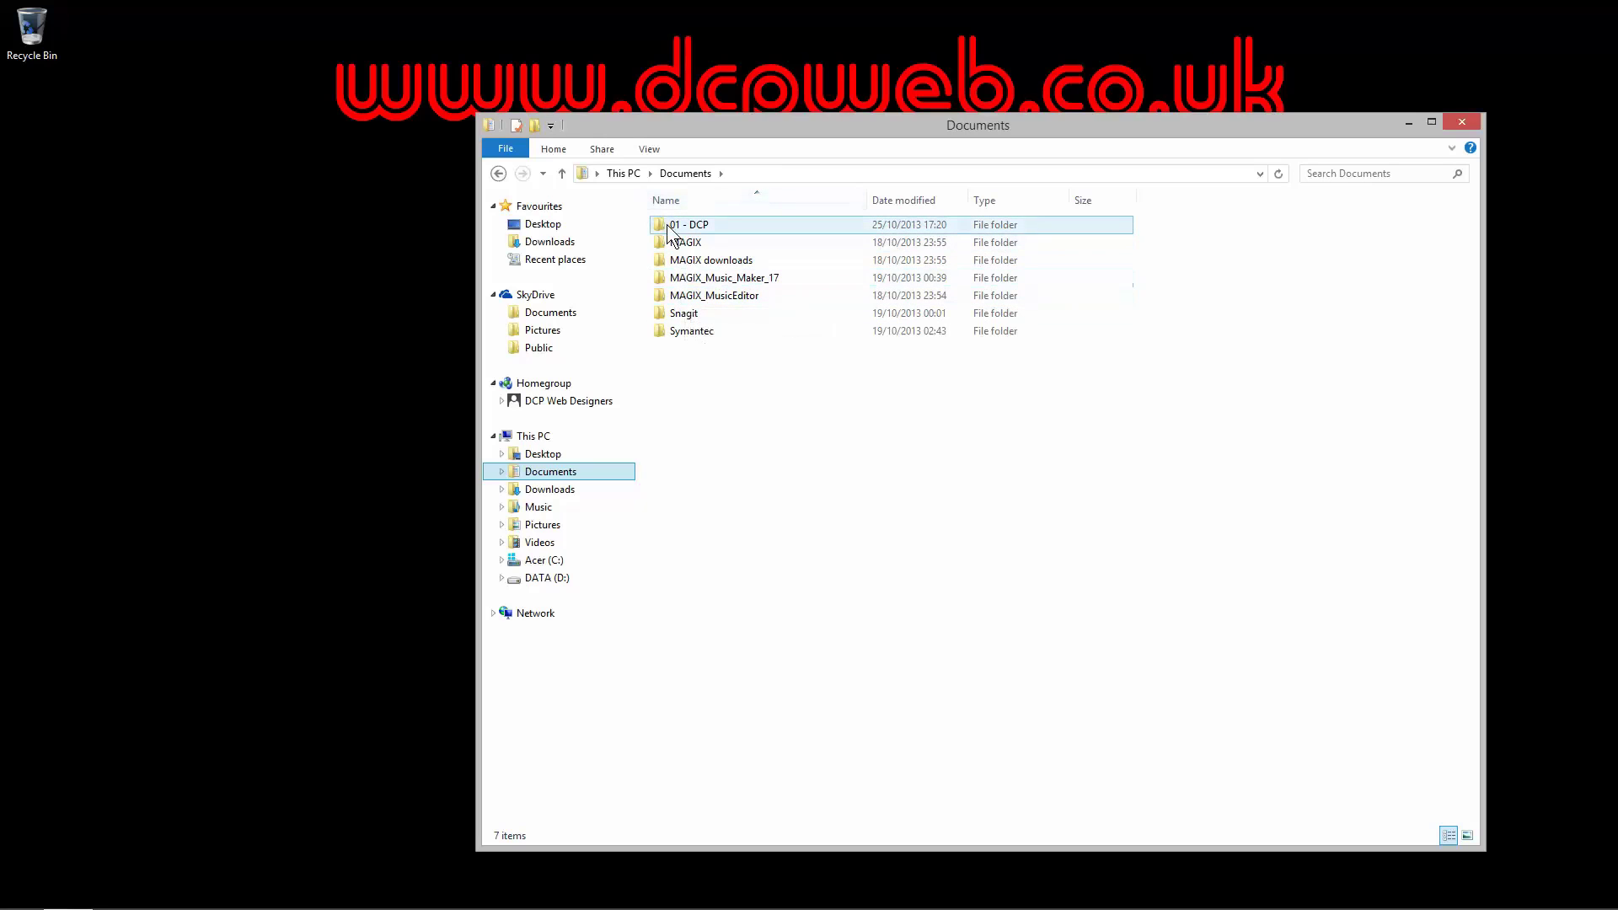
Step: Open the articles folder inside 01 - DCP and widen the Name column to show more of the folder names
{"action": "mouse_move", "coordinate": [678, 229]}
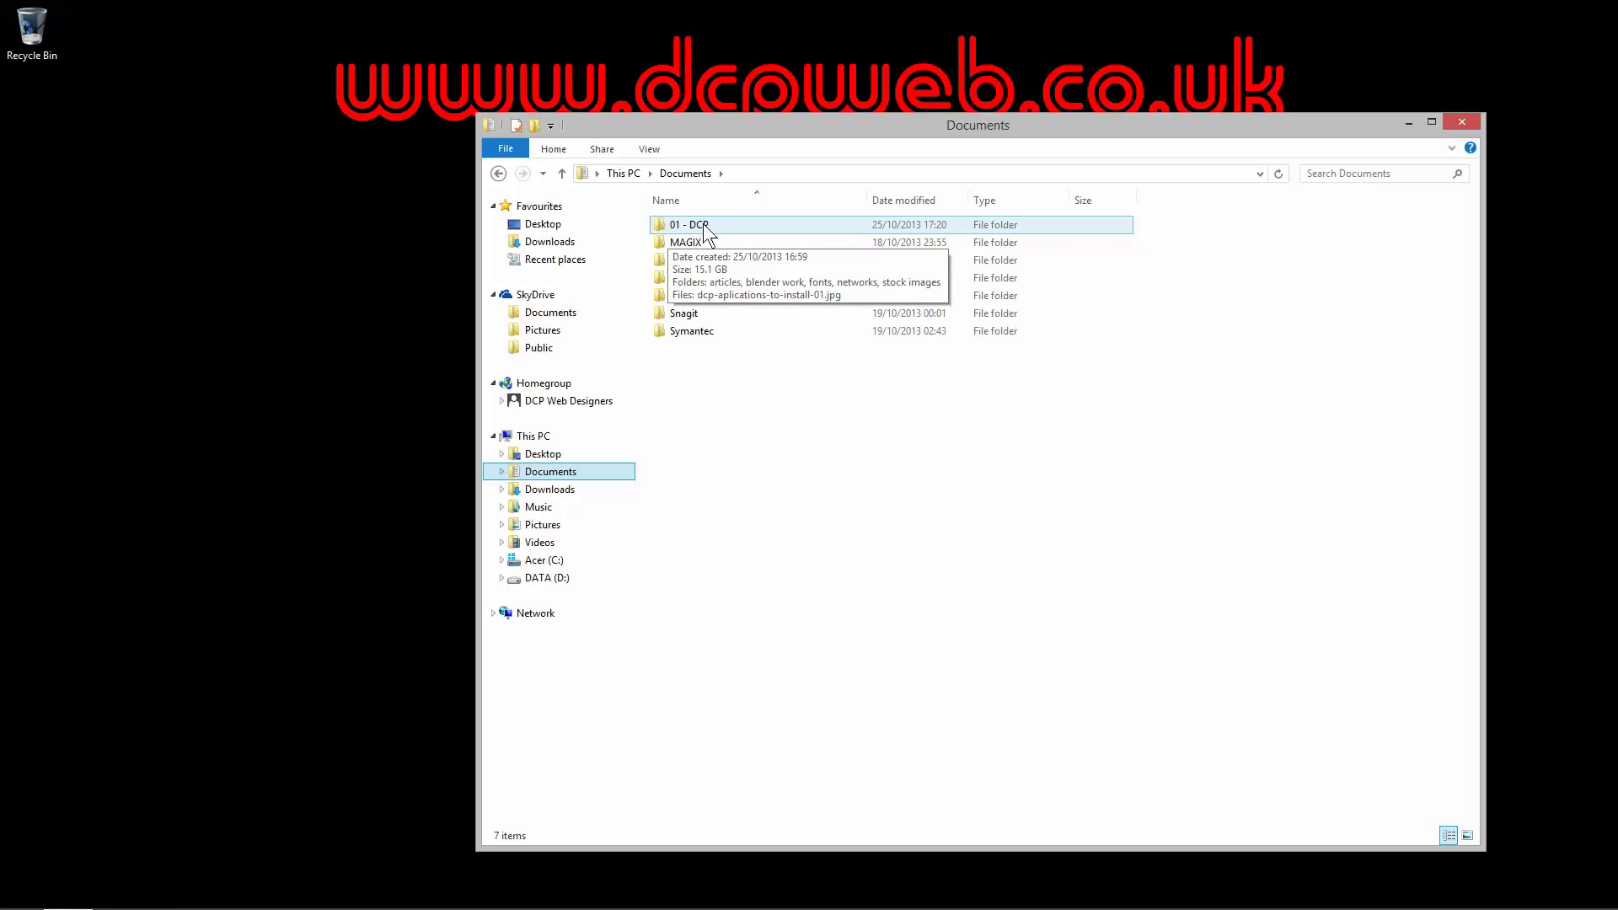
{"action": "double_click", "coordinate": [705, 226]}
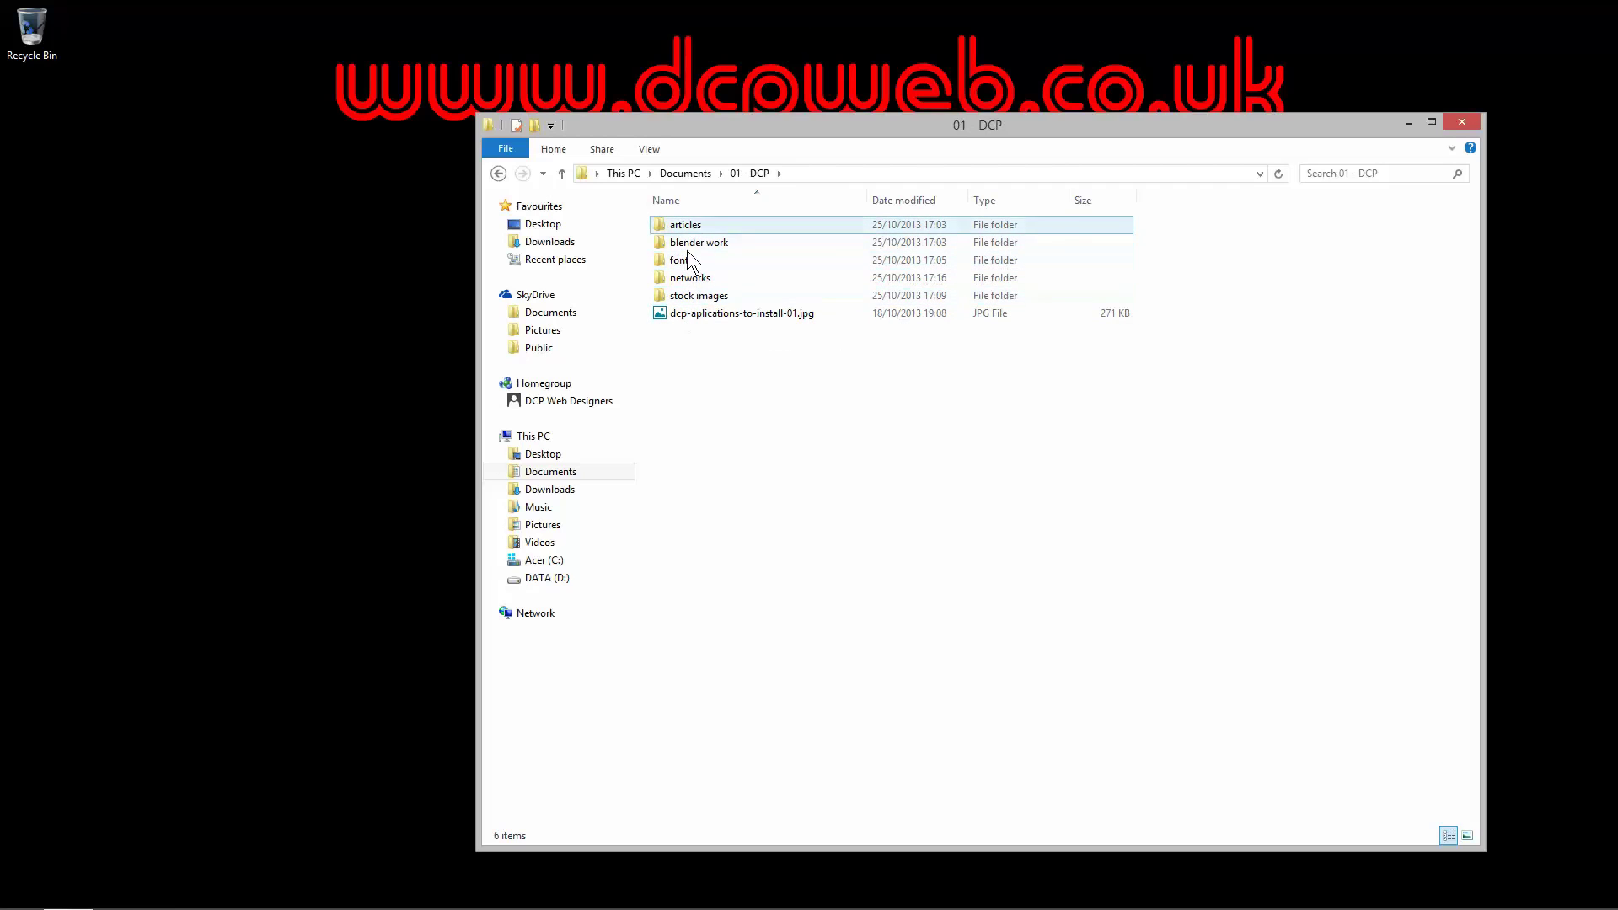
{"action": "double_click", "coordinate": [695, 224]}
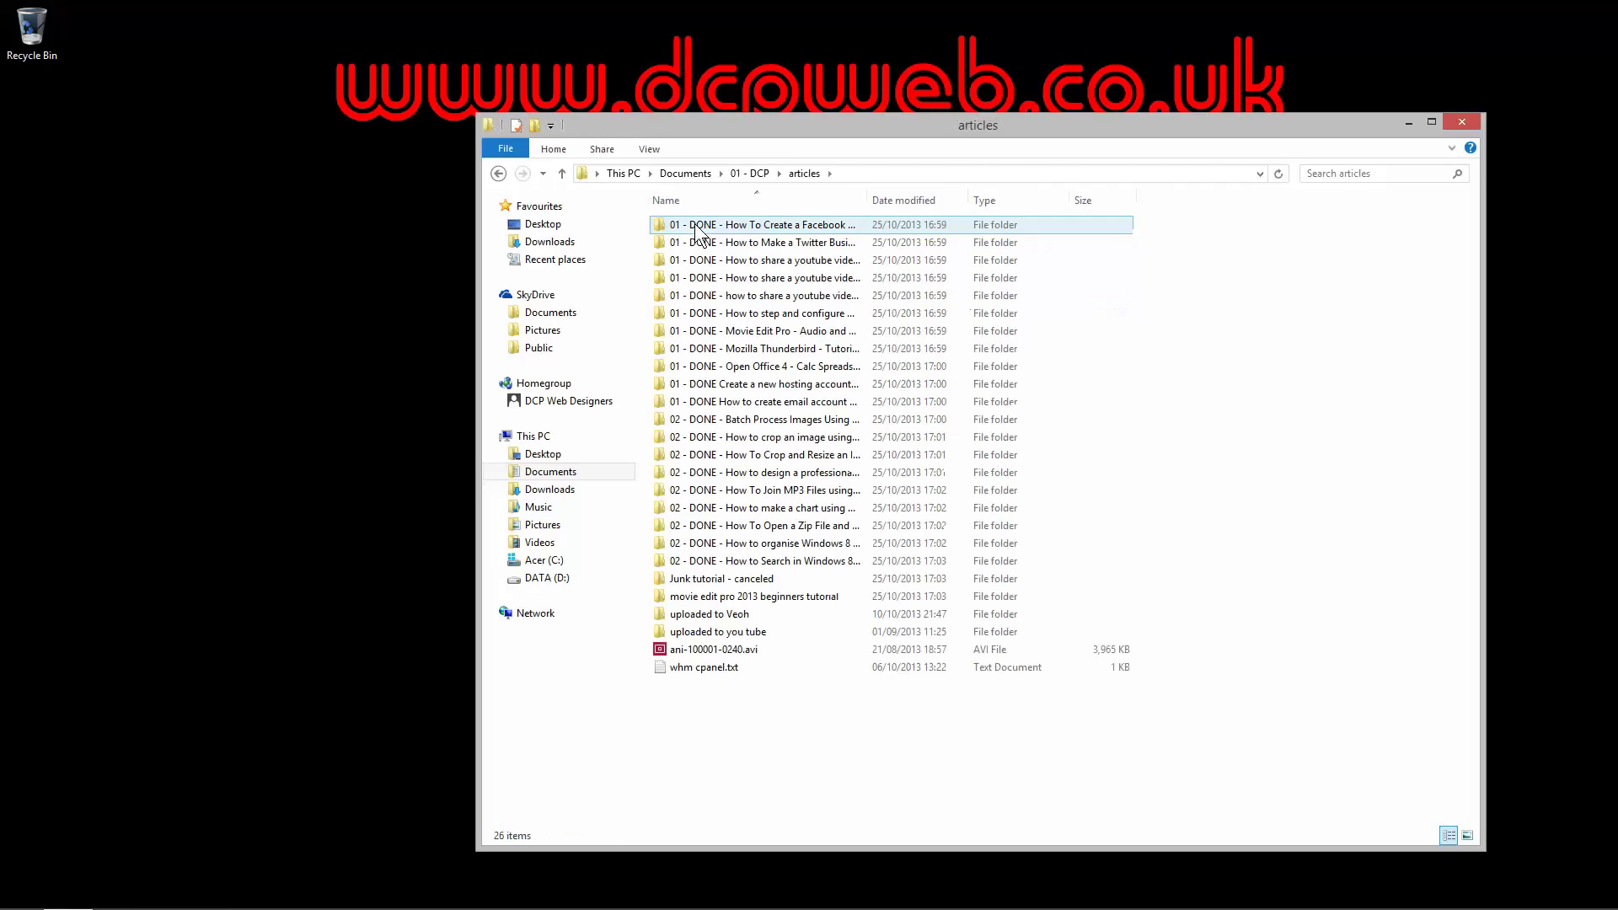
{"action": "left_click_drag", "start_coordinate": [866, 200], "coordinate": [934, 201]}
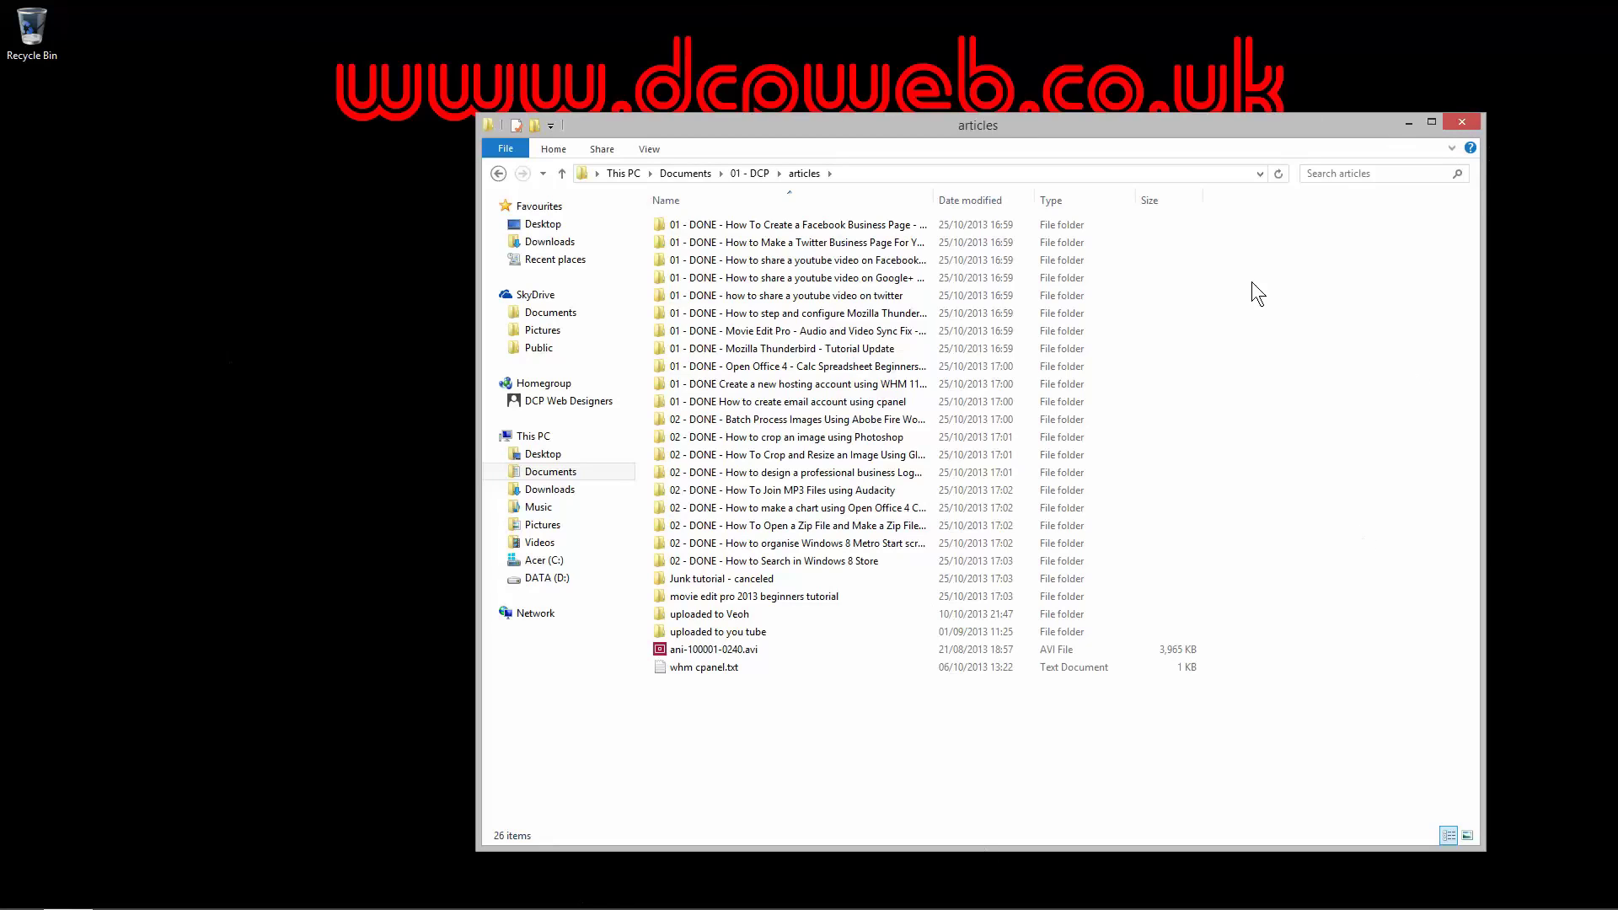
Step: Return to Documents, look inside the 01 - DCP folder again and go back to Documents
{"action": "left_click", "coordinate": [554, 474]}
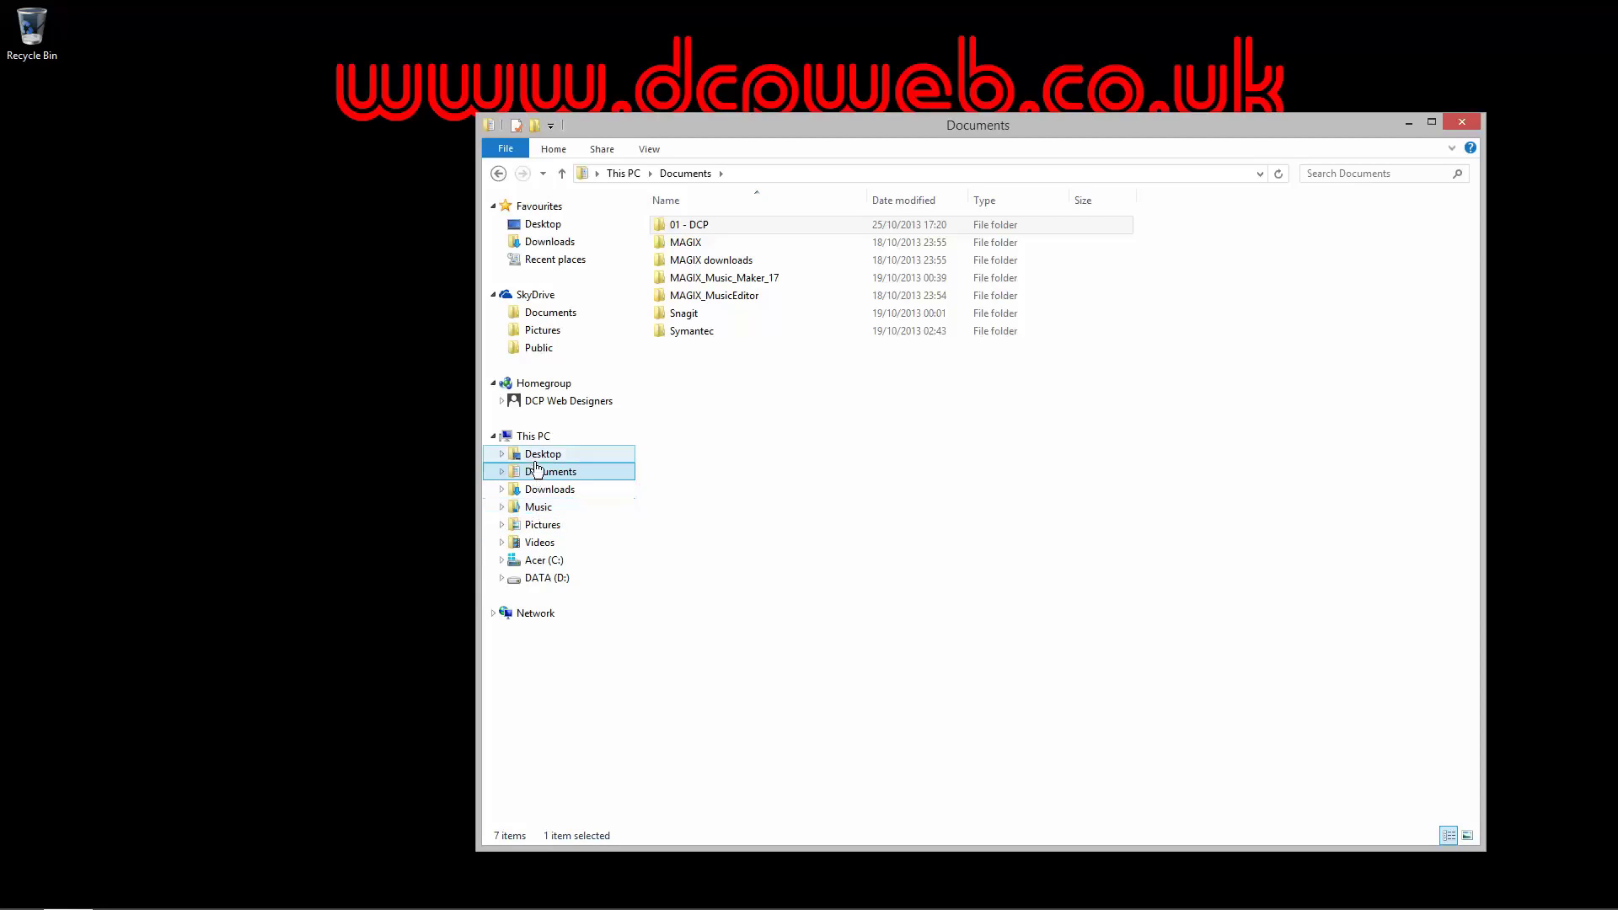
{"action": "double_click", "coordinate": [697, 227]}
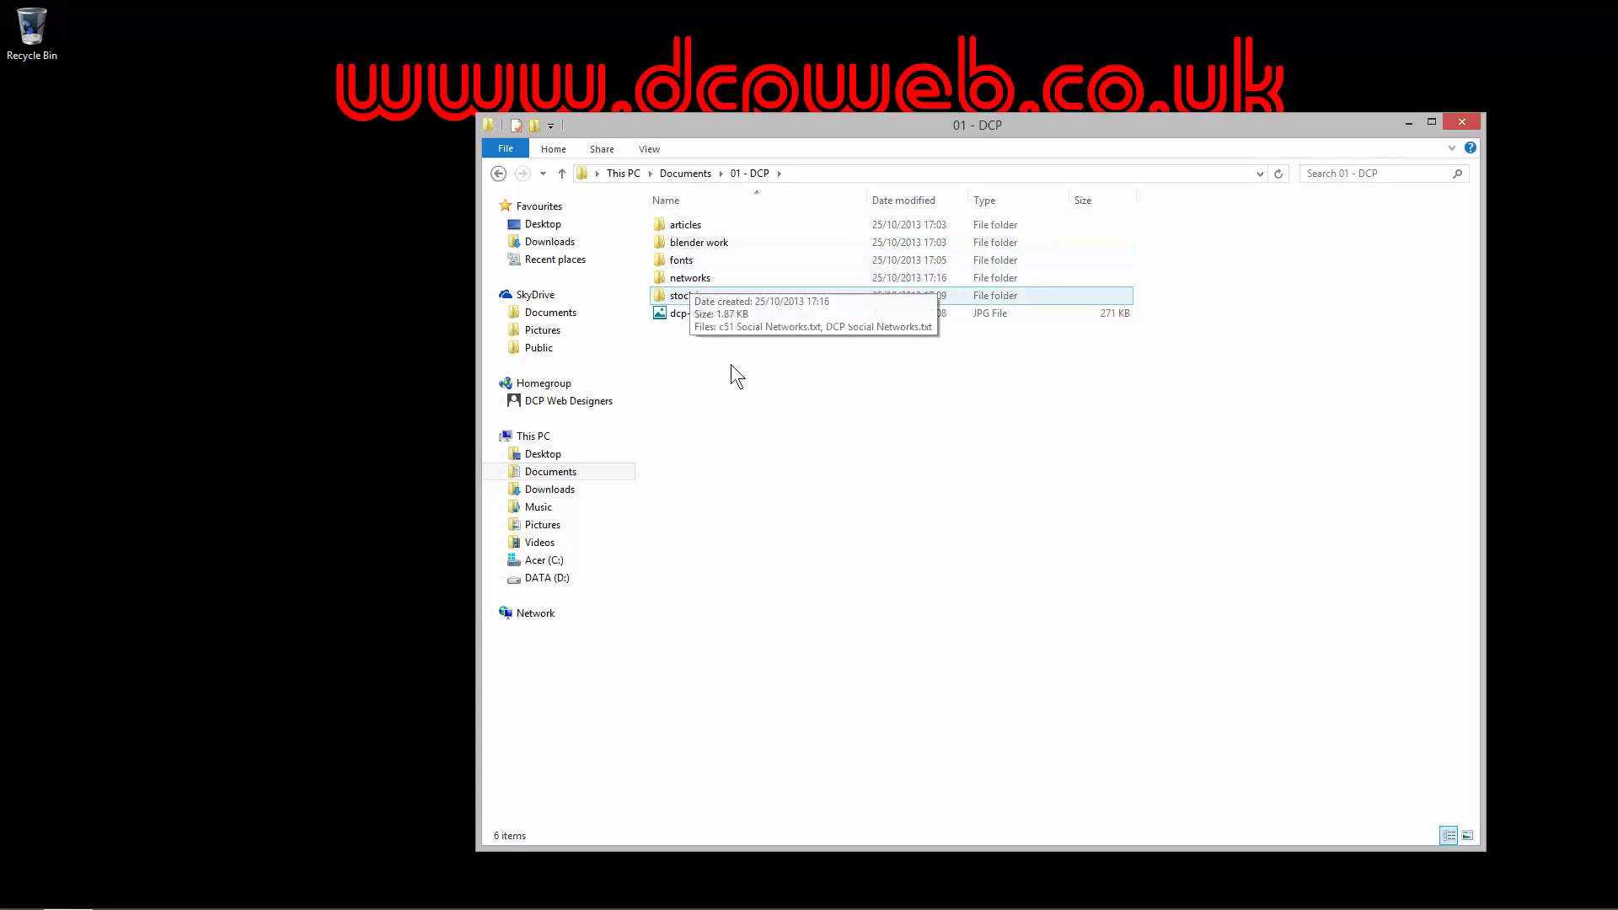
{"action": "left_click", "coordinate": [498, 175]}
{"action": "left_click", "coordinate": [738, 389]}
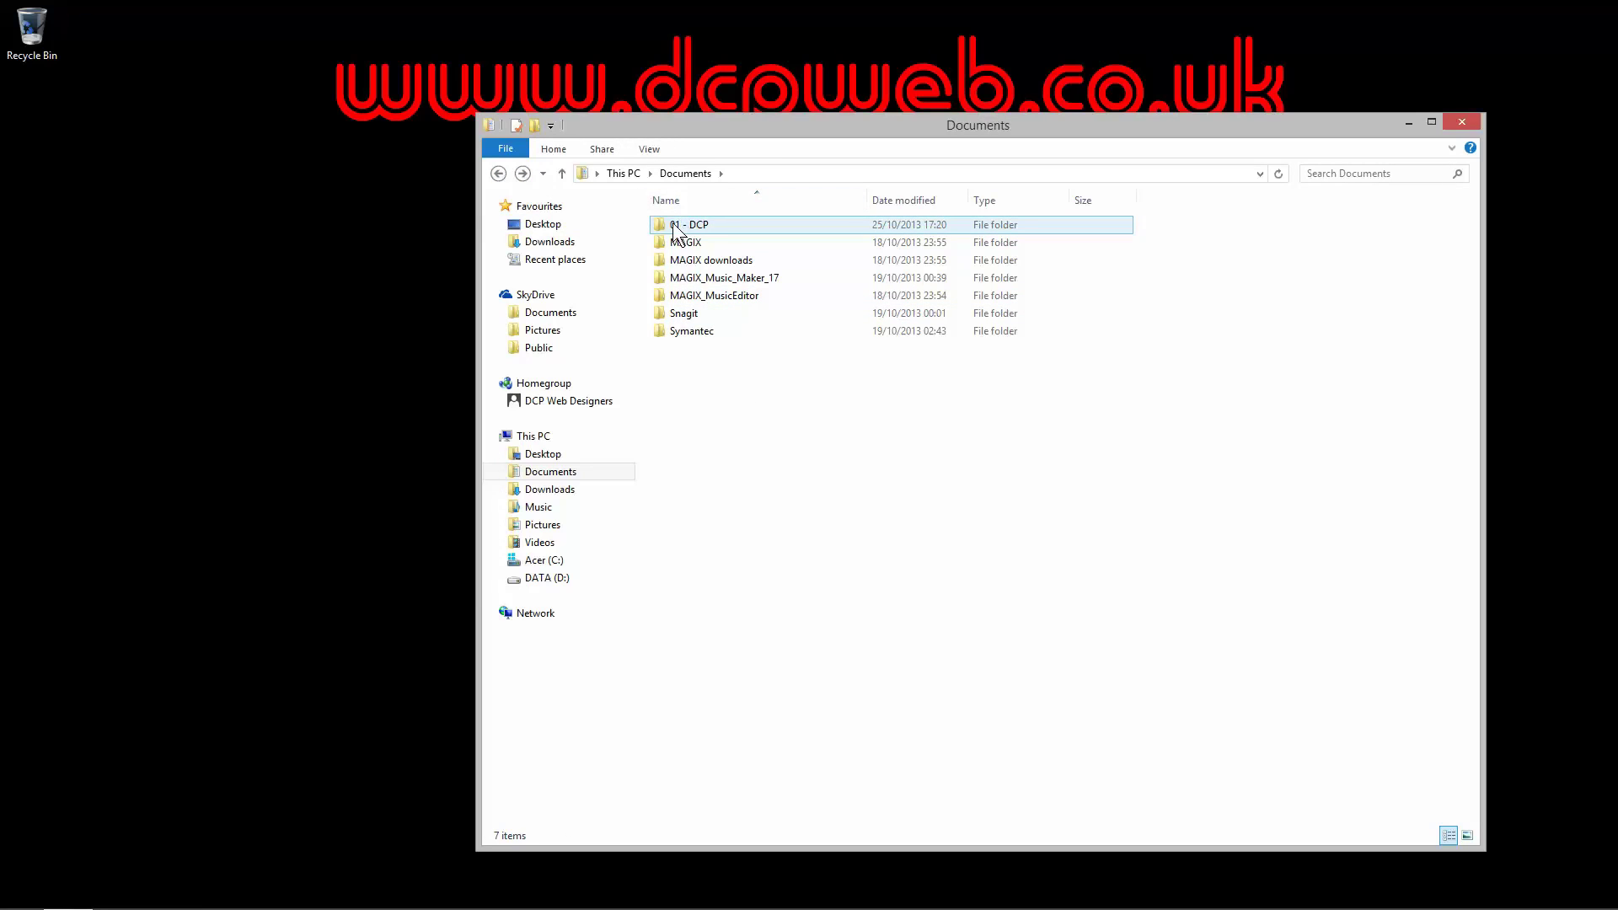
Step: Create a new folder named "02 - DCP" in Documents
{"action": "right_click", "coordinate": [691, 406]}
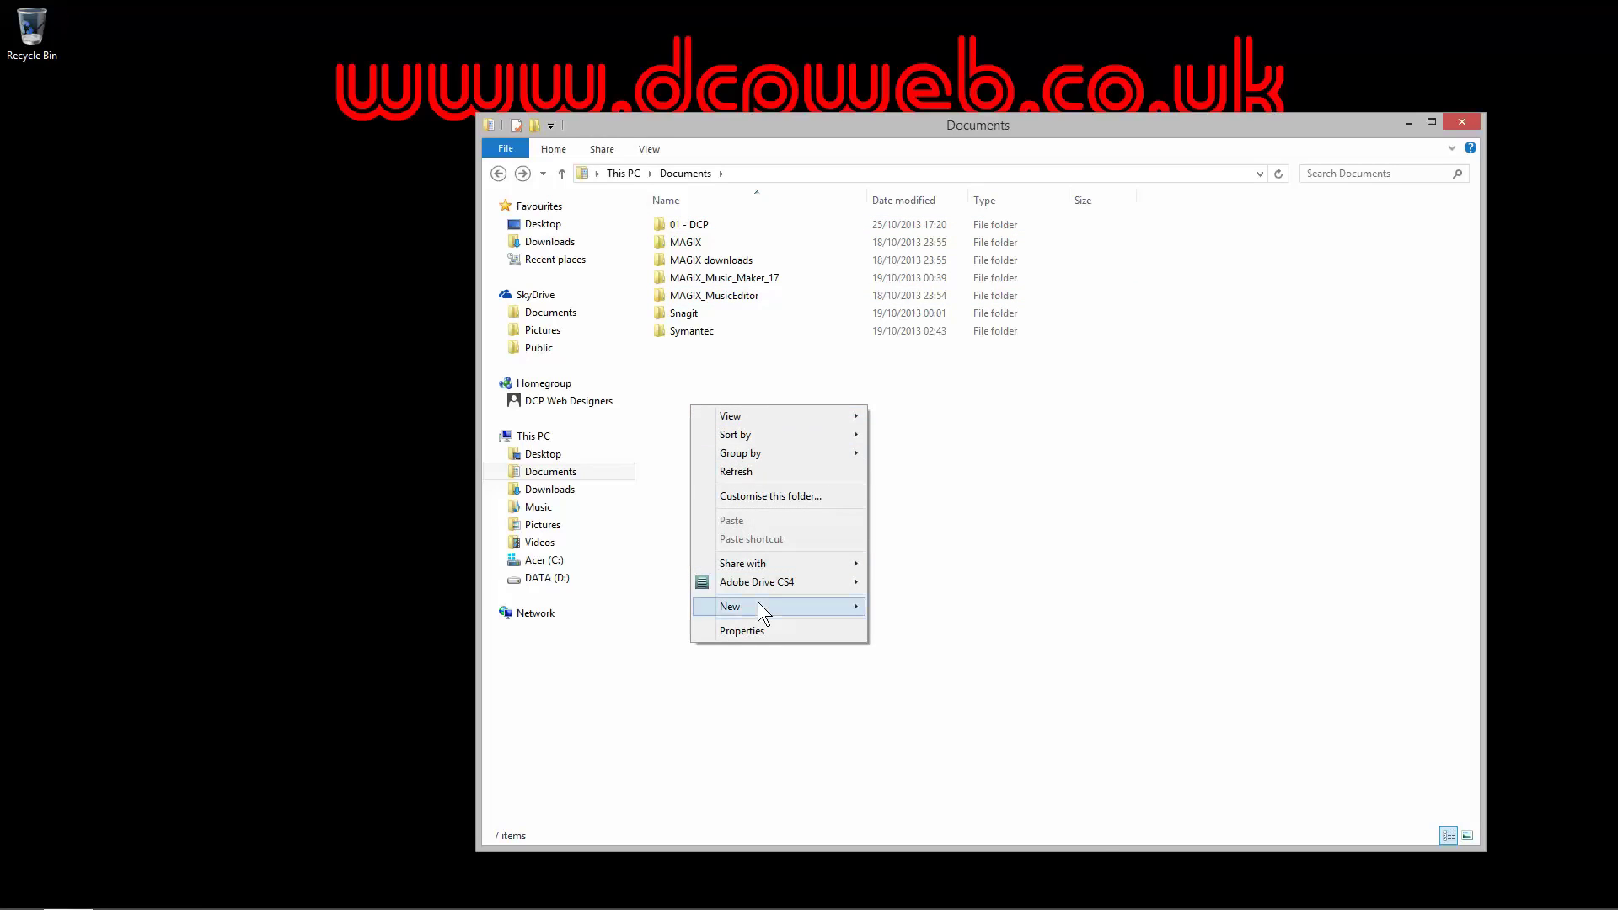
{"action": "mouse_move", "coordinate": [756, 603]}
{"action": "left_click", "coordinate": [900, 607]}
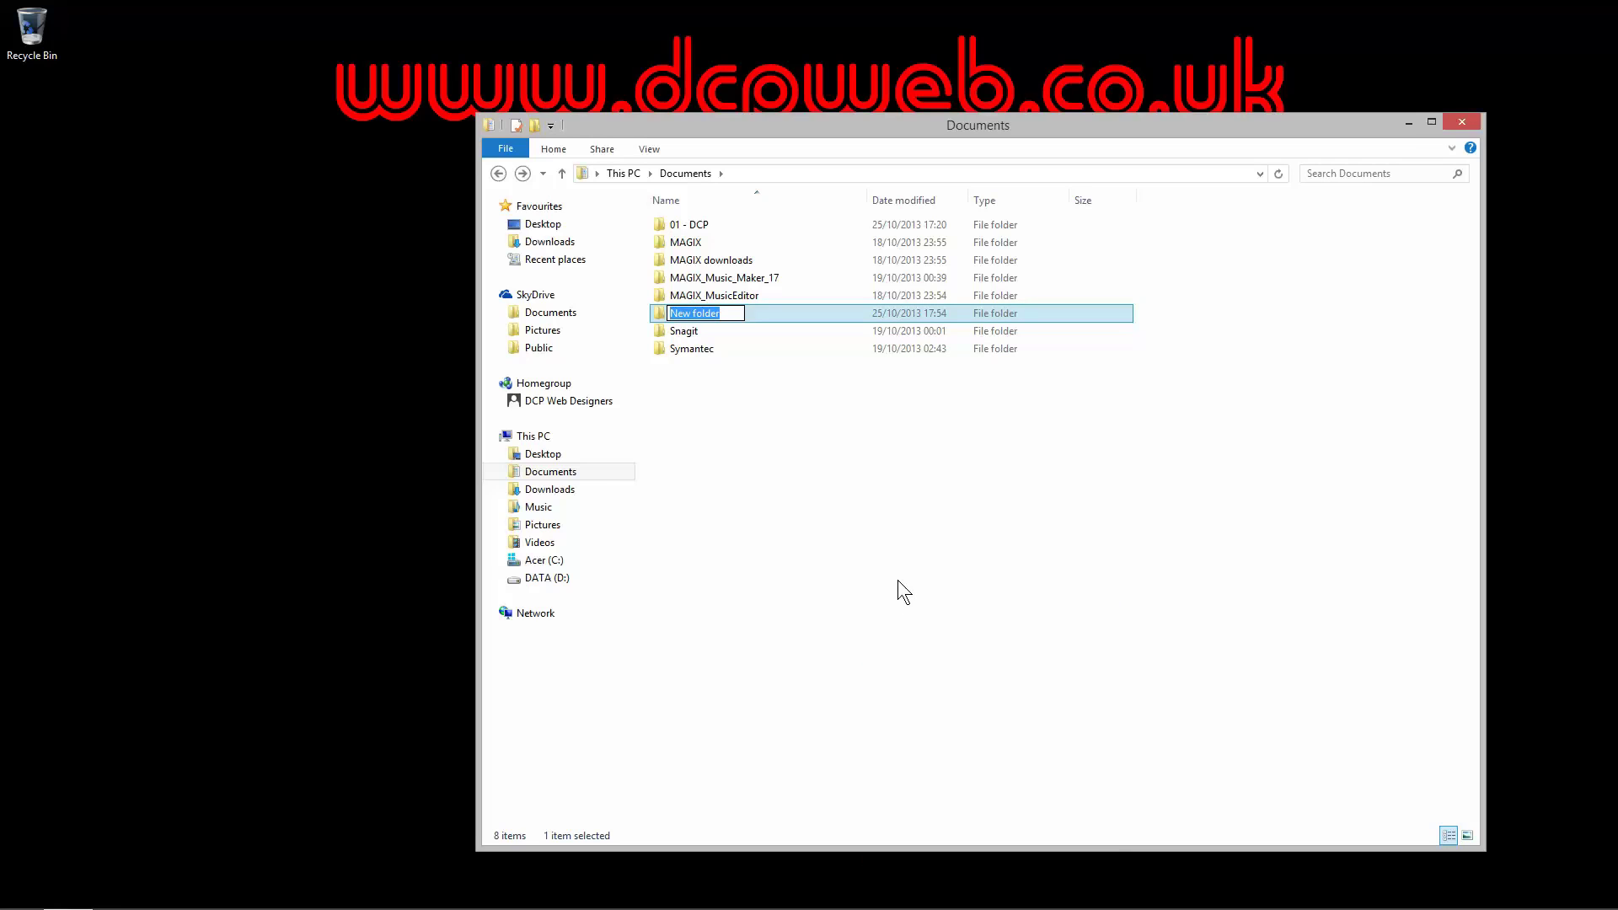
{"action": "type", "text": "02 - DCP"}
{"action": "left_click", "coordinate": [930, 548]}
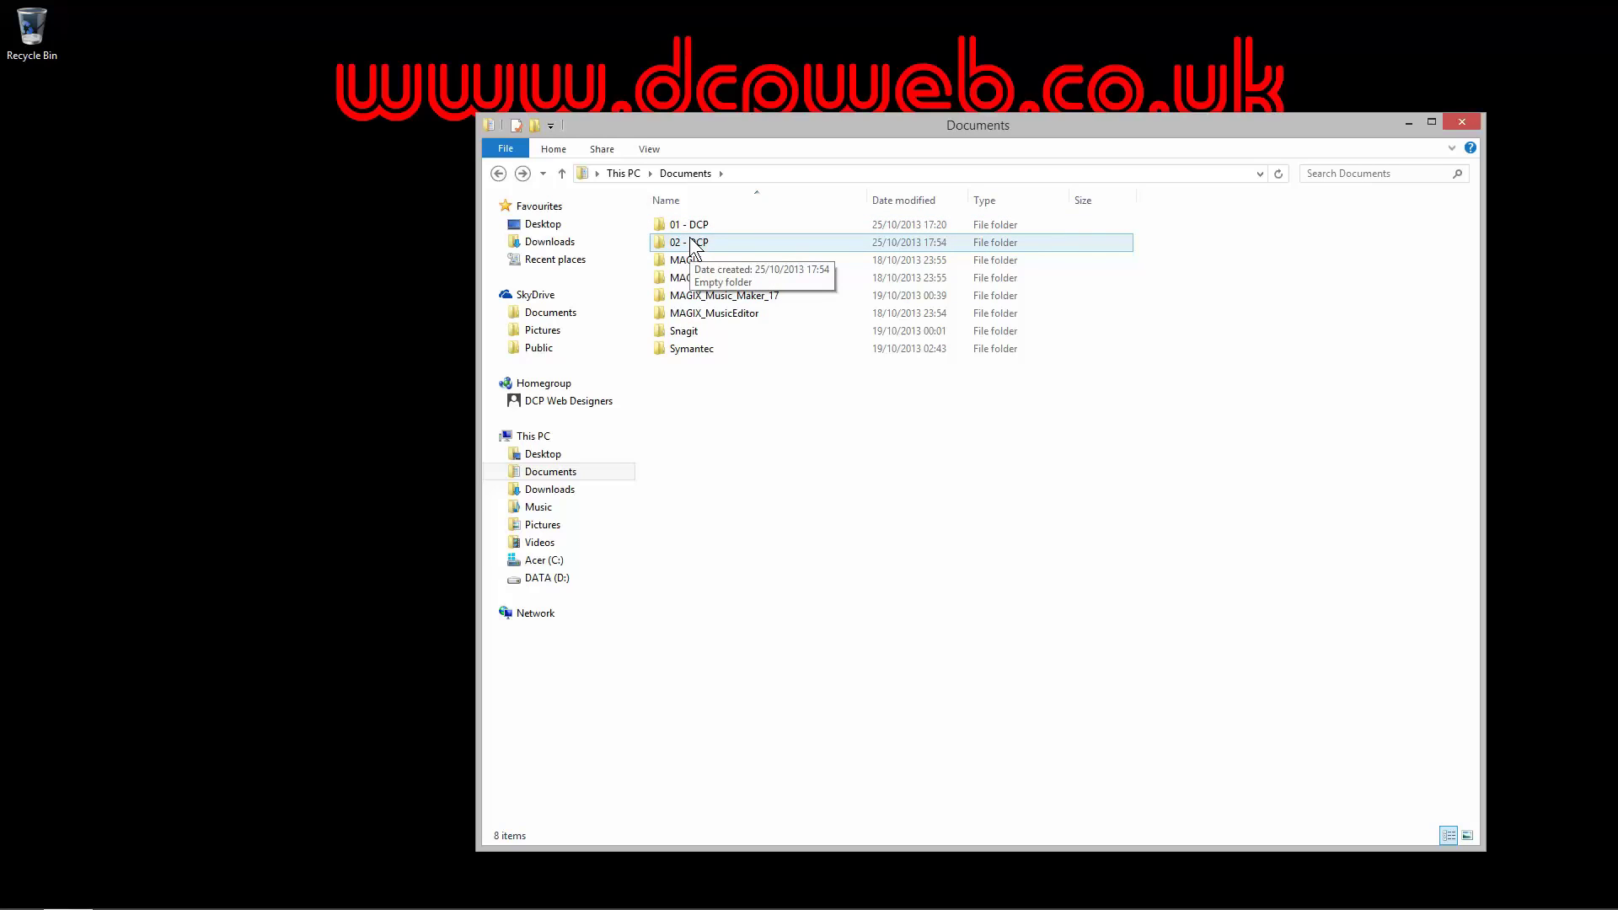
Step: Open the 02 - DCP folder and create a subfolder named "files" in it
{"action": "double_click", "coordinate": [693, 246]}
{"action": "right_click", "coordinate": [701, 256]}
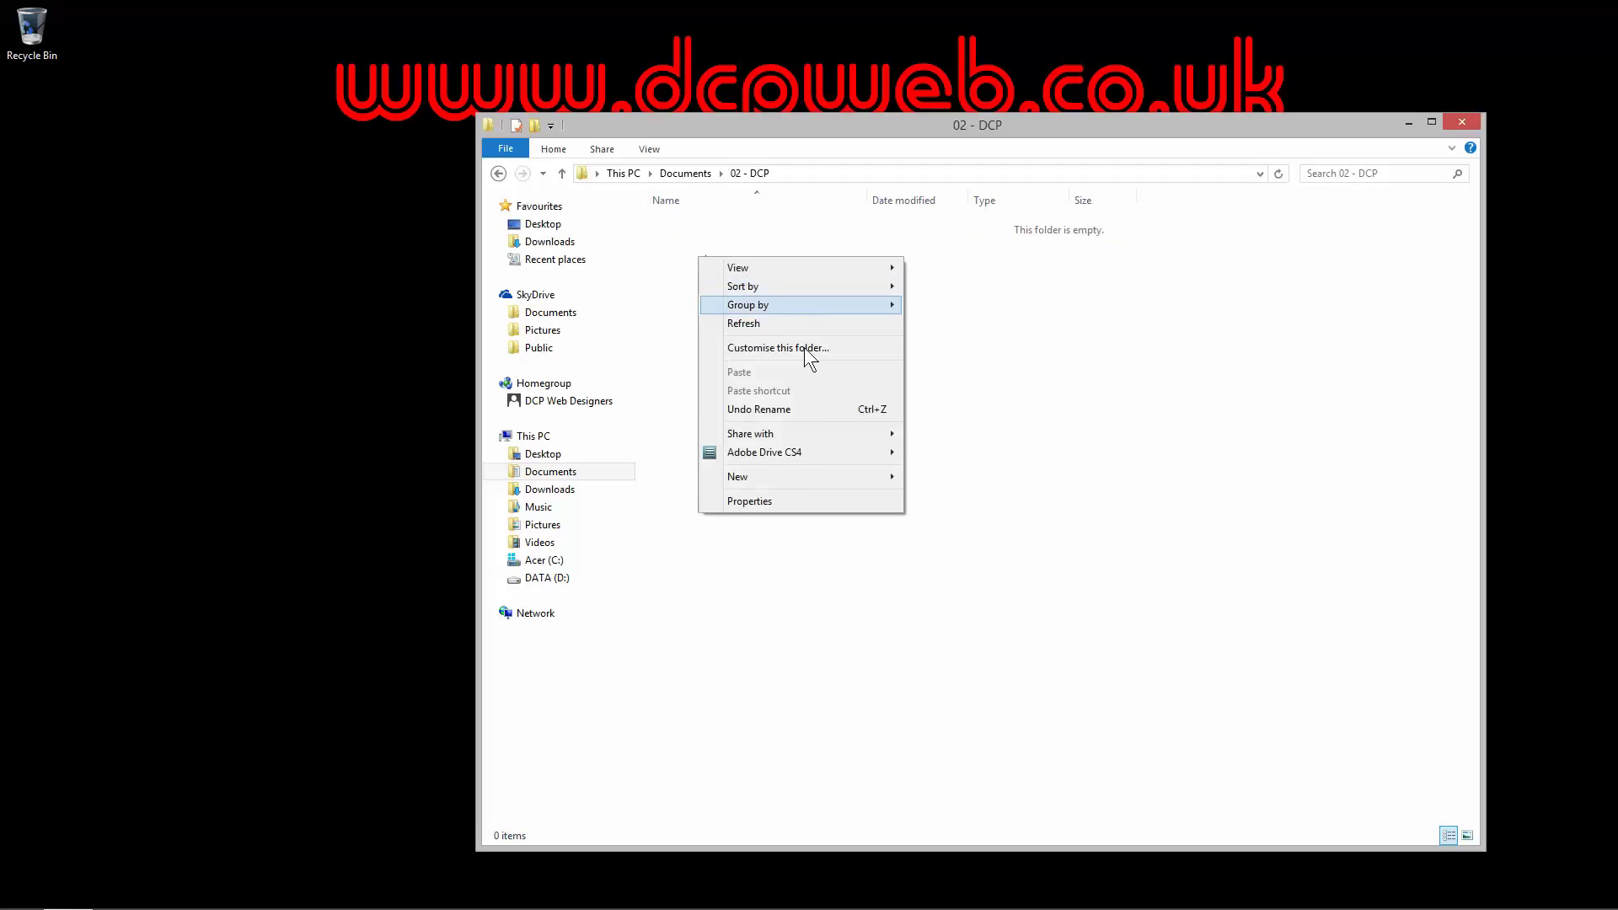
{"action": "mouse_move", "coordinate": [803, 476]}
{"action": "left_click", "coordinate": [945, 482]}
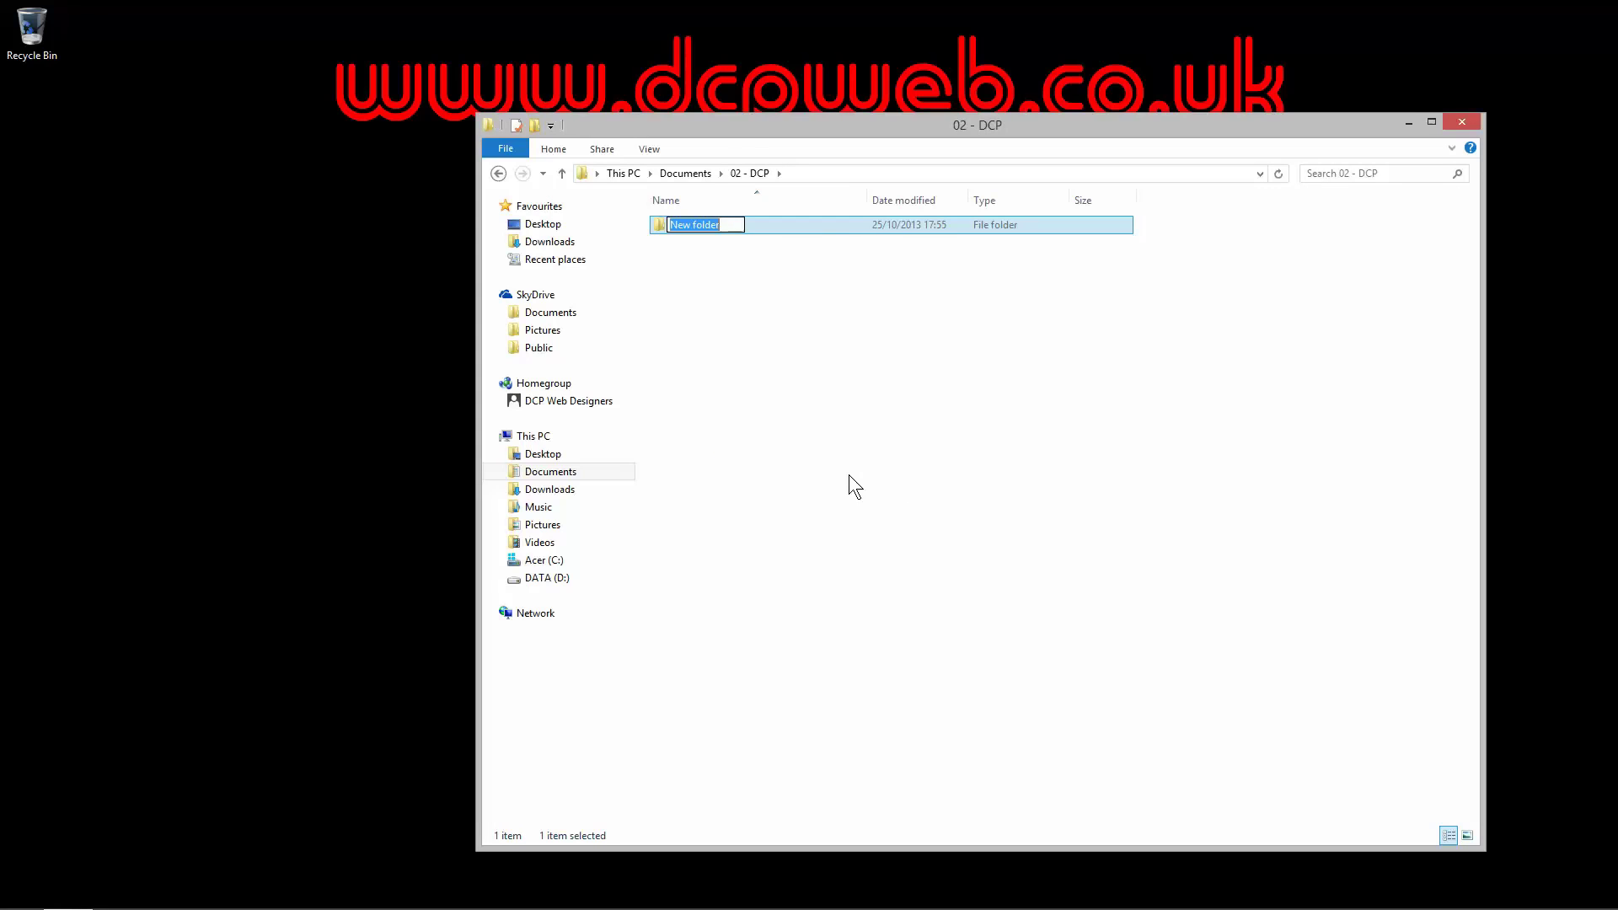
{"action": "type", "text": "files"}
{"action": "key", "text": "Return"}
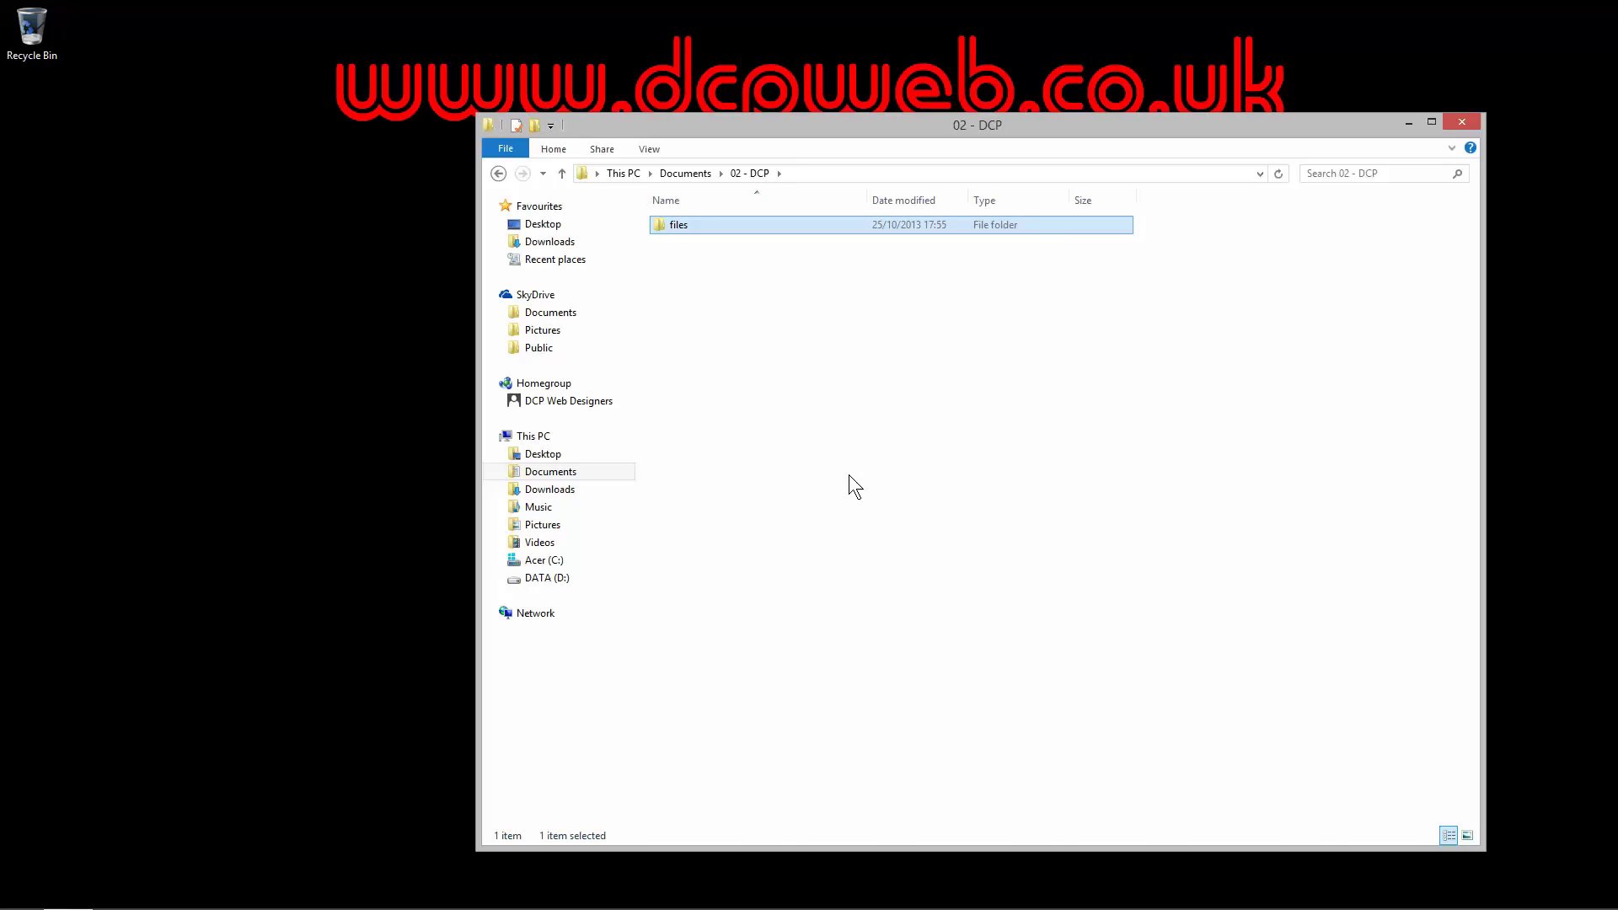
Step: Open the files folder and create a subfolder named "calc files" in it
{"action": "double_click", "coordinate": [684, 224]}
{"action": "right_click", "coordinate": [684, 224]}
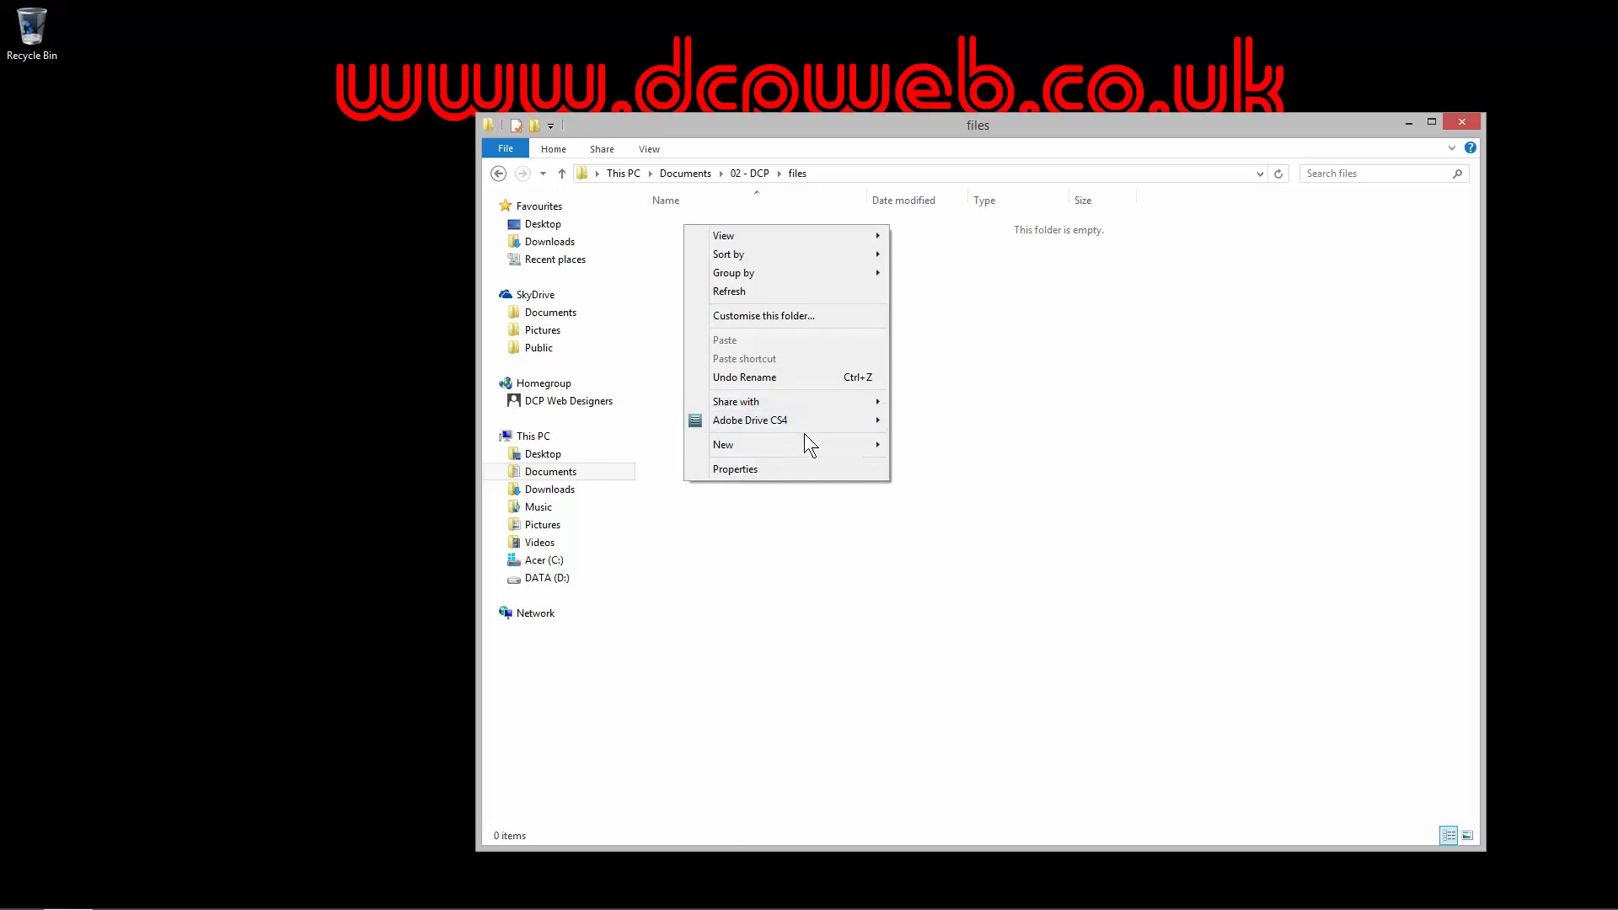
{"action": "mouse_move", "coordinate": [804, 434]}
{"action": "left_click", "coordinate": [949, 443]}
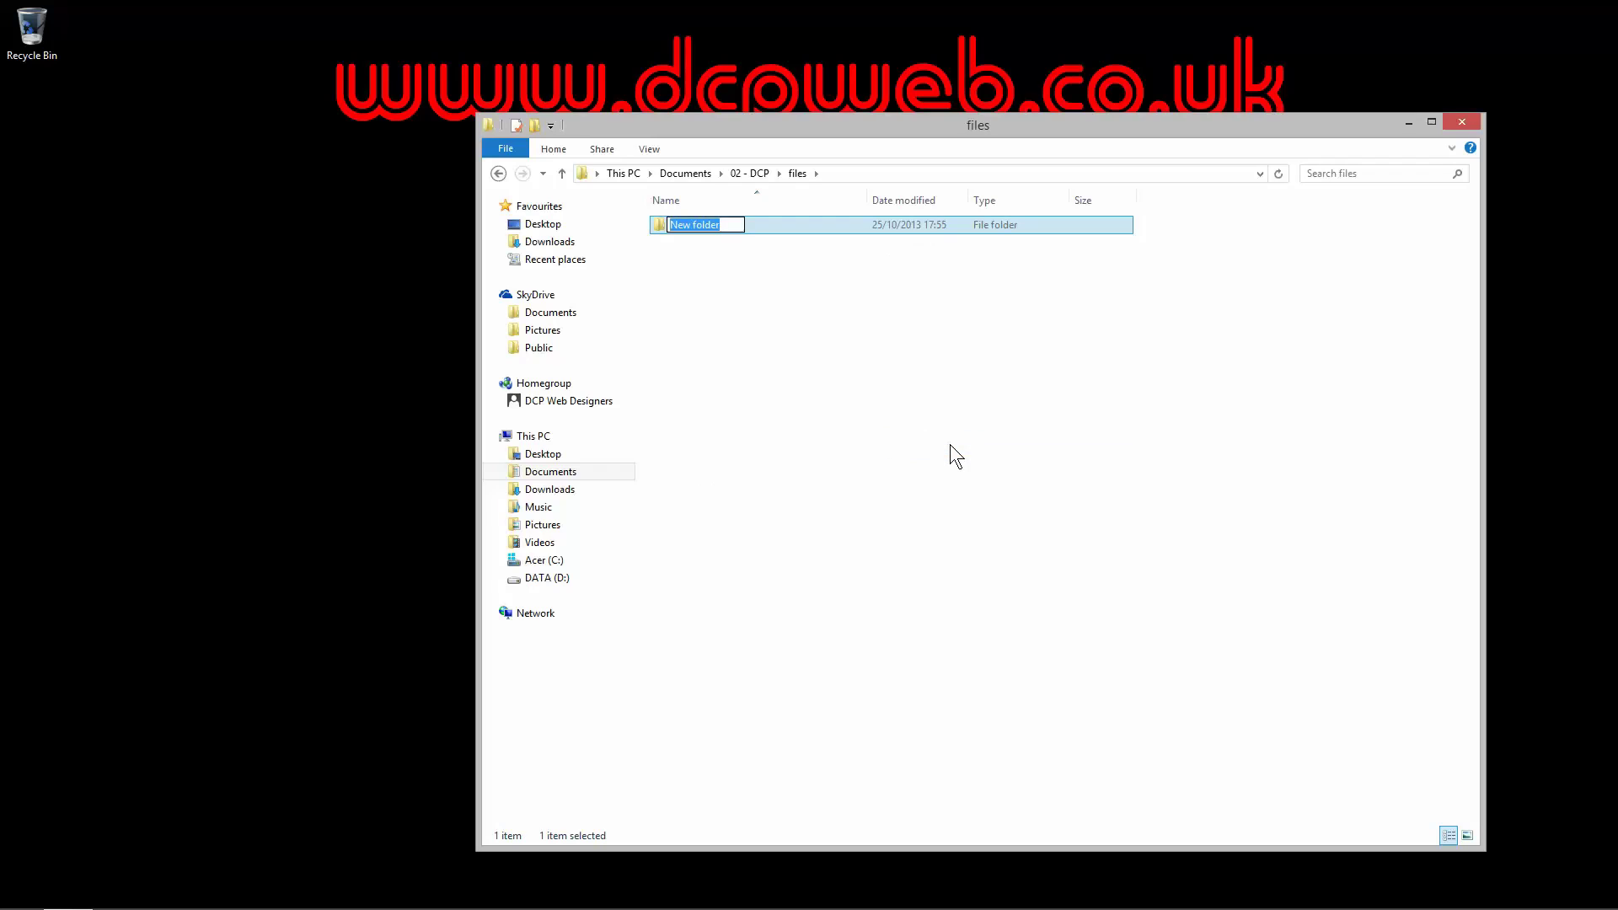
{"action": "type", "text": "c"}
{"action": "key", "text": "BackSpace"}
{"action": "key", "text": "BackSpace"}
{"action": "key", "text": "BackSpace"}
{"action": "type", "text": "alc files"}
{"action": "key", "text": "Return"}
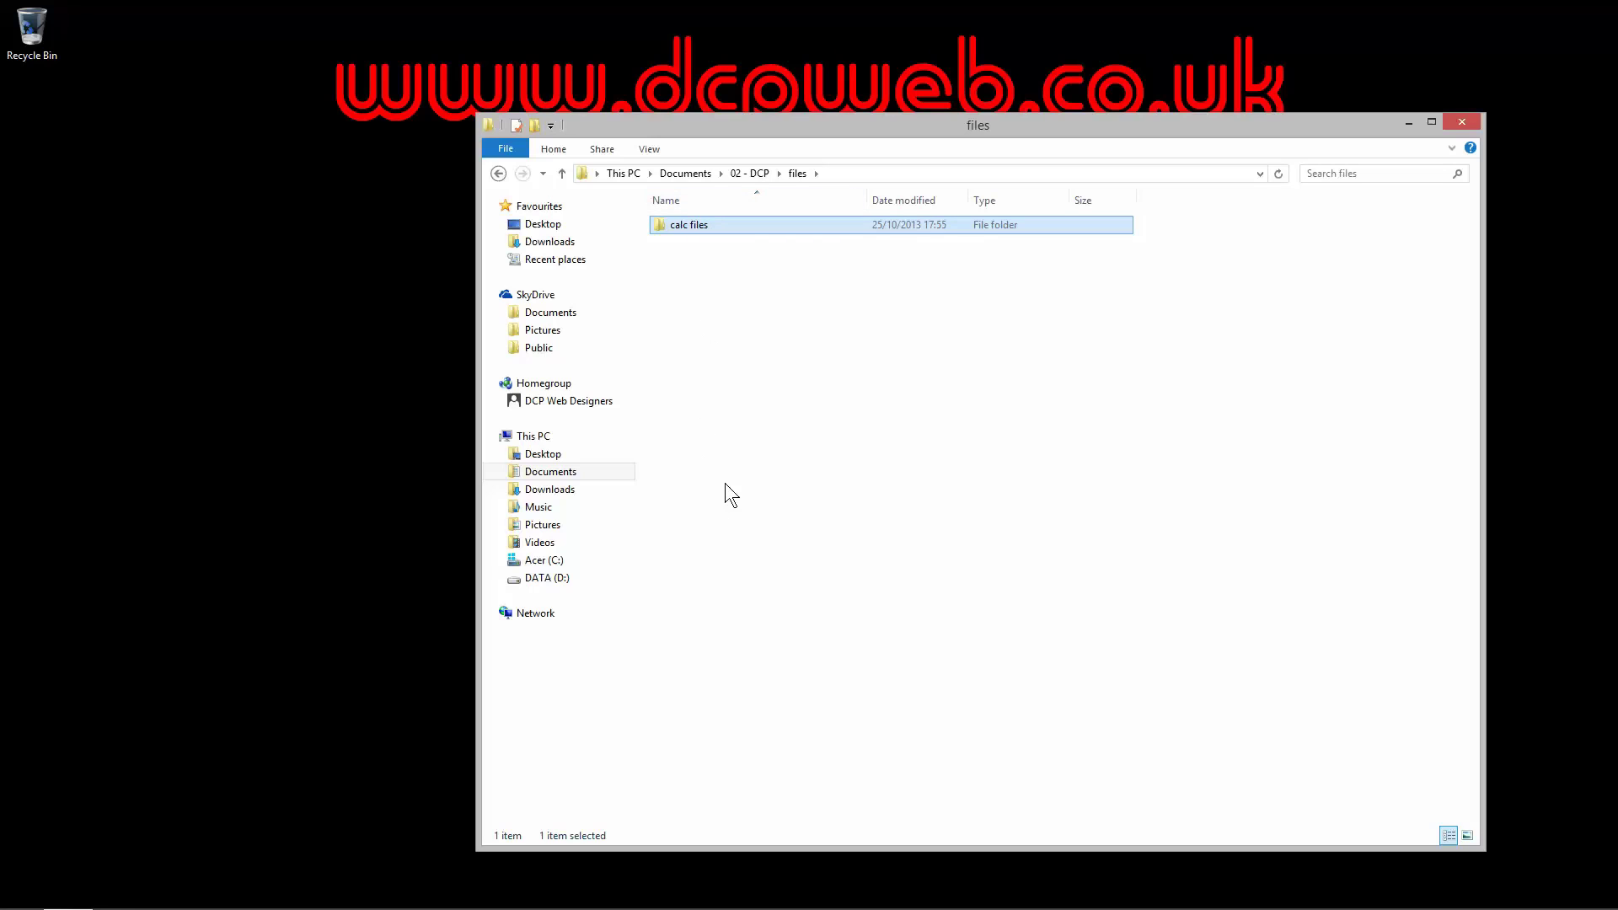
Step: Navigate up and down the path between Documents, 02 - DCP, files and its subfolder, ending in Documents
{"action": "right_click", "coordinate": [700, 271]}
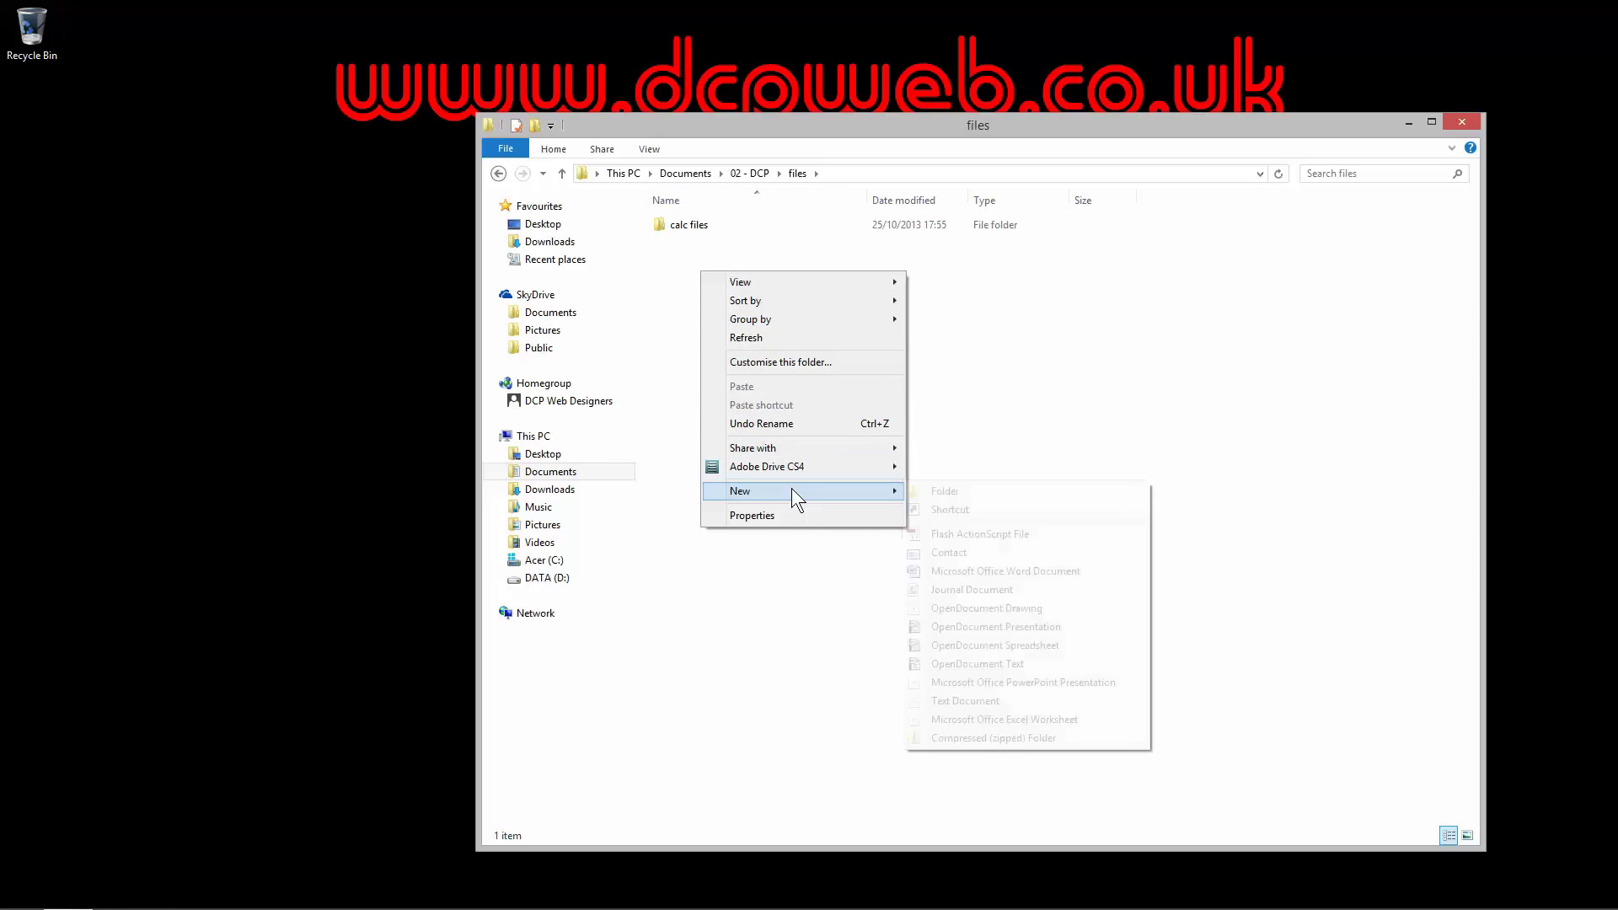
{"action": "left_click", "coordinate": [762, 174]}
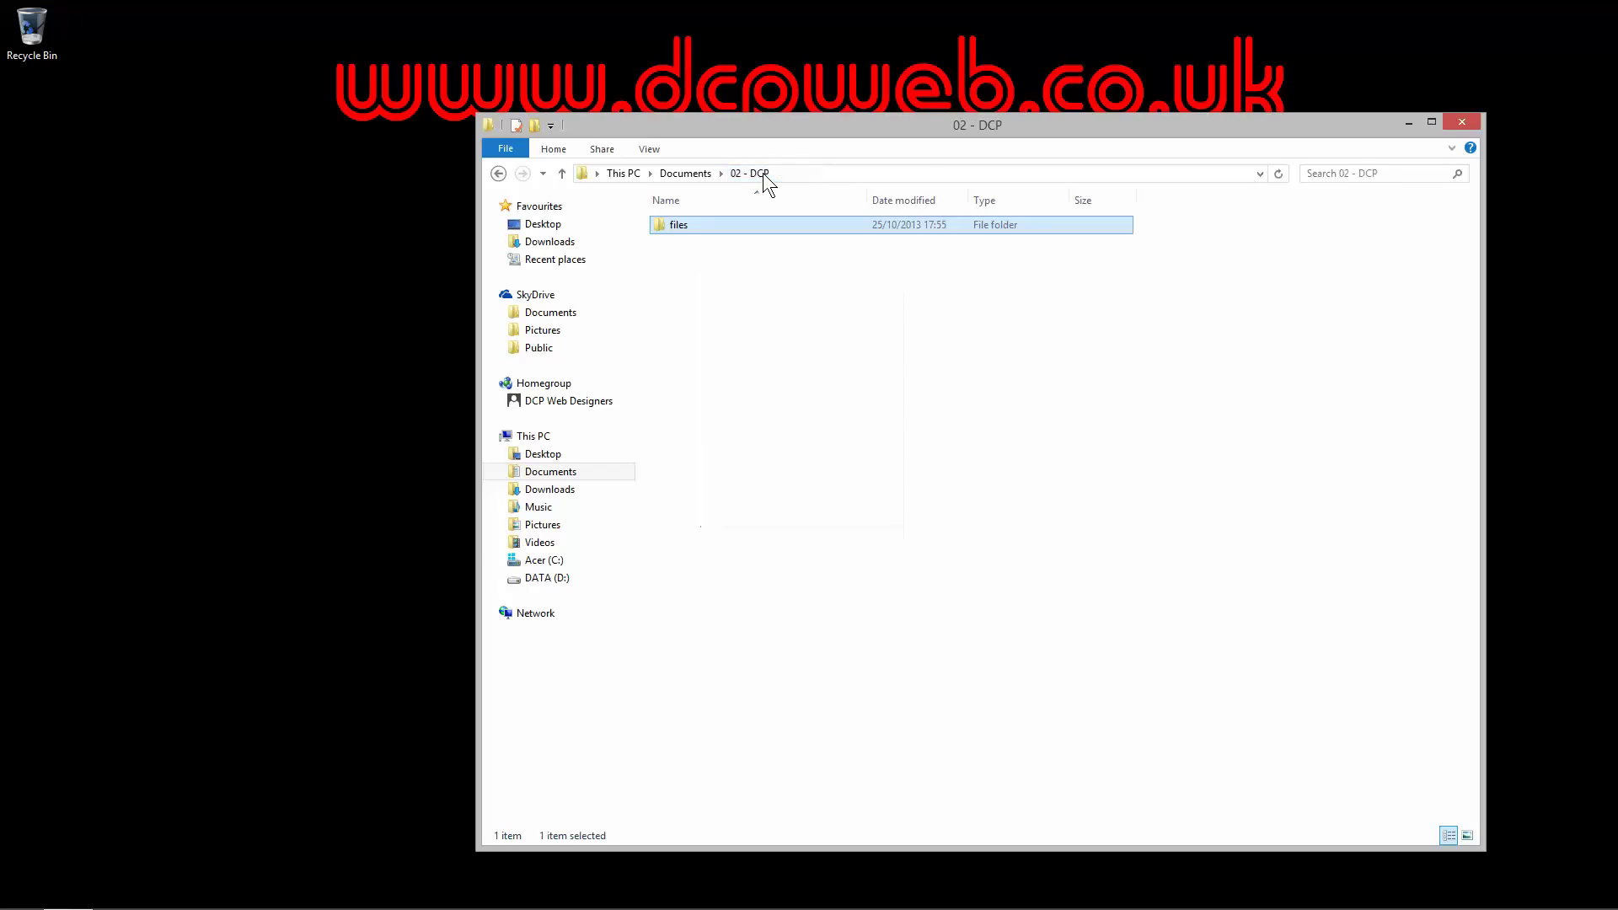
{"action": "left_click", "coordinate": [700, 172]}
{"action": "double_click", "coordinate": [687, 240]}
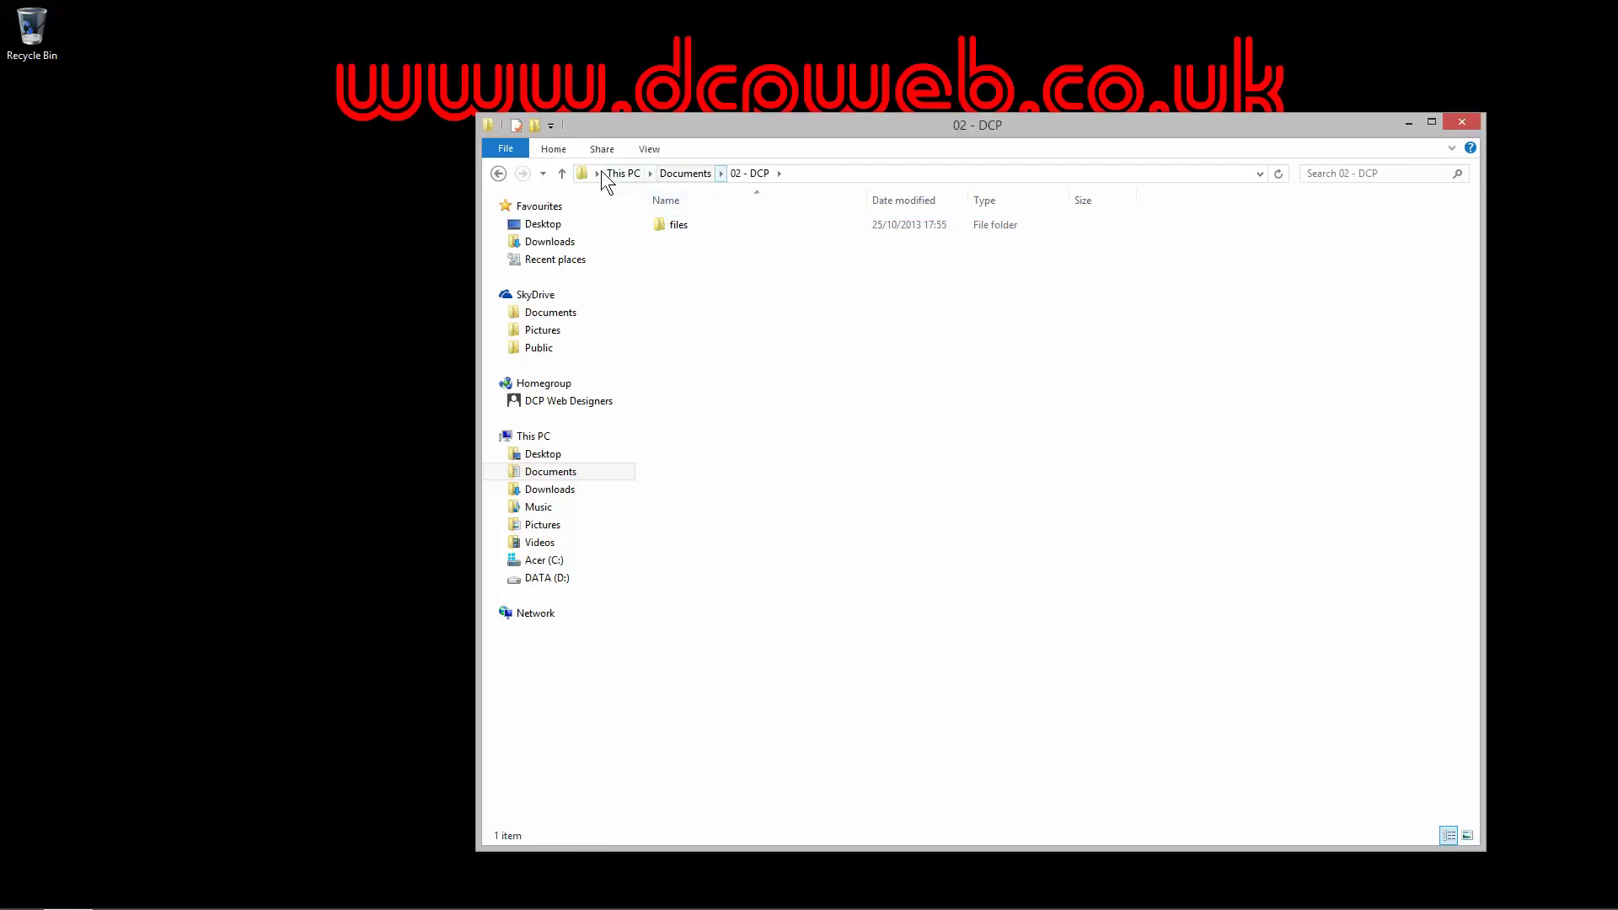
{"action": "double_click", "coordinate": [685, 224]}
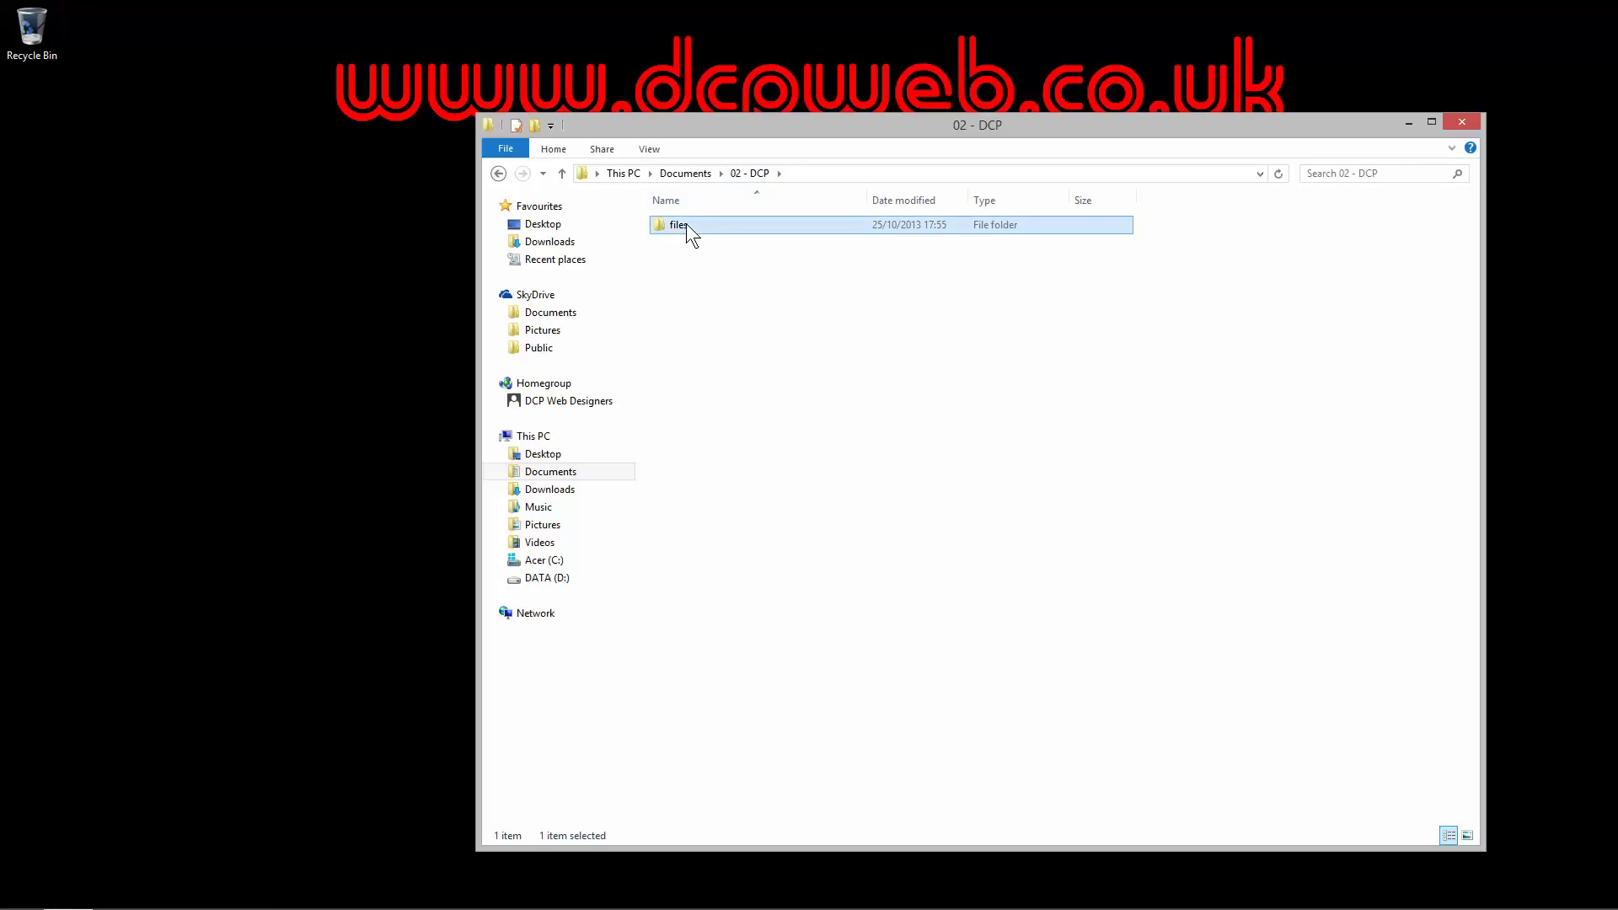
{"action": "double_click", "coordinate": [674, 224]}
{"action": "left_click", "coordinate": [798, 173]}
{"action": "left_click", "coordinate": [748, 172]}
{"action": "left_click", "coordinate": [696, 172]}
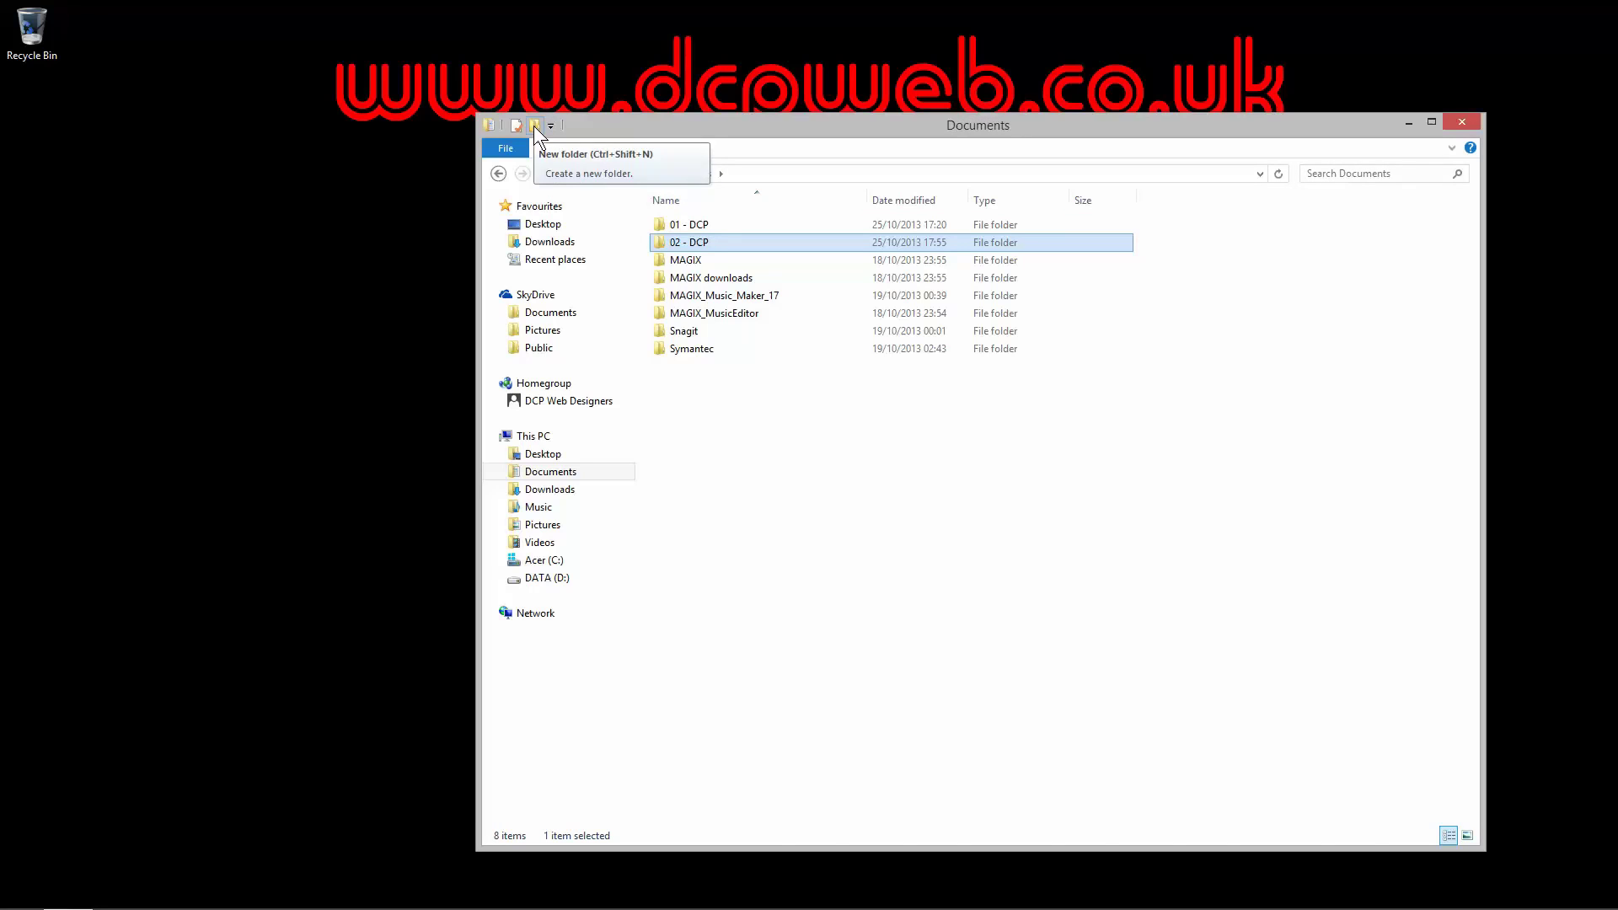
Step: Open 02 - DCP and create a second subfolder named "images" in it
{"action": "double_click", "coordinate": [694, 242]}
{"action": "right_click", "coordinate": [687, 295]}
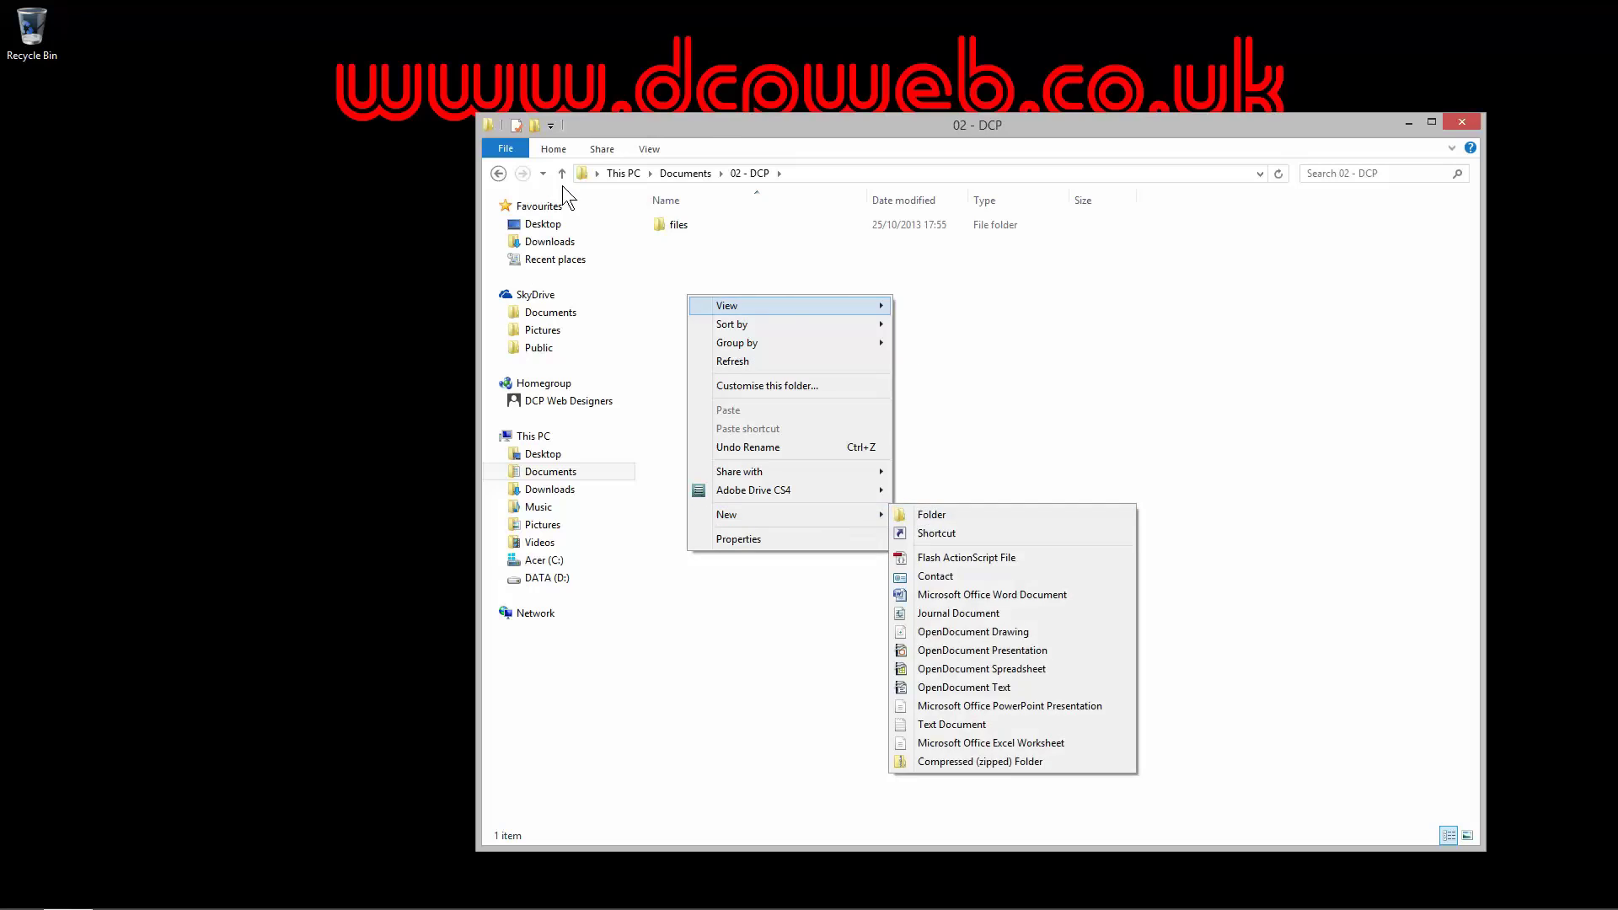
{"action": "left_click", "coordinate": [534, 124]}
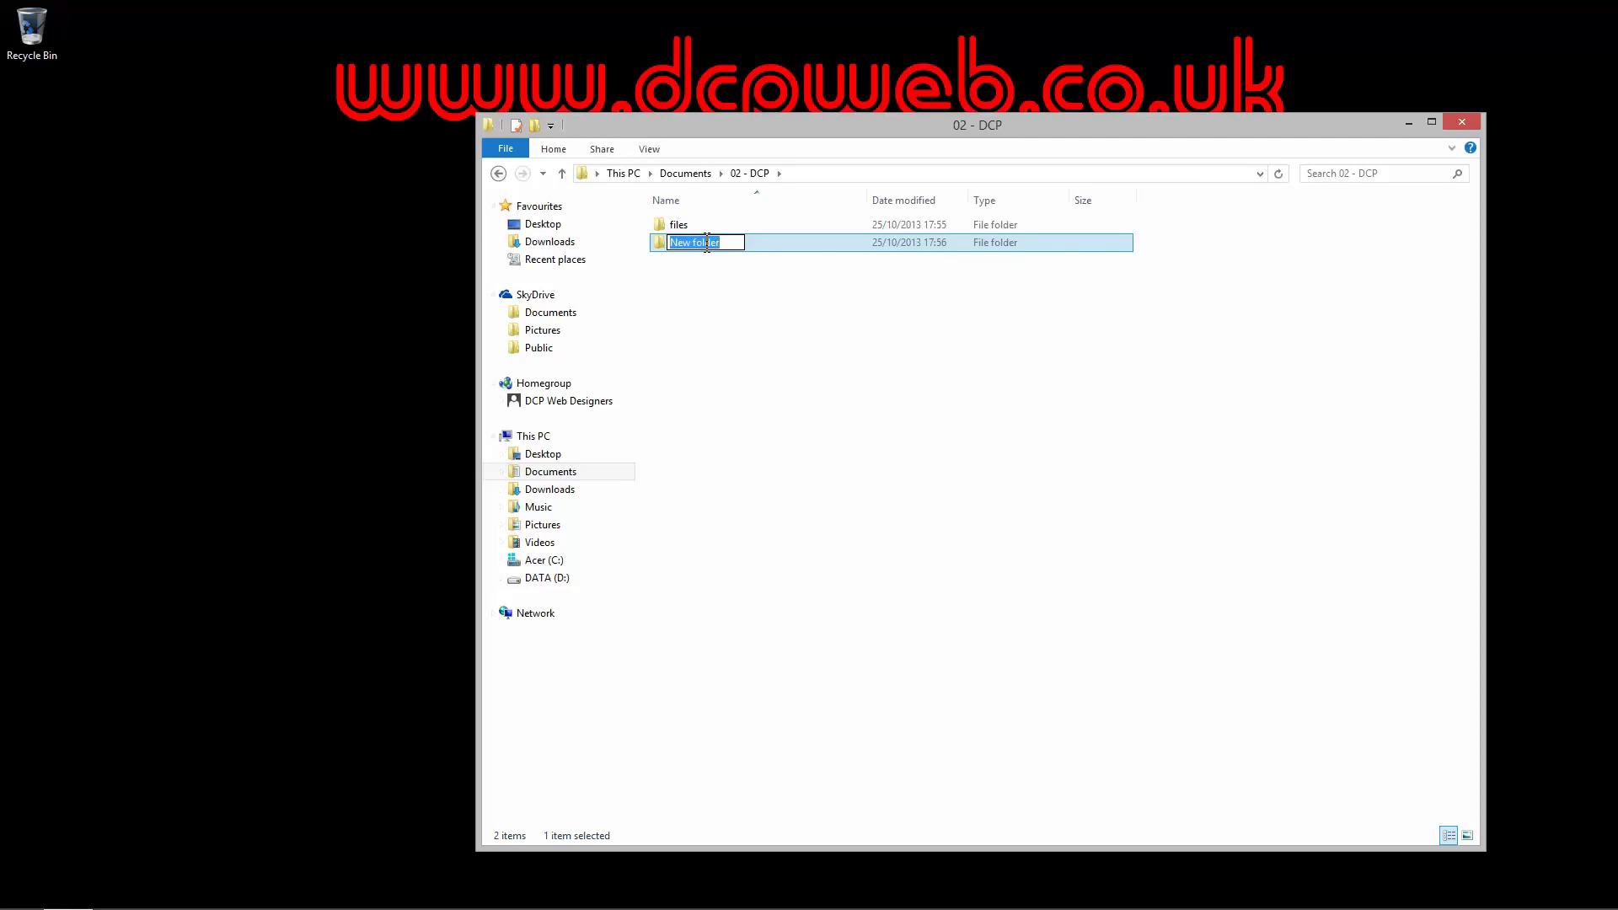
{"action": "type", "text": "images"}
{"action": "key", "text": "Return"}
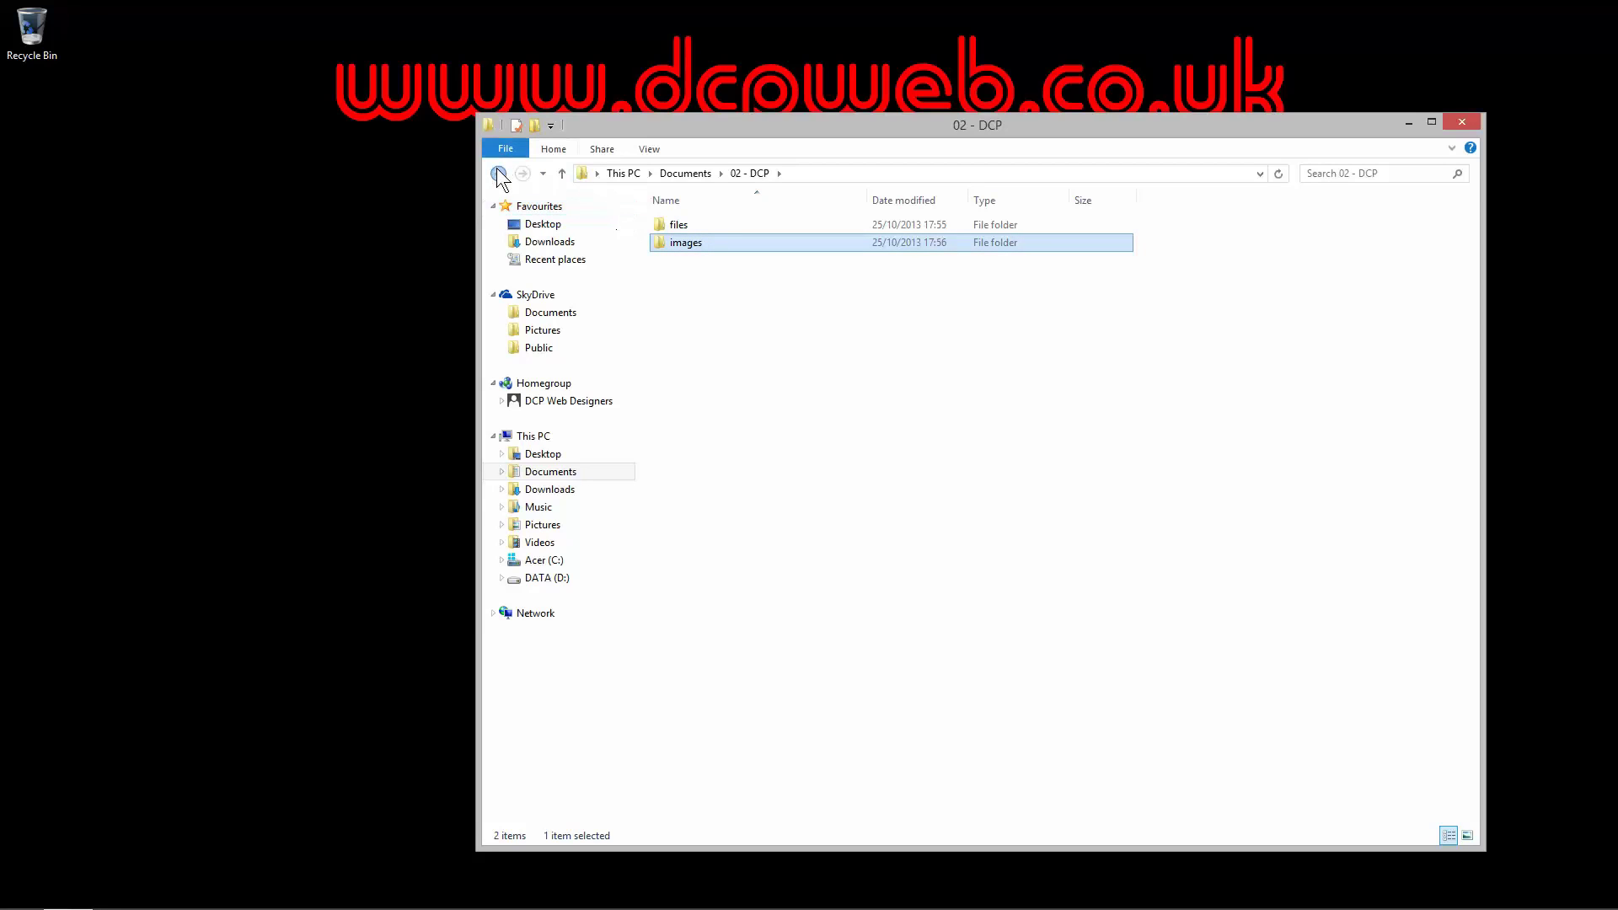
Step: Go back to Documents, open 01 - DCP and delete the file dcp-aplications-to-install-01.jpg
{"action": "left_click", "coordinate": [498, 174]}
{"action": "double_click", "coordinate": [690, 225]}
{"action": "left_click", "coordinate": [692, 243]}
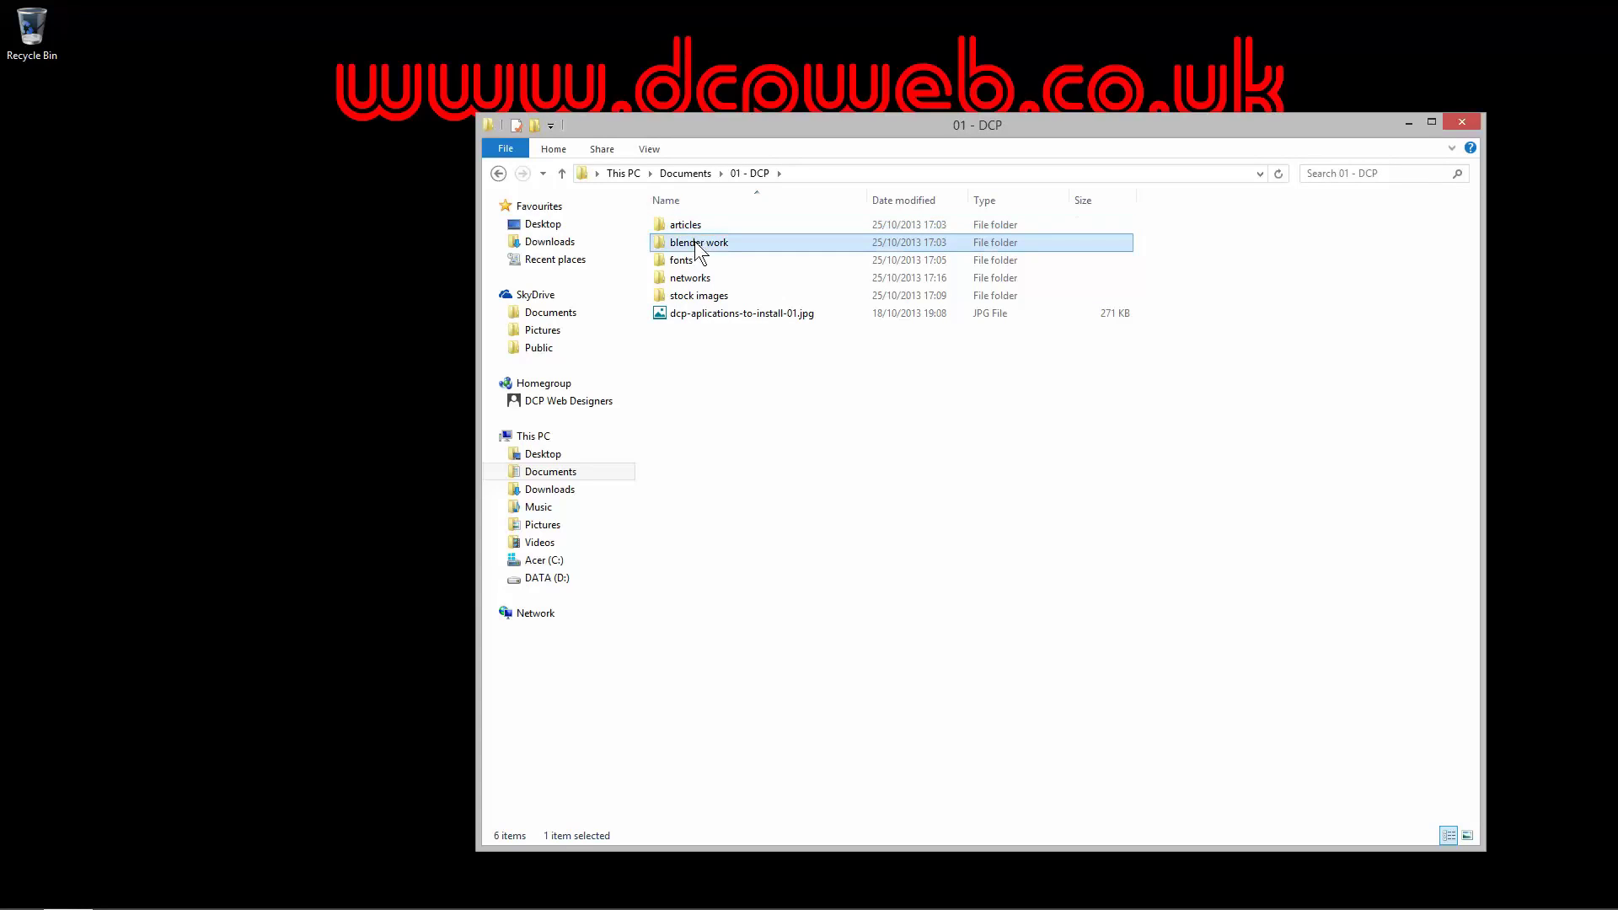
{"action": "left_click", "coordinate": [689, 265]}
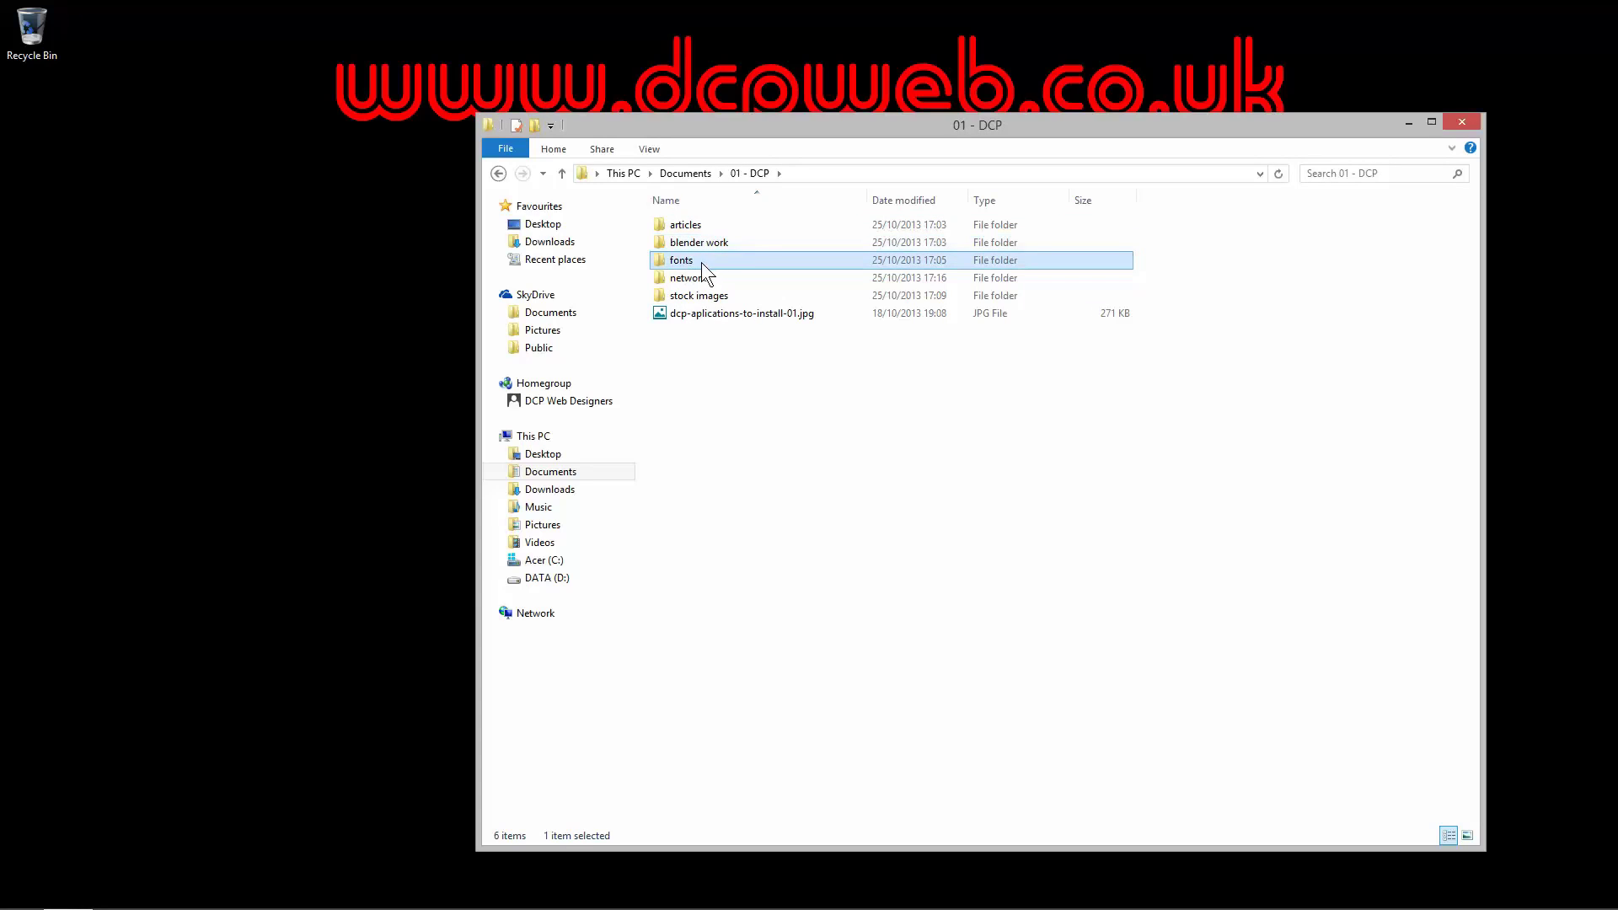
{"action": "left_click", "coordinate": [696, 287]}
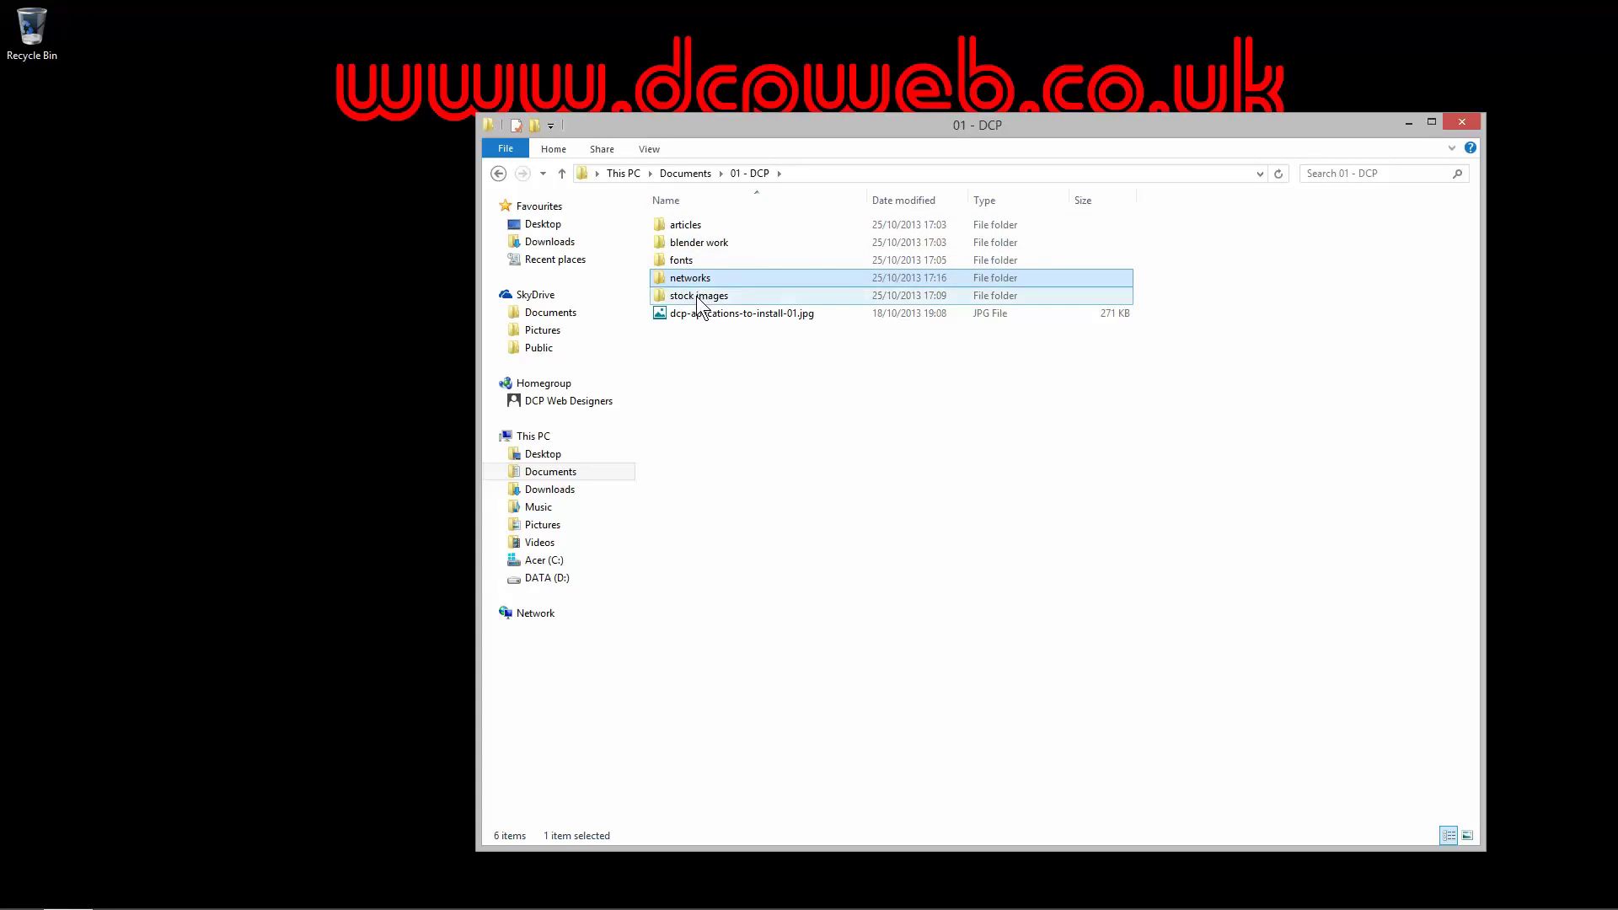
{"action": "left_click", "coordinate": [700, 299]}
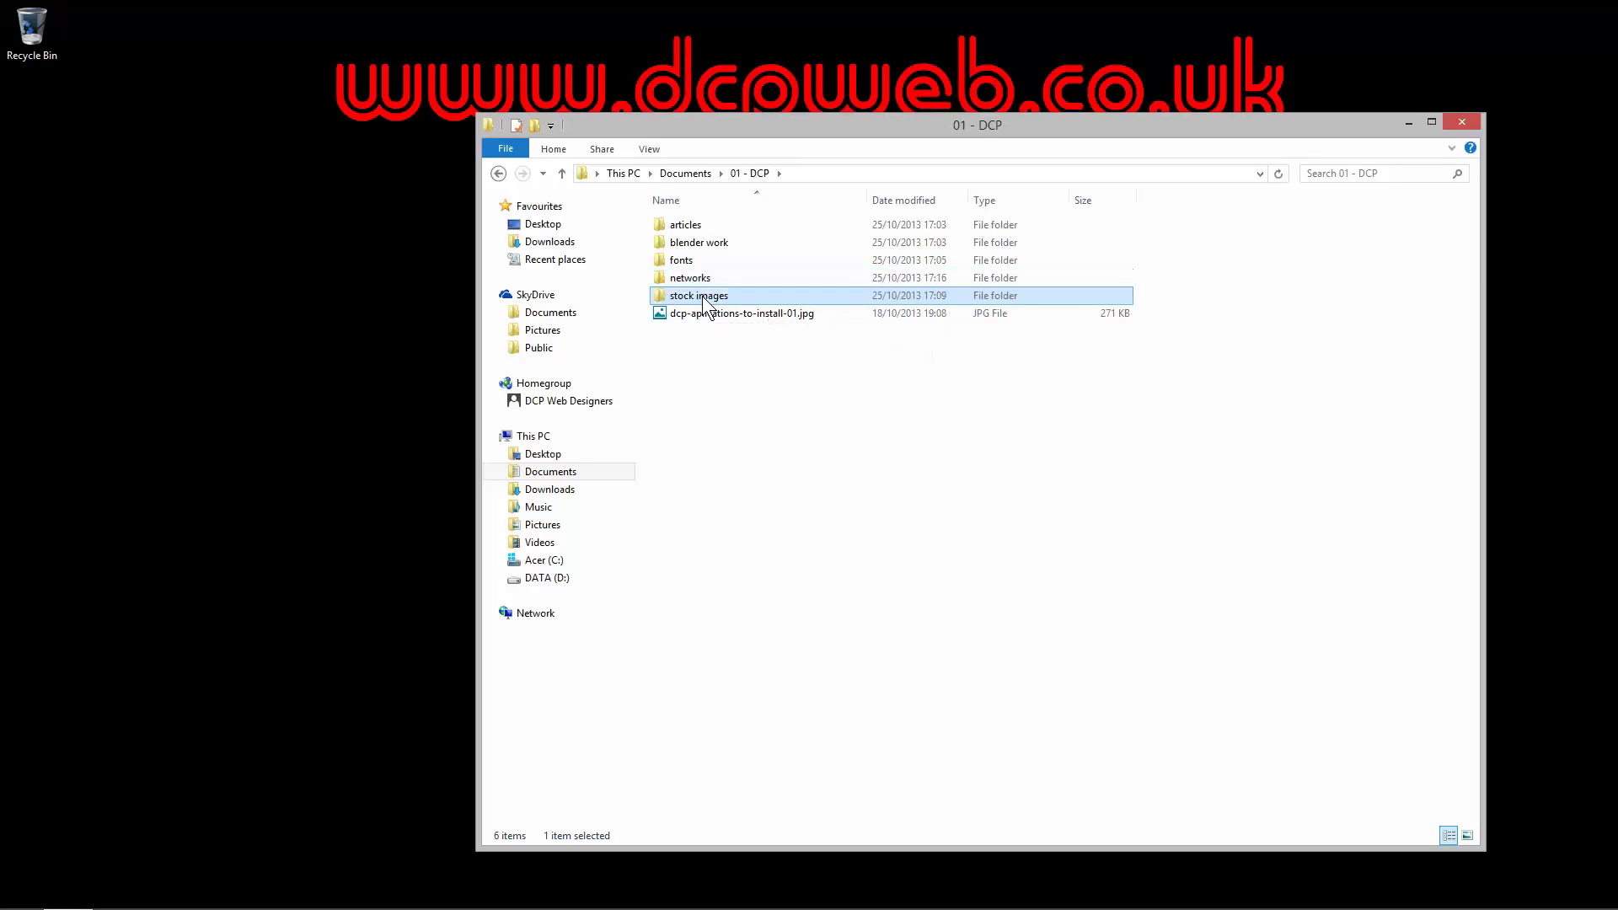
{"action": "left_click", "coordinate": [719, 313]}
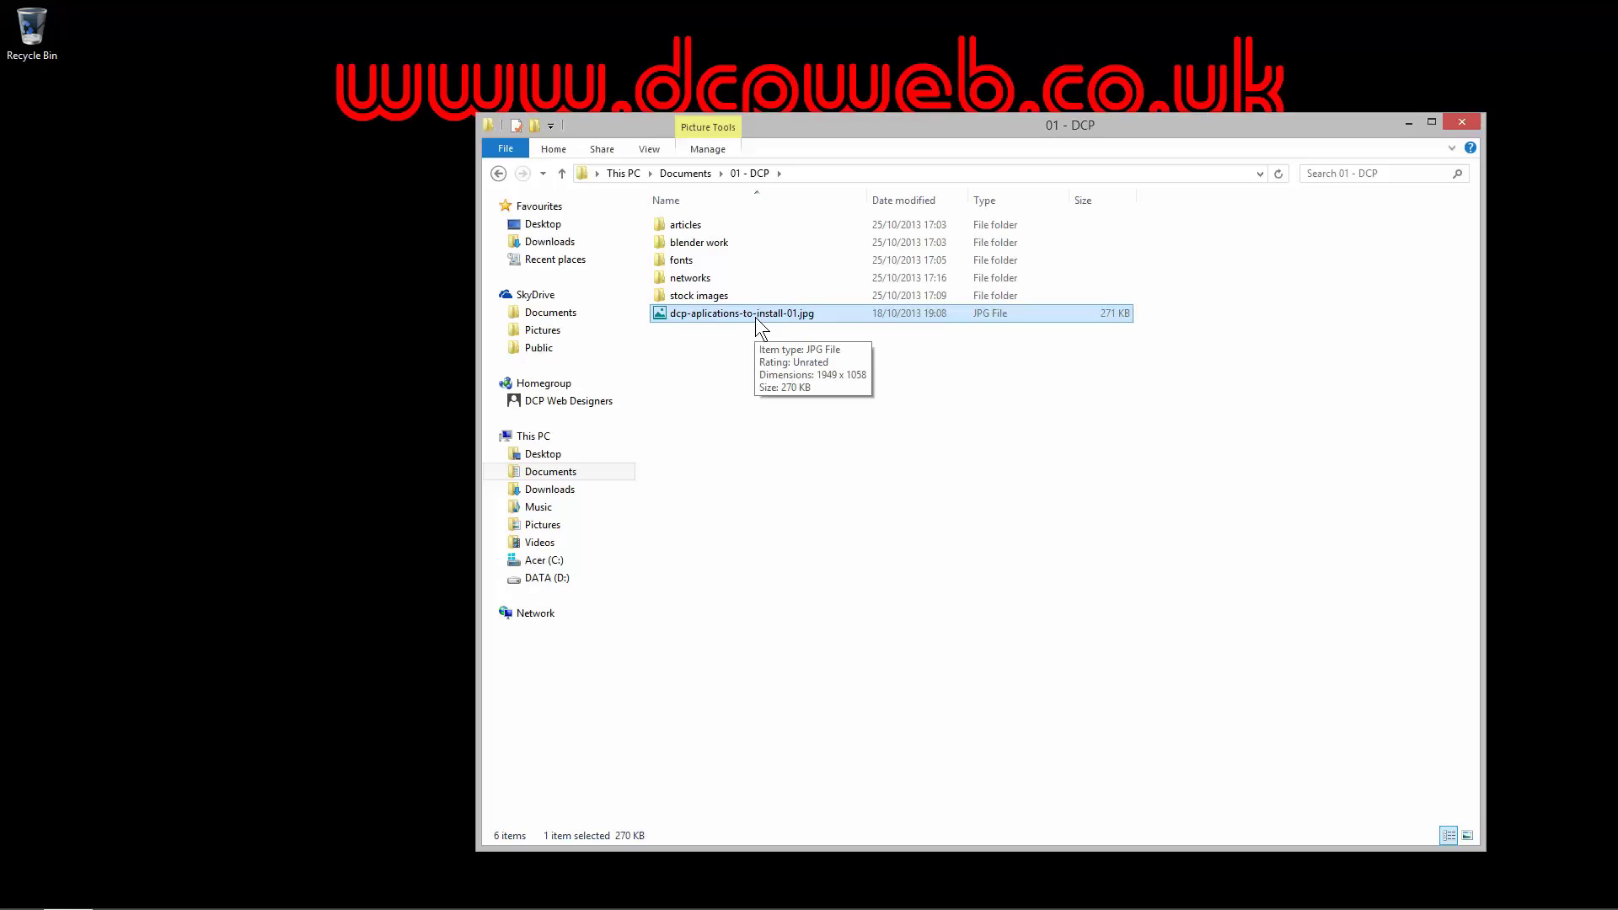
{"action": "key", "text": "Delete"}
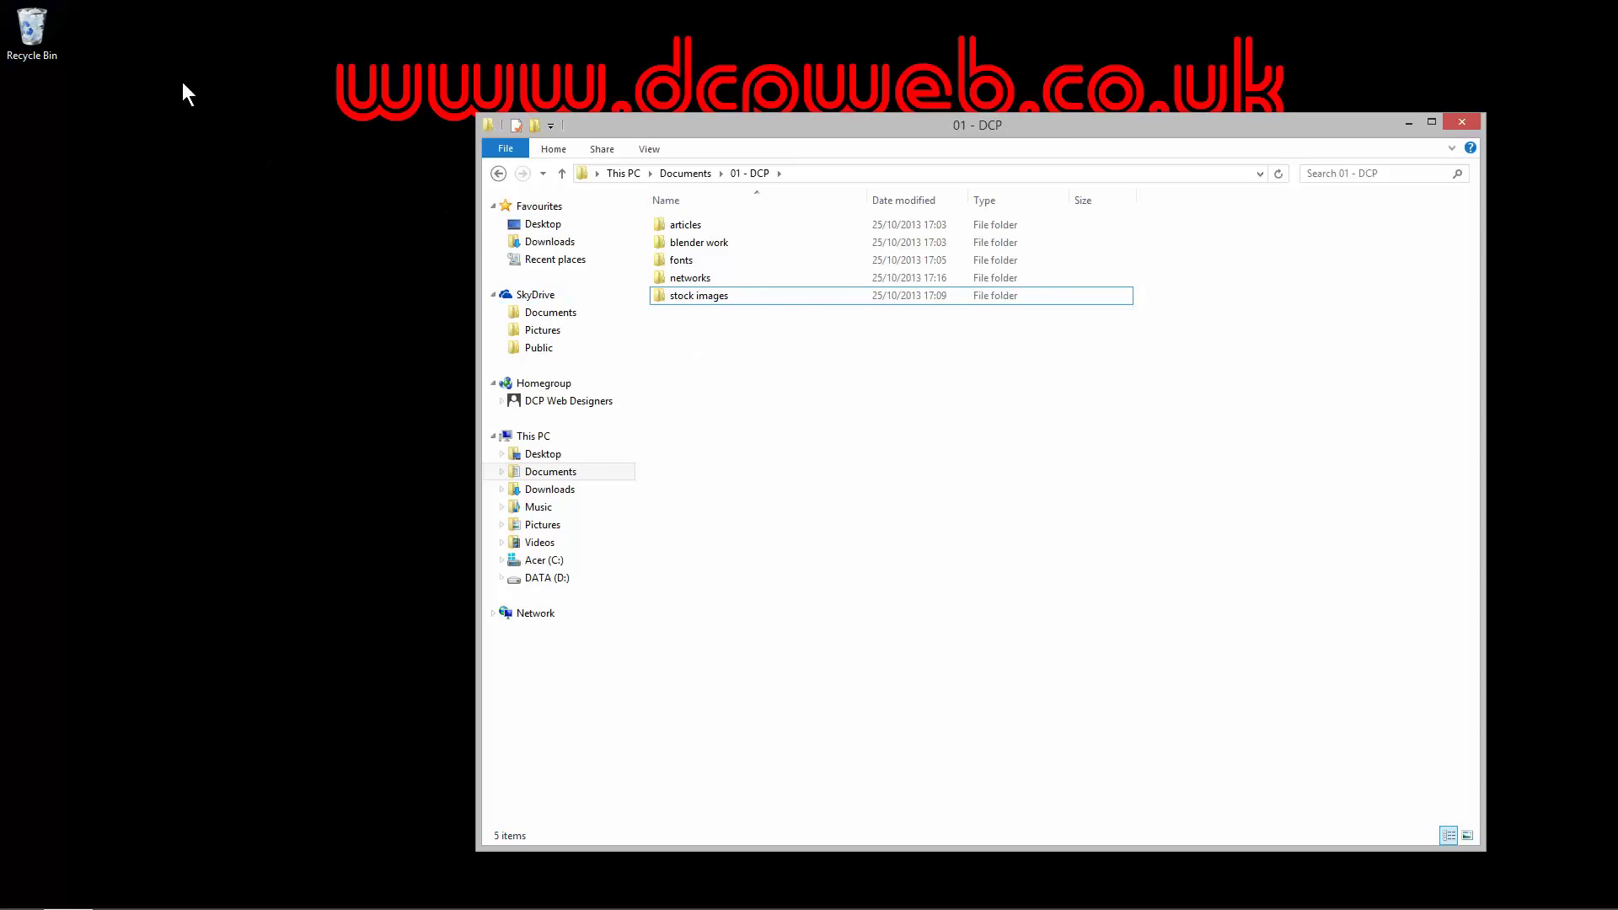
Step: Open the Recycle Bin, snap its window to the left half of the screen and move the 01 - DCP window aside
{"action": "double_click", "coordinate": [39, 39]}
{"action": "left_click_drag", "start_coordinate": [857, 141], "coordinate": [0, 160]}
{"action": "left_click_drag", "start_coordinate": [922, 130], "coordinate": [1109, 79]}
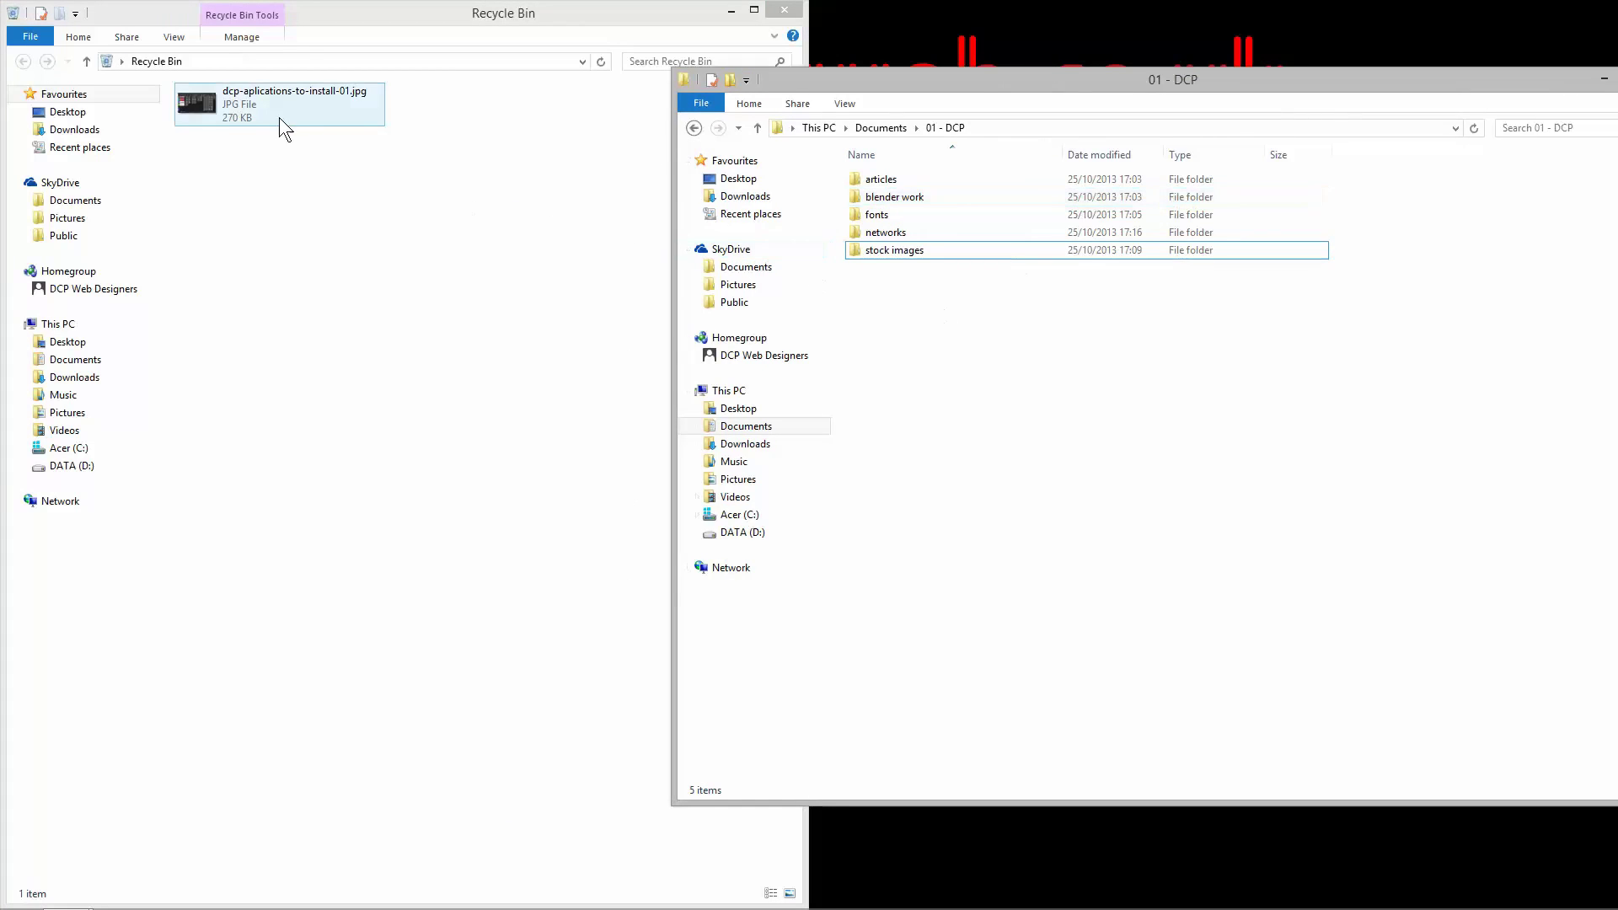
Step: Narrow the Recycle Bin window, restore dcp-aplications-to-install-01.jpg into the 01 - DCP folder and close the Recycle Bin
{"action": "left_click", "coordinate": [533, 18]}
{"action": "left_click_drag", "start_coordinate": [805, 47], "coordinate": [521, 48]}
{"action": "left_click_drag", "start_coordinate": [271, 104], "coordinate": [1070, 331]}
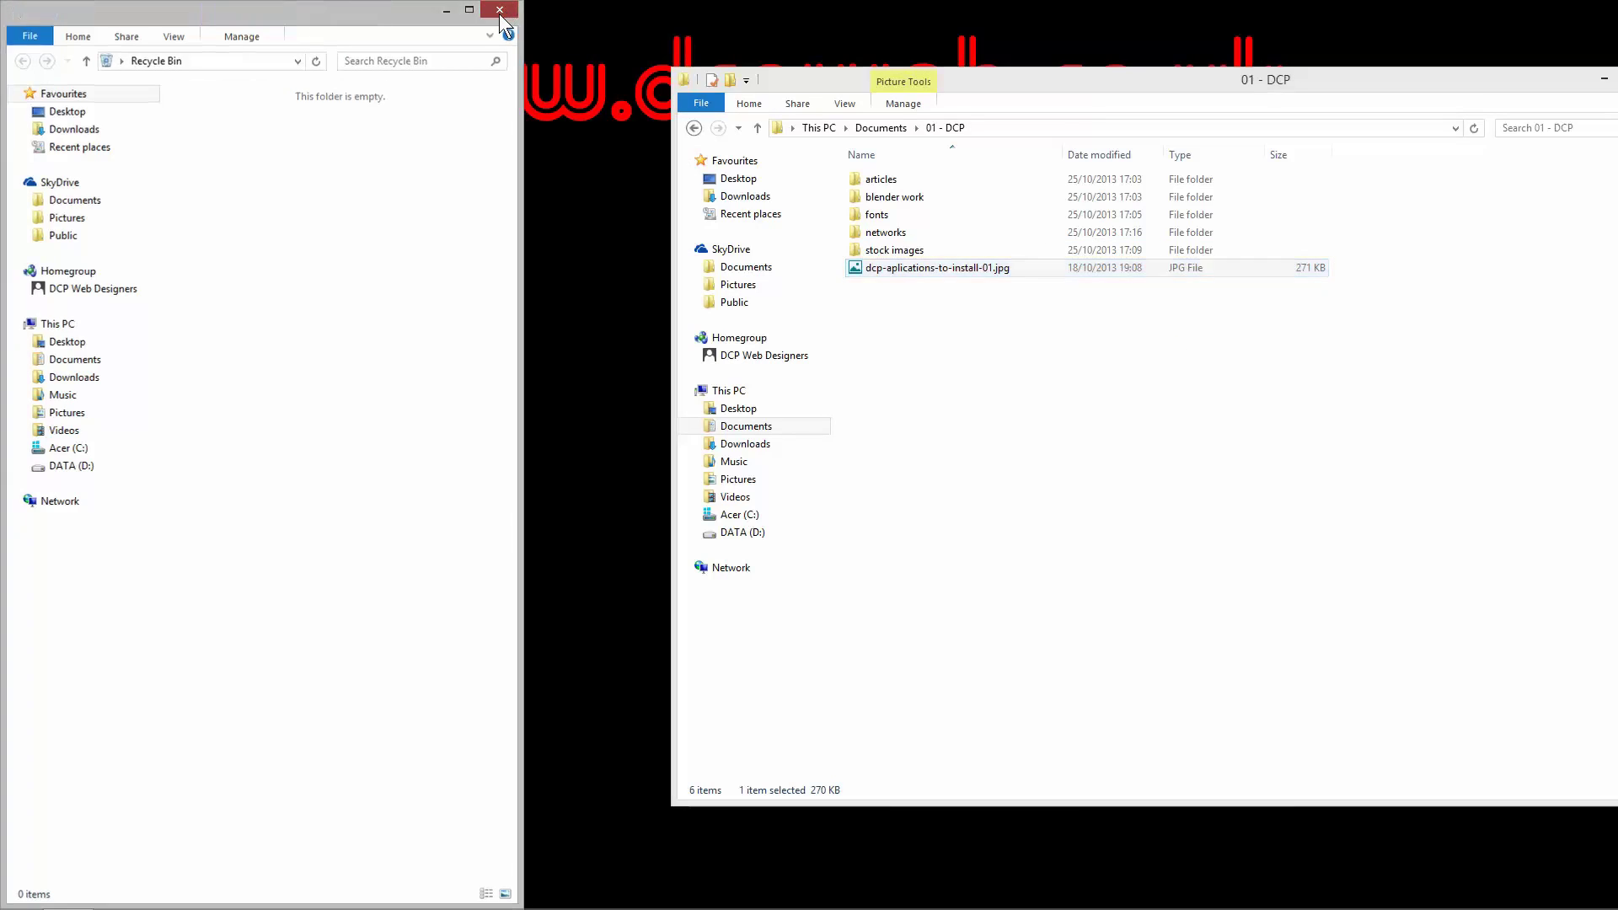
{"action": "left_click", "coordinate": [508, 15]}
Step: Delete the restored dcp-aplications-to-install-01.jpg from 01 - DCP again and open the Recycle Bin
{"action": "right_click", "coordinate": [944, 266]}
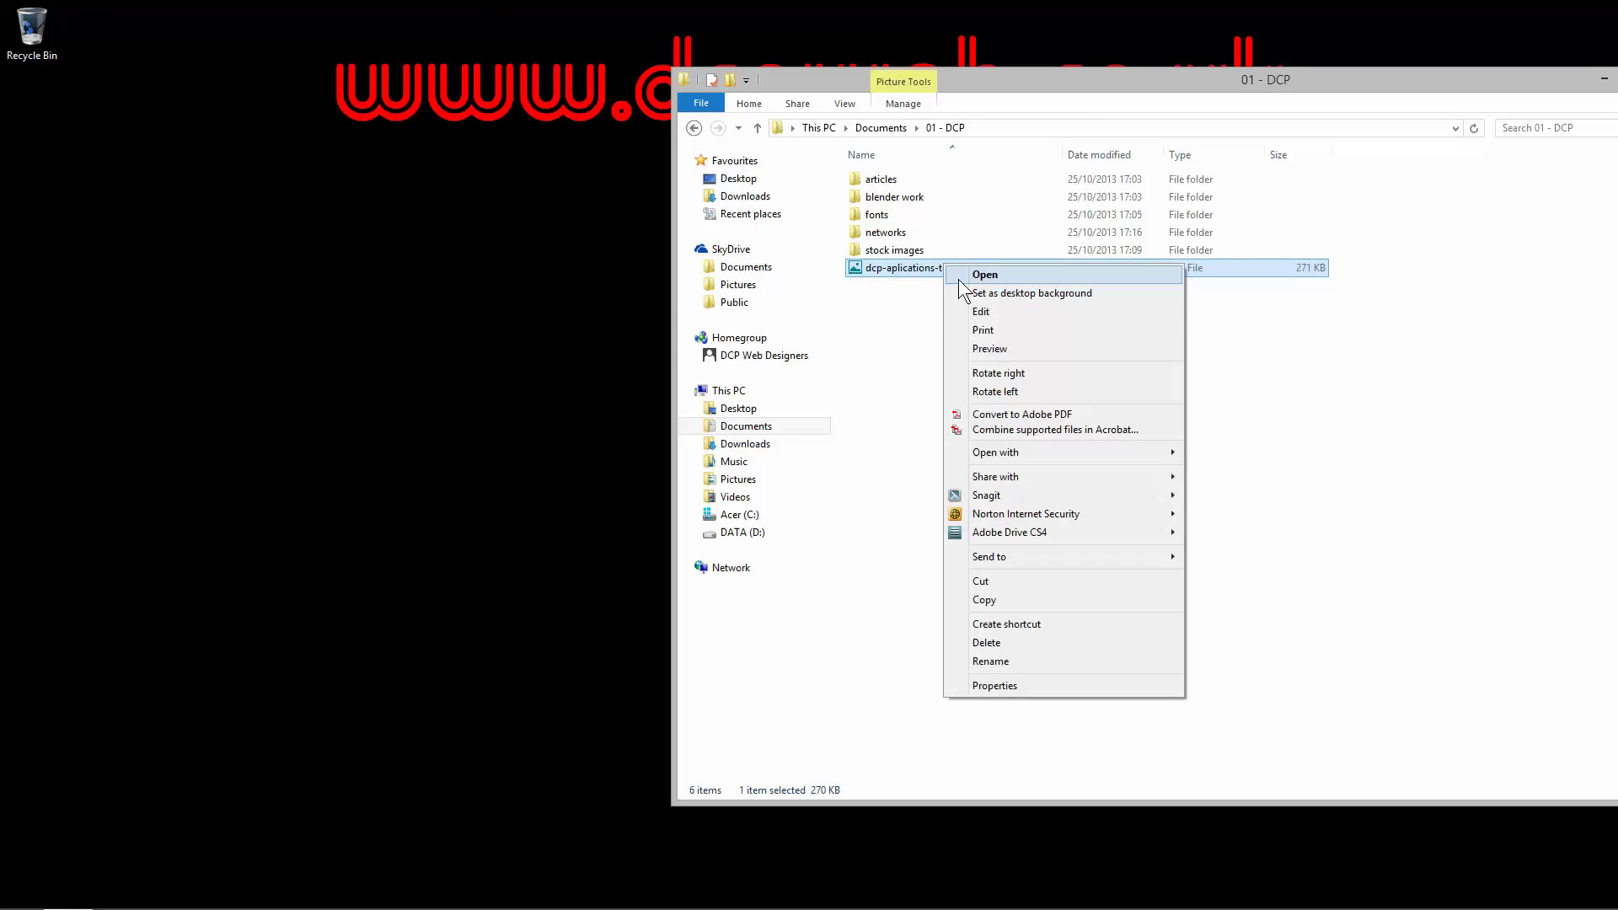
{"action": "left_click", "coordinate": [994, 645]}
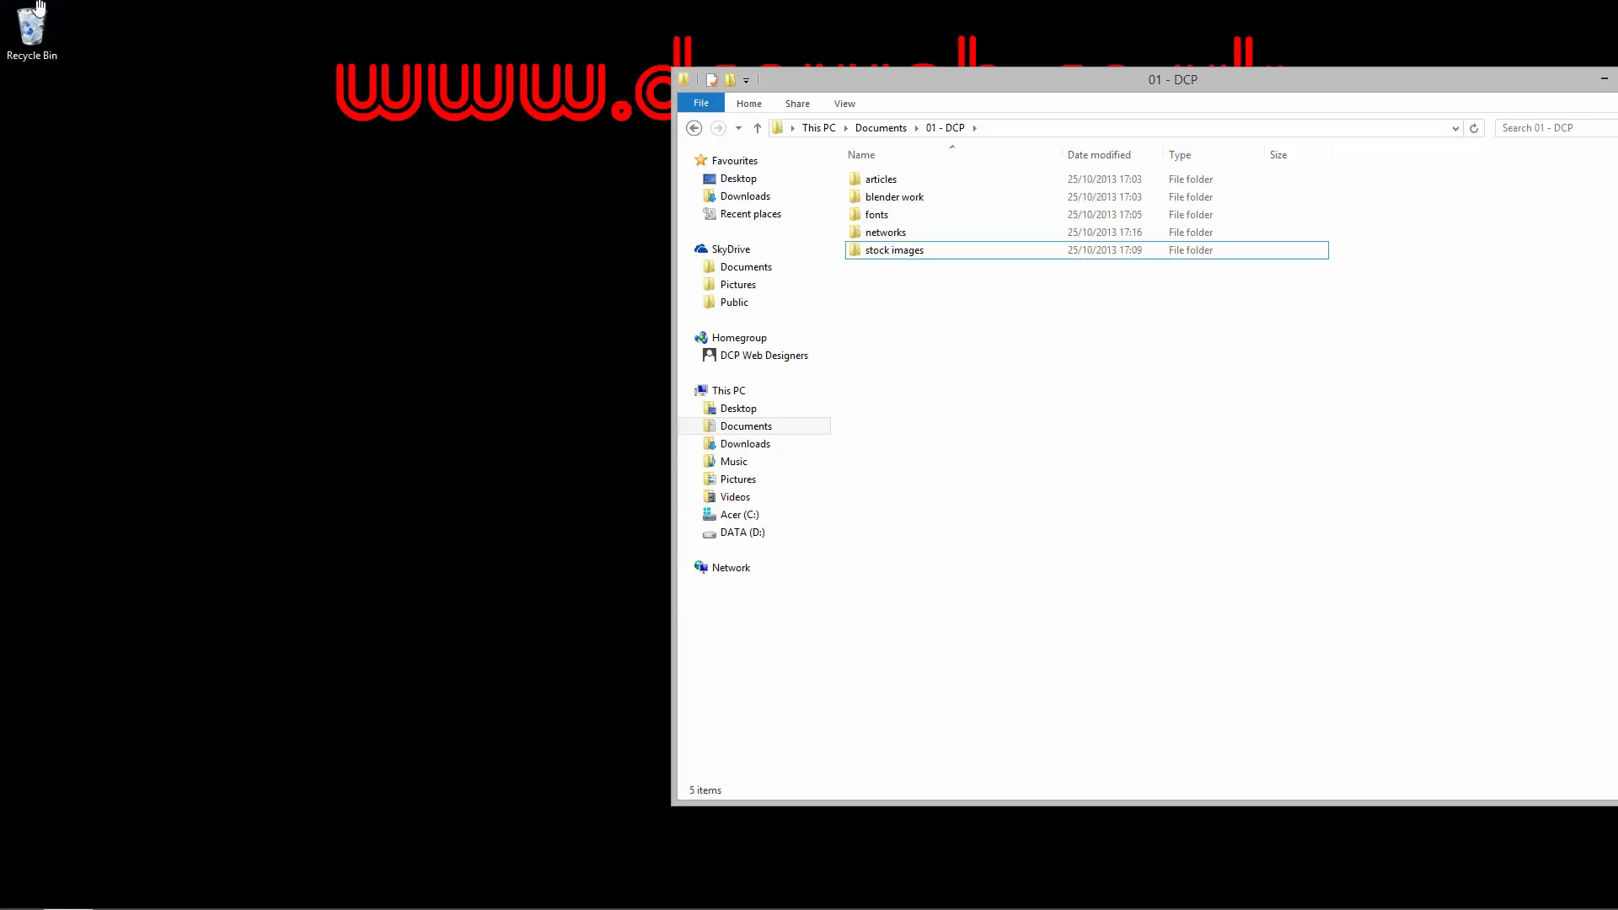
{"action": "double_click", "coordinate": [29, 28]}
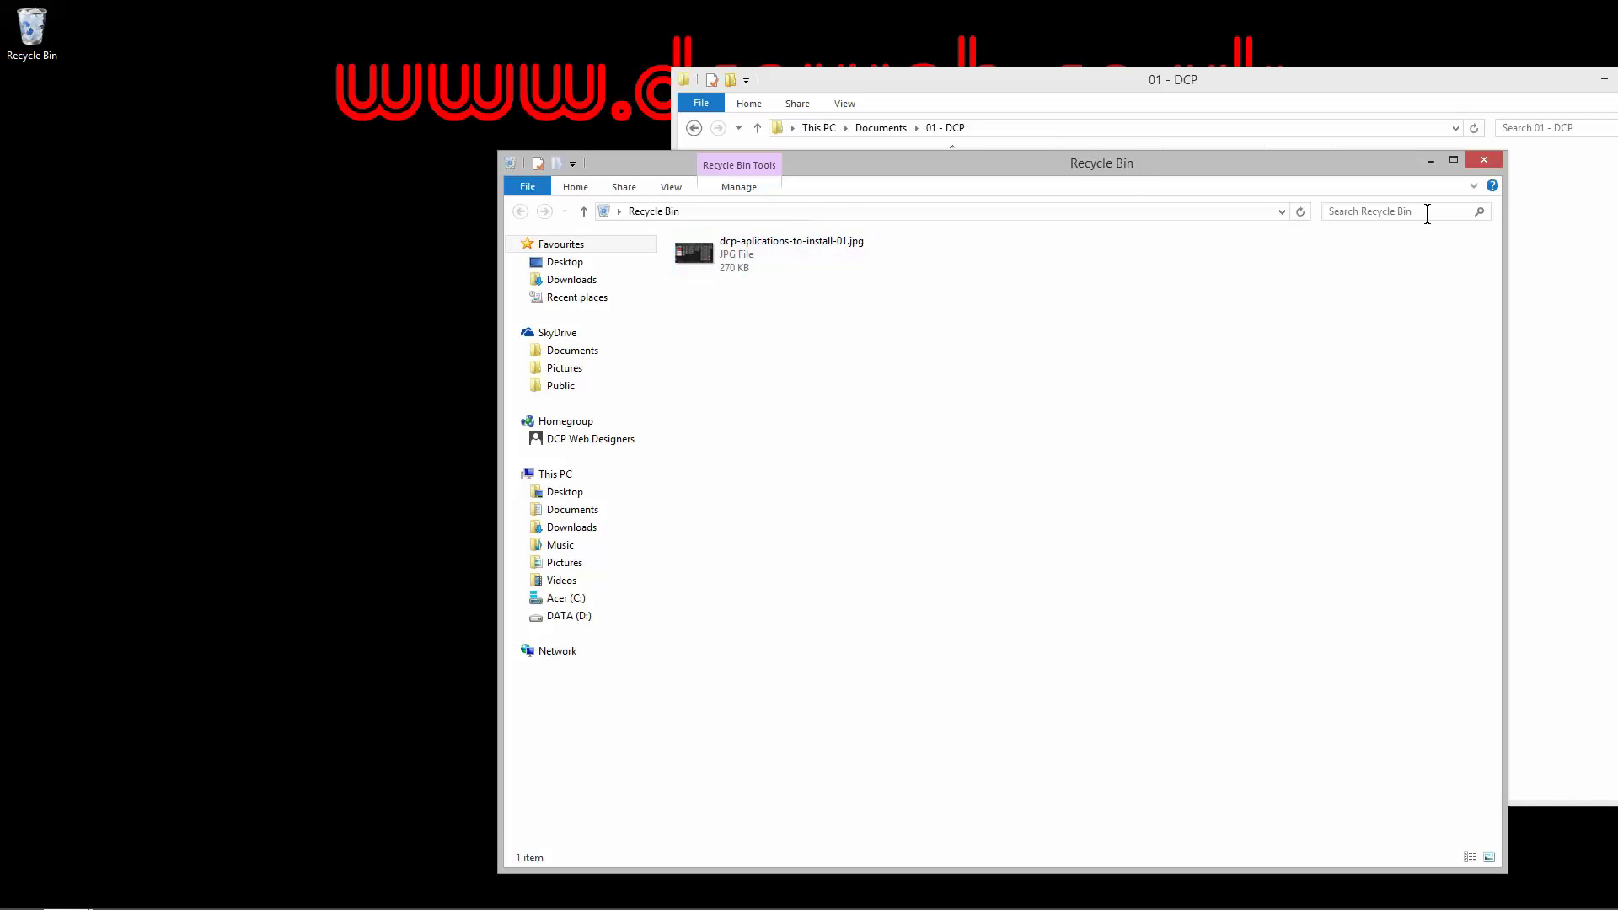
Step: Empty the Recycle Bin to permanently delete dcp-aplications-to-install-01.jpg, and open the bin briefly to check its contents
{"action": "left_click", "coordinate": [1483, 160]}
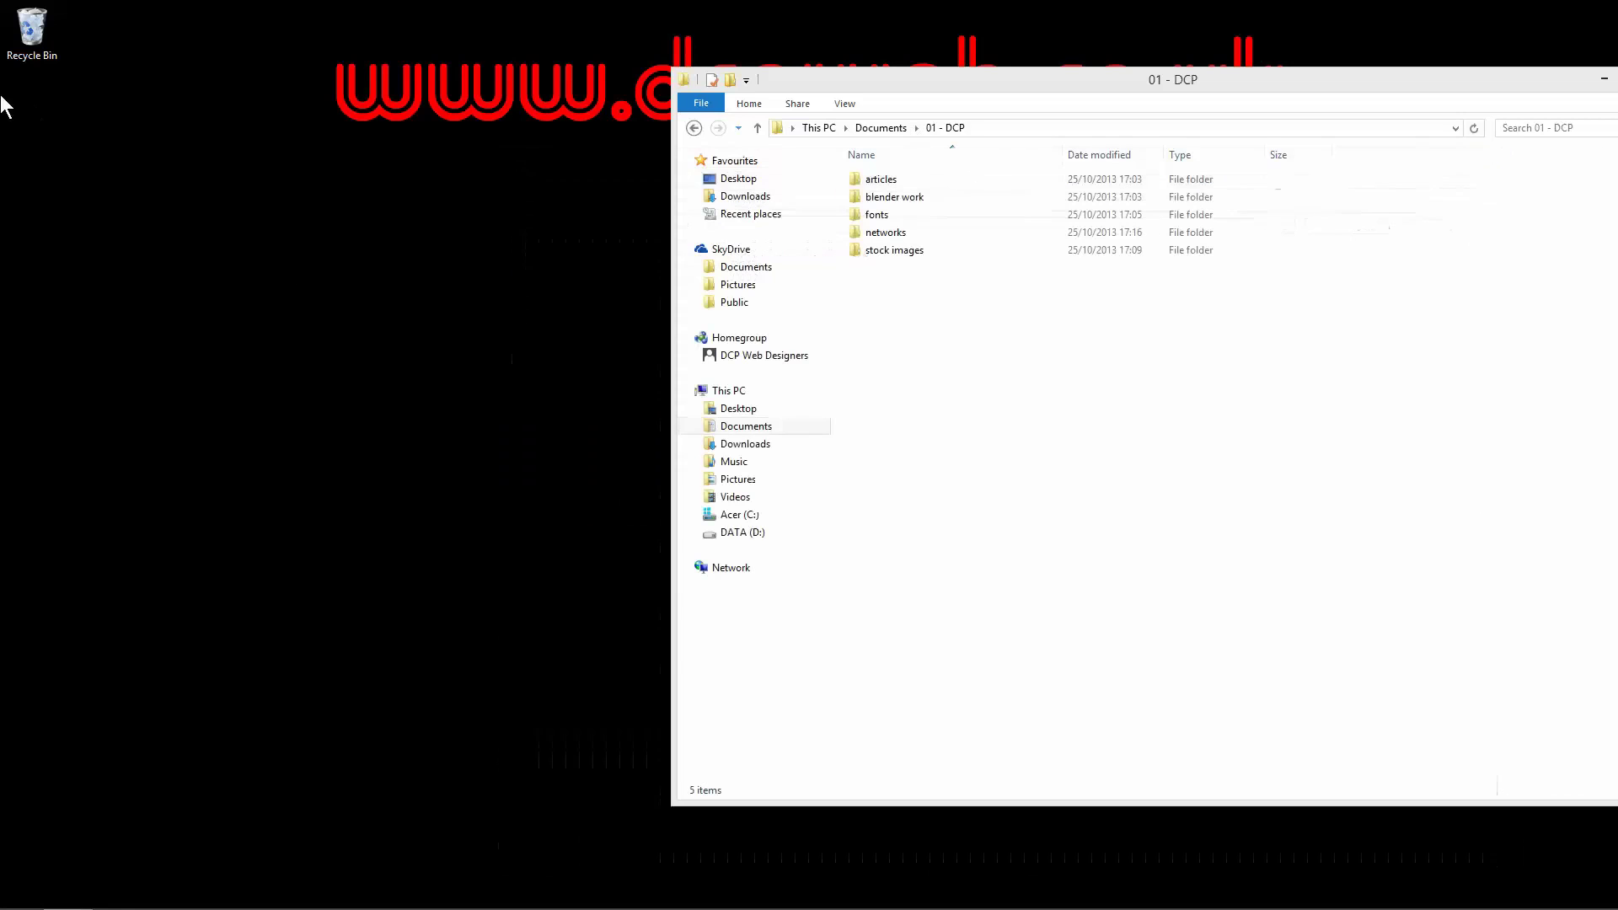
{"action": "right_click", "coordinate": [29, 42]}
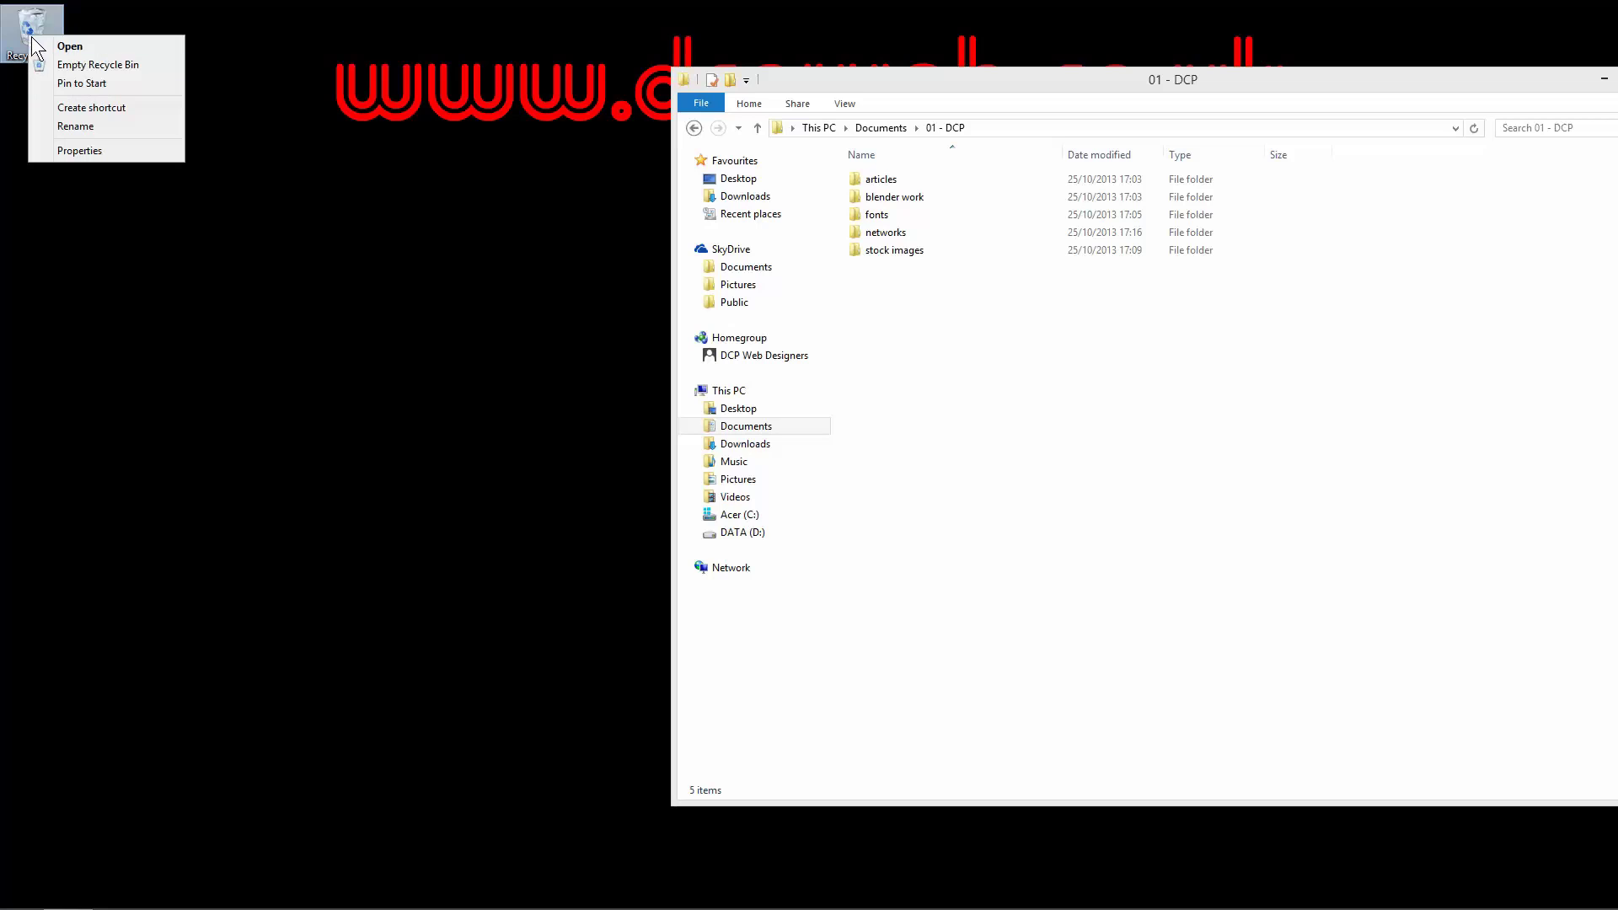
{"action": "left_click", "coordinate": [75, 67]}
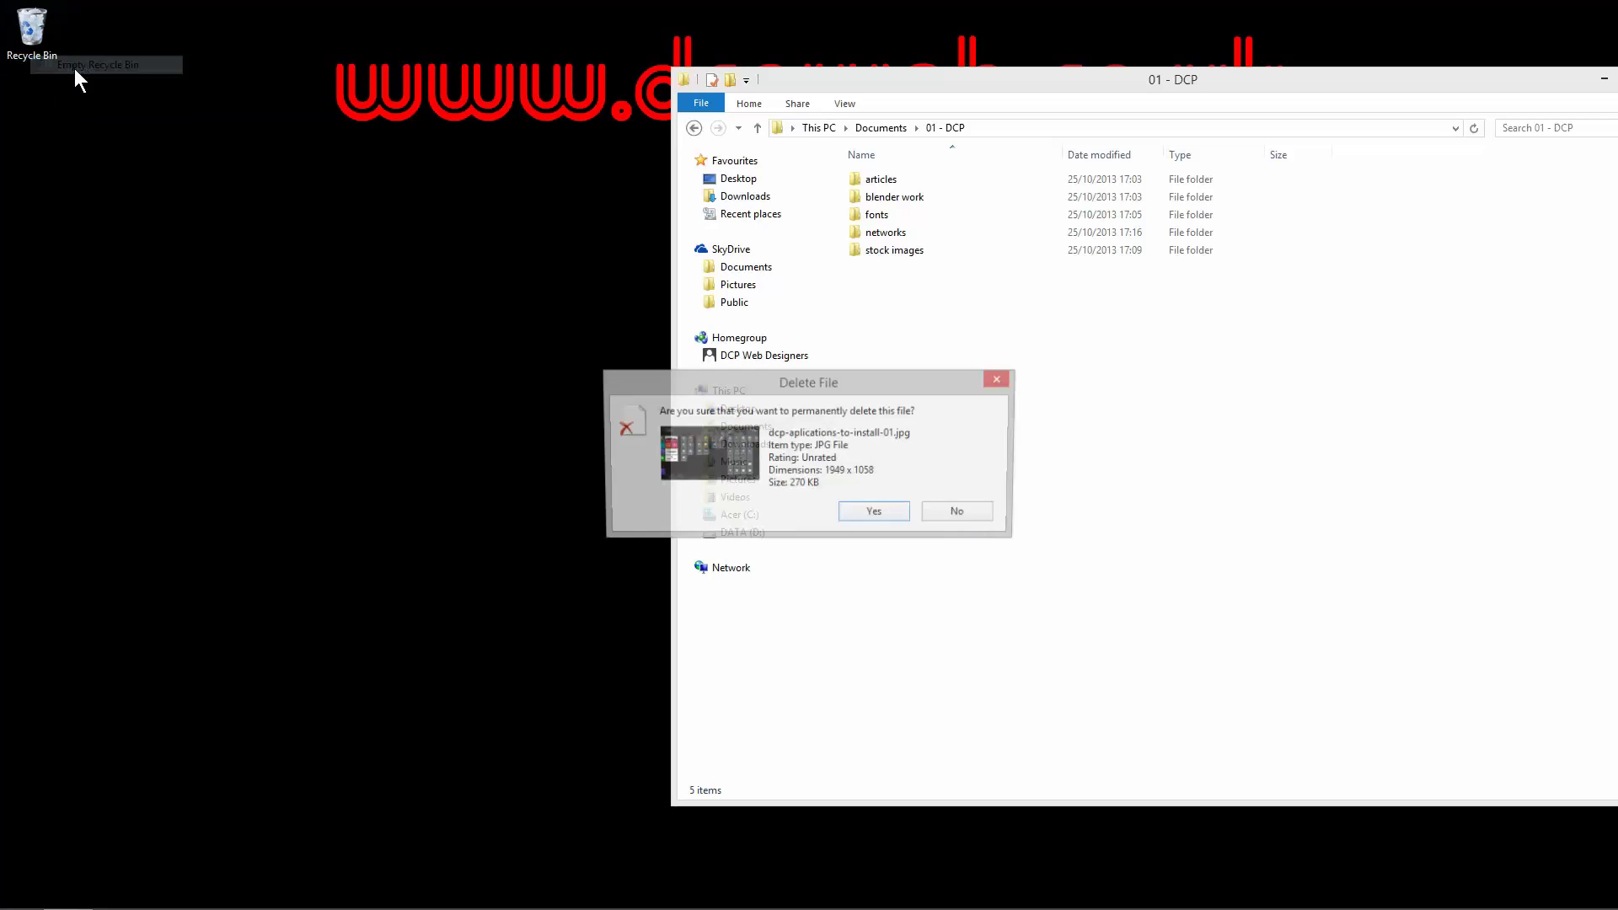
{"action": "left_click", "coordinate": [872, 513]}
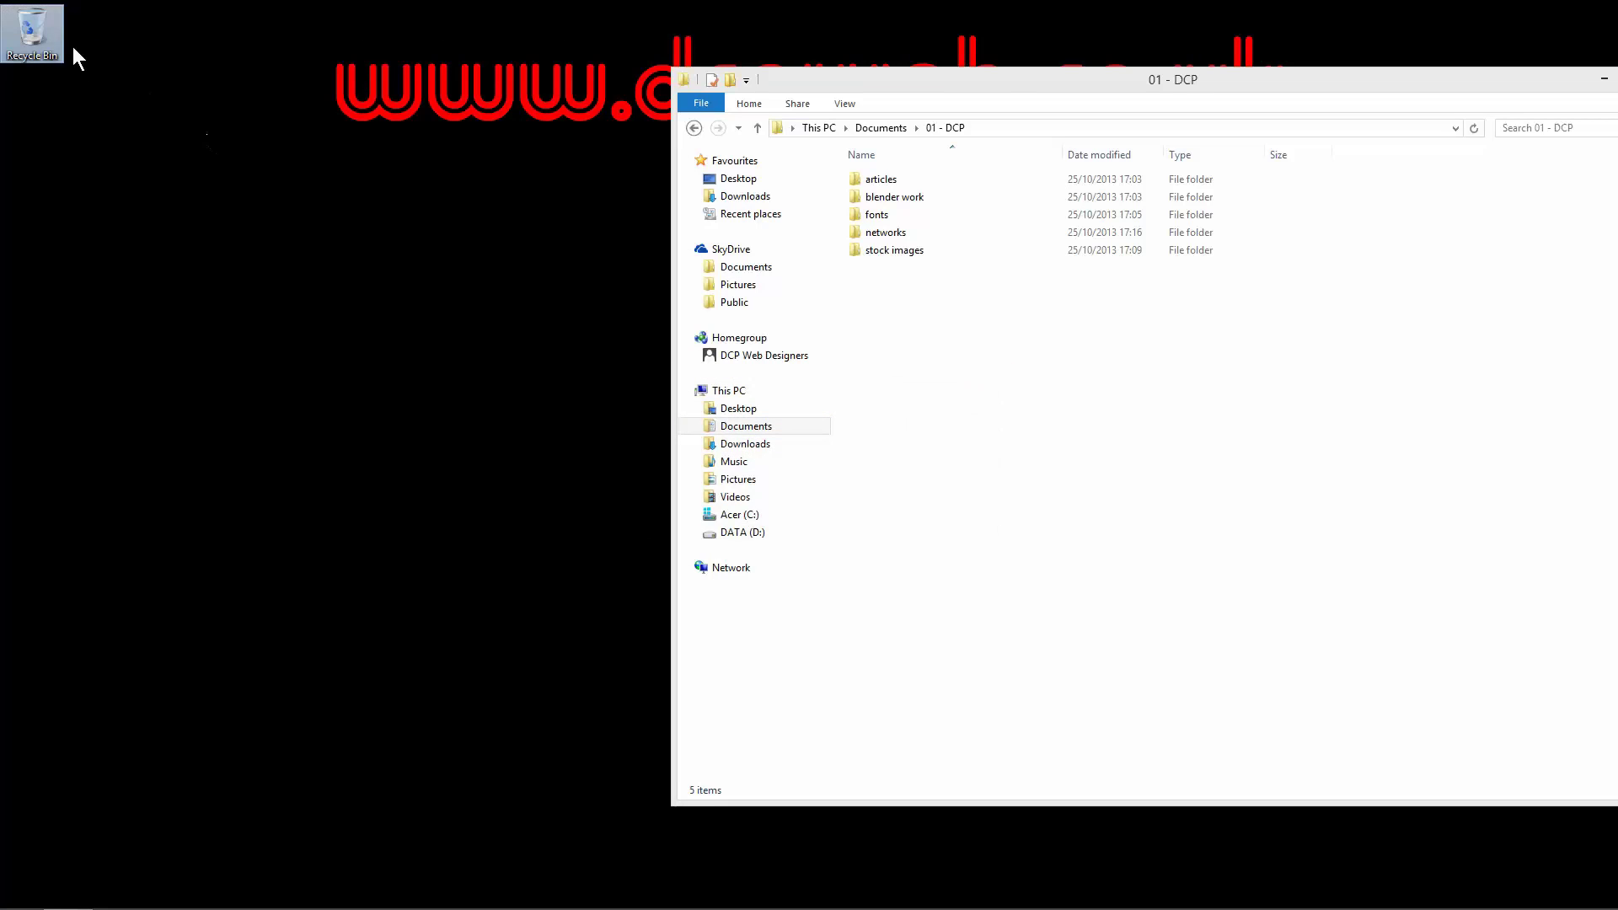
{"action": "double_click", "coordinate": [38, 32]}
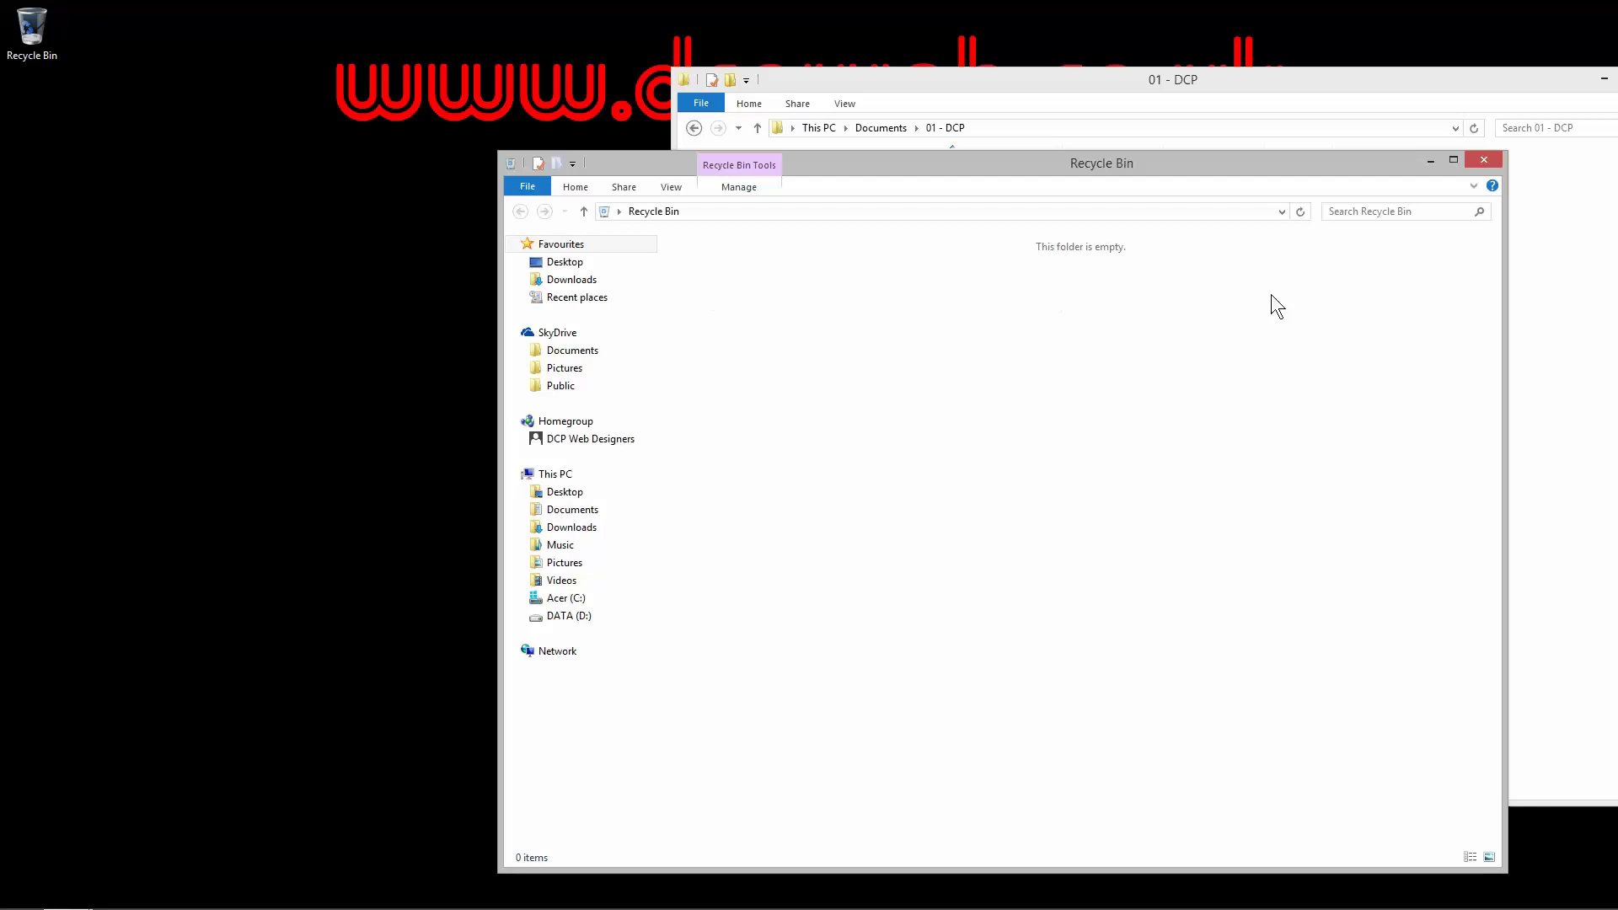
{"action": "left_click", "coordinate": [1488, 160]}
Step: Move the 01 - DCP window towards the centre of the desktop and close it
{"action": "left_click_drag", "start_coordinate": [1228, 80], "coordinate": [1004, 62]}
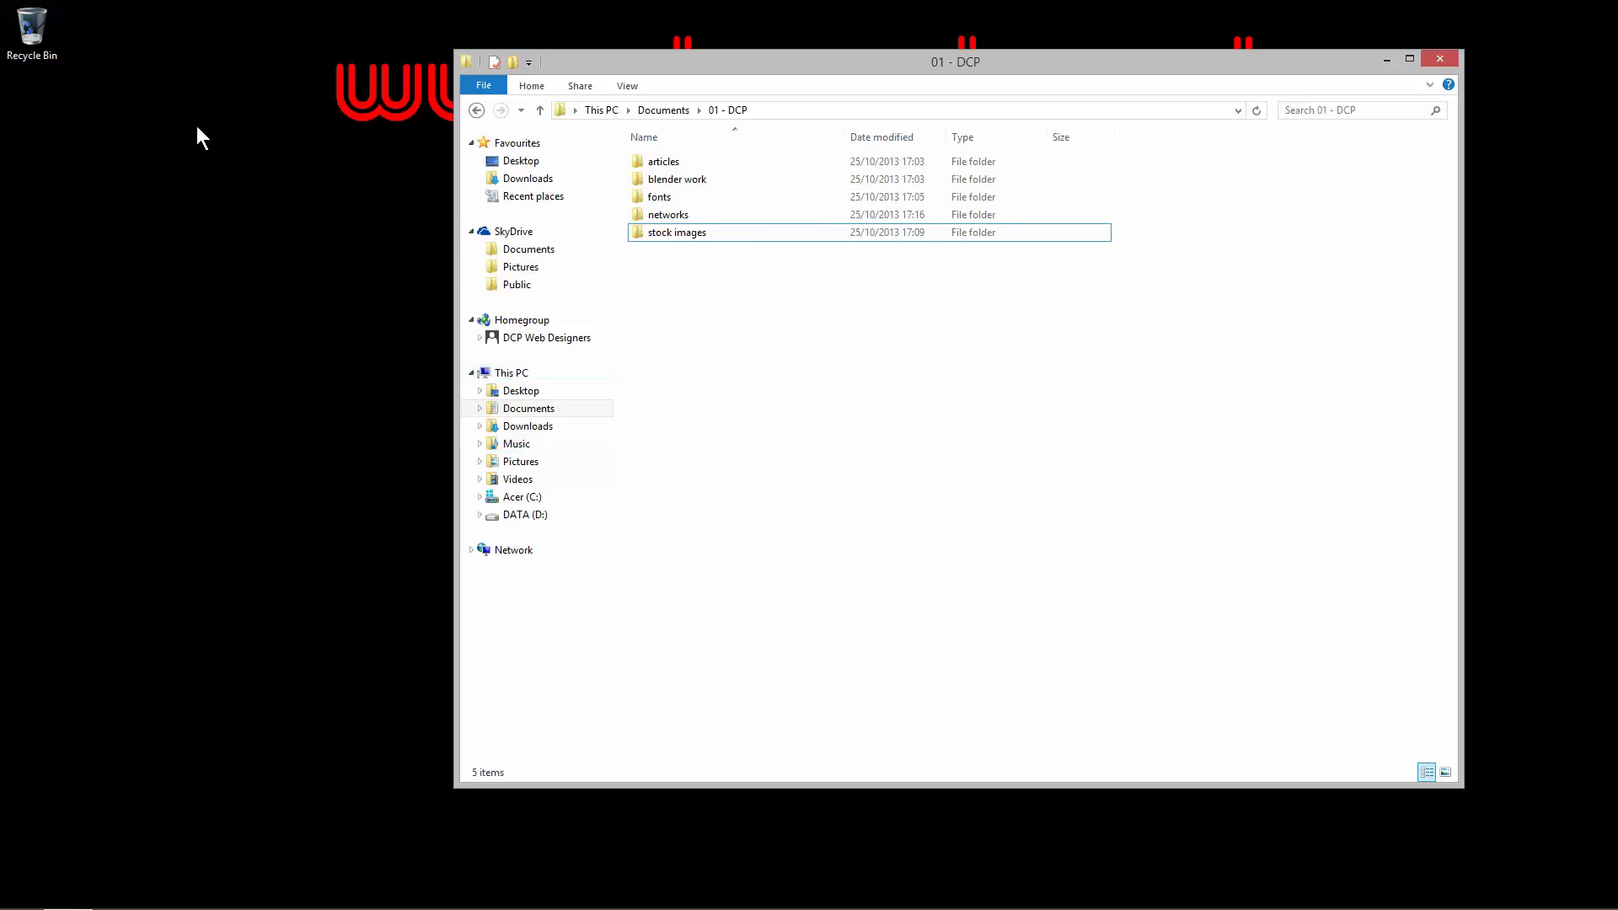
{"action": "left_click", "coordinate": [176, 234]}
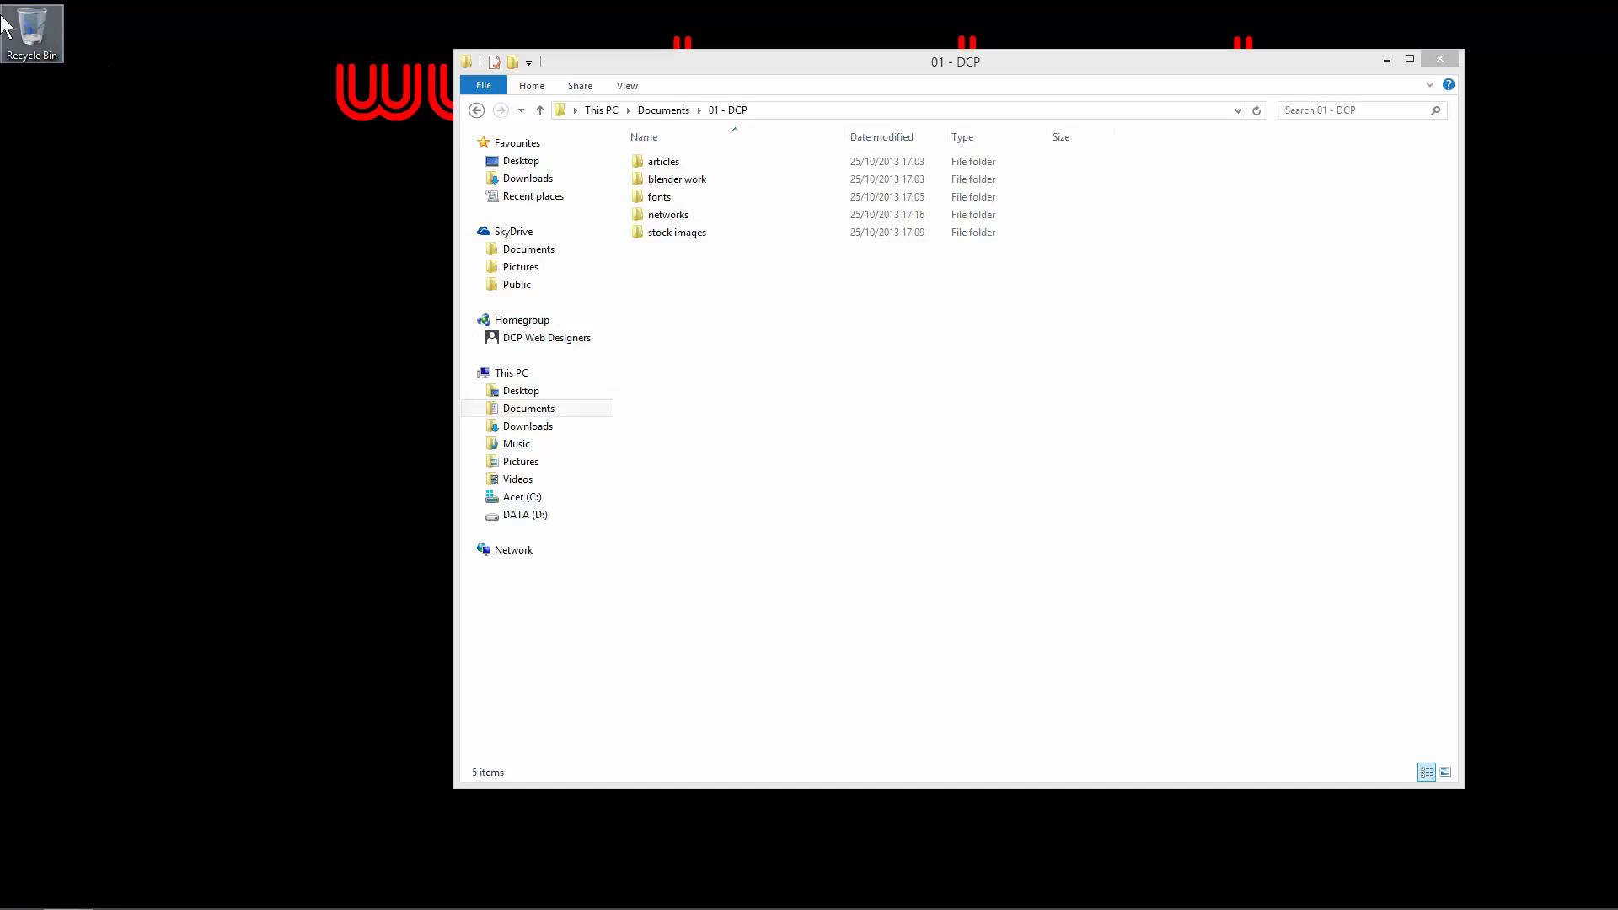
{"action": "left_click", "coordinate": [827, 411]}
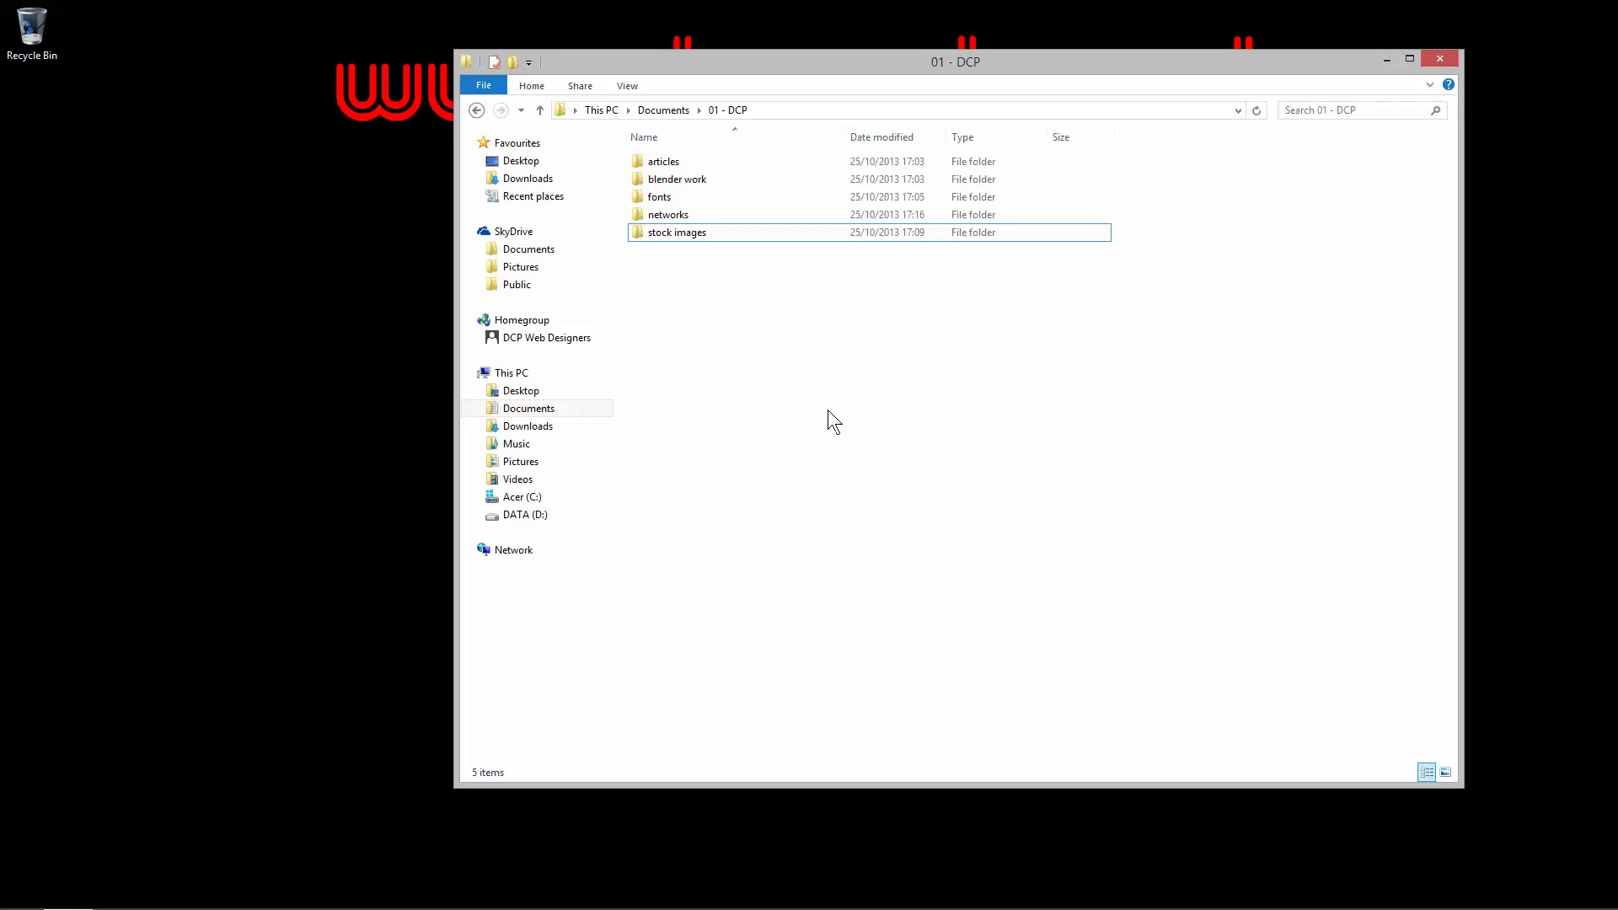
{"action": "left_click", "coordinate": [177, 211]}
{"action": "left_click", "coordinate": [794, 315]}
{"action": "left_click", "coordinate": [1011, 233]}
{"action": "left_click", "coordinate": [1184, 171]}
{"action": "left_click", "coordinate": [1440, 59]}
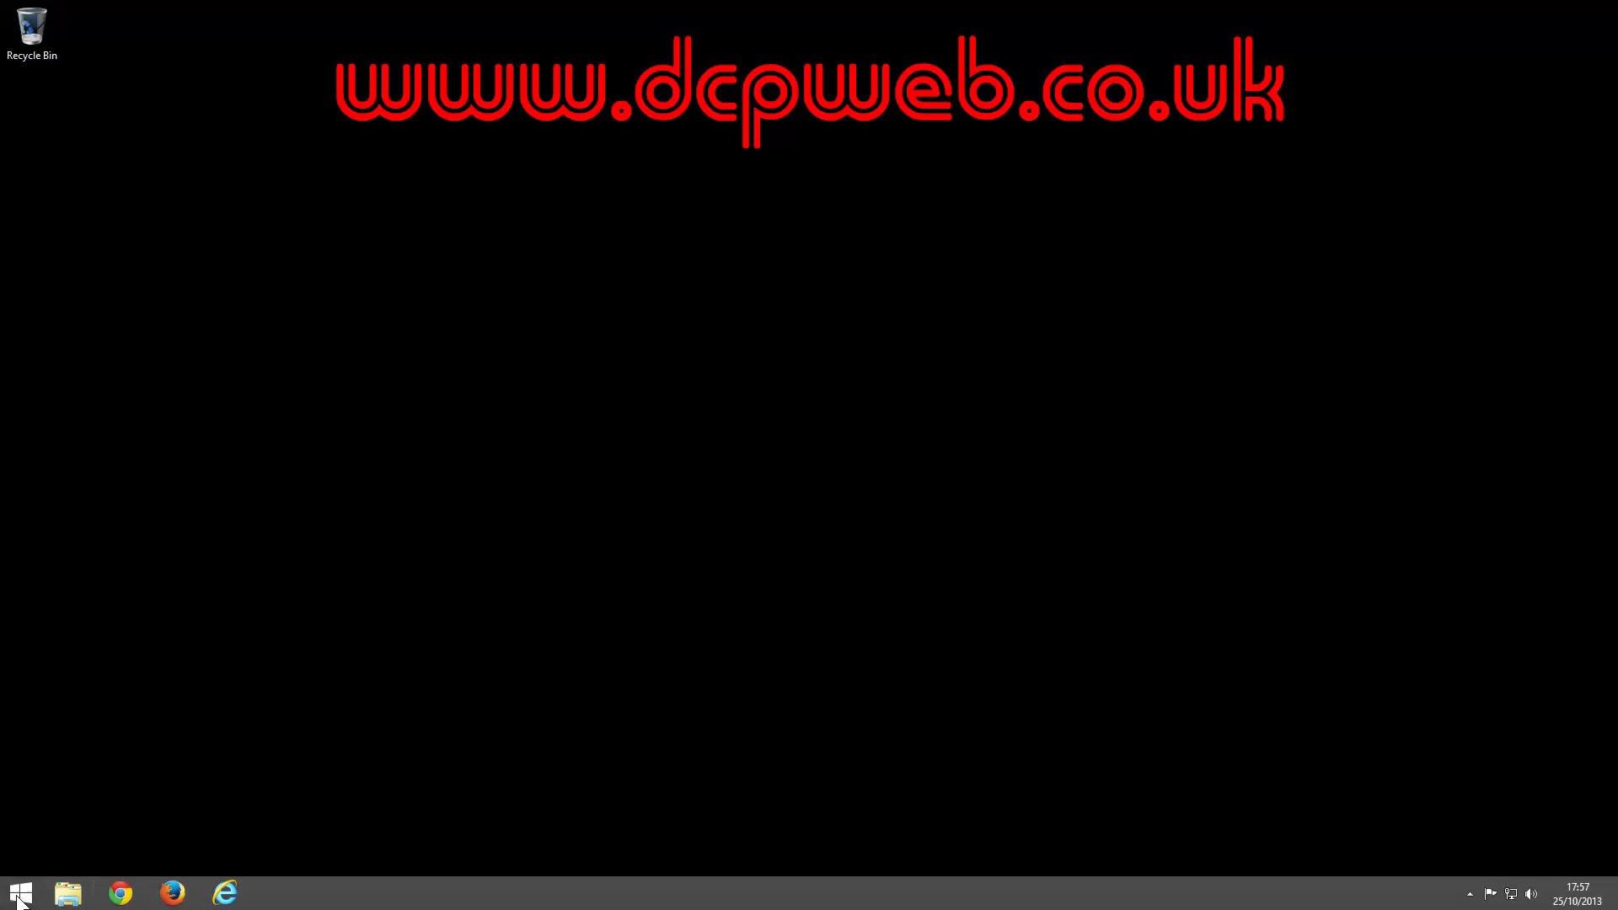
Step: Open the Store from the Start screen and browse its Picks for you, Top paid and Top free sections
{"action": "left_click", "coordinate": [21, 894]}
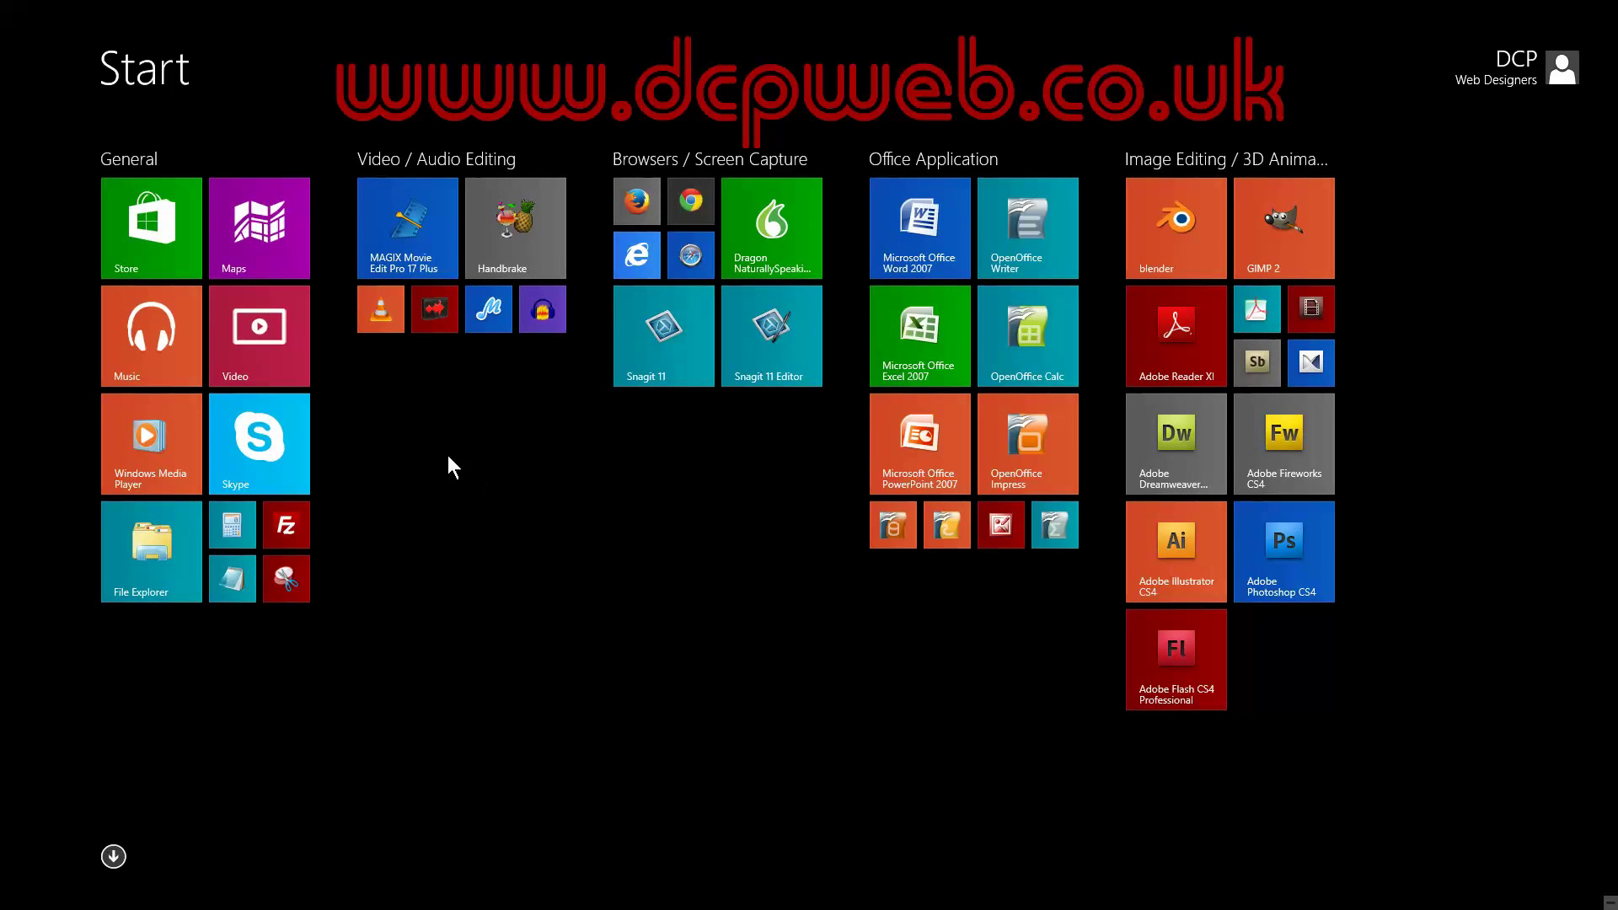
{"action": "left_click", "coordinate": [153, 234]}
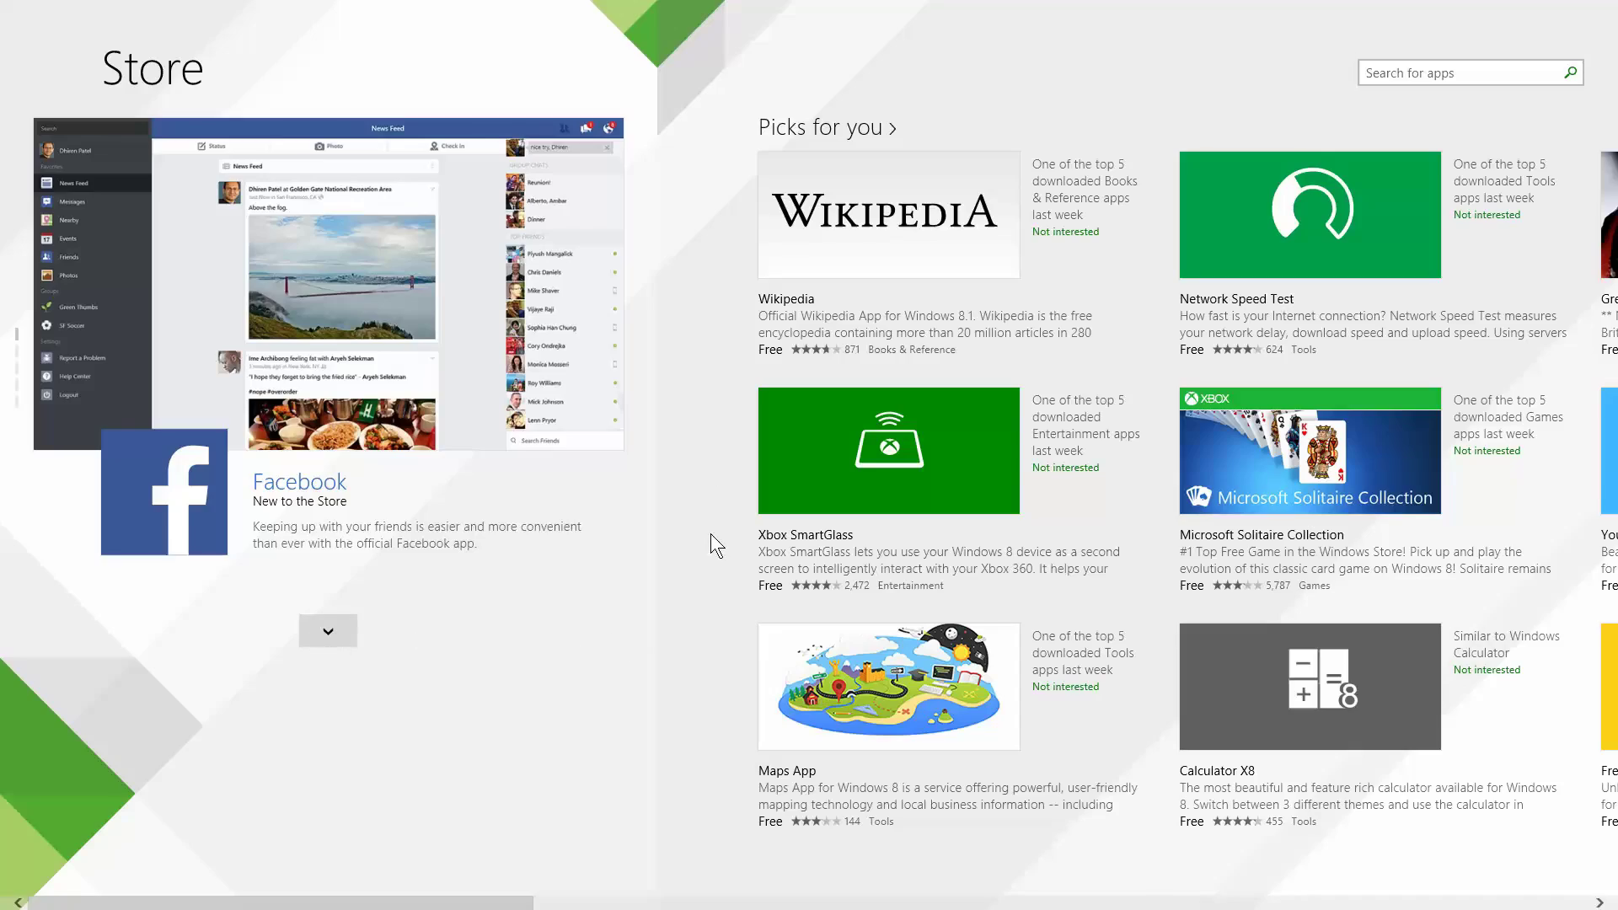
{"action": "scroll", "coordinate": [710, 533], "scroll_direction": "down", "scroll_amount": 10}
{"action": "scroll", "coordinate": [711, 535], "scroll_direction": "up", "scroll_amount": 10}
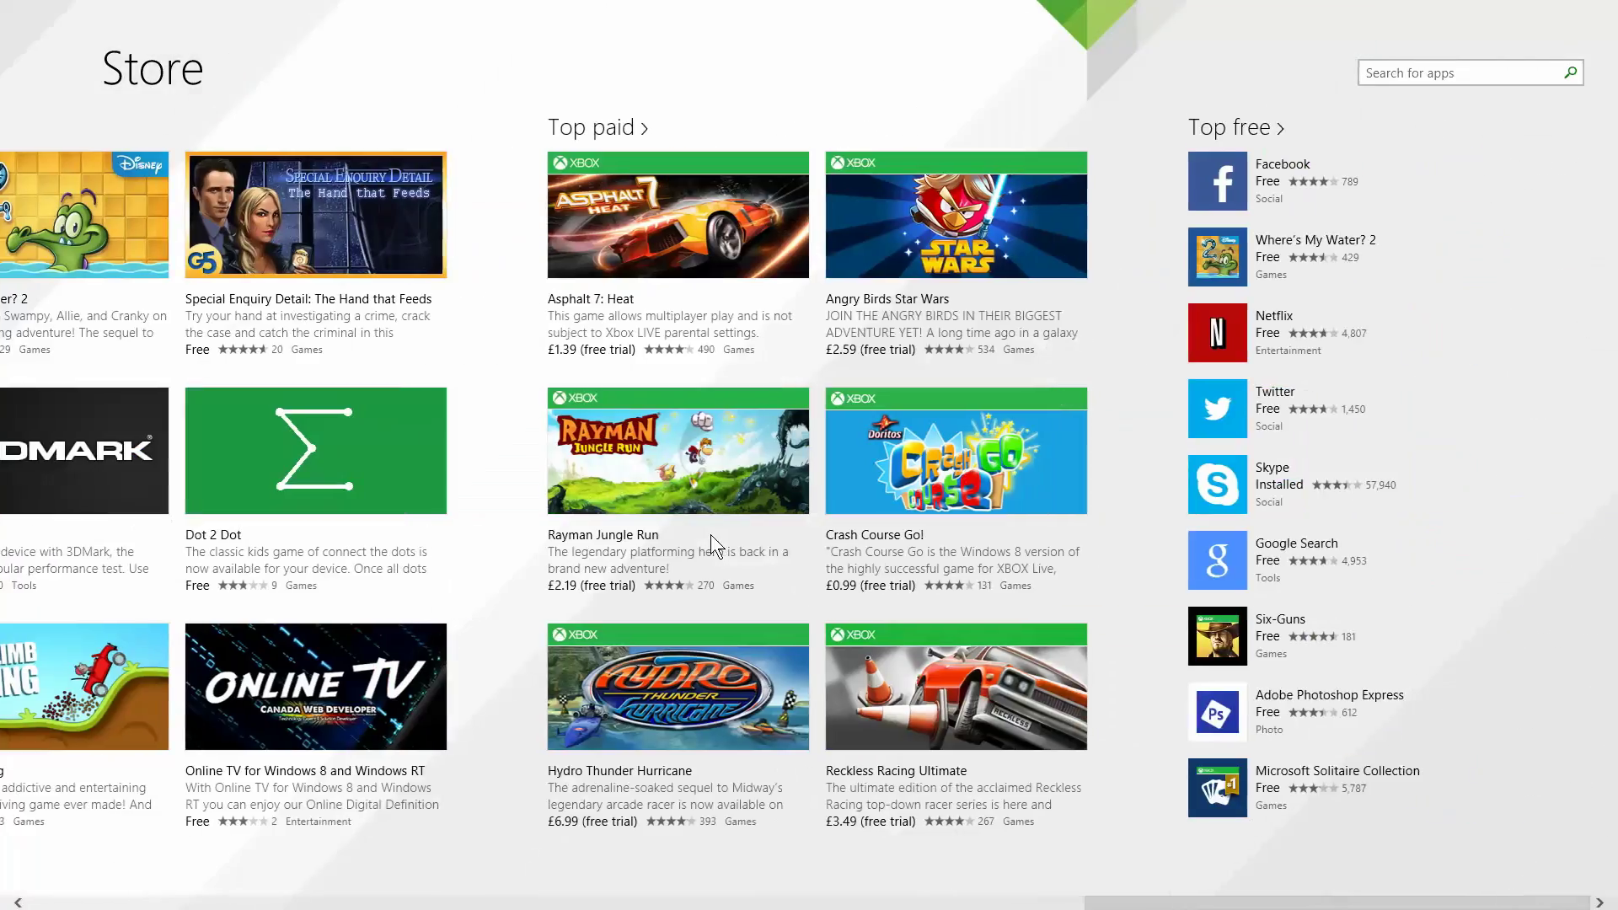
{"action": "scroll", "coordinate": [711, 534], "scroll_direction": "up", "scroll_amount": 3}
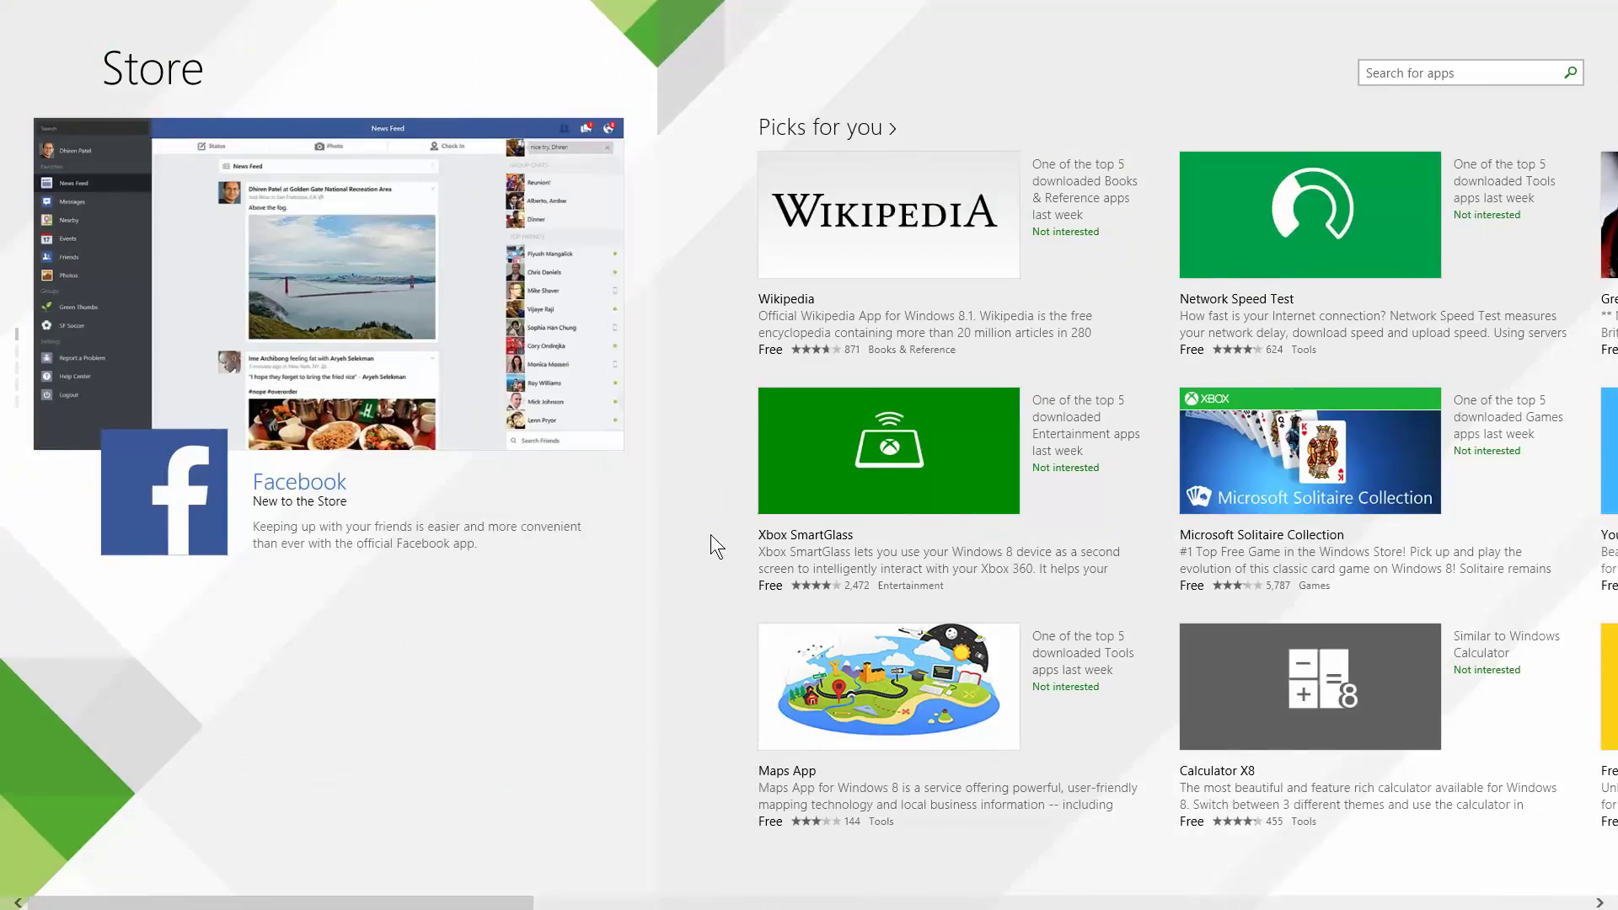
{"action": "scroll", "coordinate": [710, 534], "scroll_direction": "down", "scroll_amount": 6}
{"action": "scroll", "coordinate": [711, 535], "scroll_direction": "down", "scroll_amount": 5}
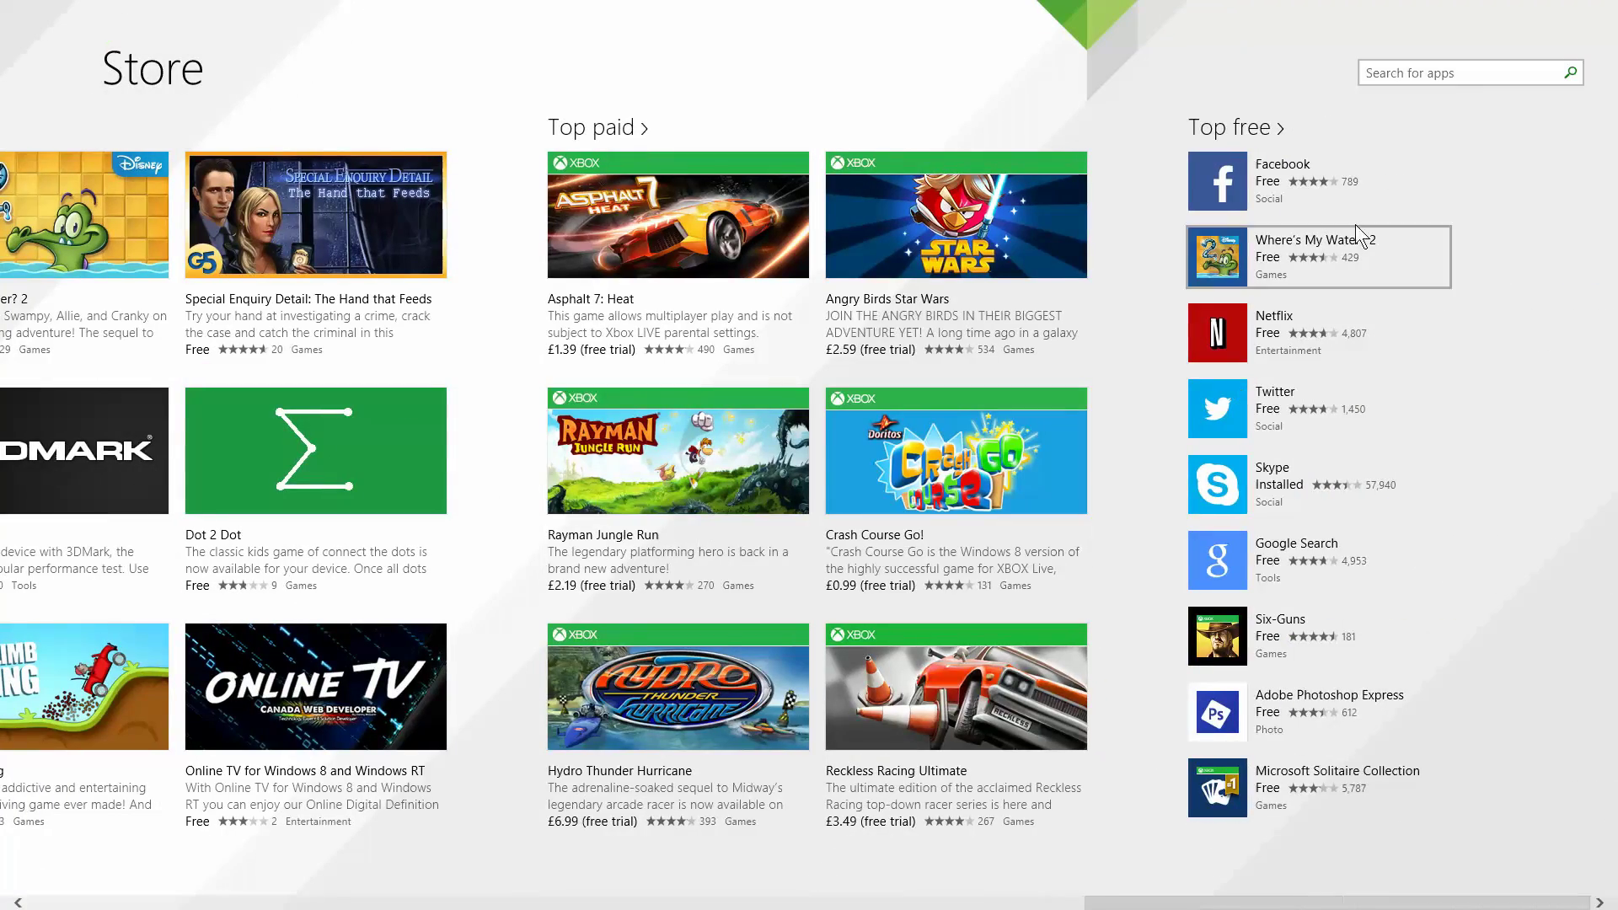
Step: Search the Store for "ted", install the free app TEDTalks HD and view its installation progress
{"action": "left_click", "coordinate": [1388, 73]}
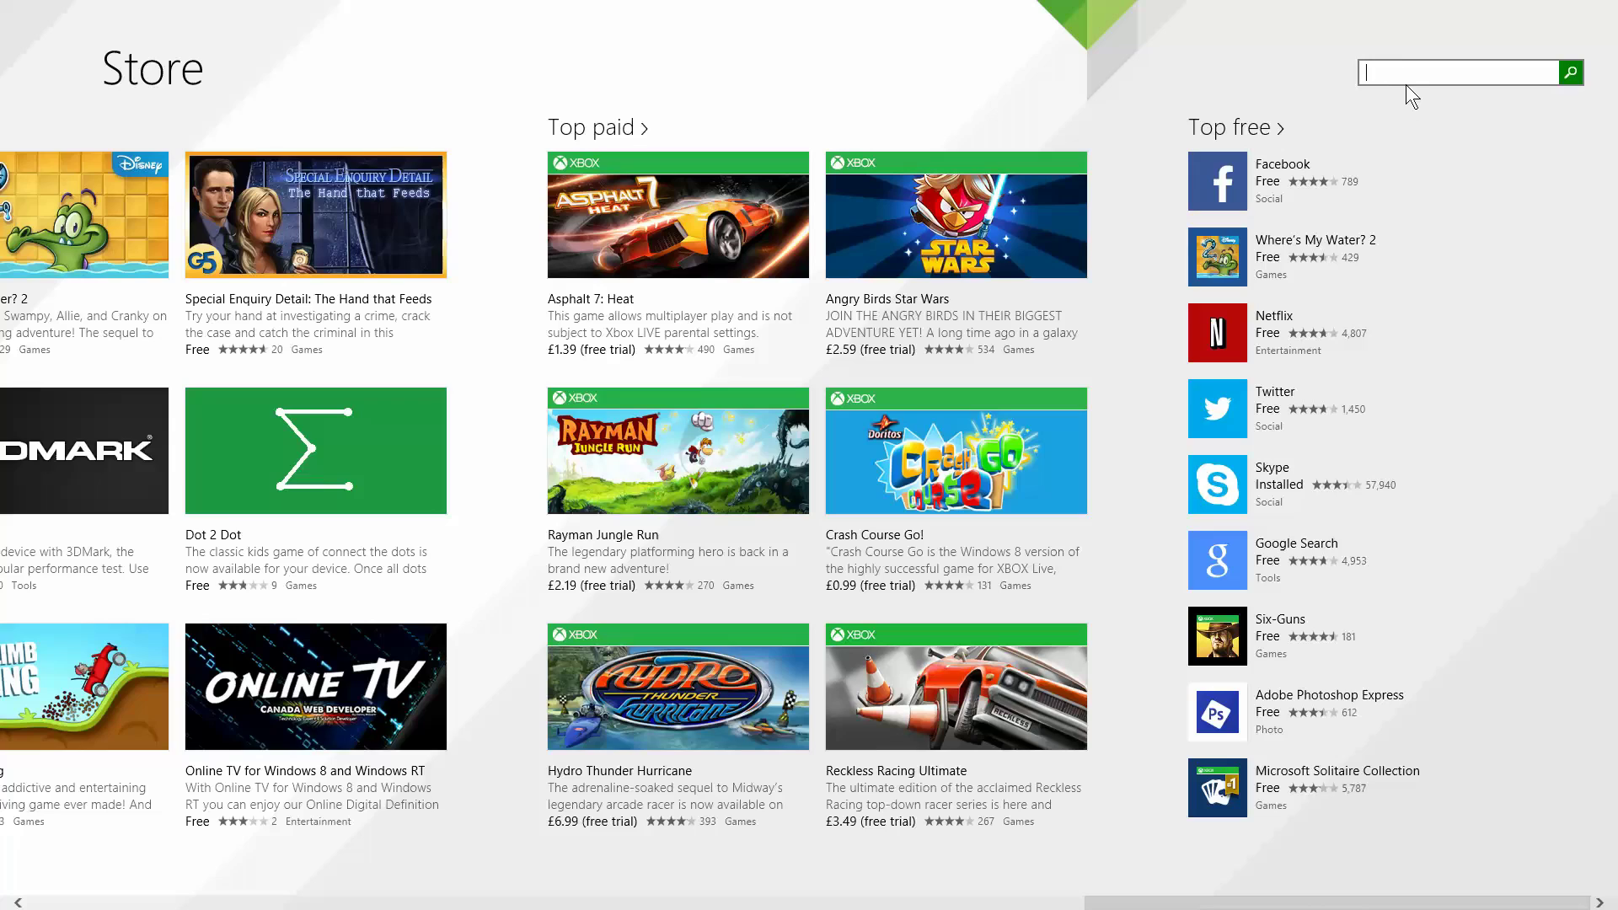
{"action": "type", "text": "ted"}
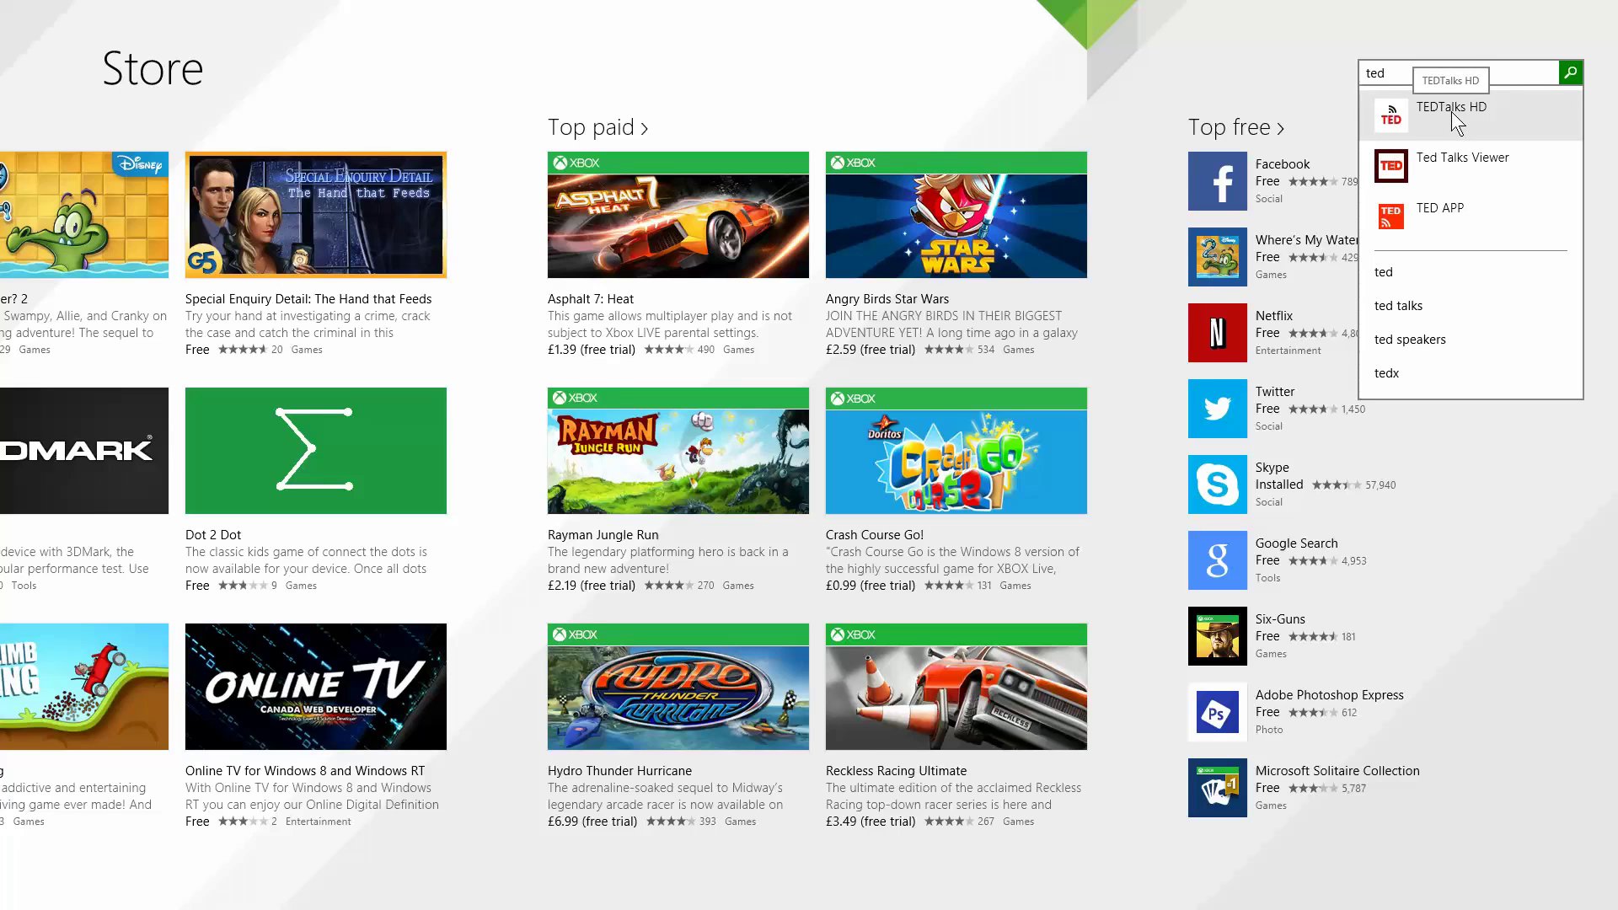
{"action": "left_click", "coordinate": [1451, 111]}
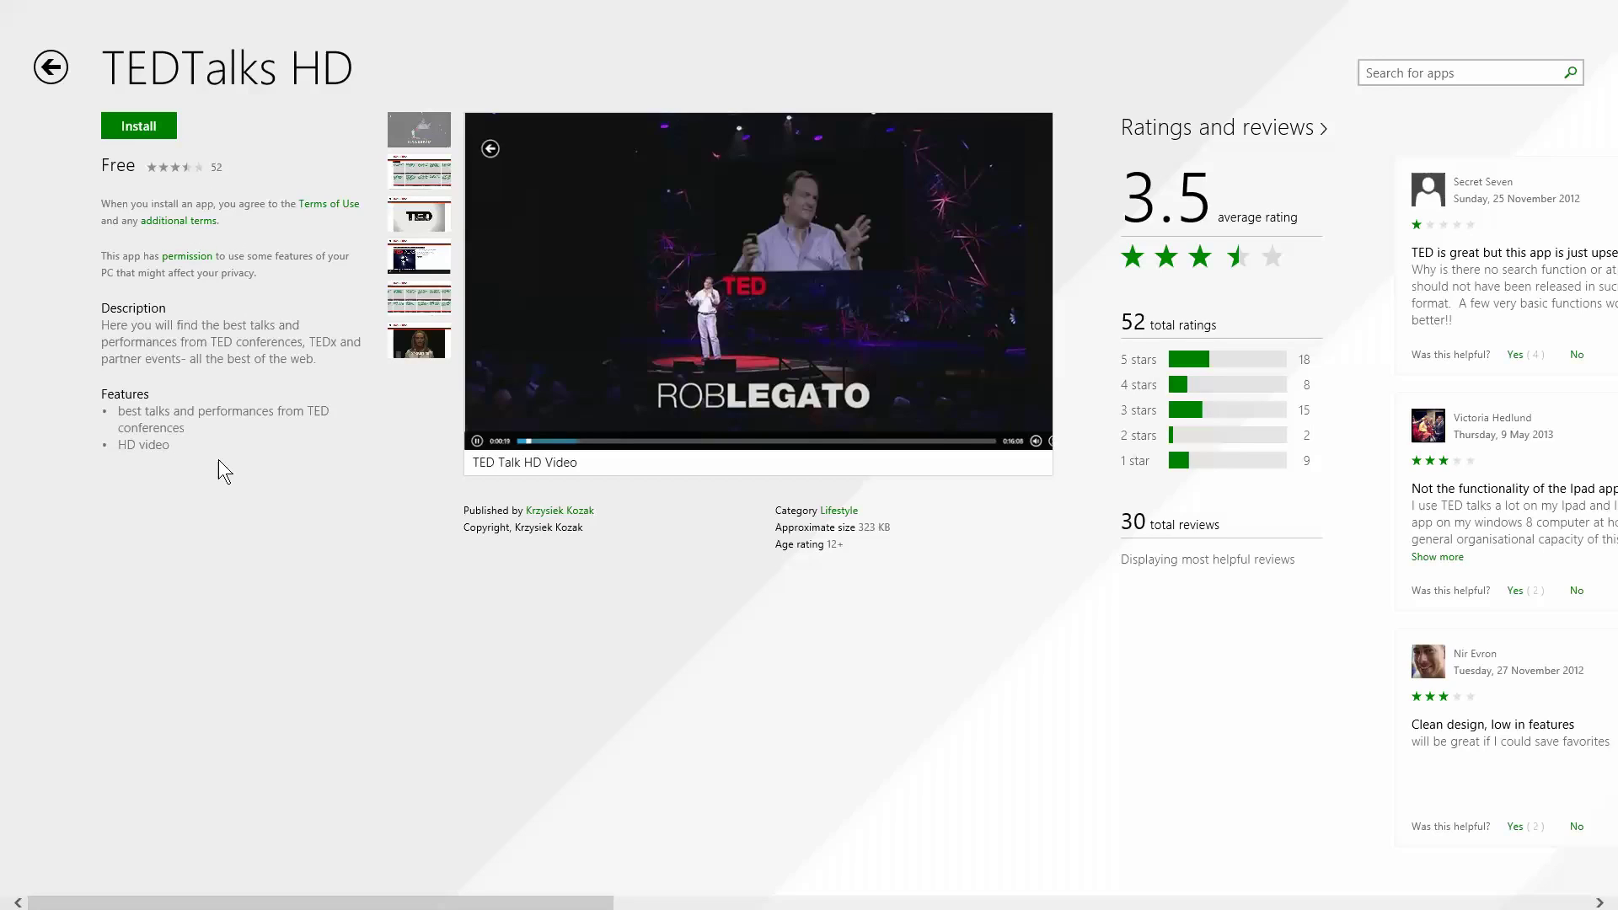
{"action": "left_click", "coordinate": [133, 123]}
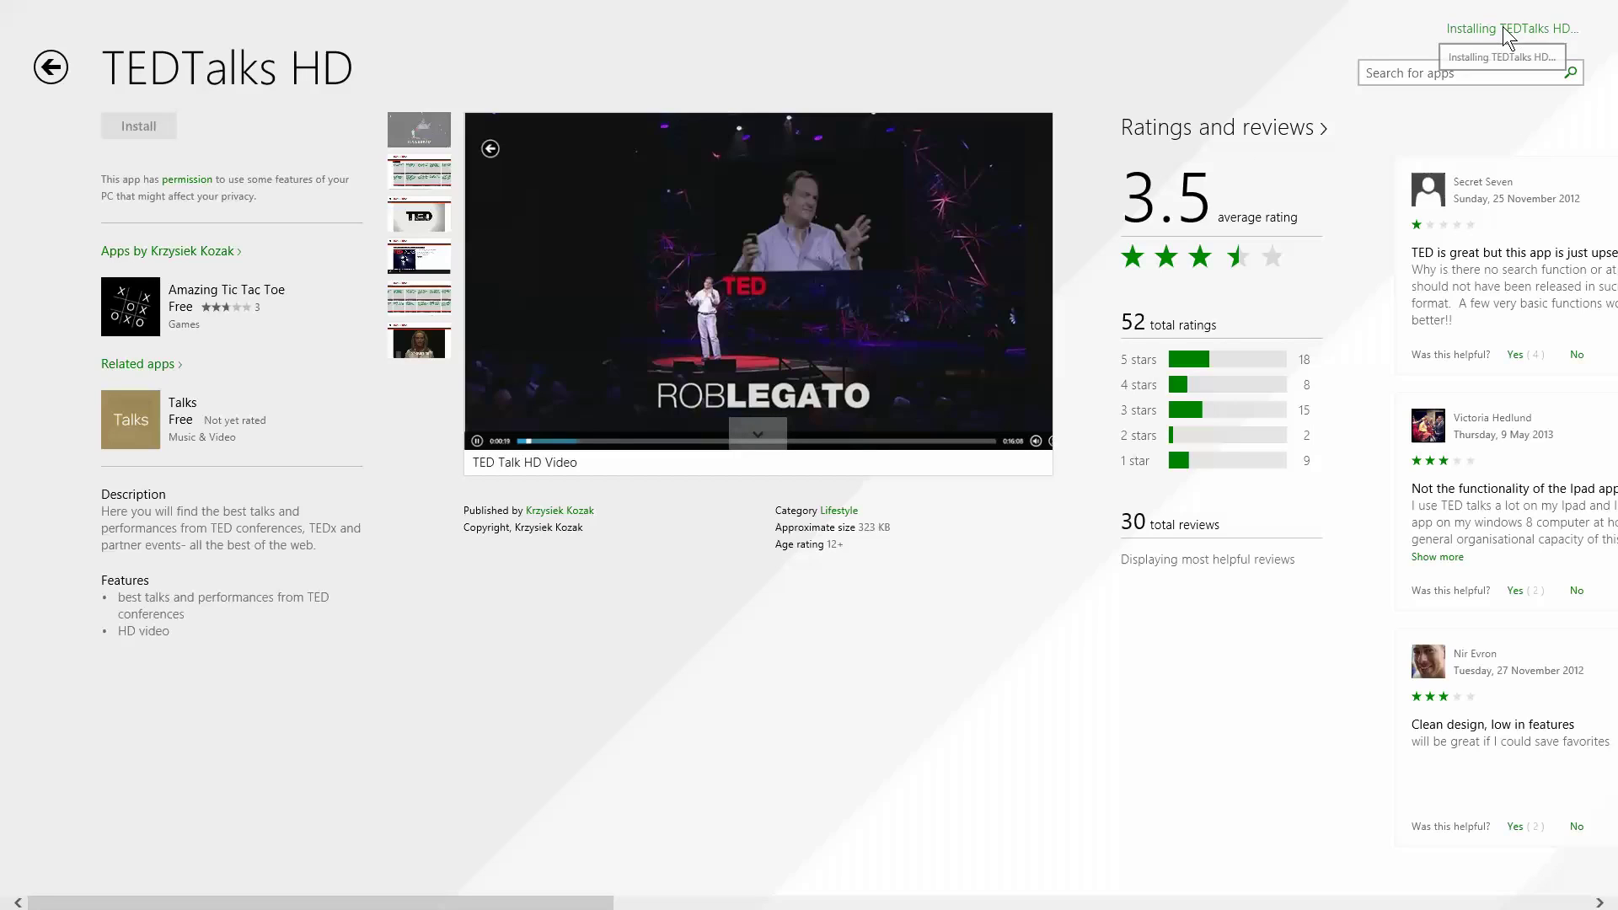
{"action": "left_click", "coordinate": [1507, 34]}
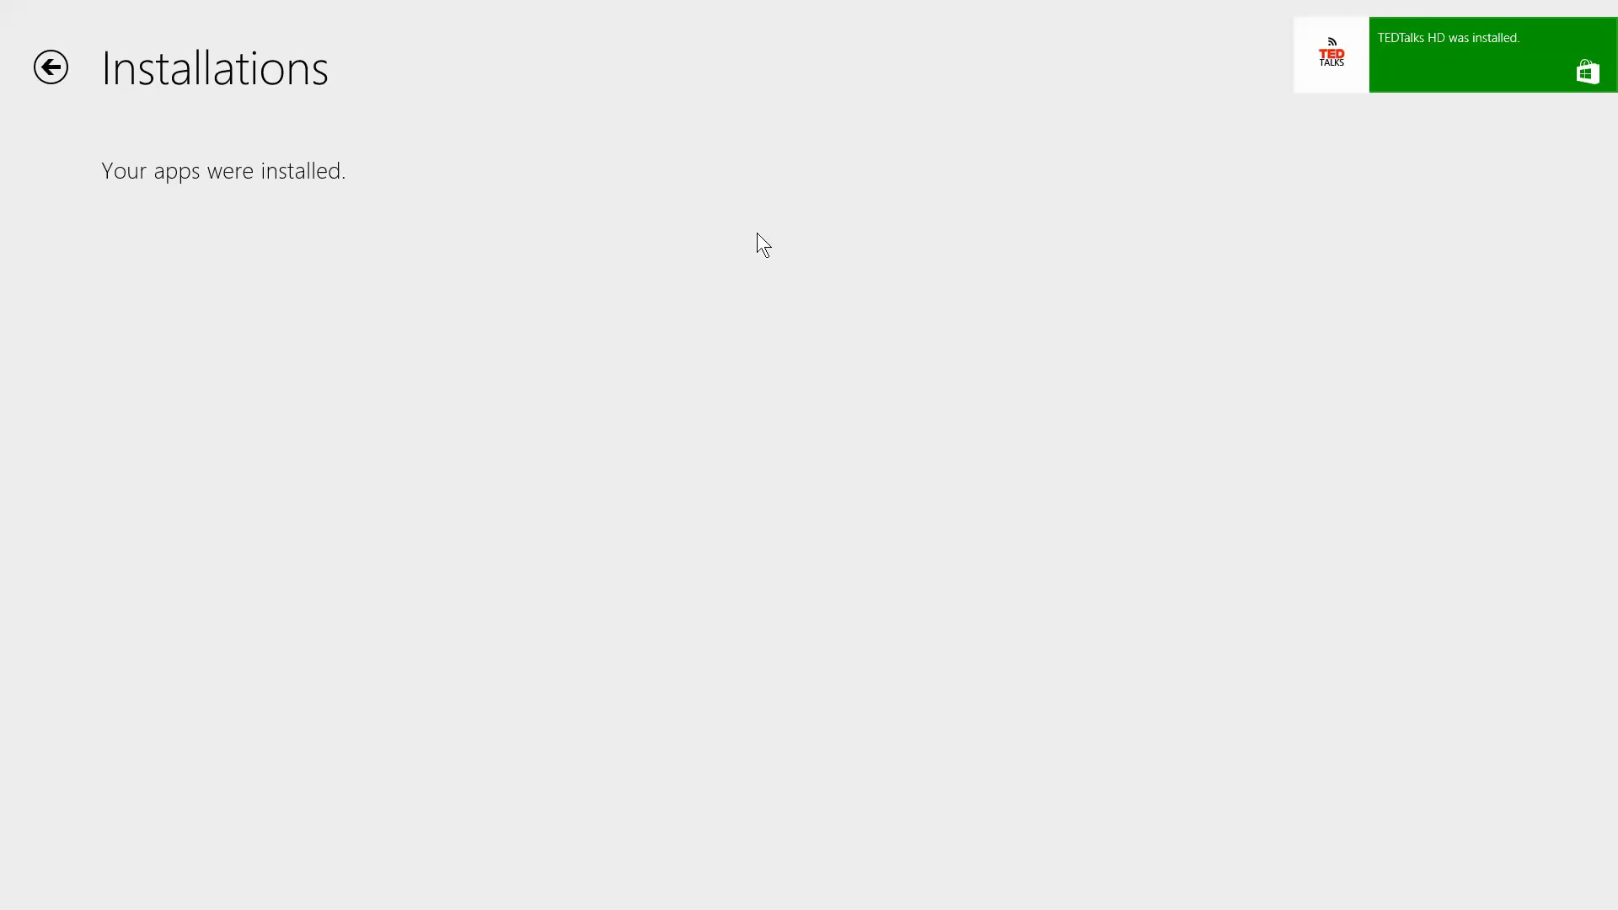
Step: Go back from the Installations page to the Store's home page and close the Store
{"action": "left_click", "coordinate": [50, 68]}
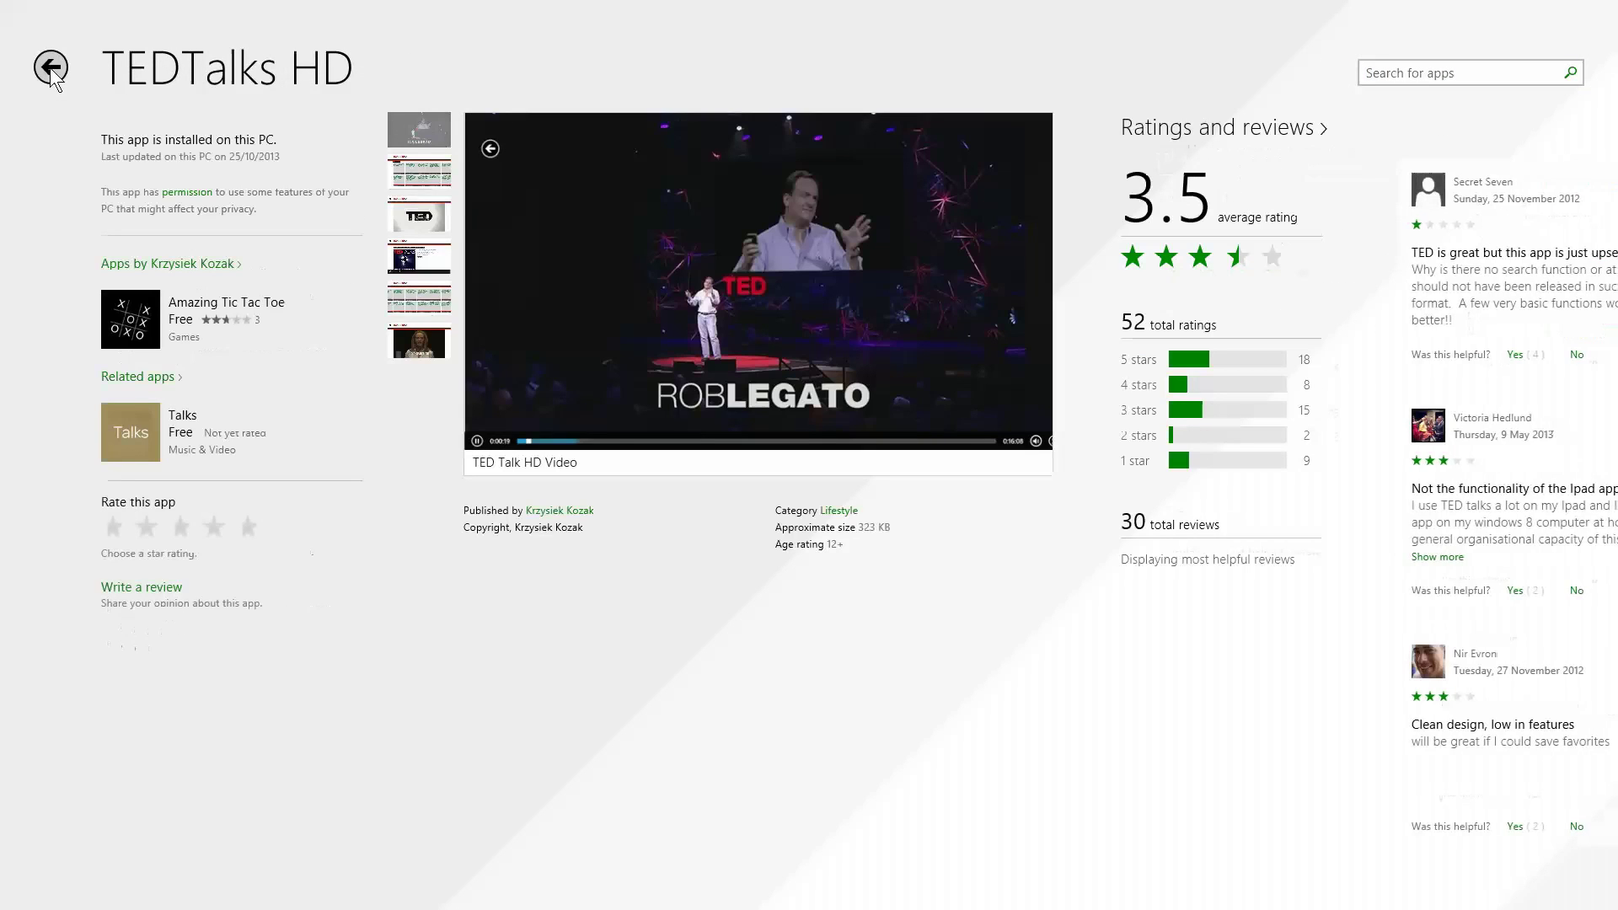
{"action": "left_click", "coordinate": [51, 67]}
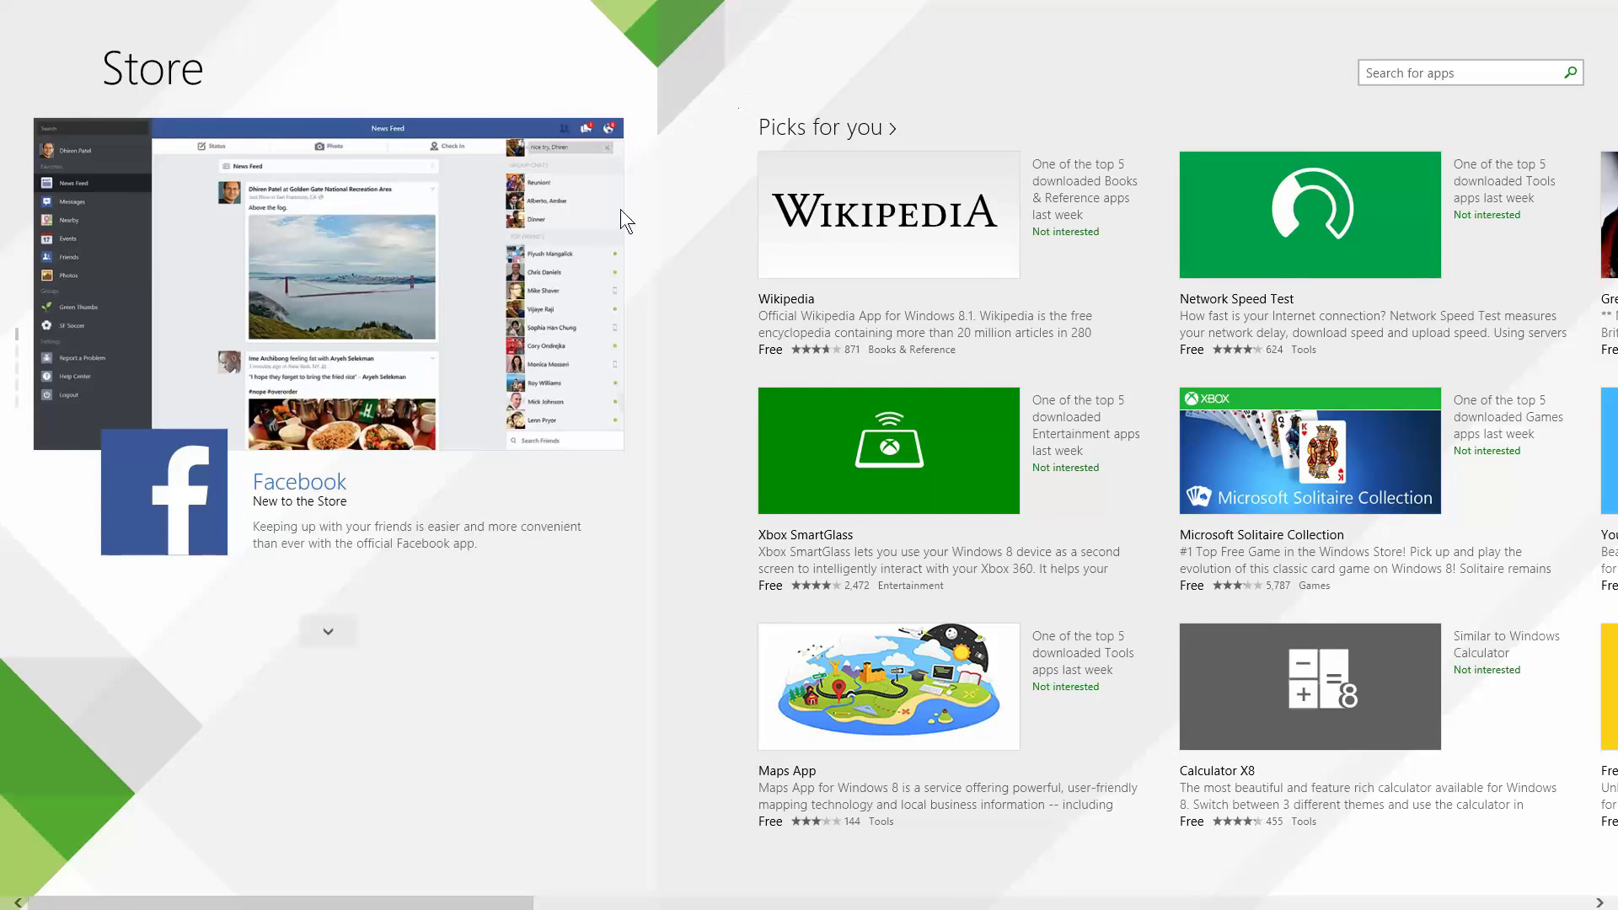
{"action": "left_click_drag", "start_coordinate": [879, 6], "coordinate": [781, 901]}
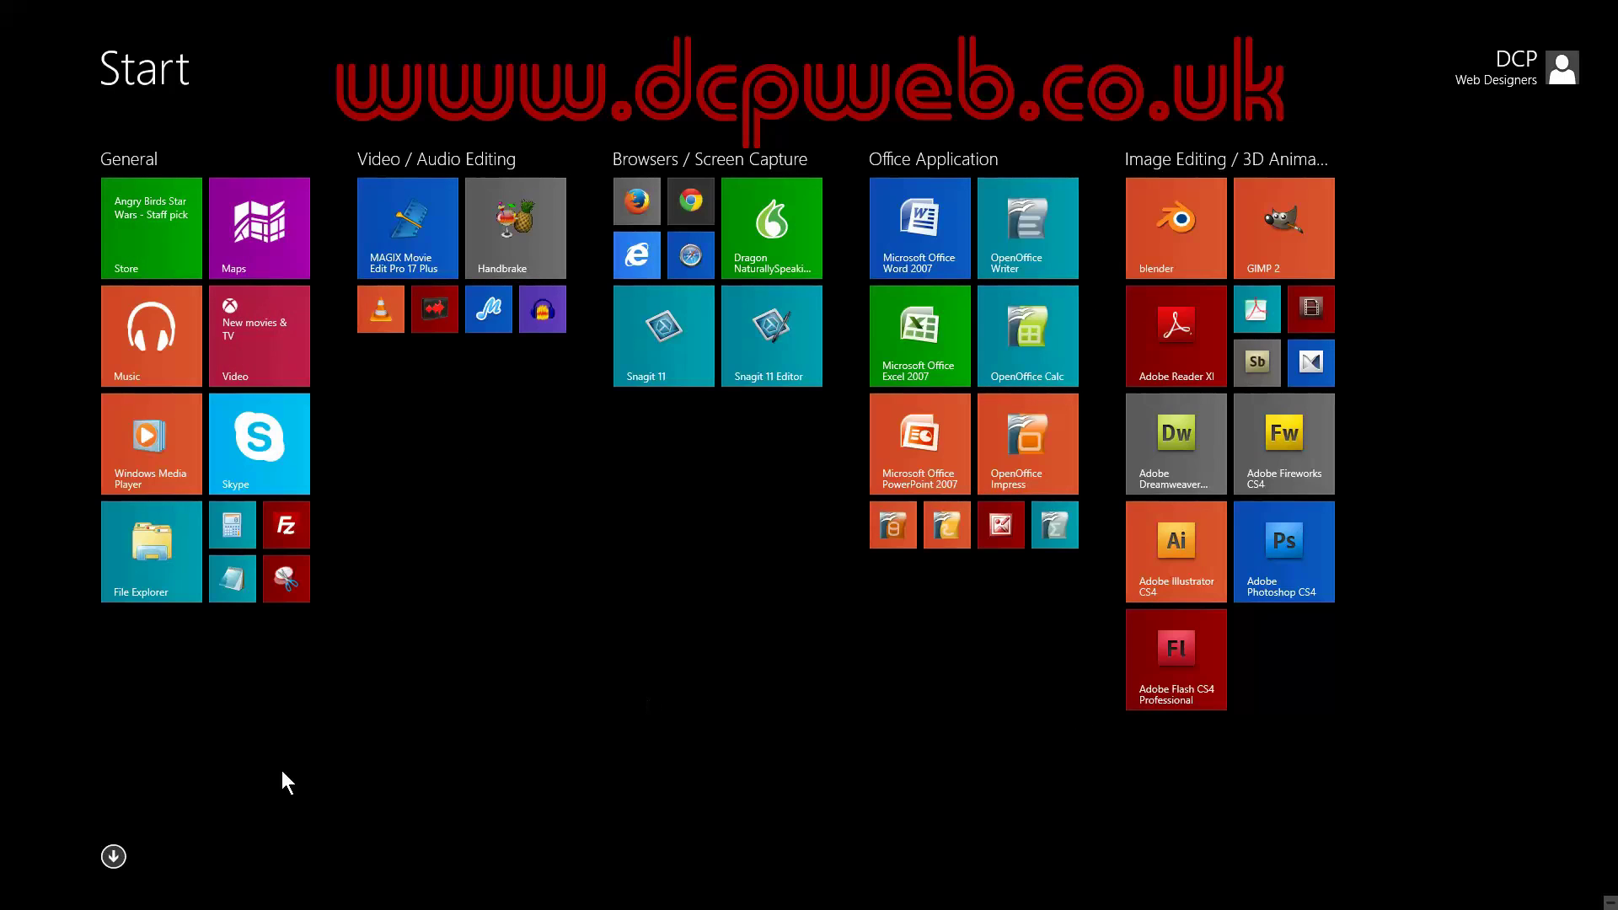
Step: Find TEDTalks HD among all apps by searching "te", pin it to Start and place its tile at the end of the General group
{"action": "left_click", "coordinate": [114, 857]}
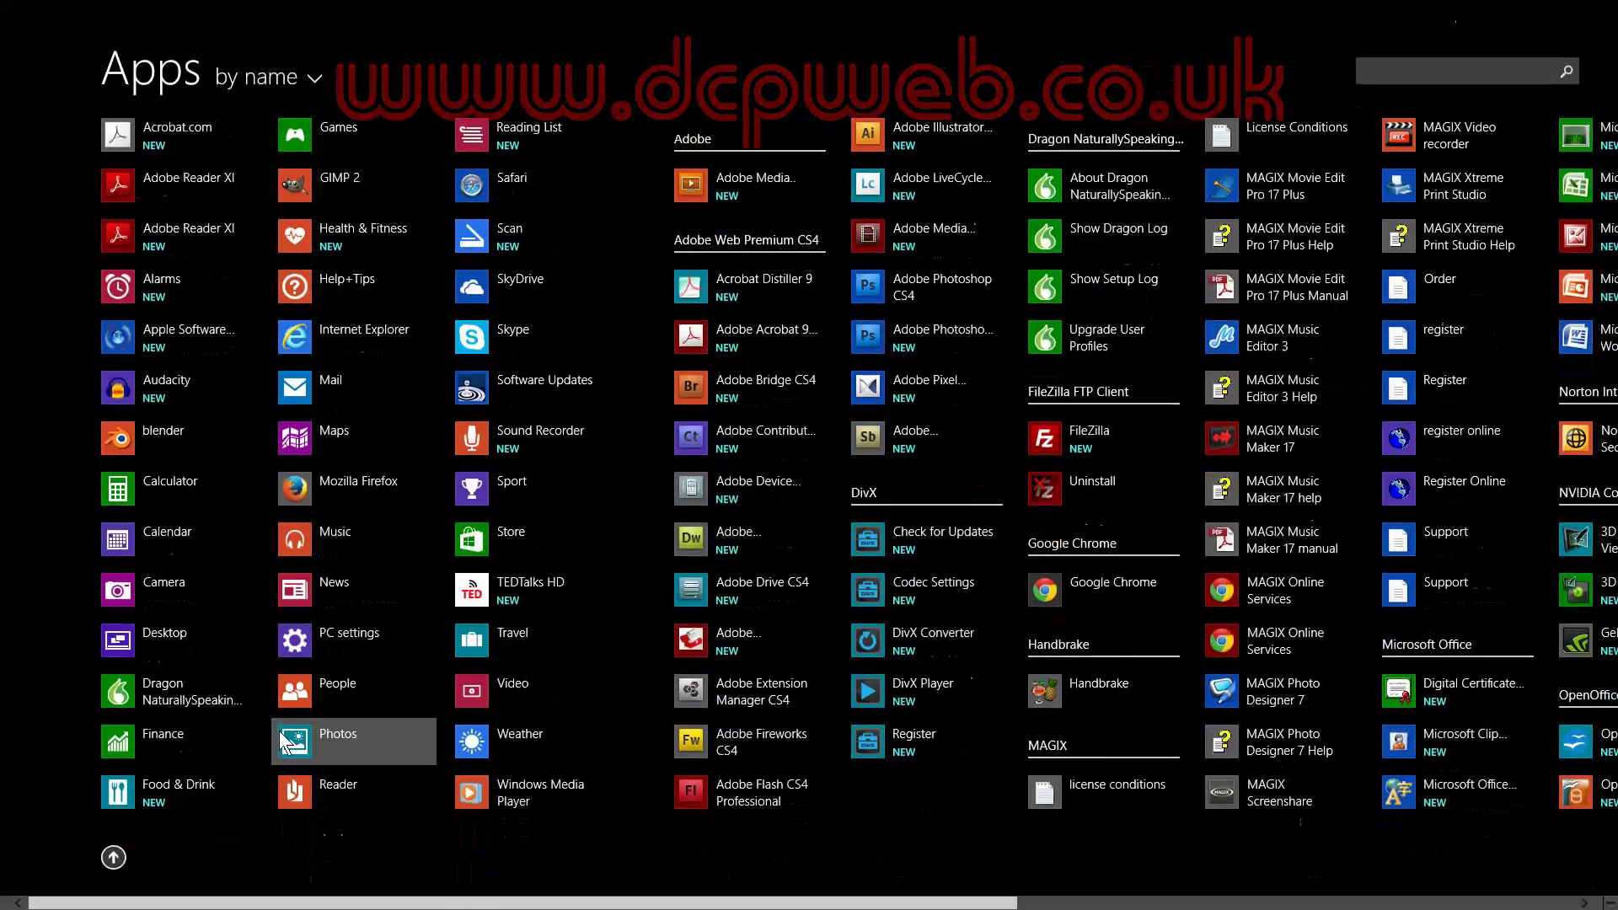
{"action": "left_click", "coordinate": [1460, 74]}
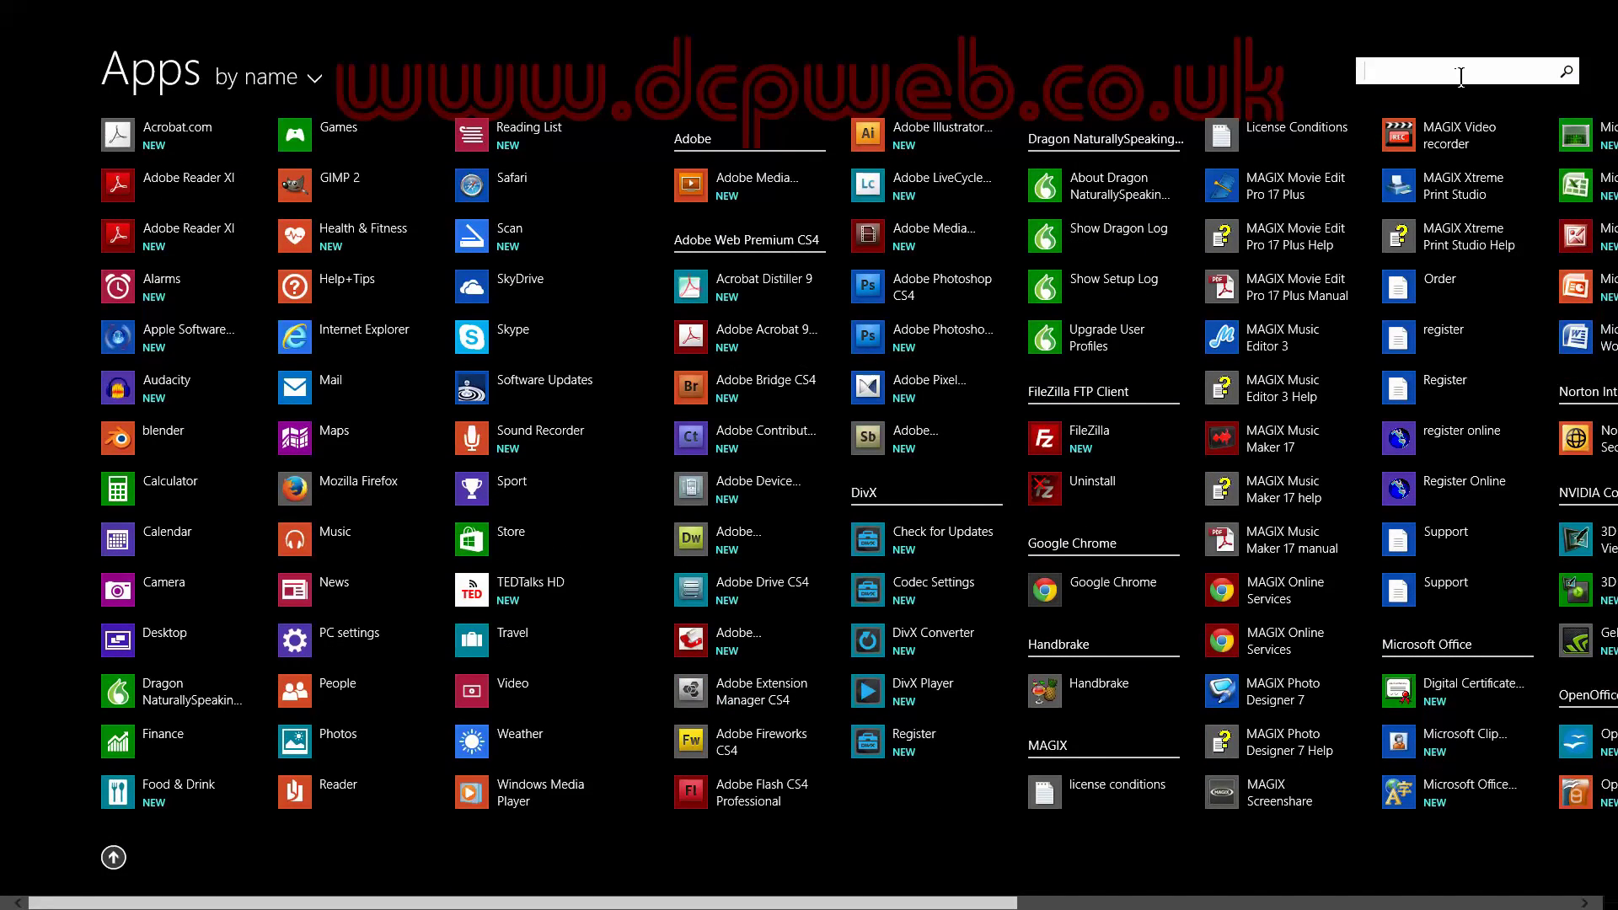
{"action": "type", "text": "te"}
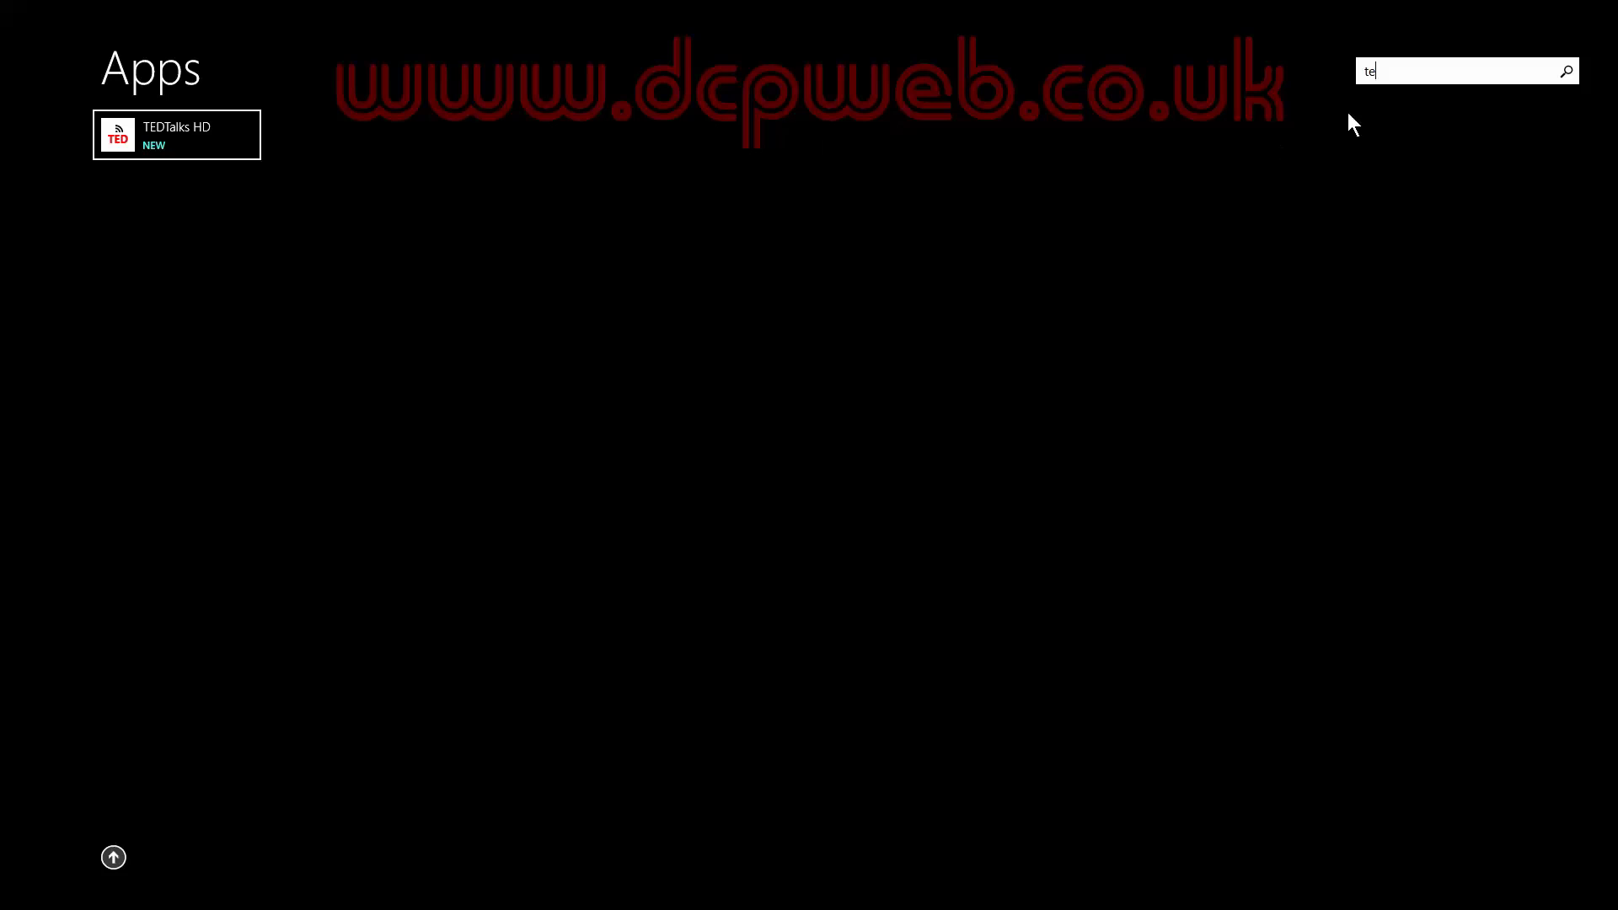
{"action": "right_click", "coordinate": [145, 133]}
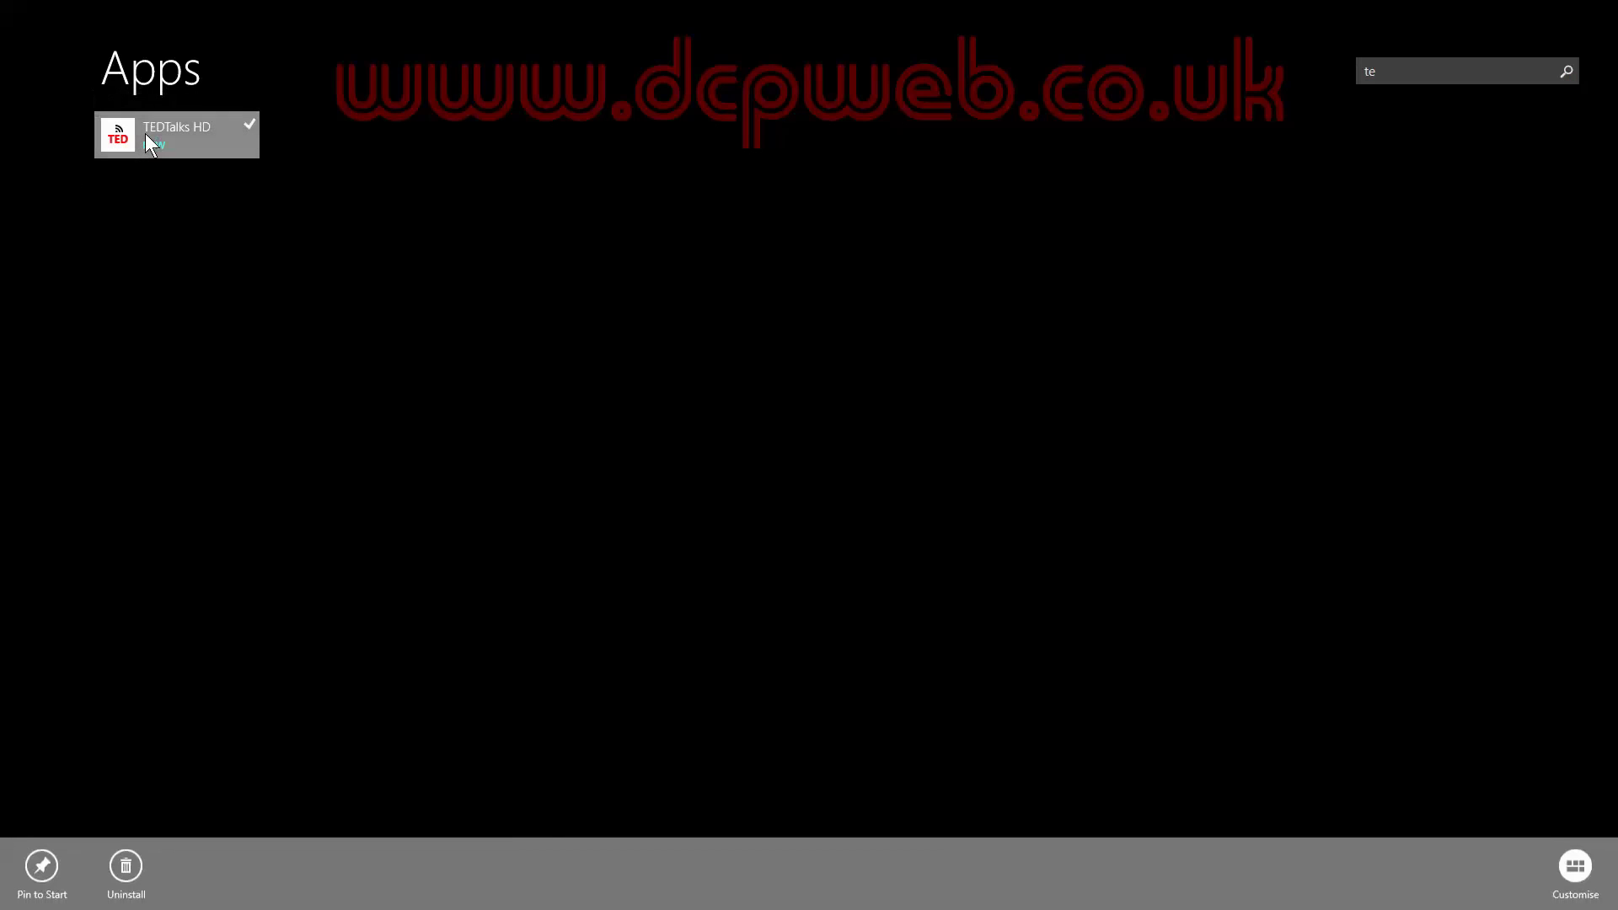
{"action": "left_click", "coordinate": [48, 858]}
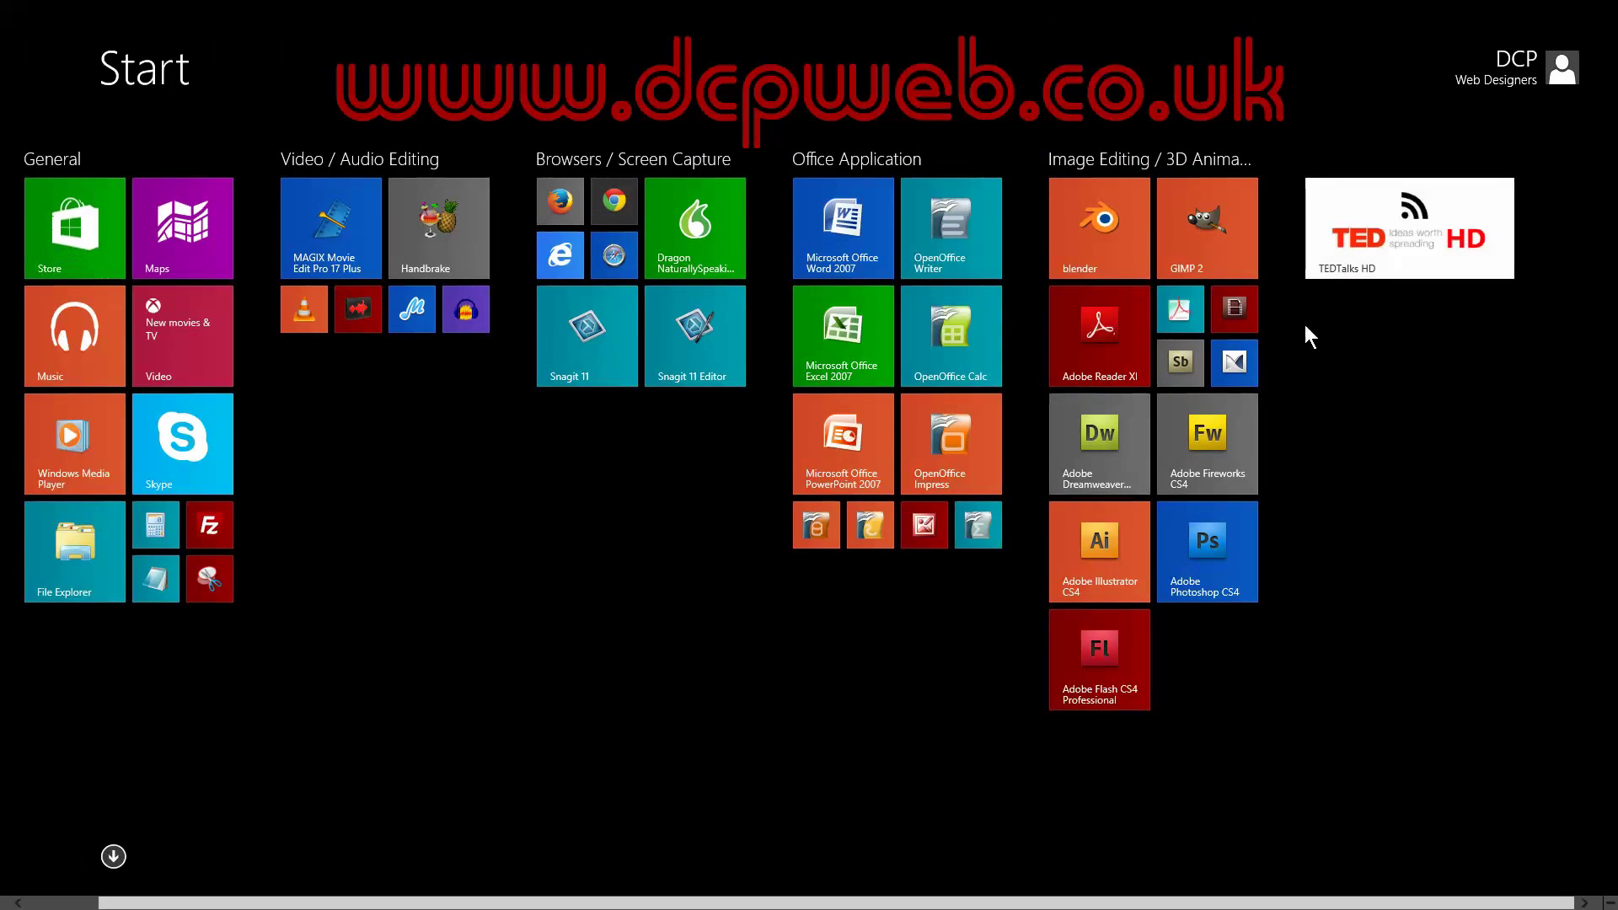
{"action": "left_click_drag", "start_coordinate": [1403, 230], "coordinate": [696, 603]}
{"action": "left_click_drag", "start_coordinate": [234, 650], "coordinate": [124, 650]}
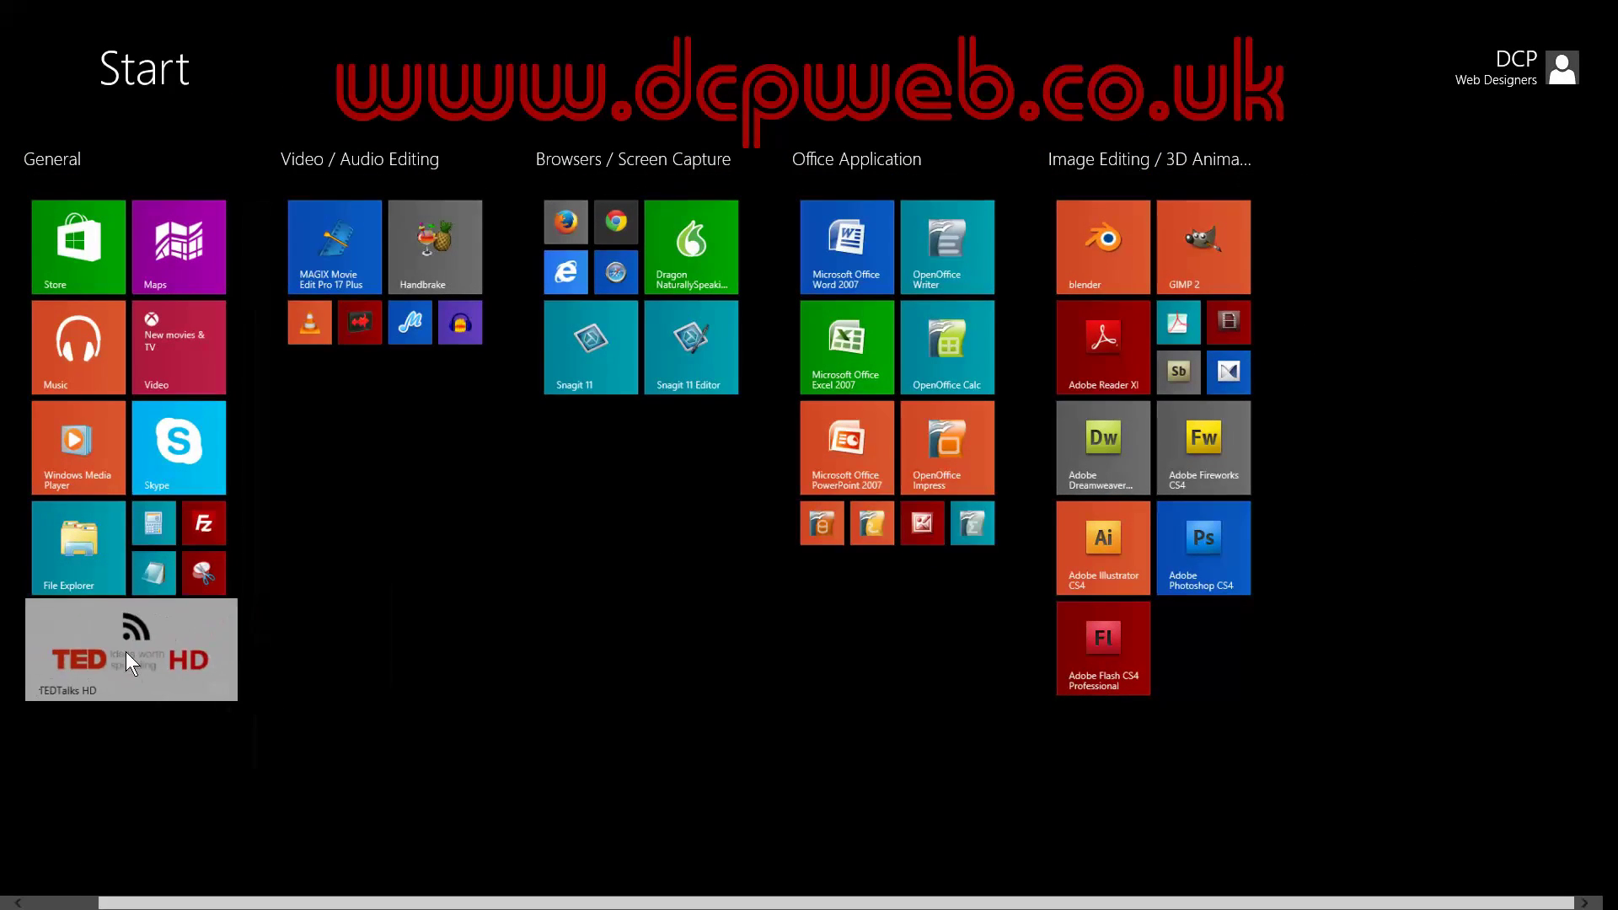
Step: Launch TEDTalks HD from its Start tile and browse through the list of talks and back to its beginning
{"action": "left_click", "coordinate": [200, 655]}
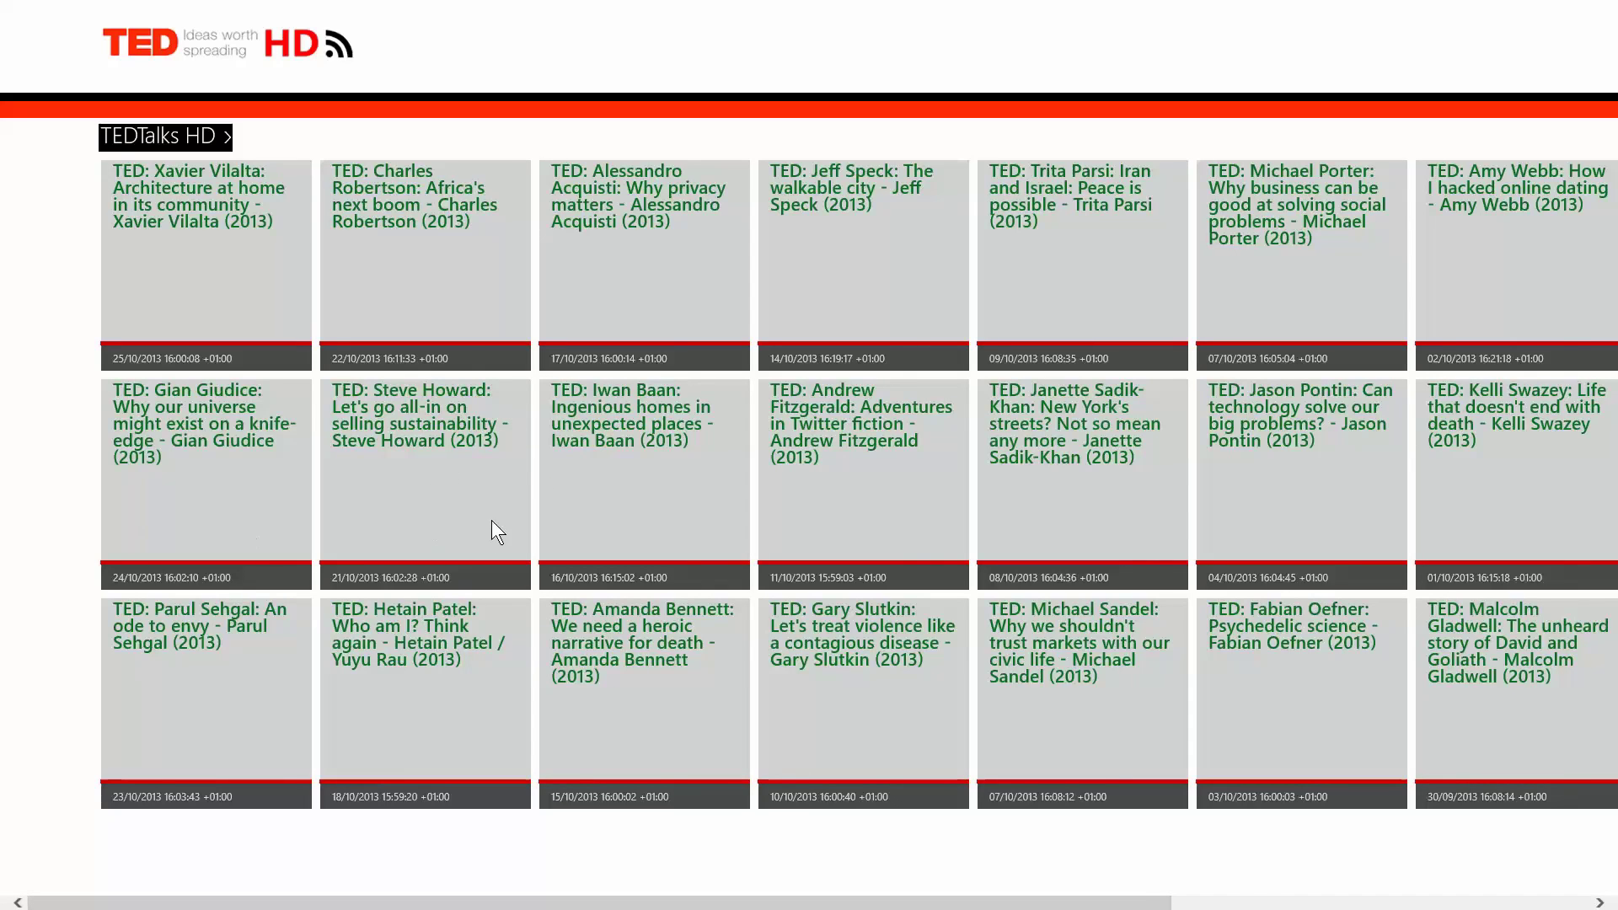
{"action": "scroll", "coordinate": [495, 531], "scroll_direction": "down", "scroll_amount": 10}
{"action": "scroll", "coordinate": [505, 539], "scroll_direction": "down", "scroll_amount": 3}
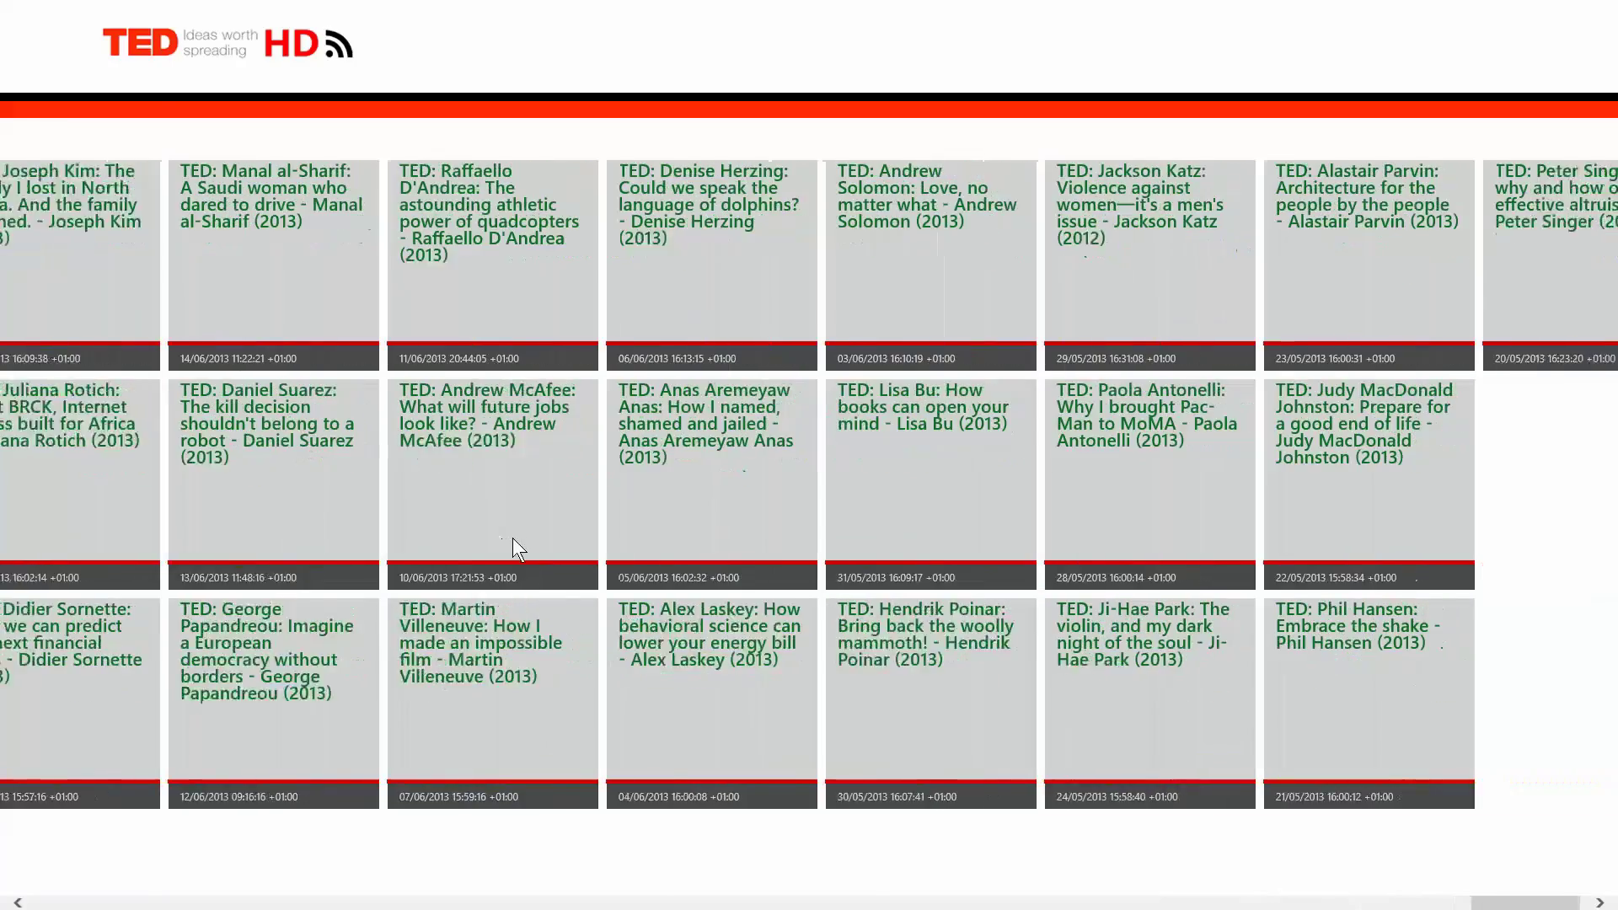
{"action": "scroll", "coordinate": [514, 539], "scroll_direction": "up", "scroll_amount": 10}
{"action": "scroll", "coordinate": [505, 536], "scroll_direction": "up", "scroll_amount": 10}
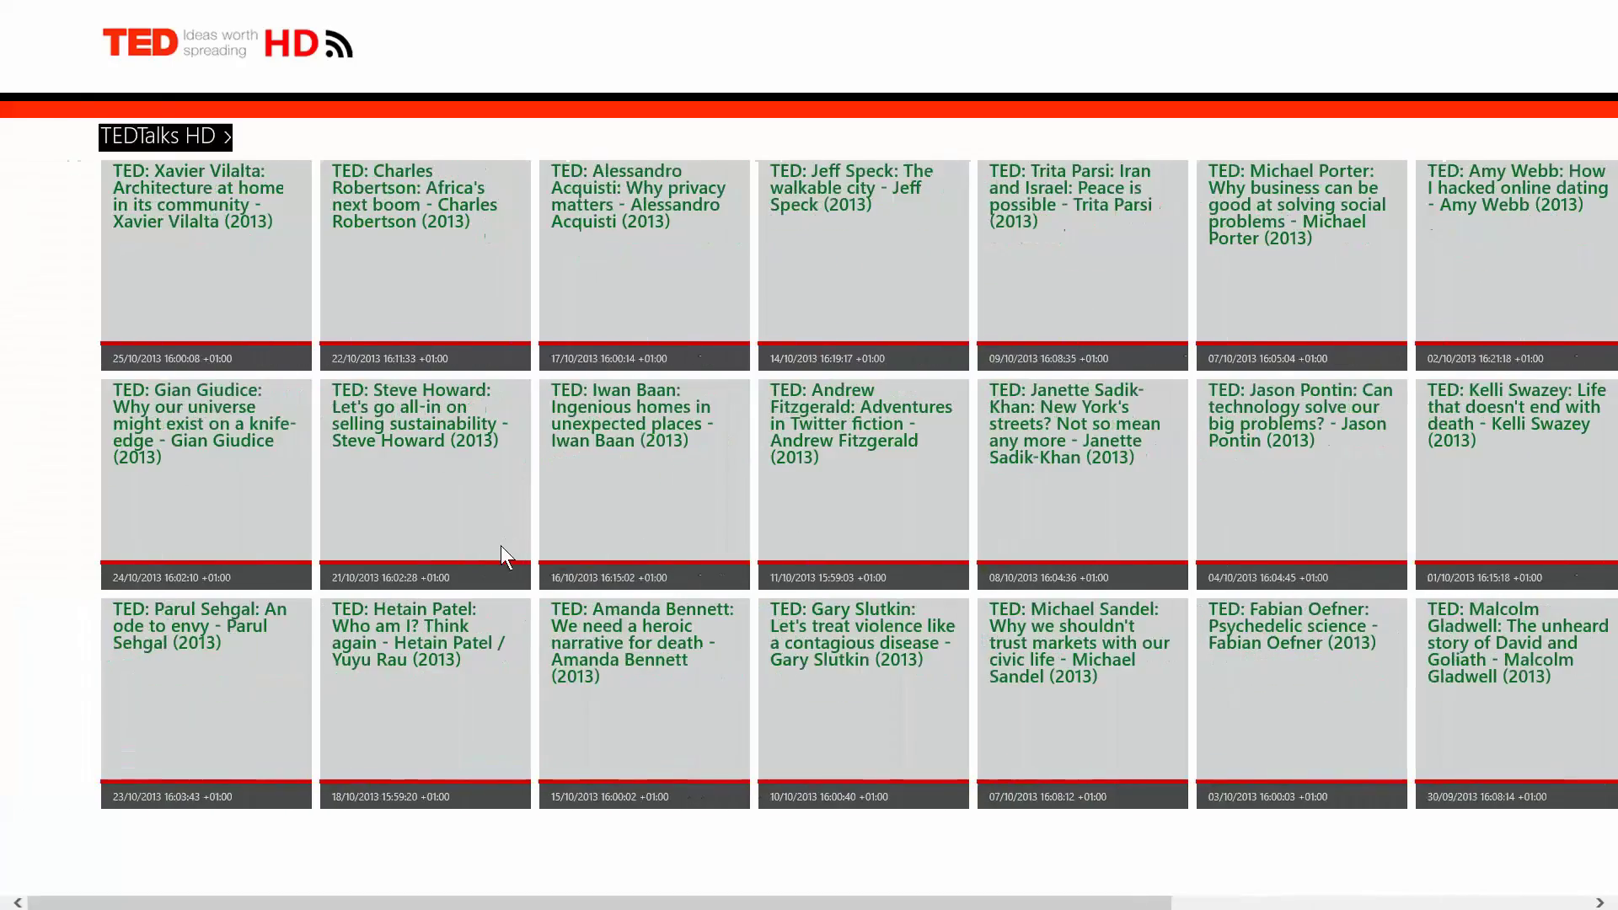
Step: Open the talk "Architecture at home in its community", return to the talk list and close TEDTalks HD
{"action": "left_click", "coordinate": [206, 190]}
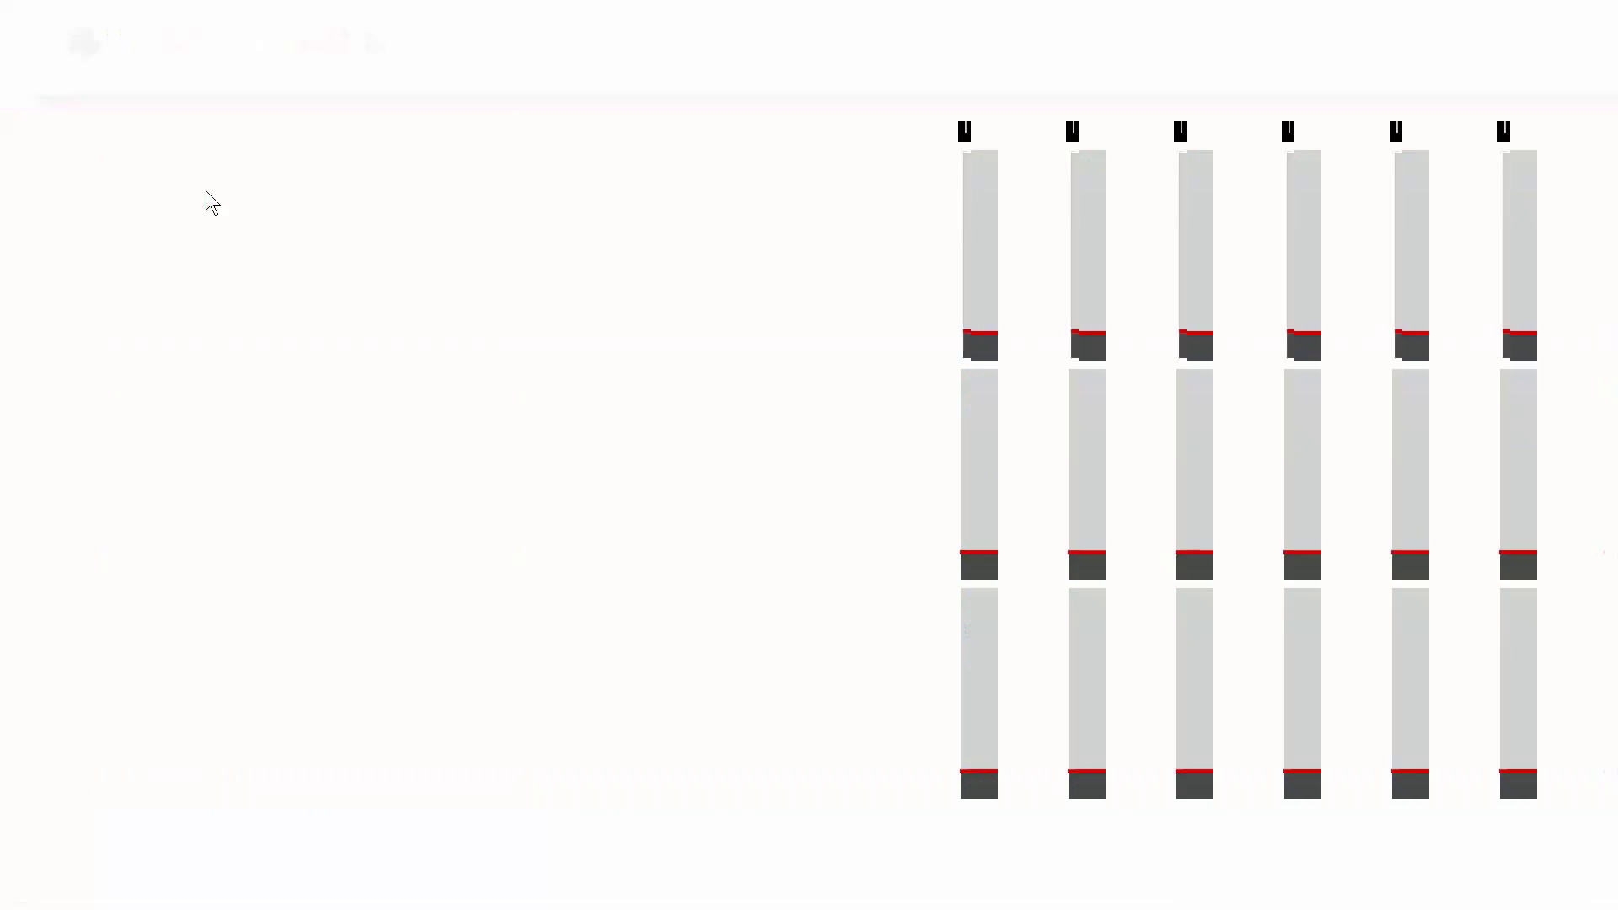
{"action": "left_click", "coordinate": [61, 48]}
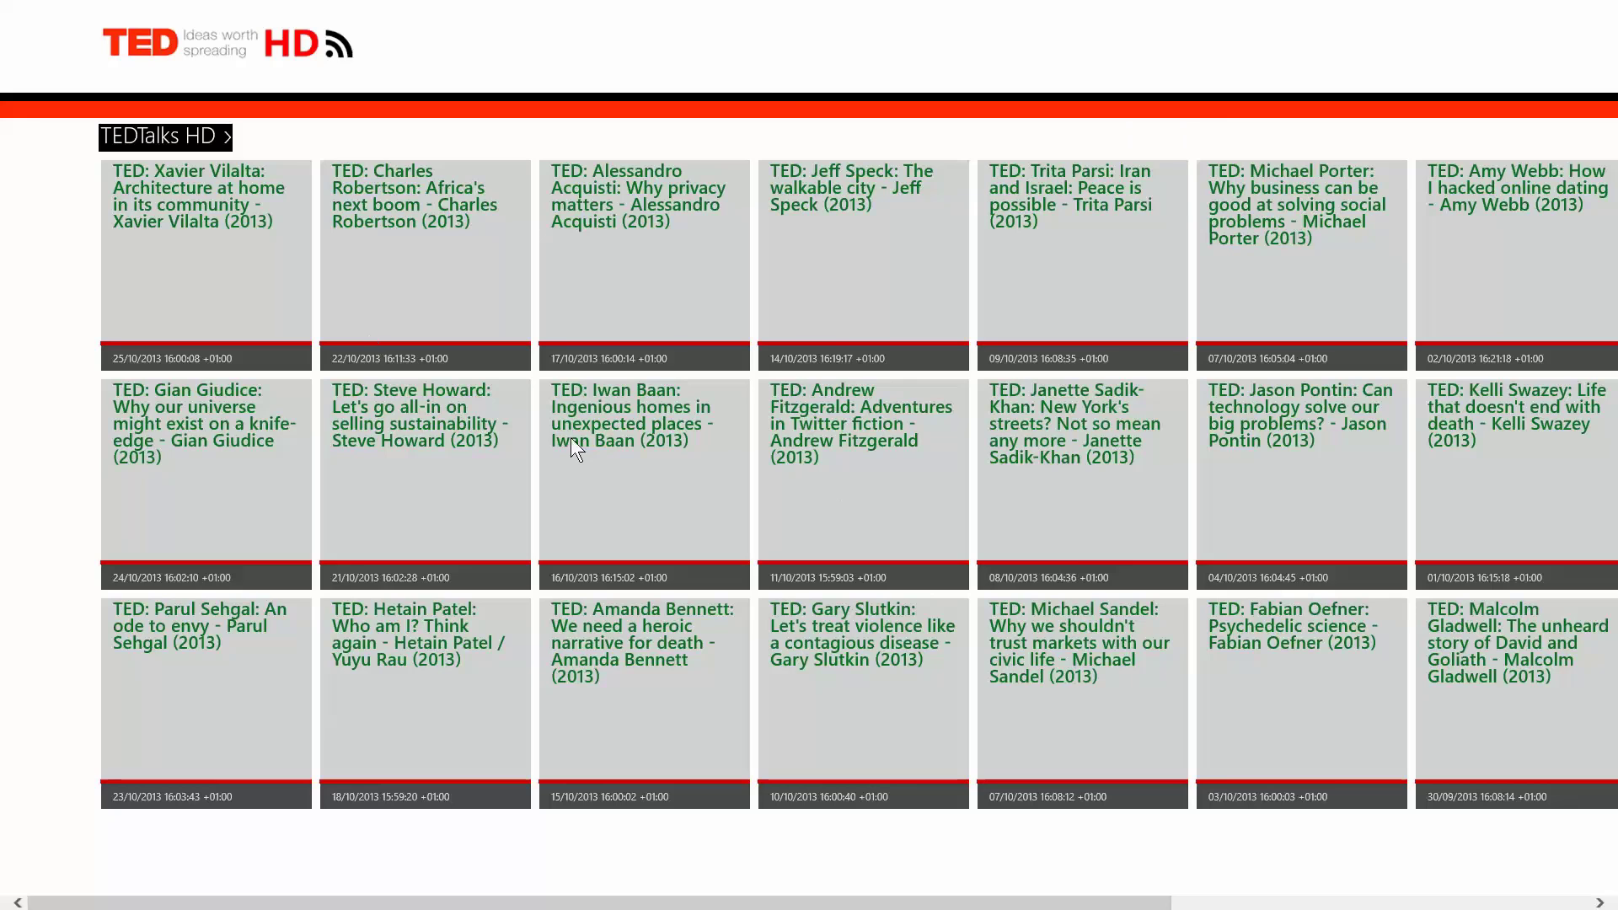
{"action": "left_click_drag", "start_coordinate": [817, 4], "coordinate": [760, 826]}
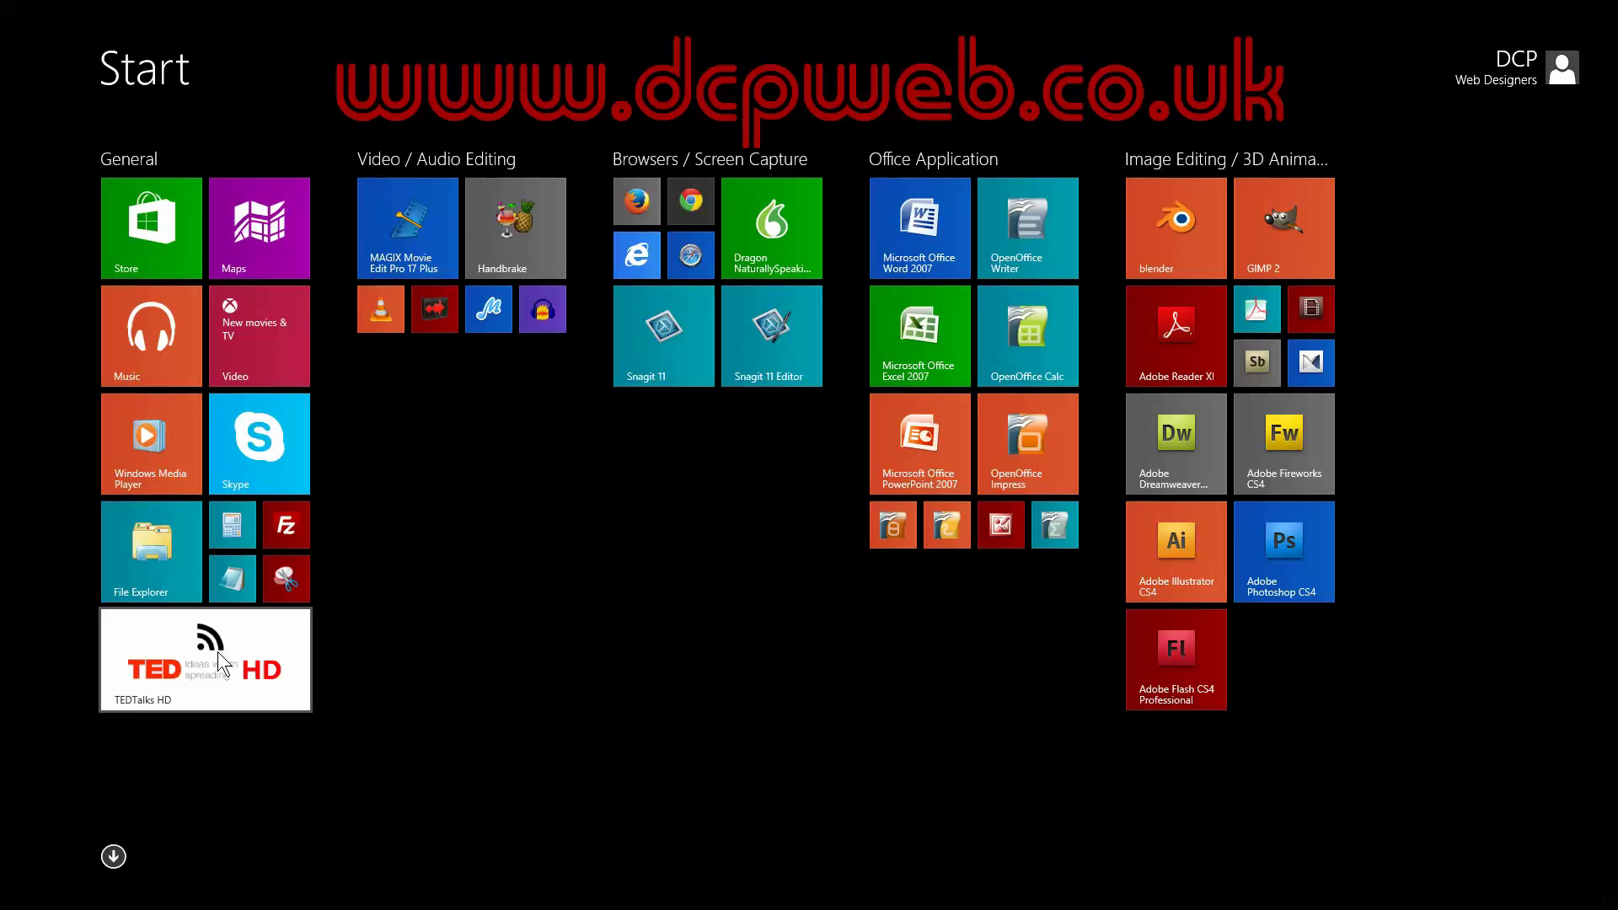
Step: Uninstall TEDTalks HD directly from its tile in the General group on the Start screen
{"action": "right_click", "coordinate": [219, 662]}
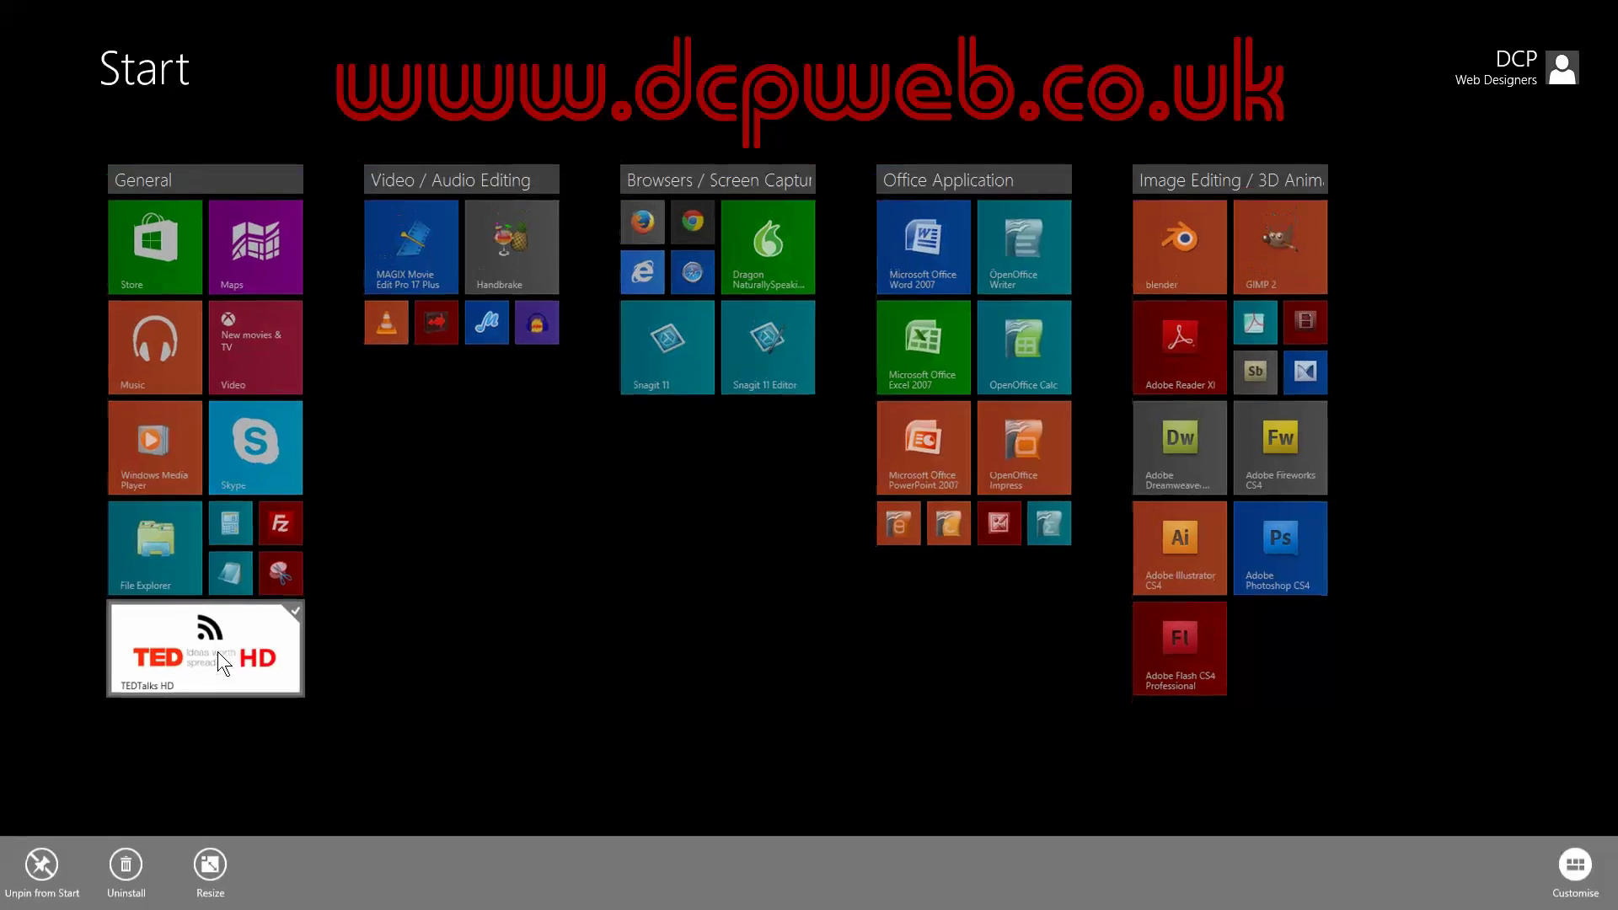
{"action": "left_click", "coordinate": [133, 870]}
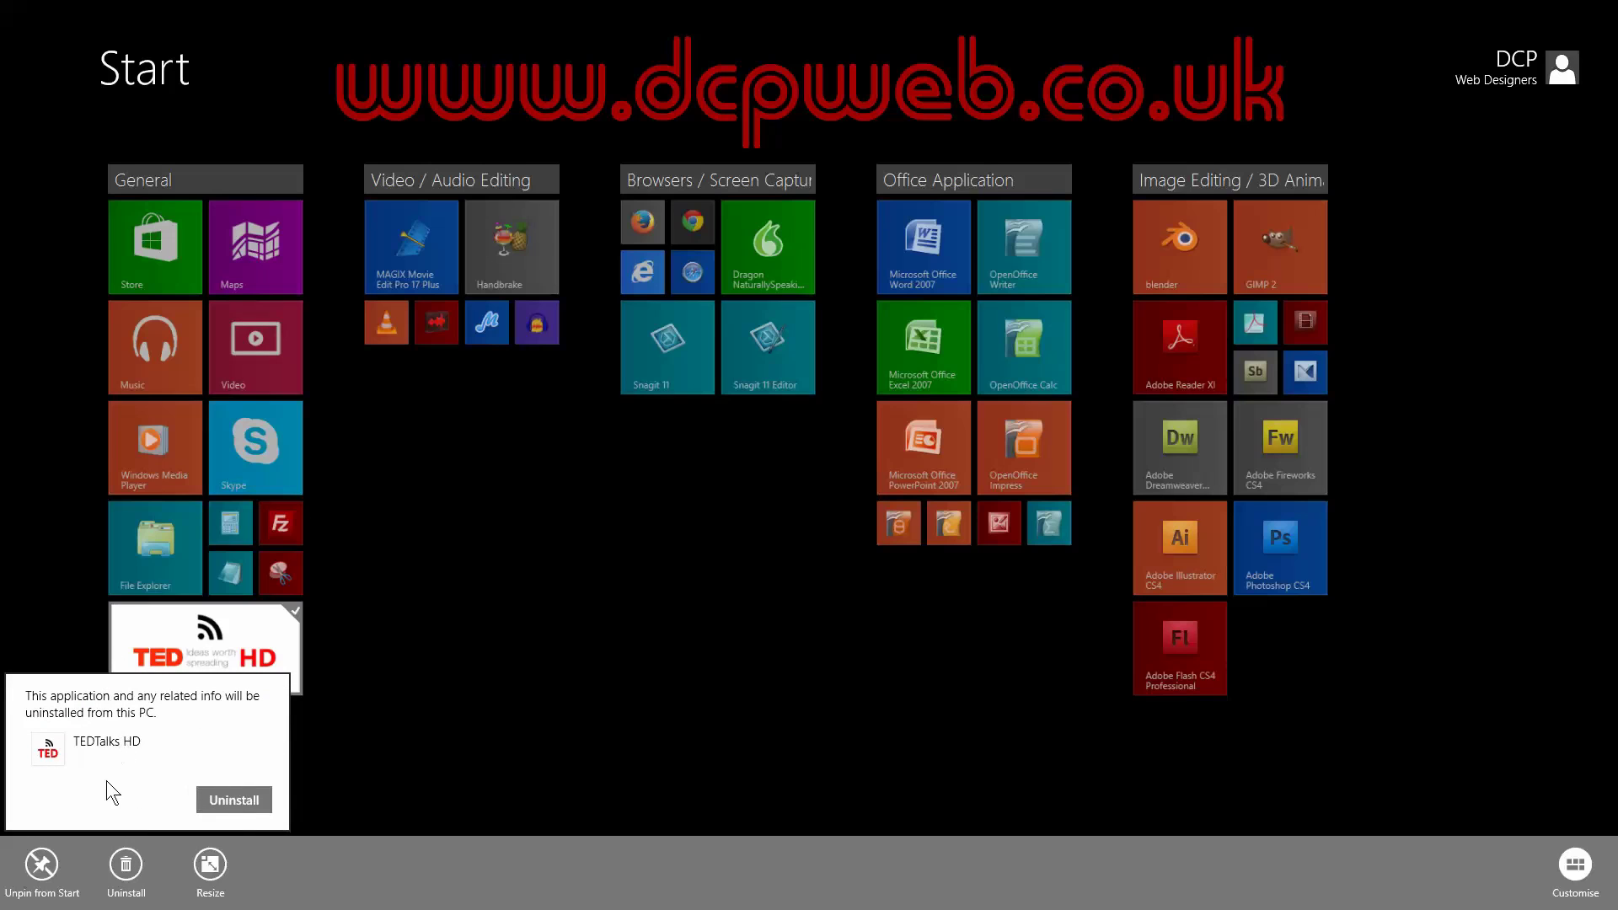
{"action": "left_click", "coordinate": [245, 804]}
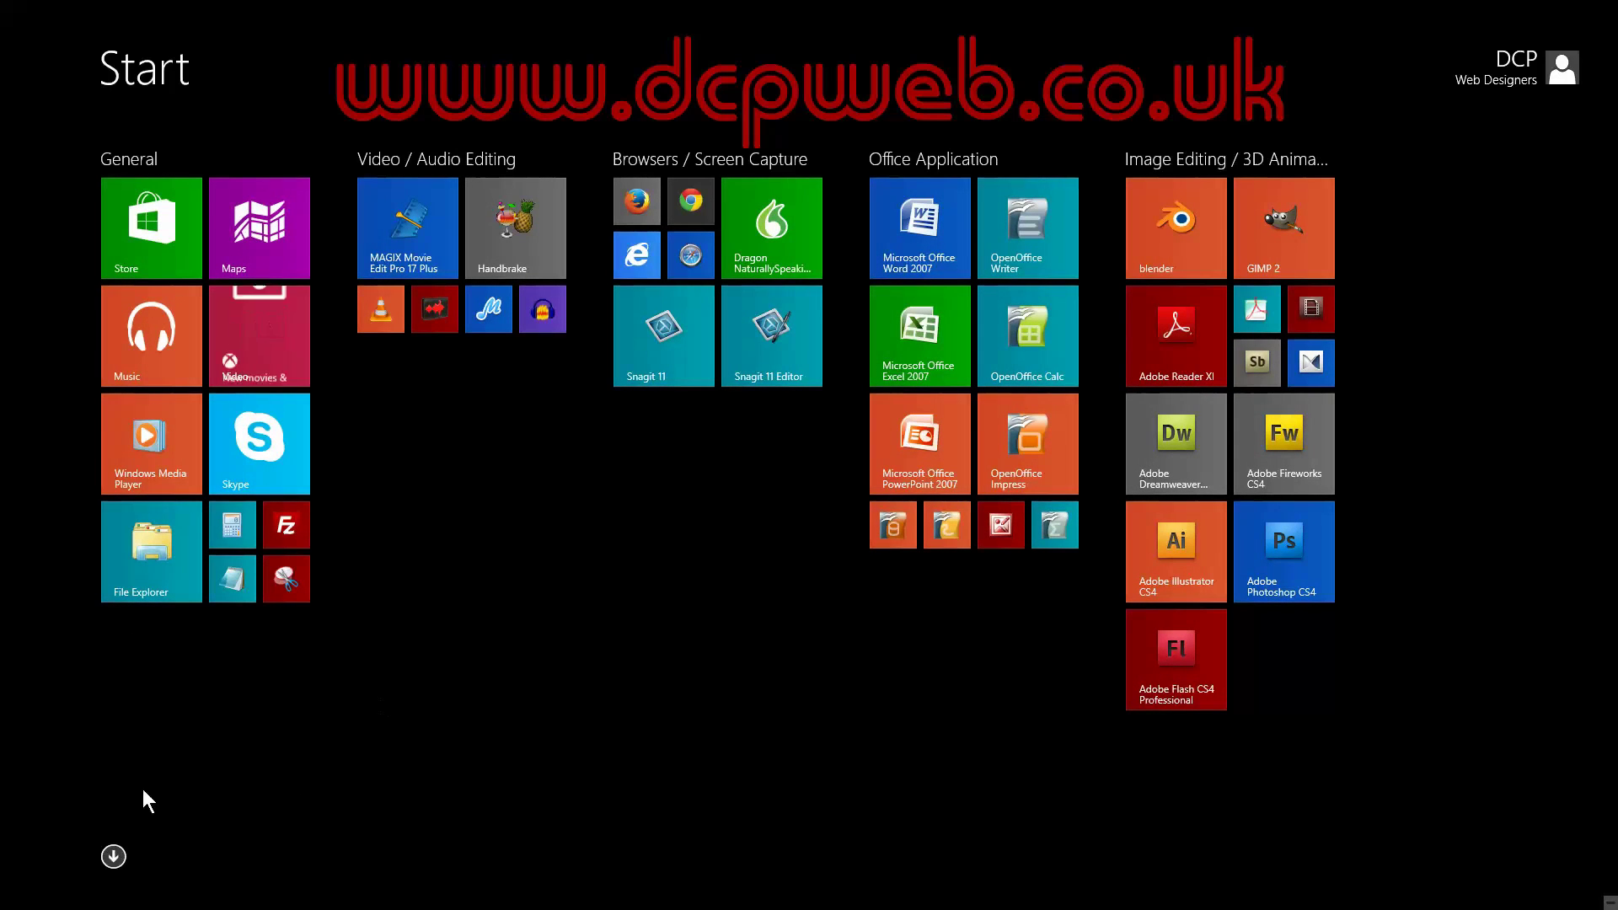
Step: Search the list of all apps for "ted" to check for TEDTalks HD, and return to the Start screen
{"action": "left_click", "coordinate": [114, 857]}
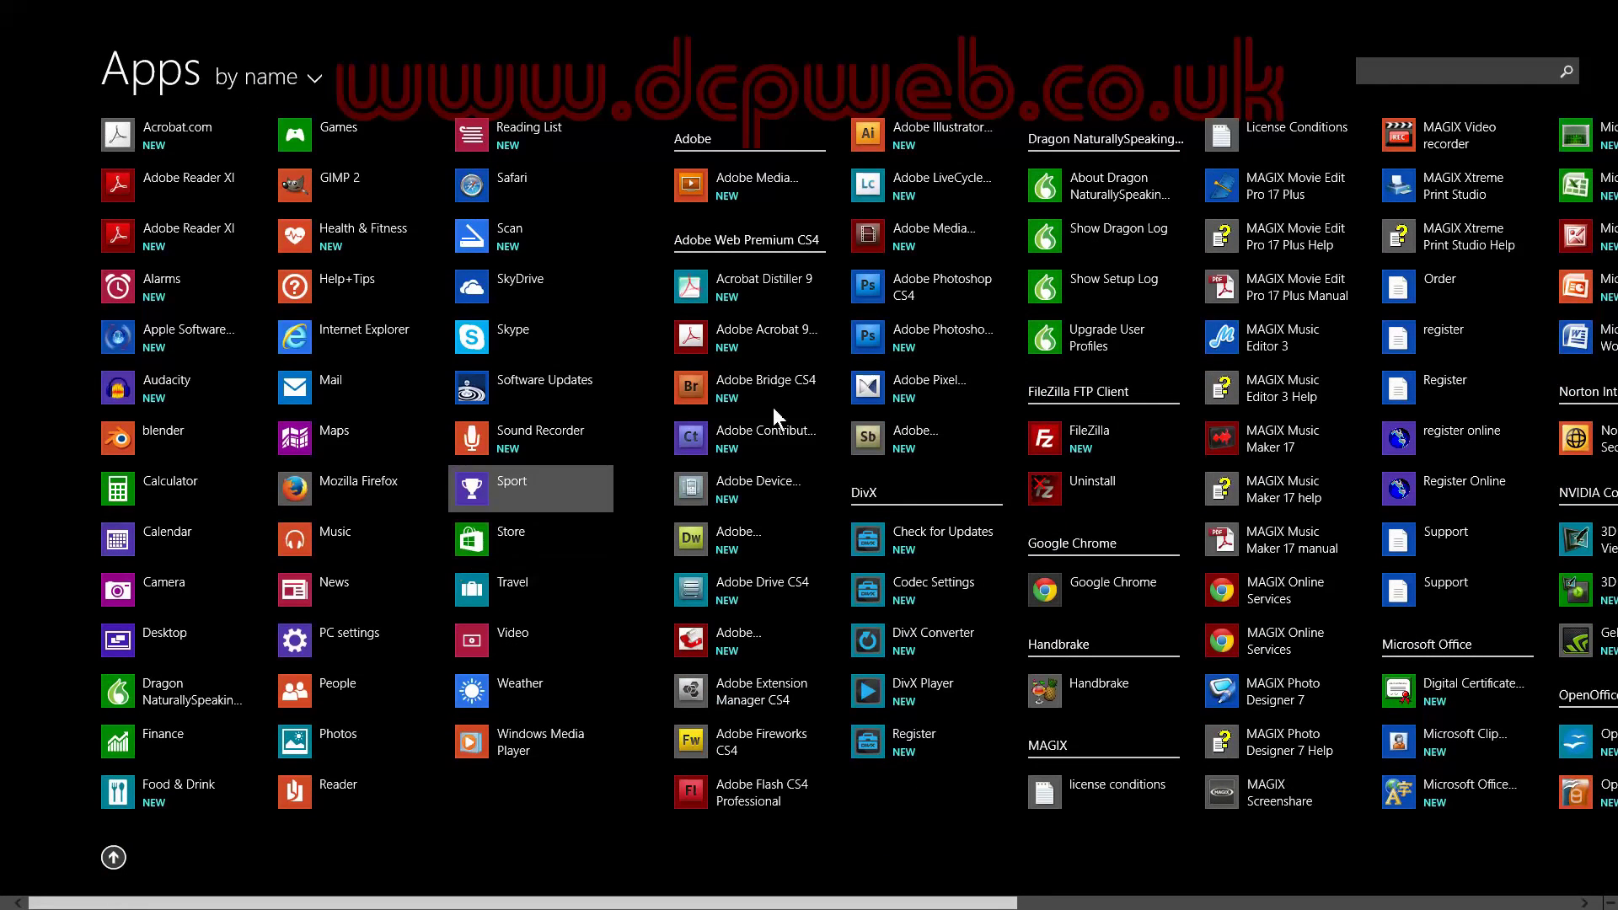
{"action": "left_click", "coordinate": [1492, 68]}
{"action": "type", "text": "t"}
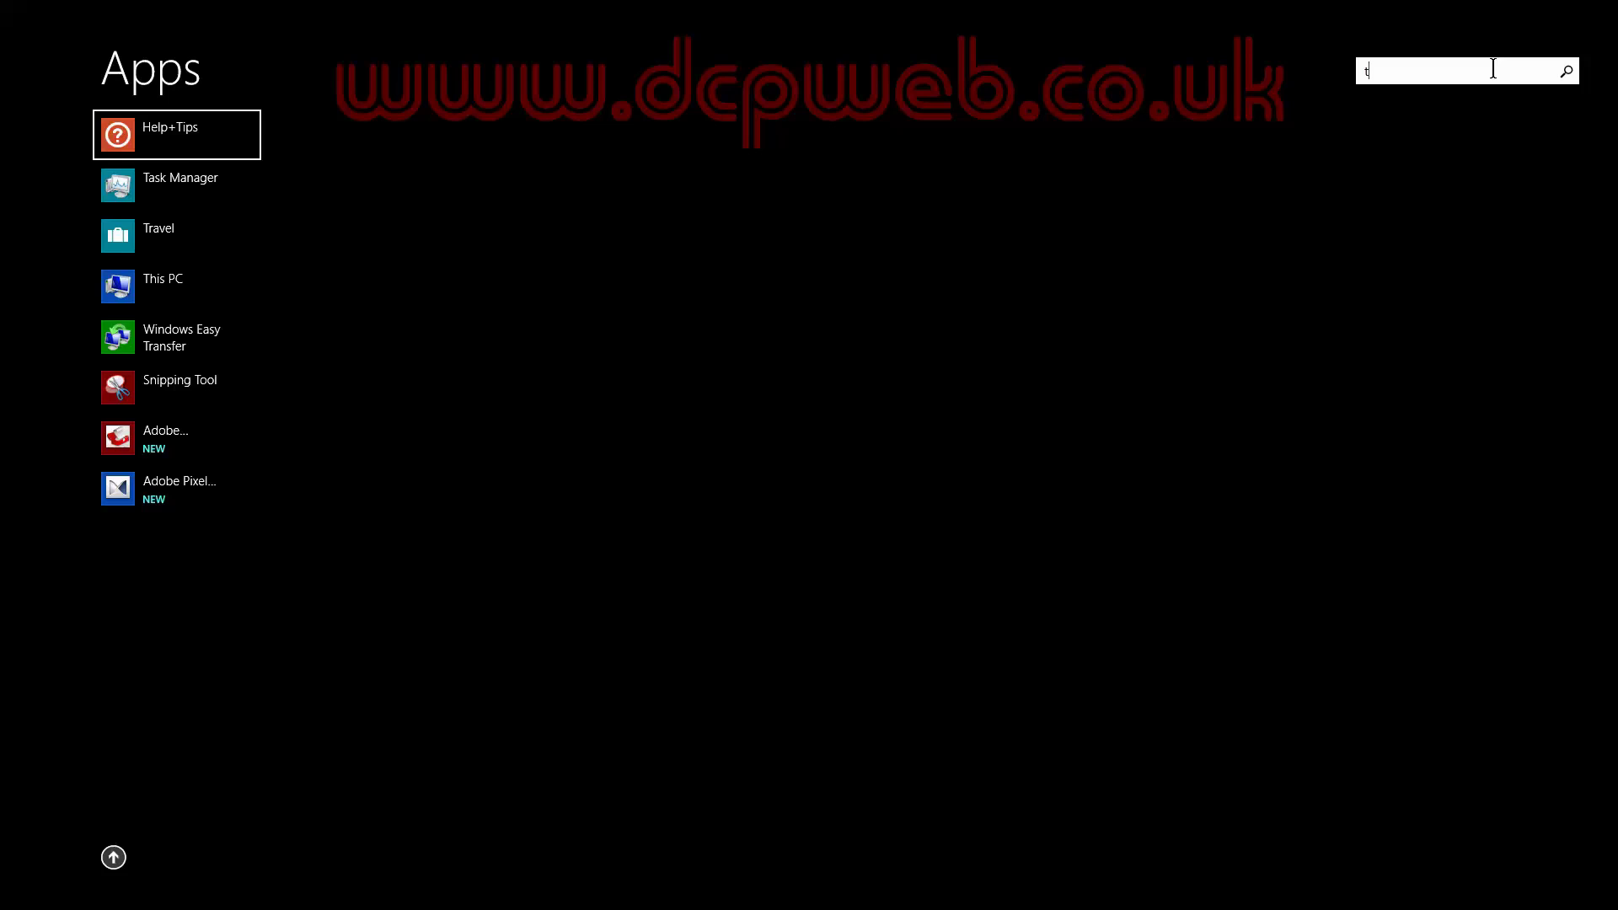
{"action": "type", "text": "ed"}
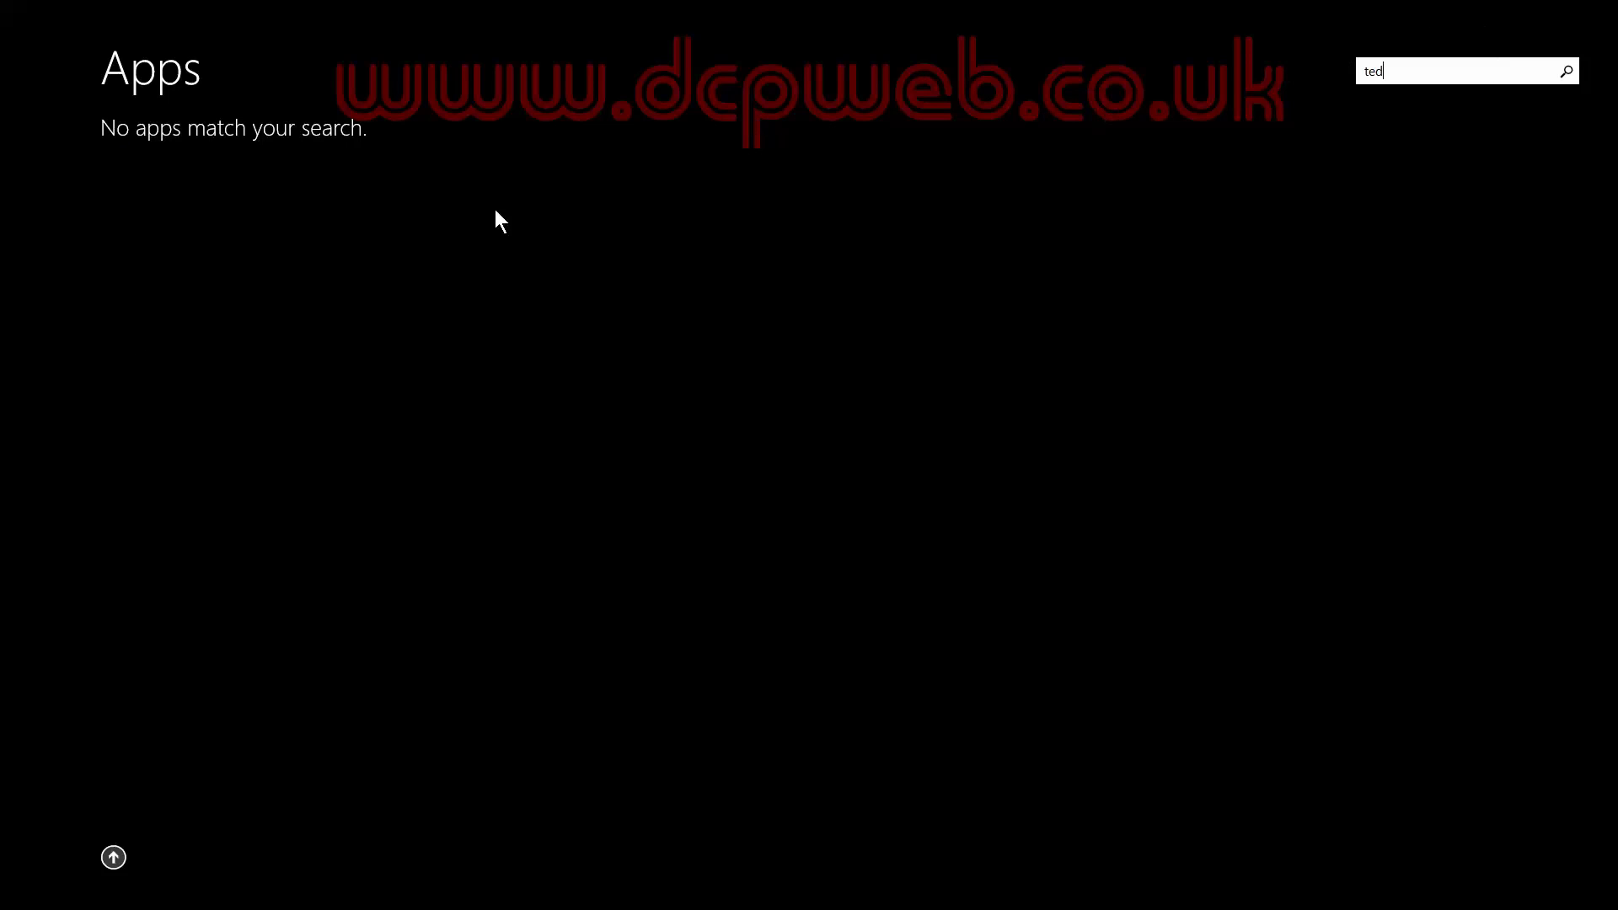
{"action": "left_click", "coordinate": [109, 855]}
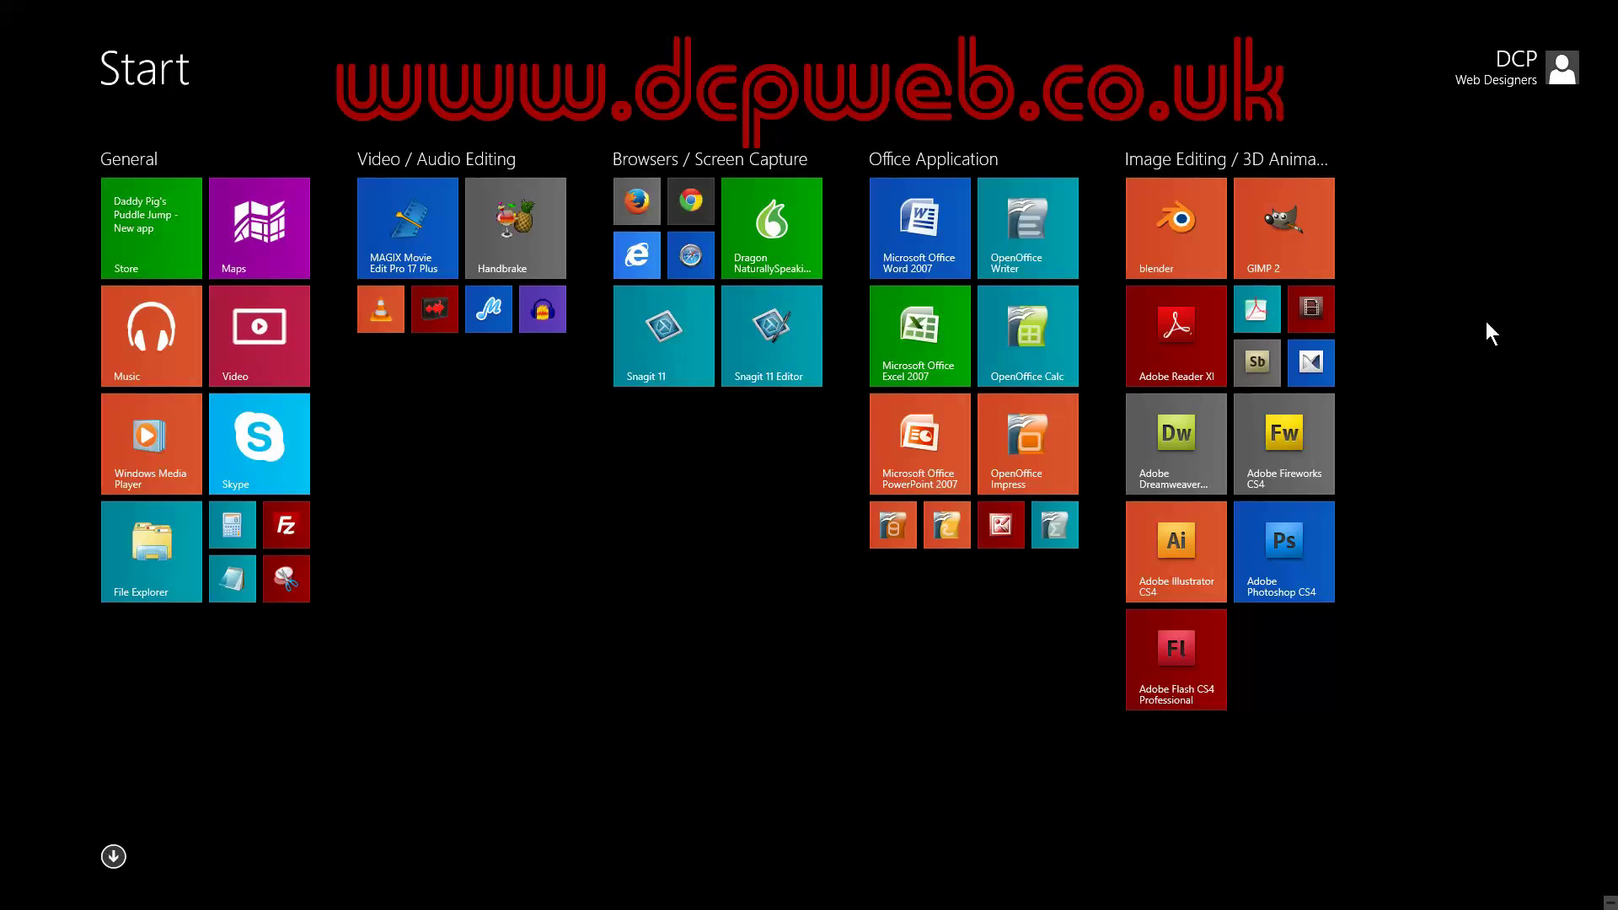
Step: Open the Search charm, view its scope options, keep Everywhere, search for "article" and clear the query
{"action": "mouse_move", "coordinate": [23, 898]}
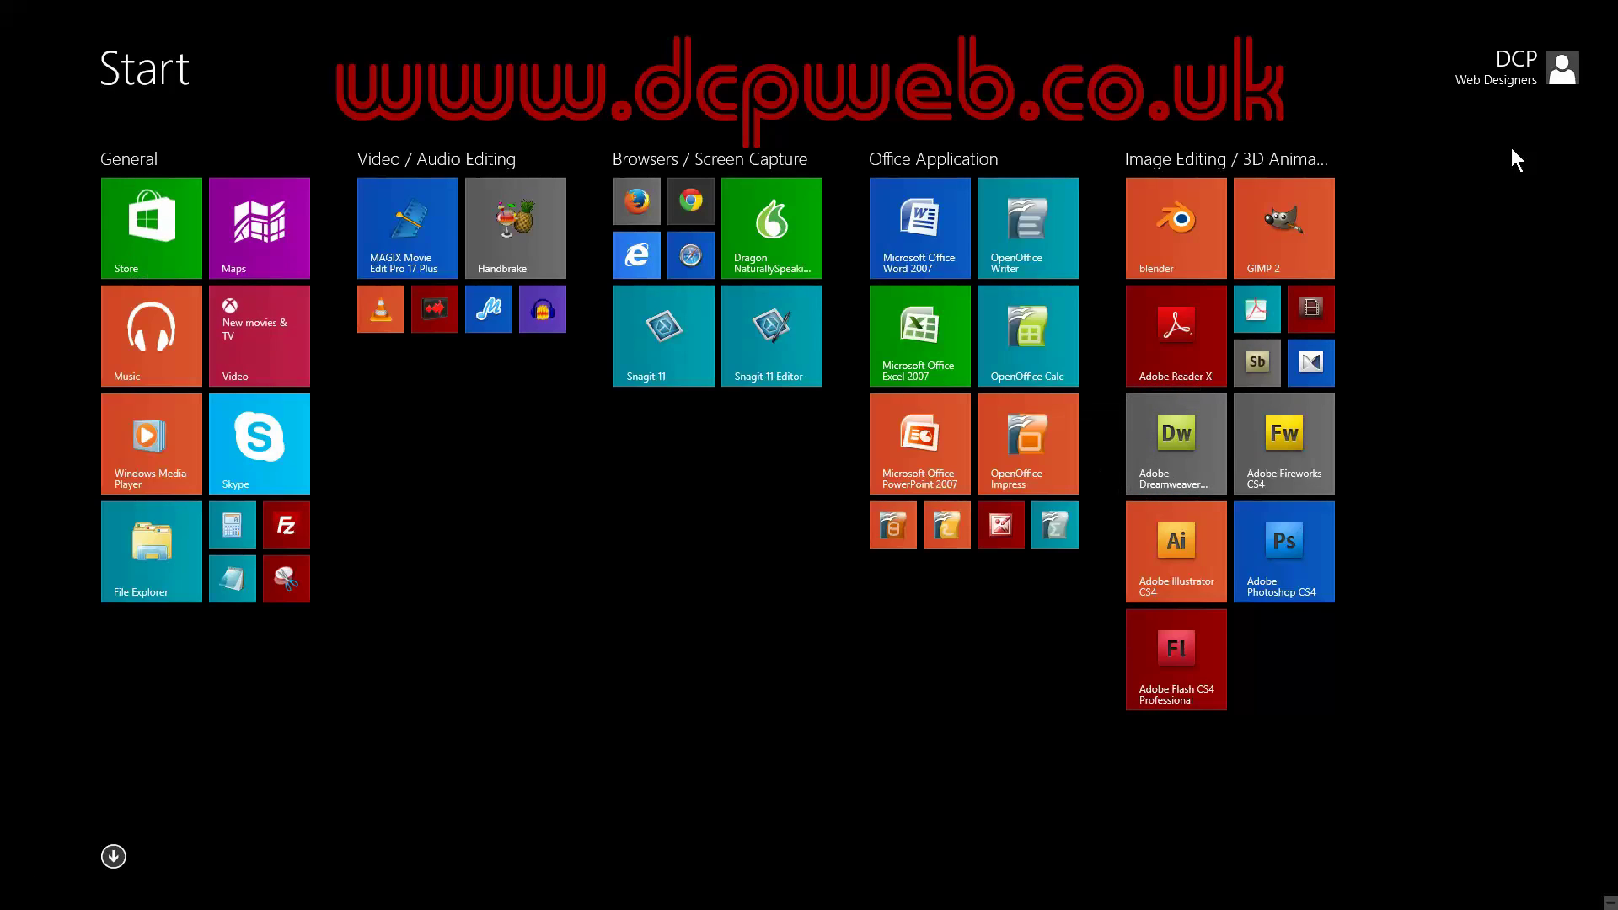
{"action": "mouse_move", "coordinate": [1611, 11]}
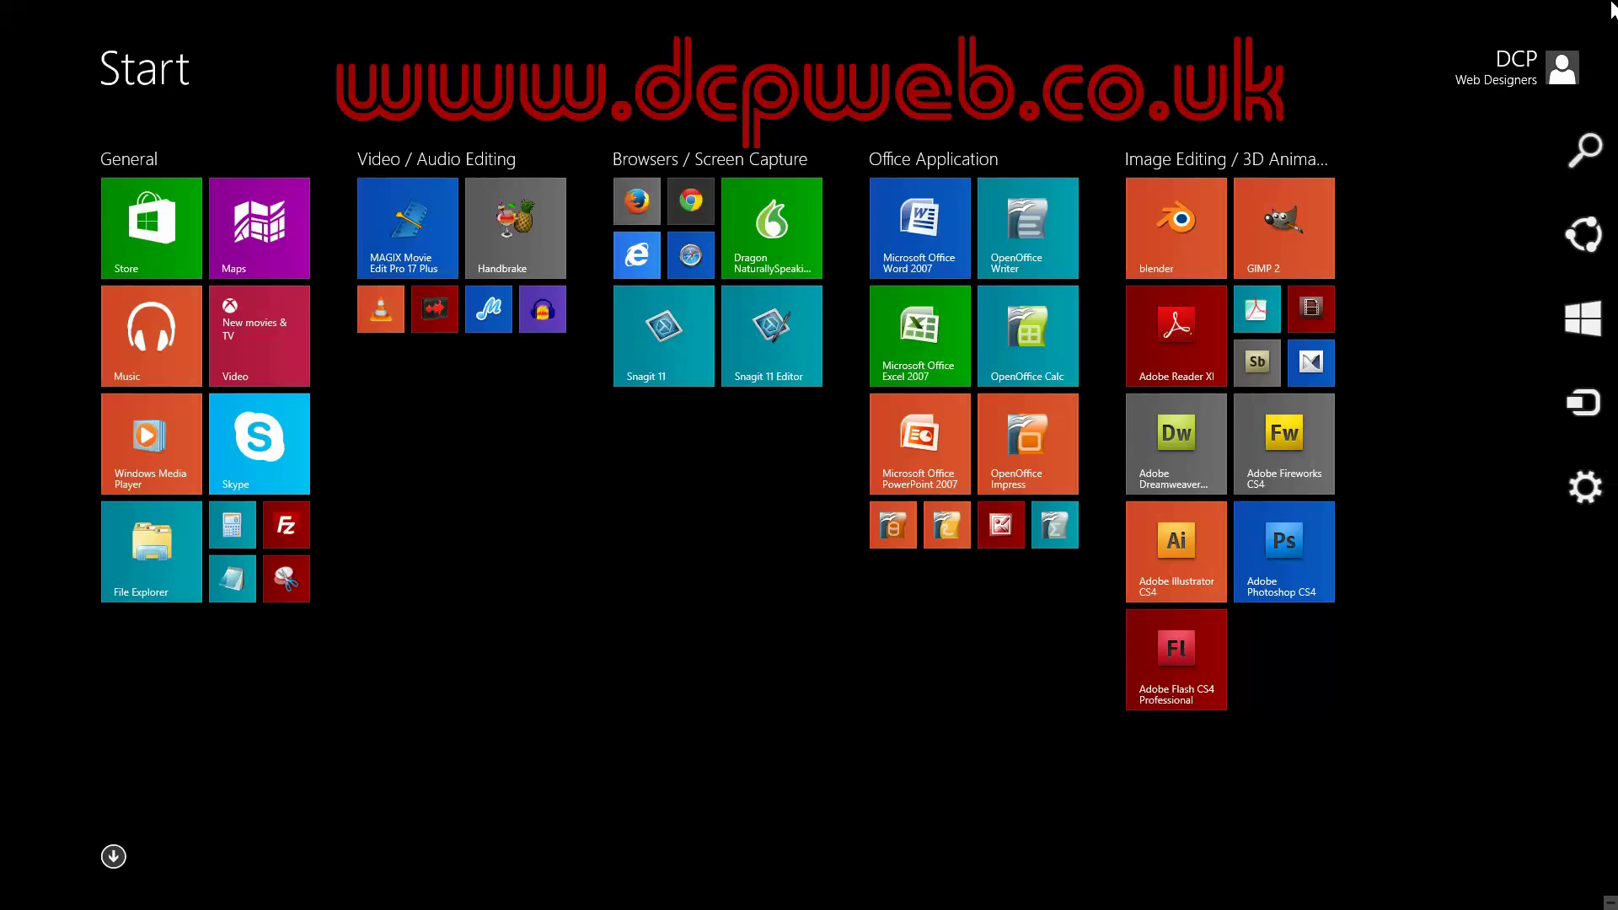
{"action": "mouse_move", "coordinate": [1589, 160]}
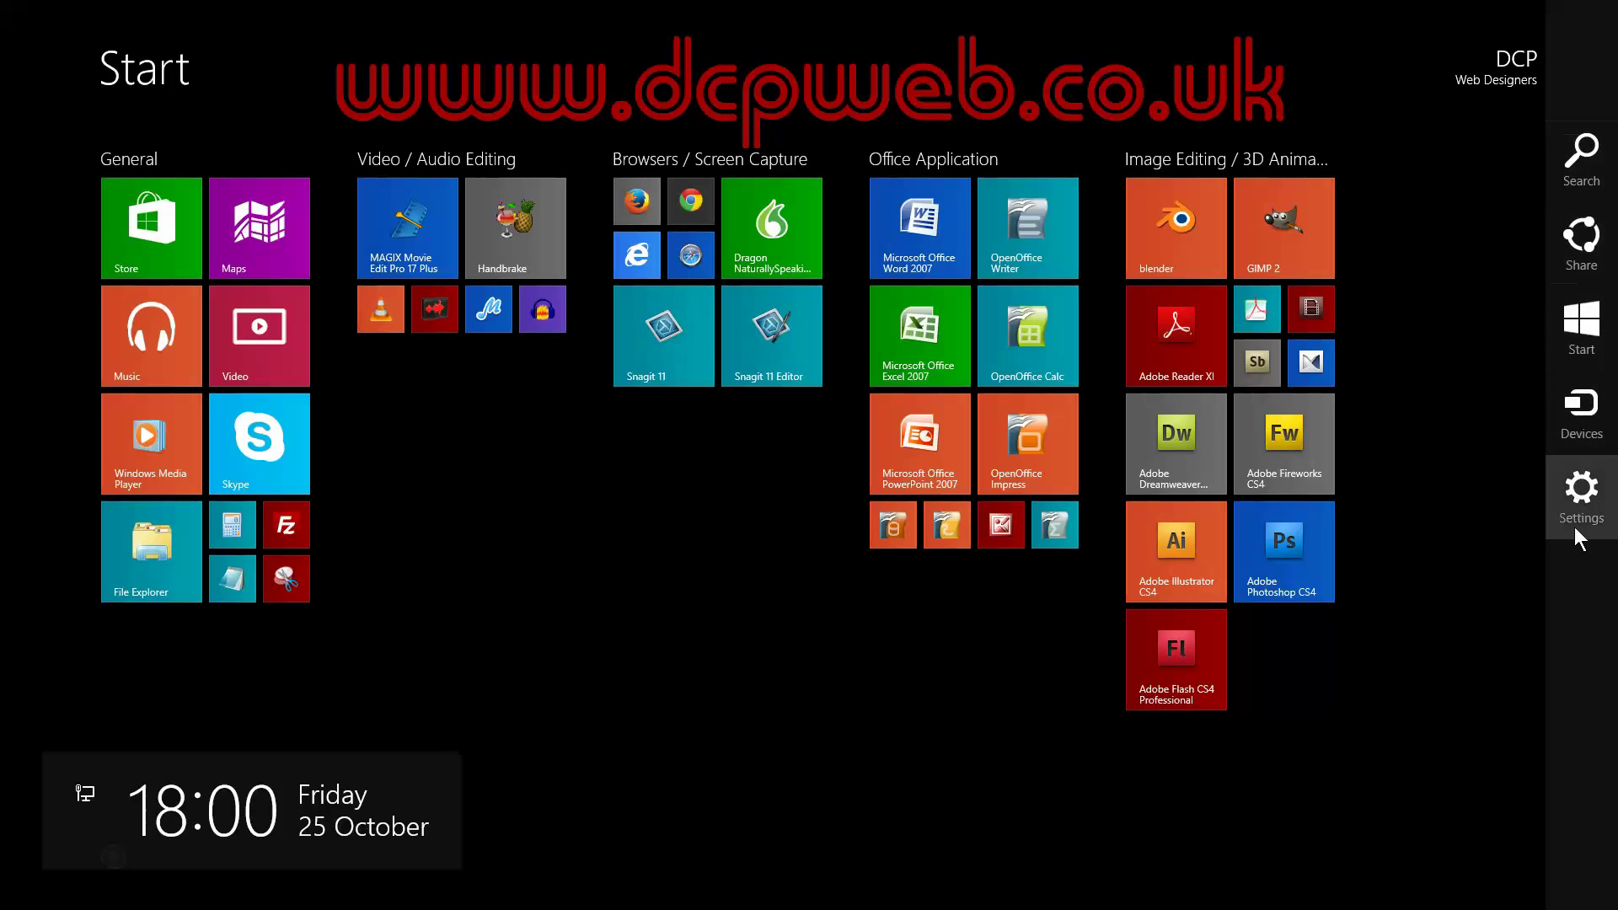
{"action": "left_click", "coordinate": [1583, 160]}
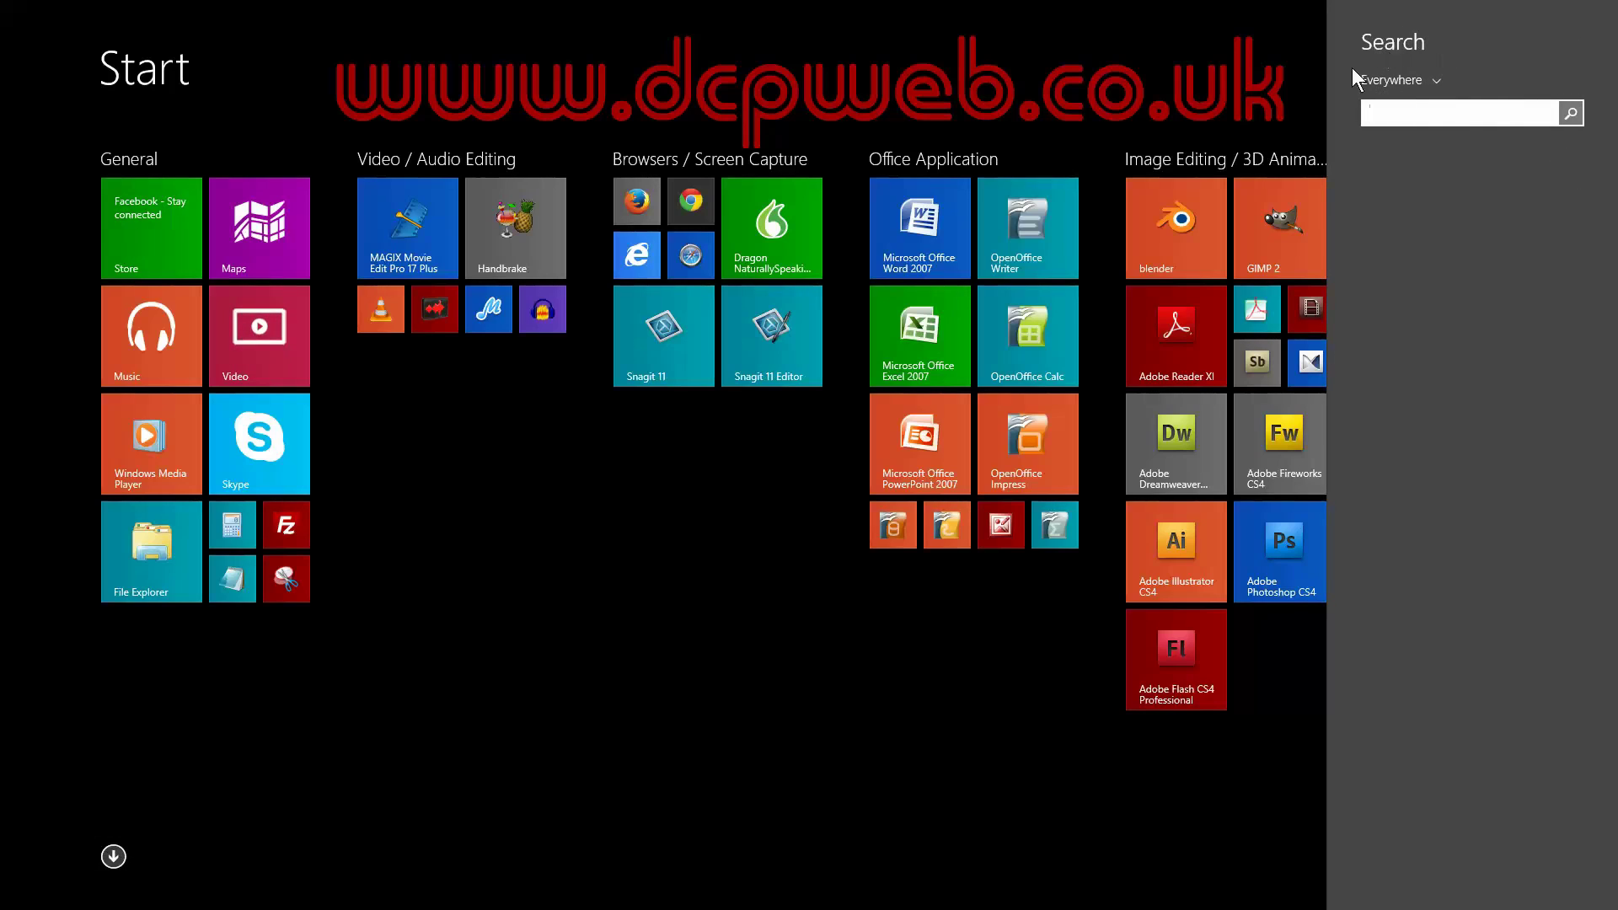
{"action": "left_click", "coordinate": [1416, 83]}
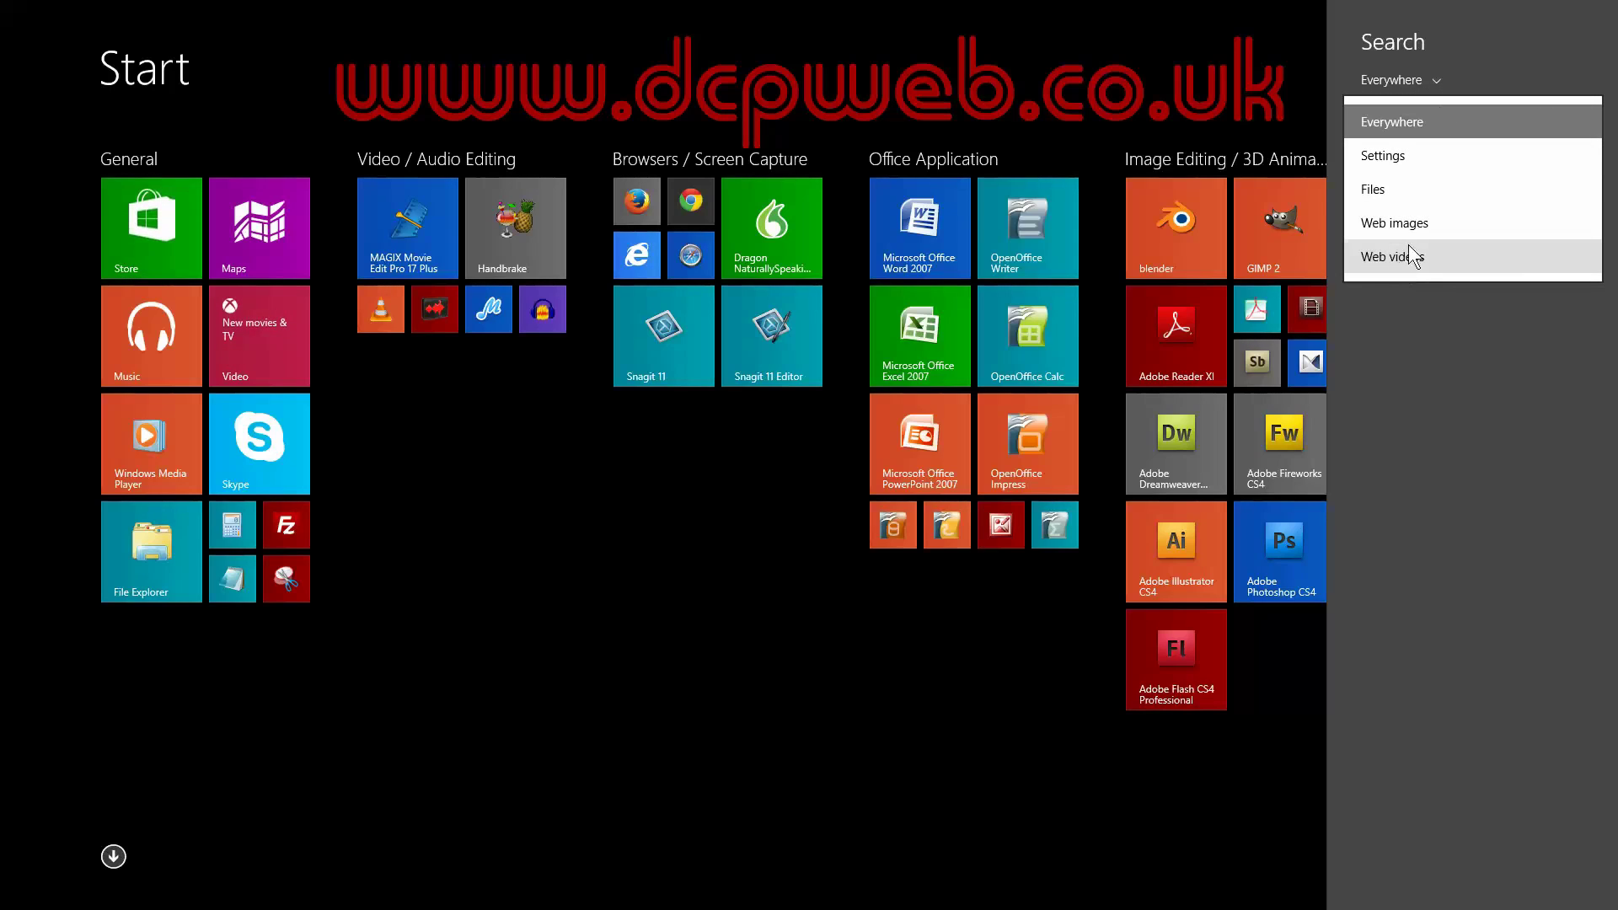
{"action": "left_click", "coordinate": [1405, 121]}
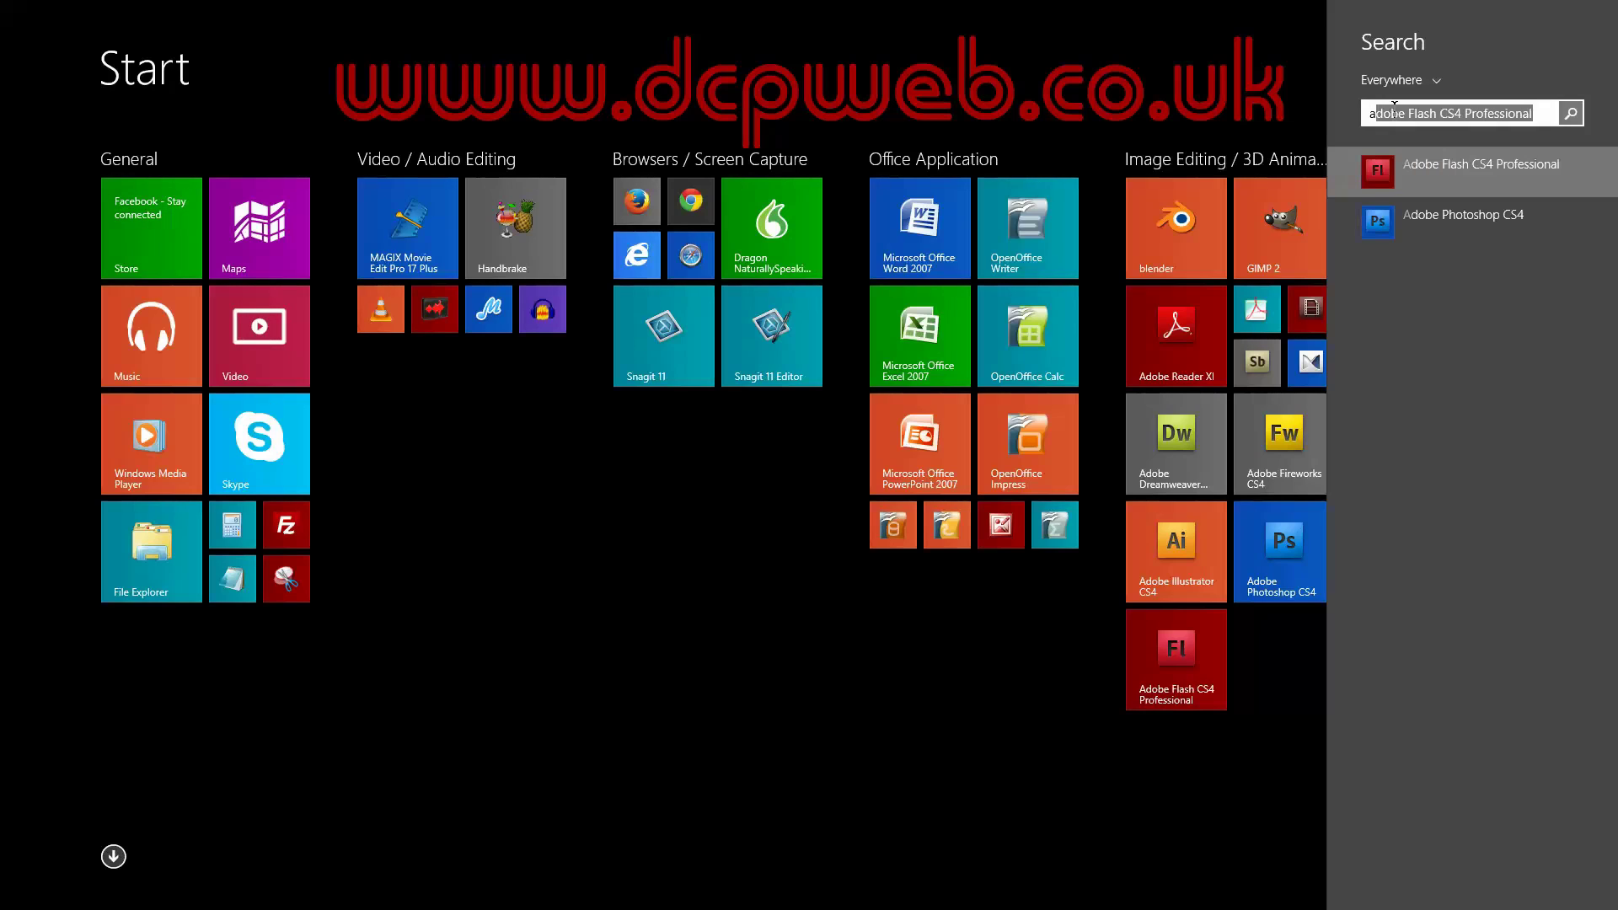
{"action": "type", "text": "rticle"}
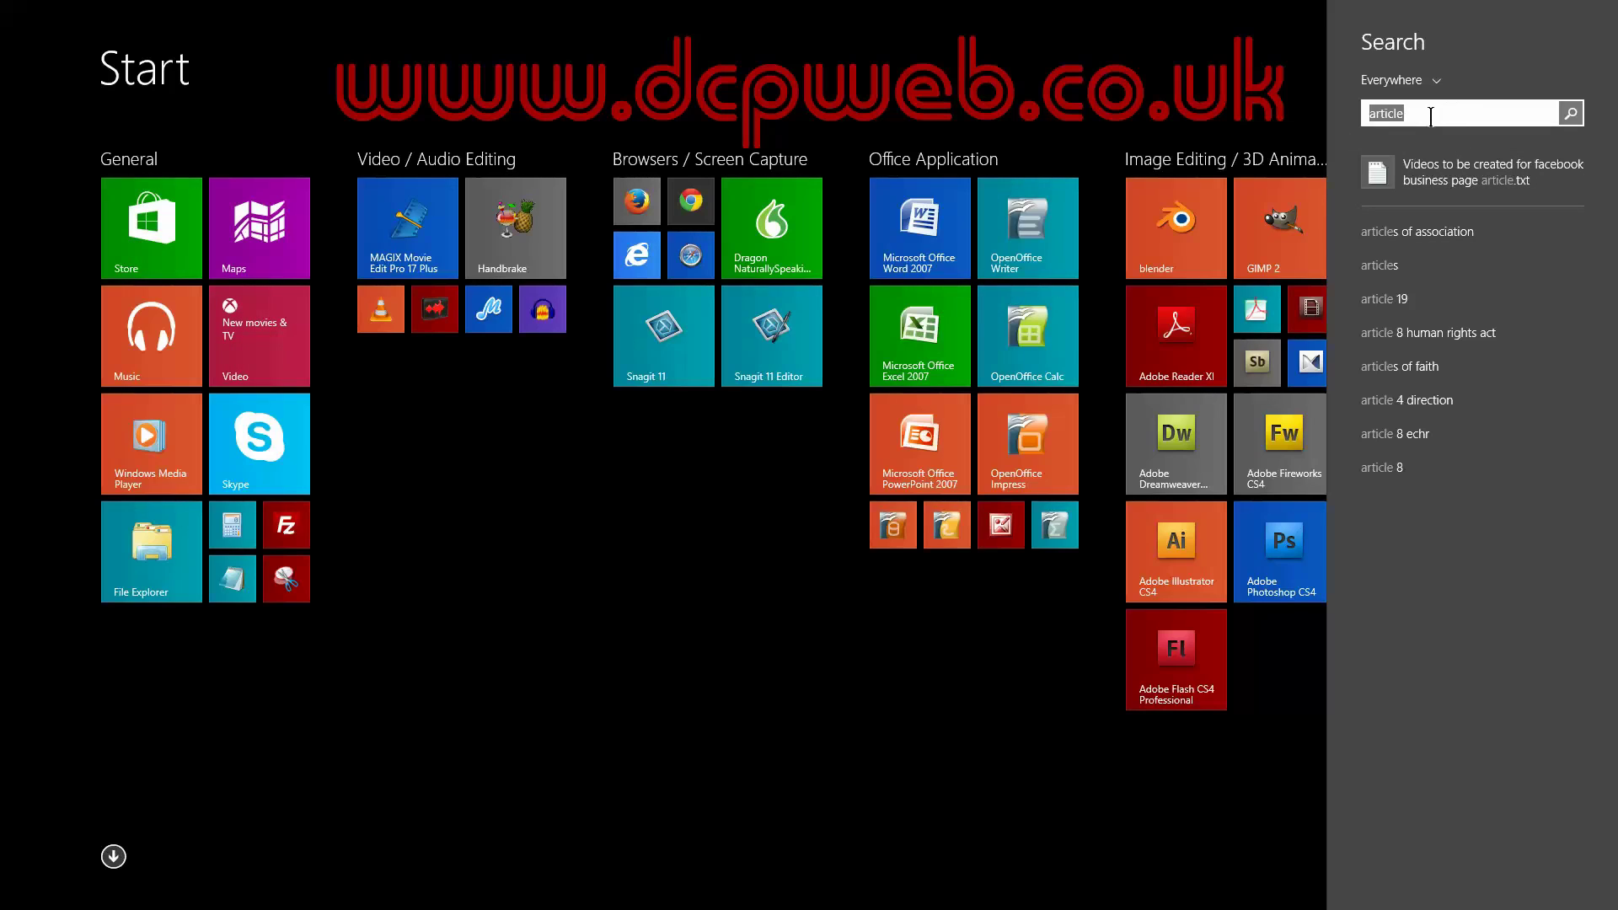
{"action": "key", "text": "BackSpace"}
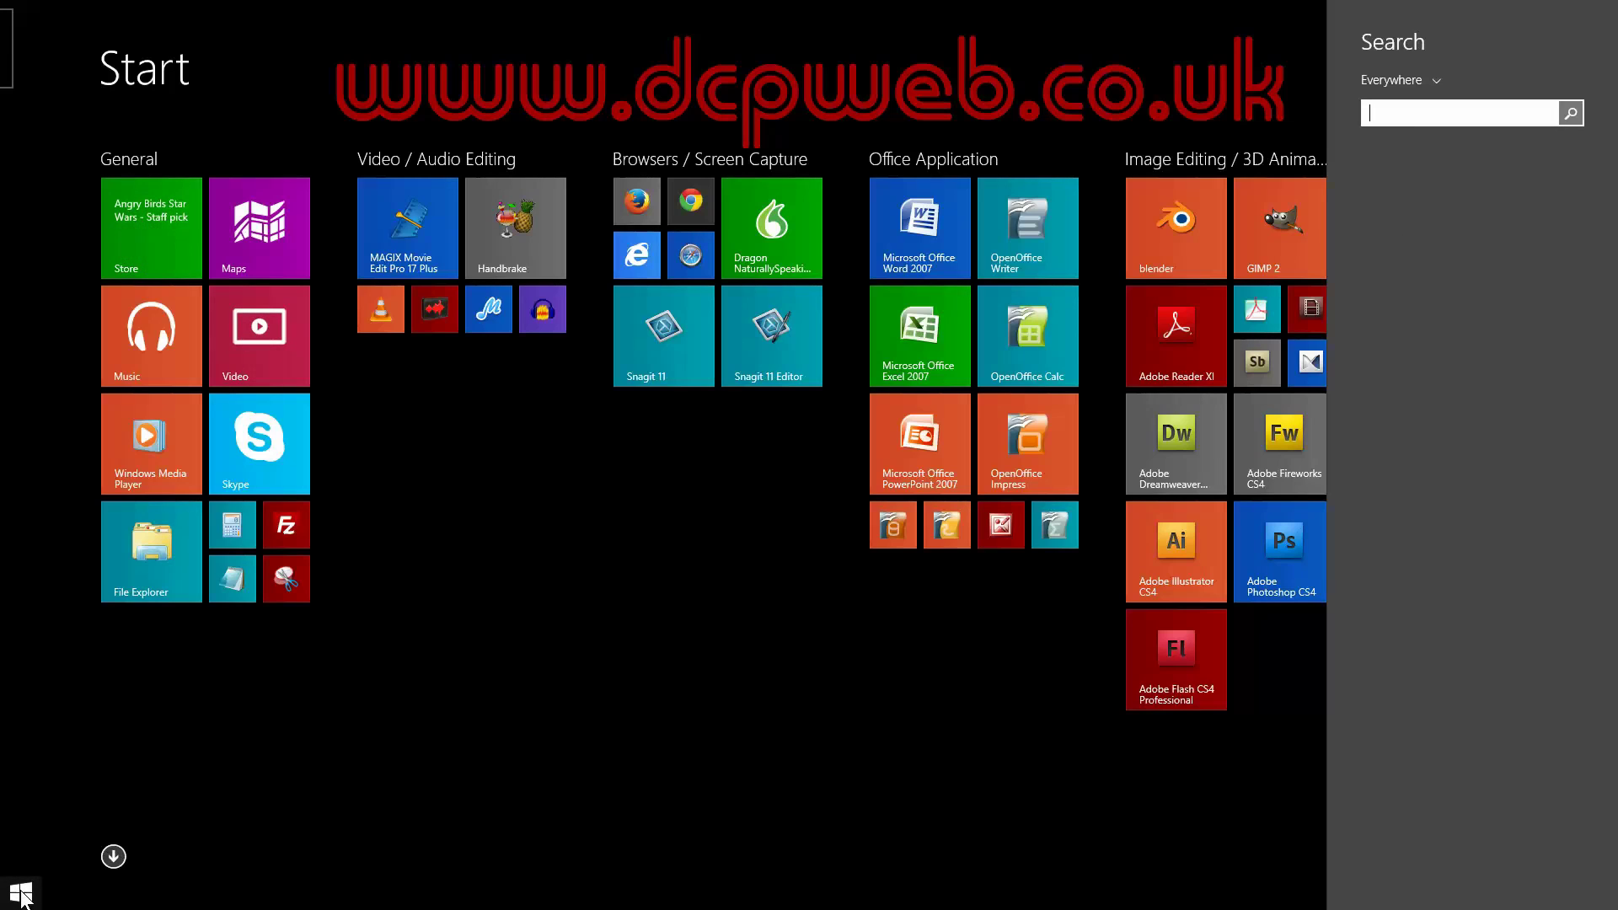
Step: Launch File Explorer and browse through Documents, 01 - DCP and articles to the folder "01 - DONE - How to Make a Twitter Business Page For Your Business"
{"action": "left_click", "coordinate": [163, 539]}
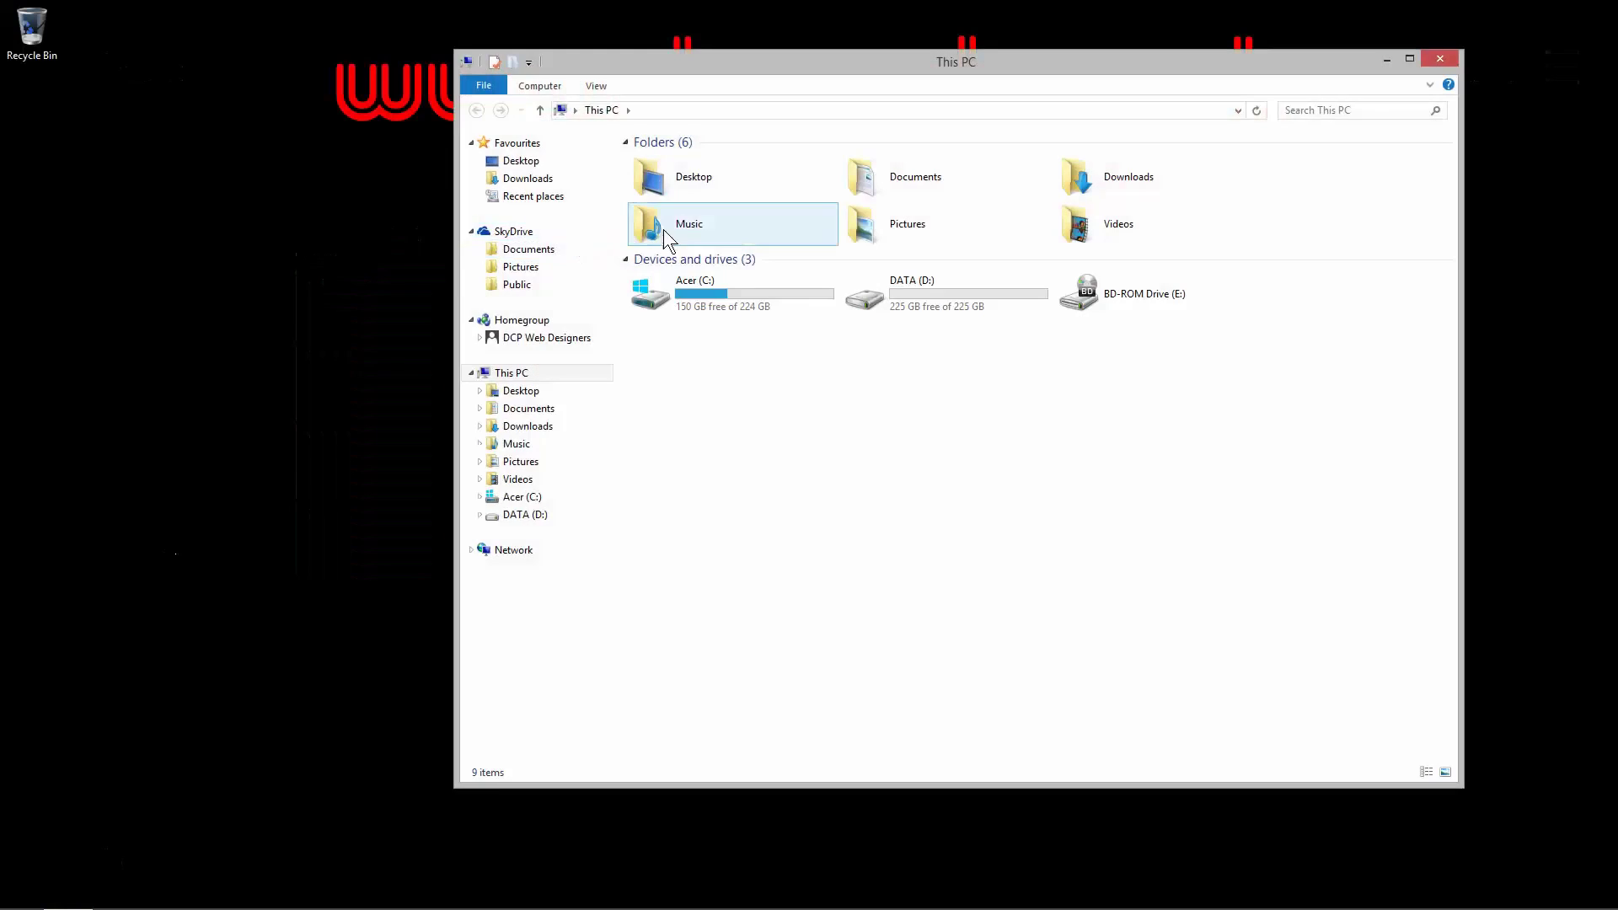
{"action": "left_click", "coordinate": [515, 410]}
{"action": "double_click", "coordinate": [670, 162]}
{"action": "left_click", "coordinate": [675, 162]}
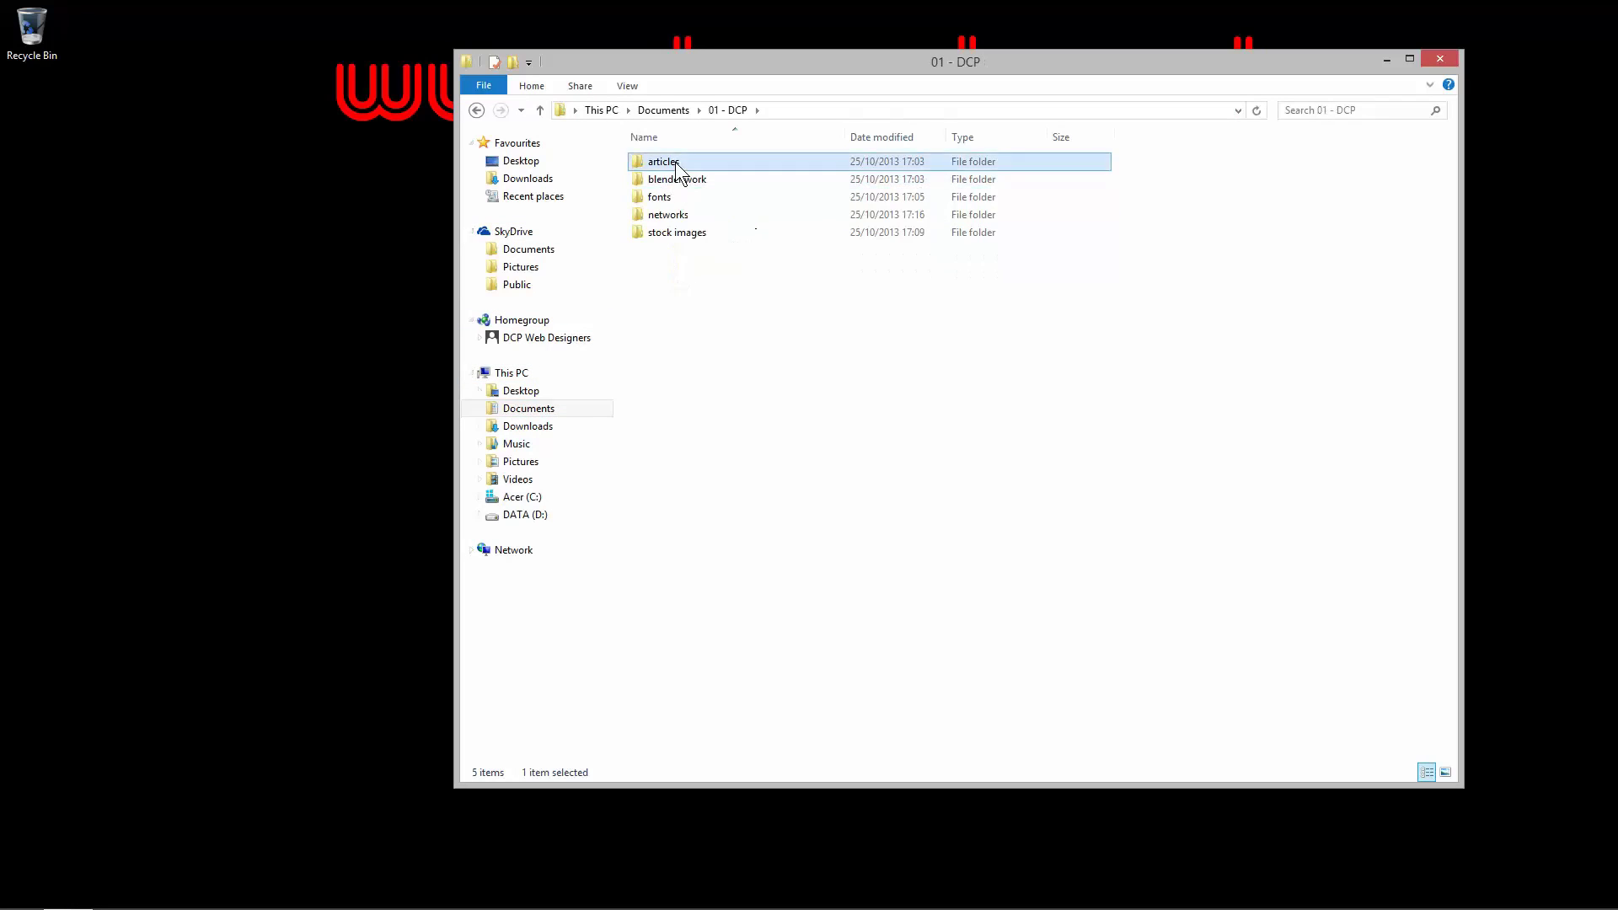
{"action": "double_click", "coordinate": [675, 161]}
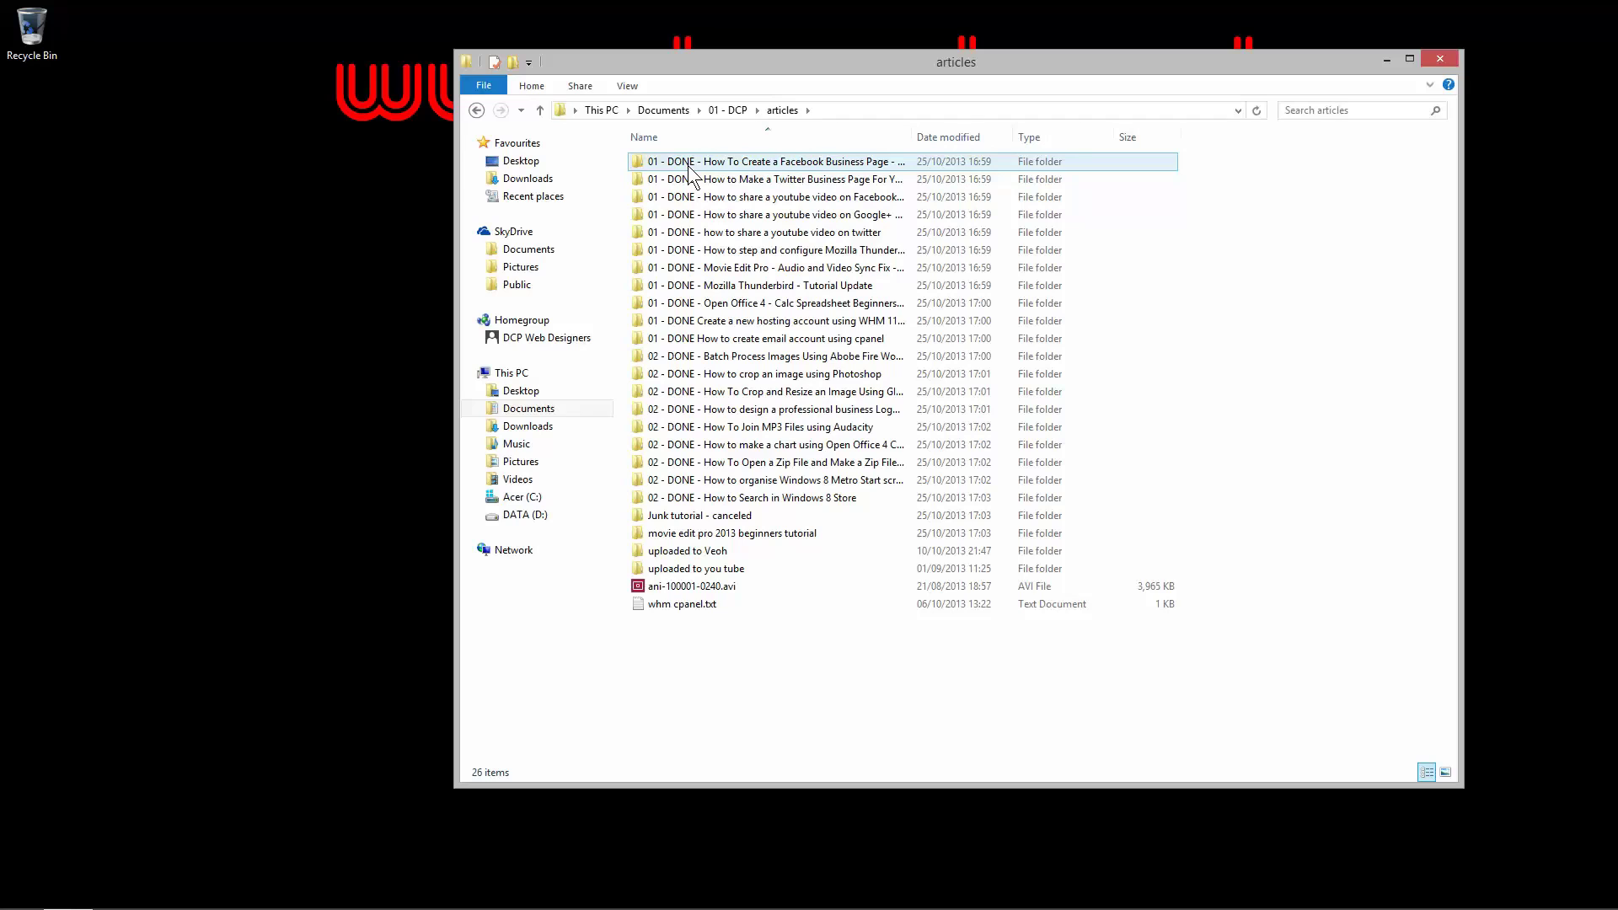
{"action": "left_click", "coordinate": [732, 183]}
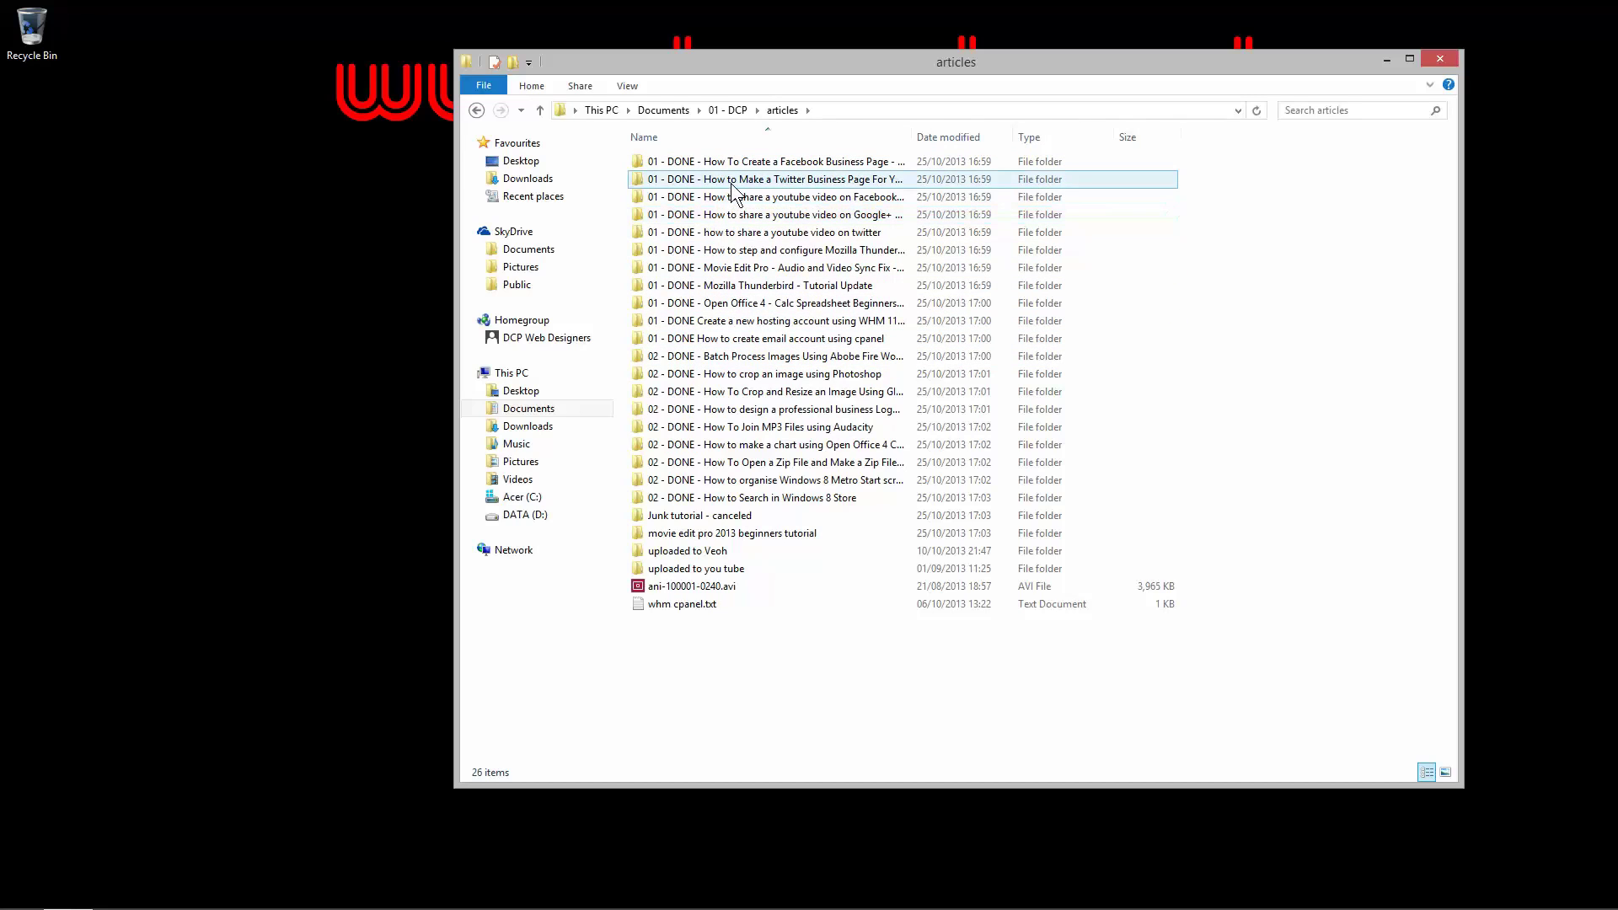
{"action": "double_click", "coordinate": [826, 182]}
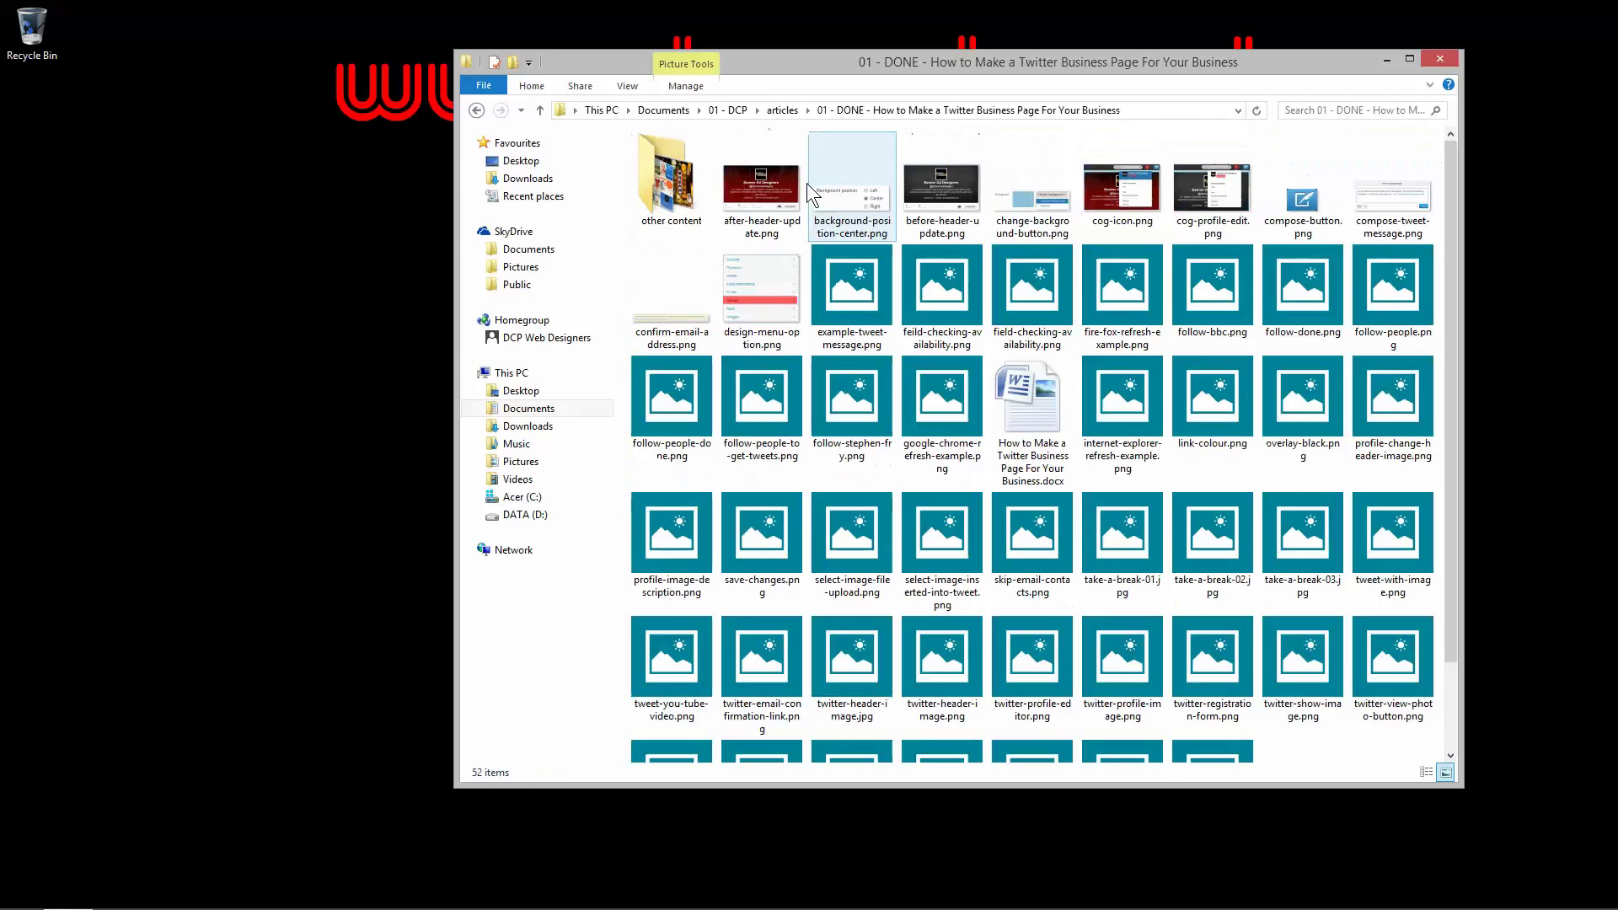
Step: Go back to the articles folder, open the Twitter business page folder's name for editing and leave it without renaming
{"action": "left_click", "coordinate": [475, 107]}
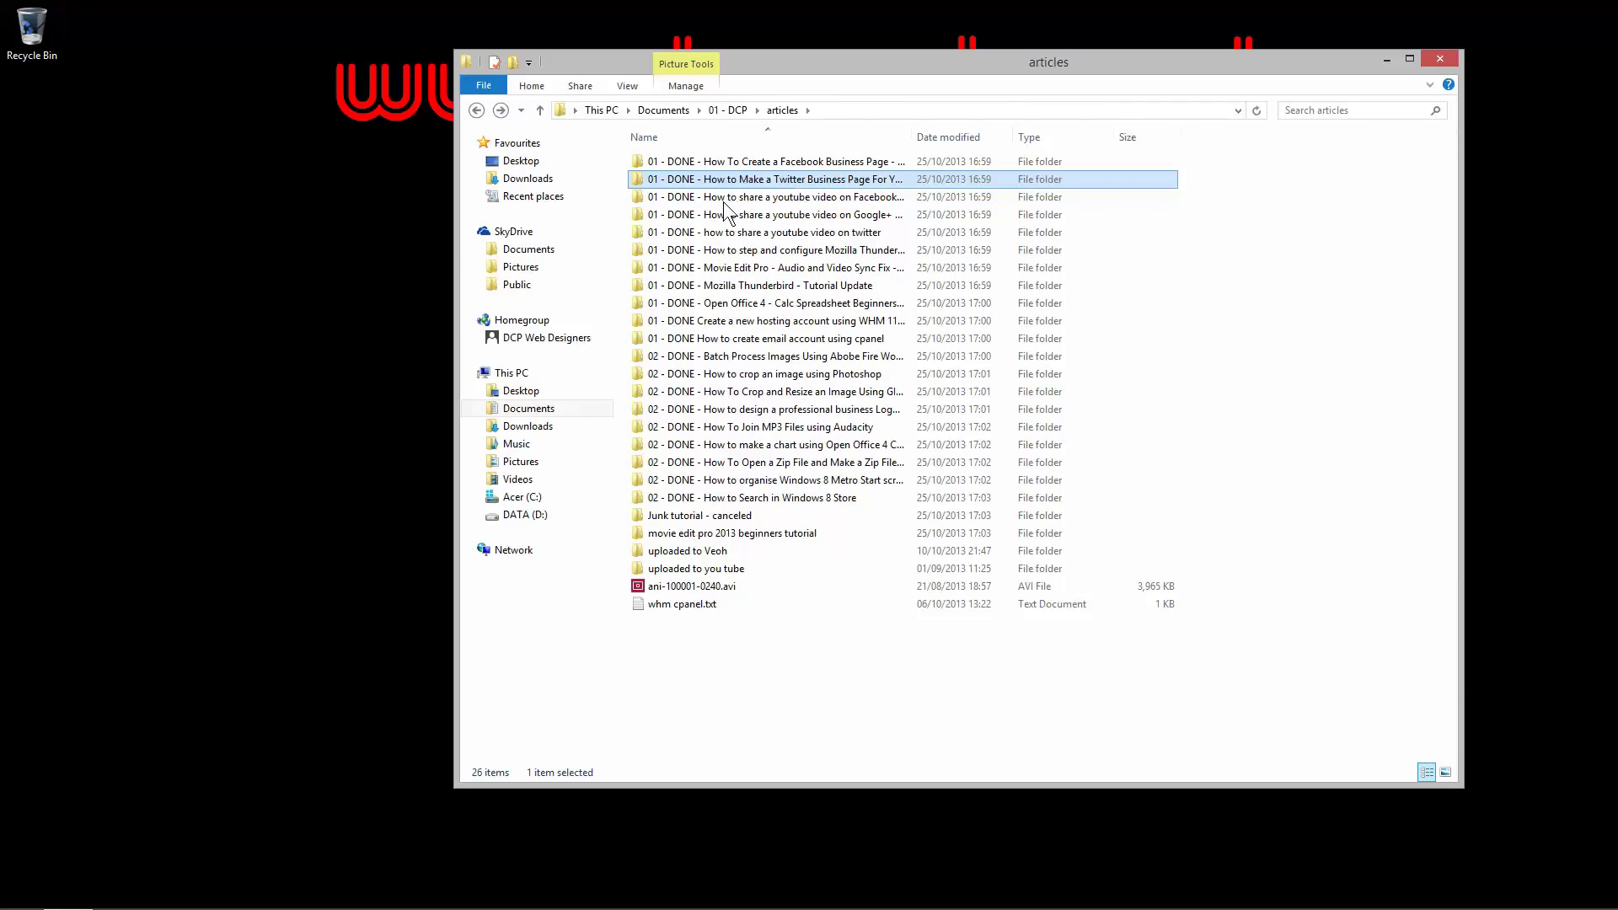
{"action": "key", "text": "F2"}
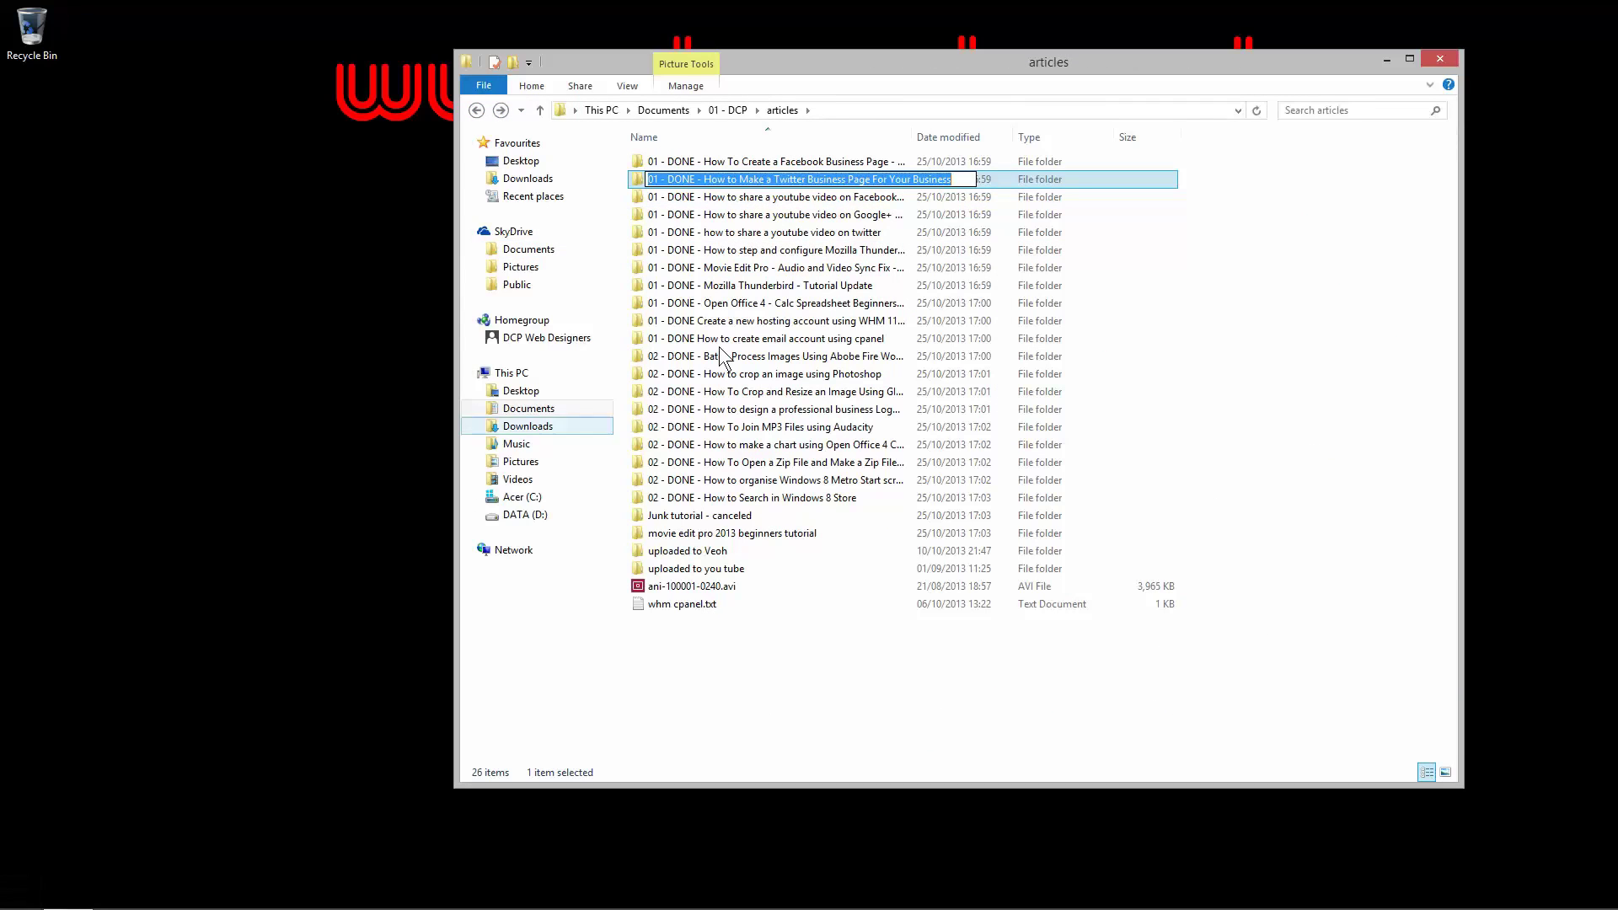
{"action": "left_click", "coordinate": [1424, 361]}
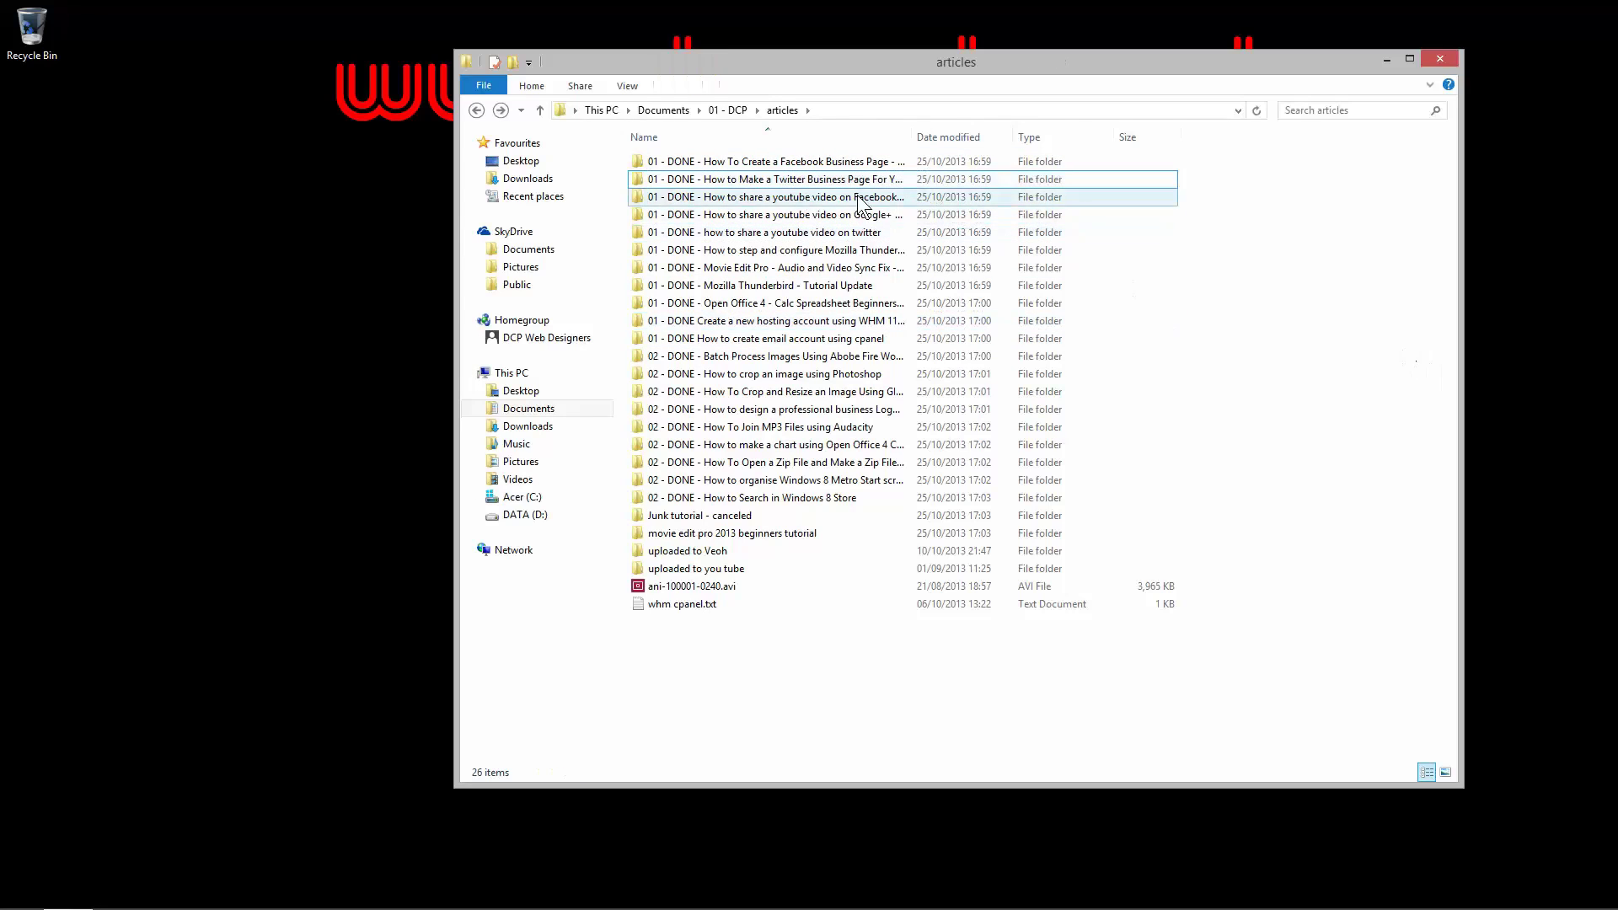
Step: Return to the Start screen, search everywhere for "twitter" and close the search results
{"action": "left_click", "coordinate": [10, 895]}
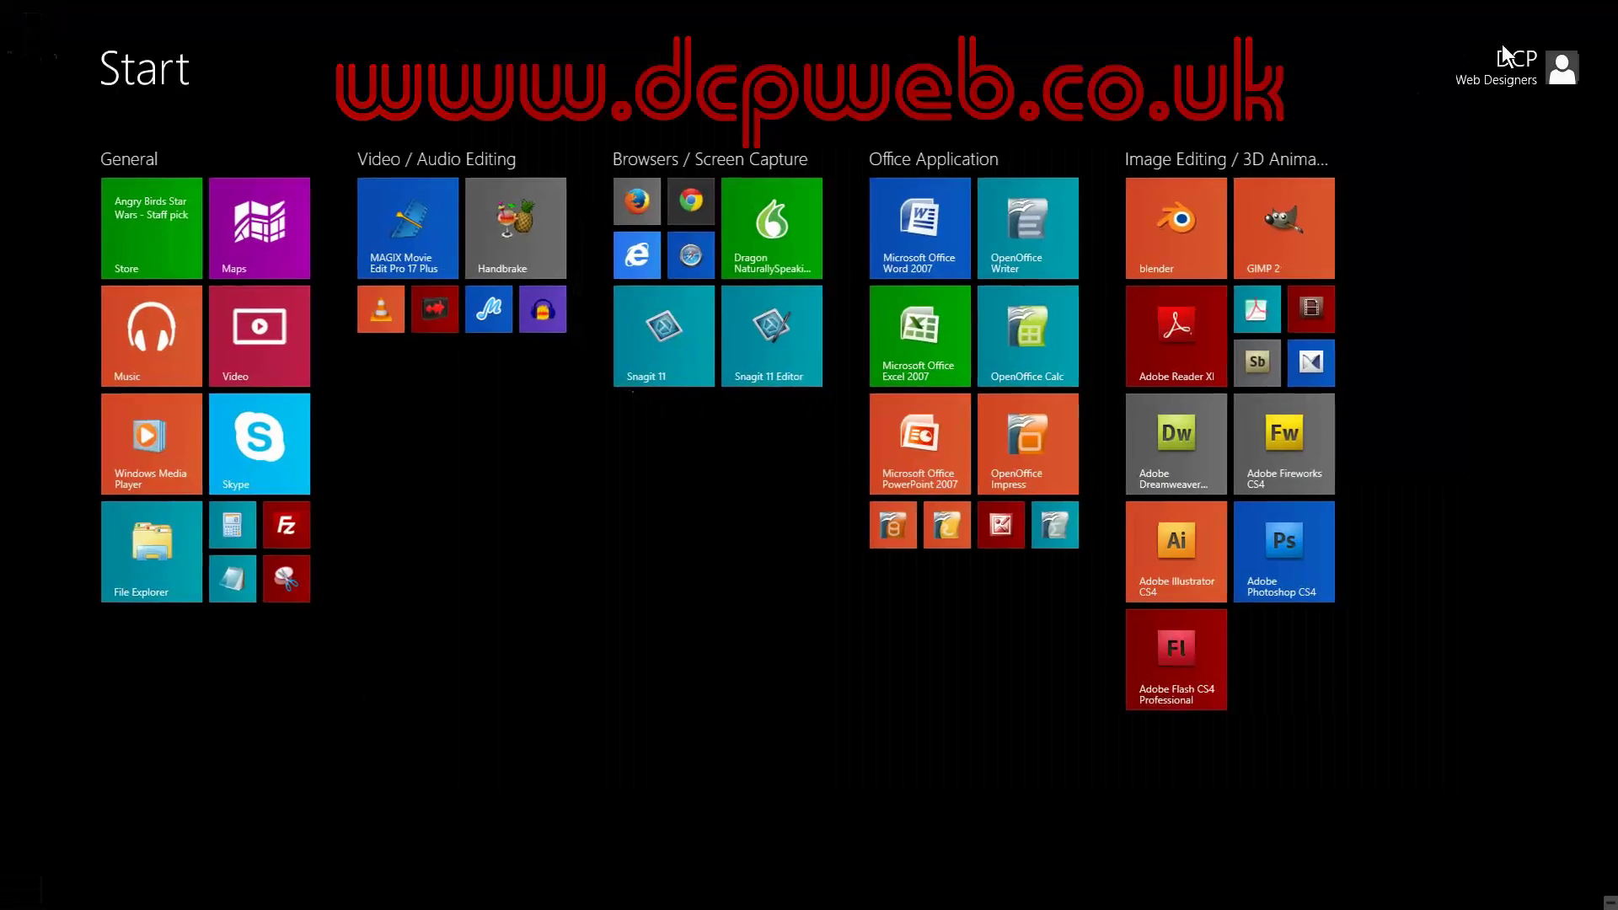
{"action": "mouse_move", "coordinate": [1611, 8]}
{"action": "left_click", "coordinate": [1578, 144]}
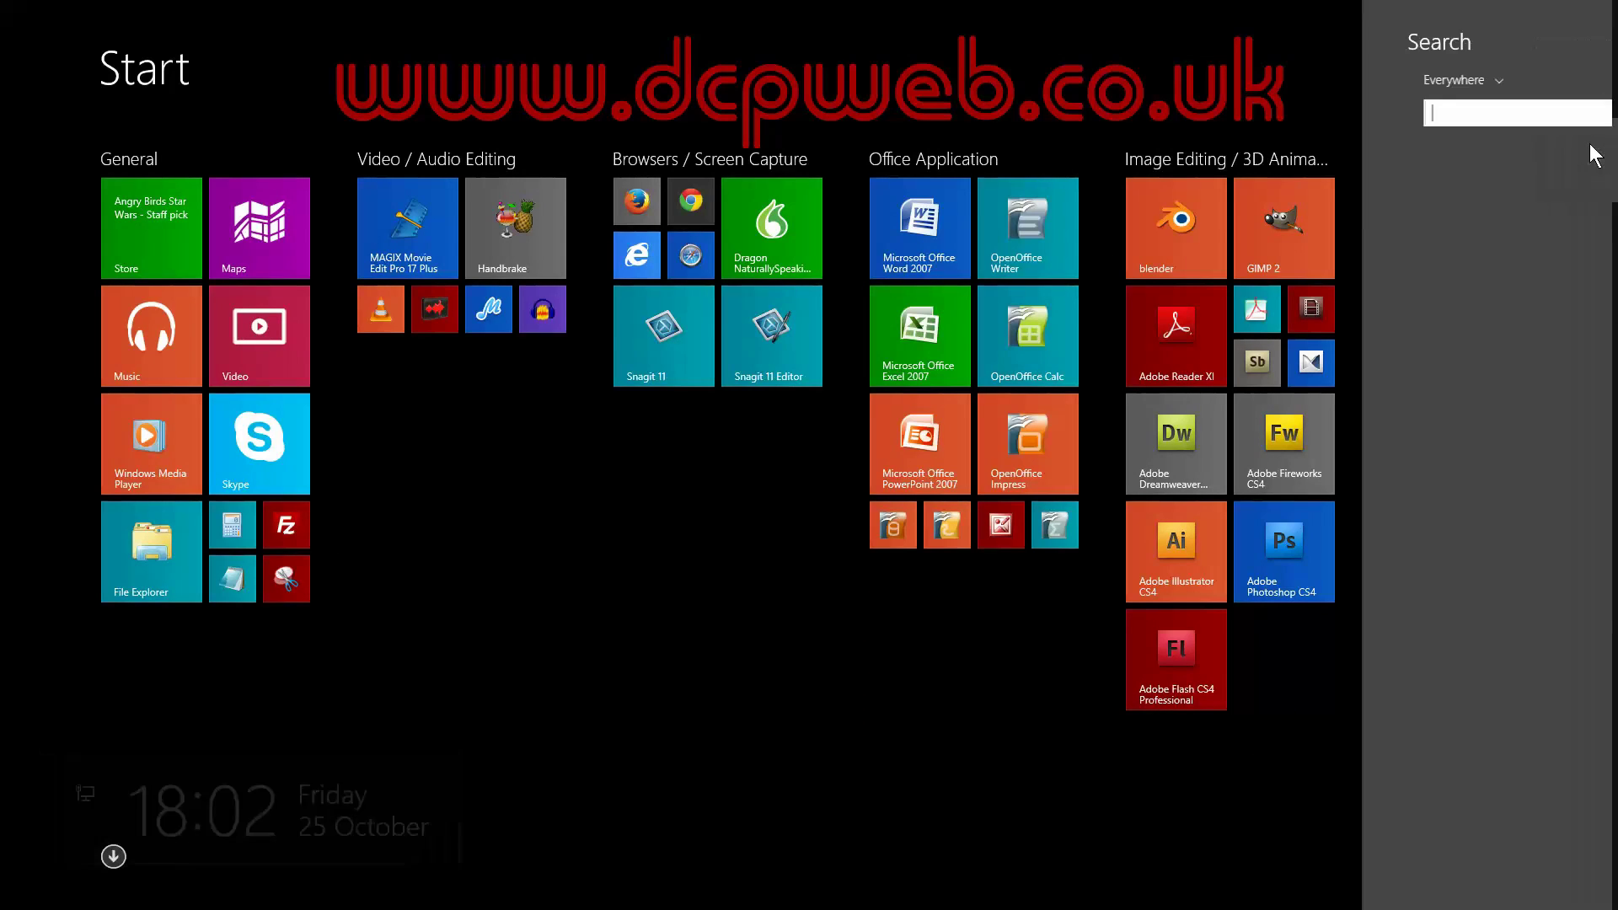
{"action": "type", "text": "twitter"}
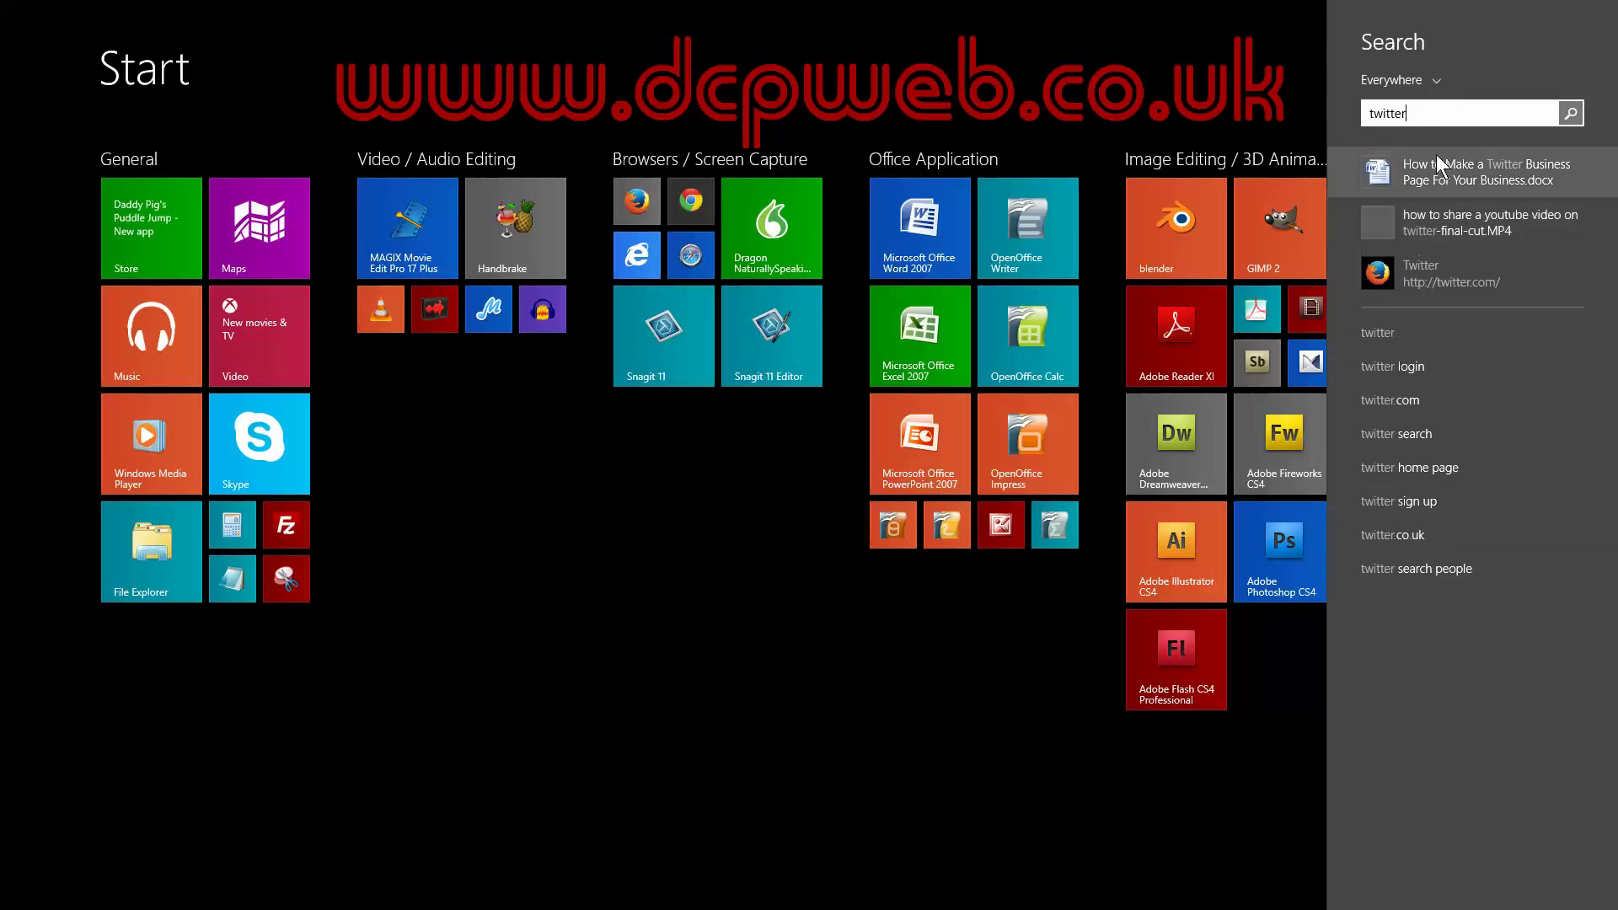
{"action": "left_click", "coordinate": [1153, 80]}
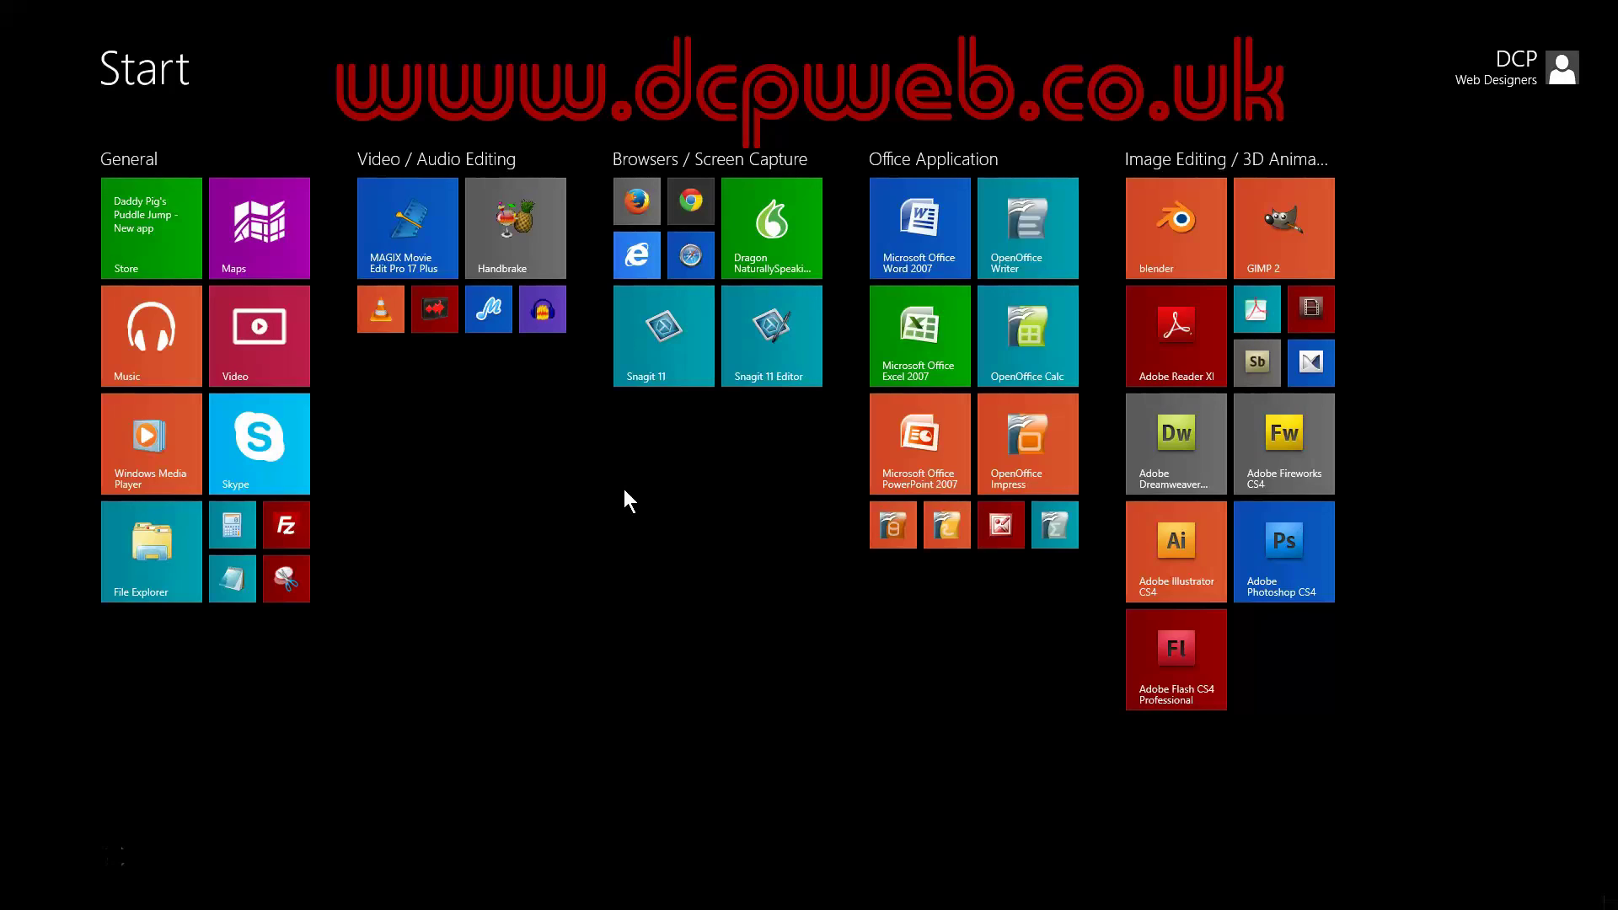
Step: Search directly from the Start screen for "photo" and look through the results, then do the same for "word", closing the search each time
{"action": "type", "text": "photo"}
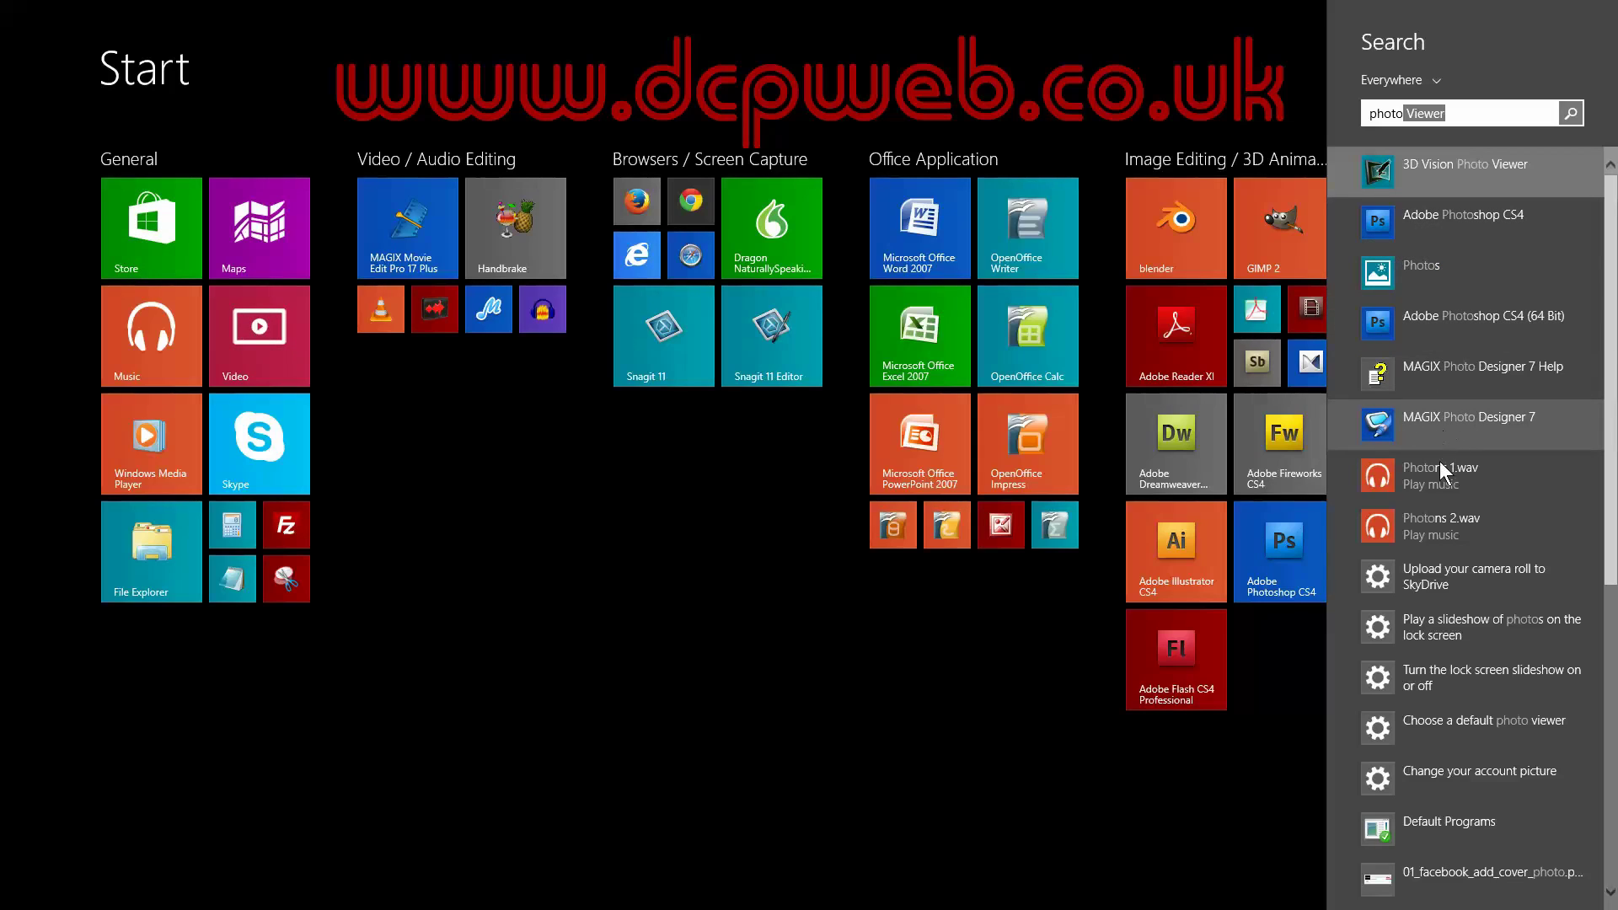
{"action": "scroll", "coordinate": [1436, 547], "scroll_direction": "down", "scroll_amount": 5}
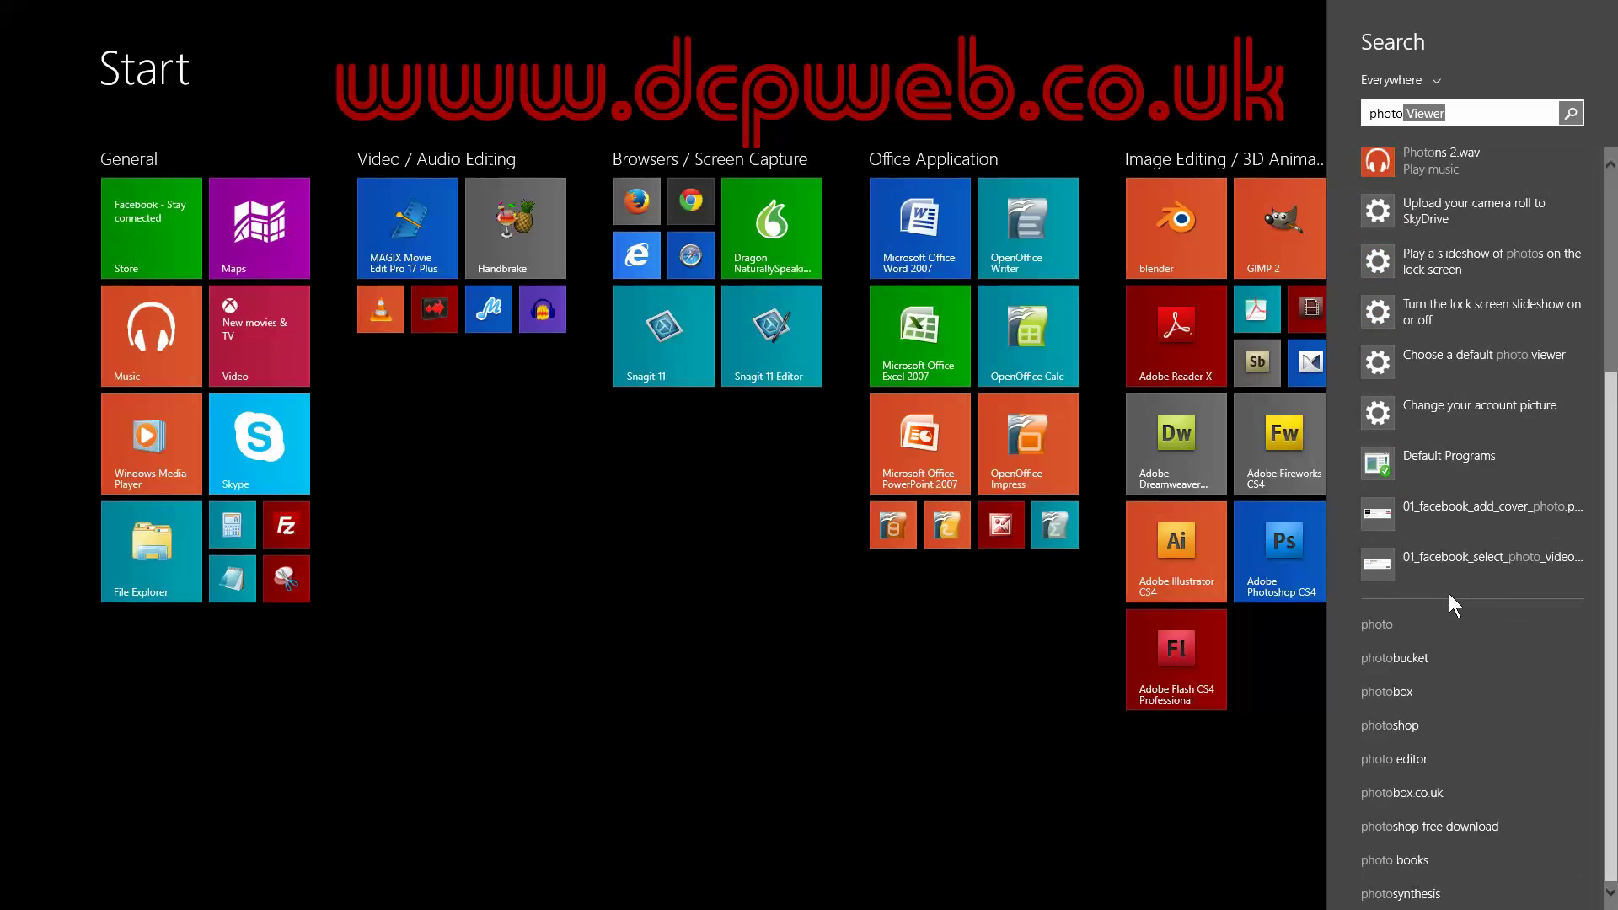
{"action": "scroll", "coordinate": [1449, 593], "scroll_direction": "up", "scroll_amount": 5}
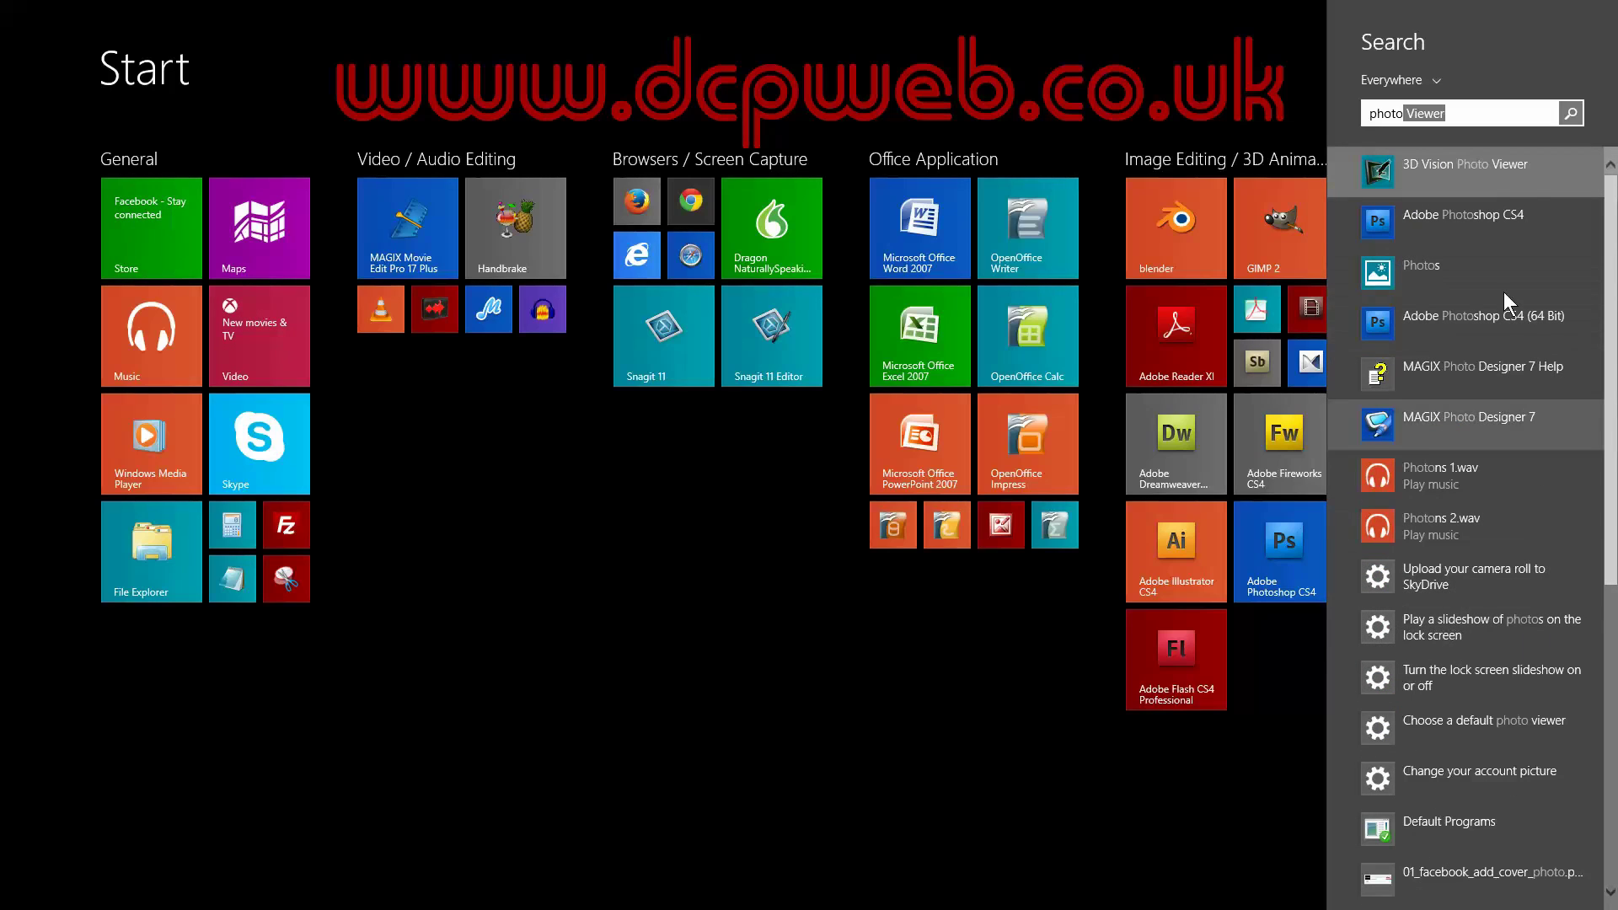
{"action": "left_click", "coordinate": [743, 553]}
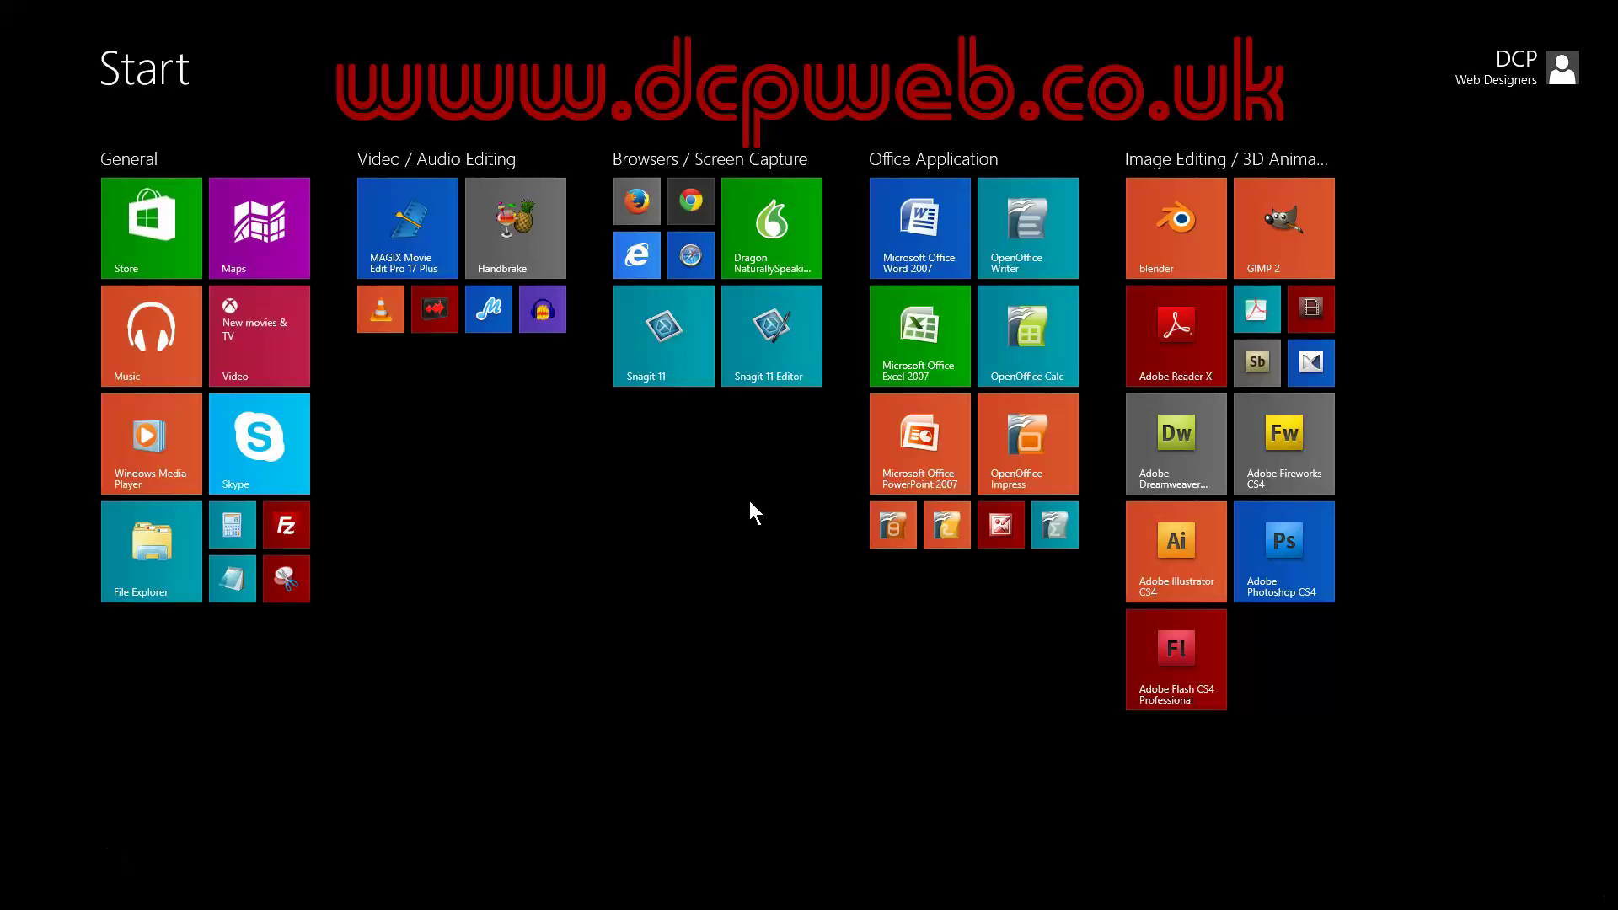
{"action": "type", "text": "word"}
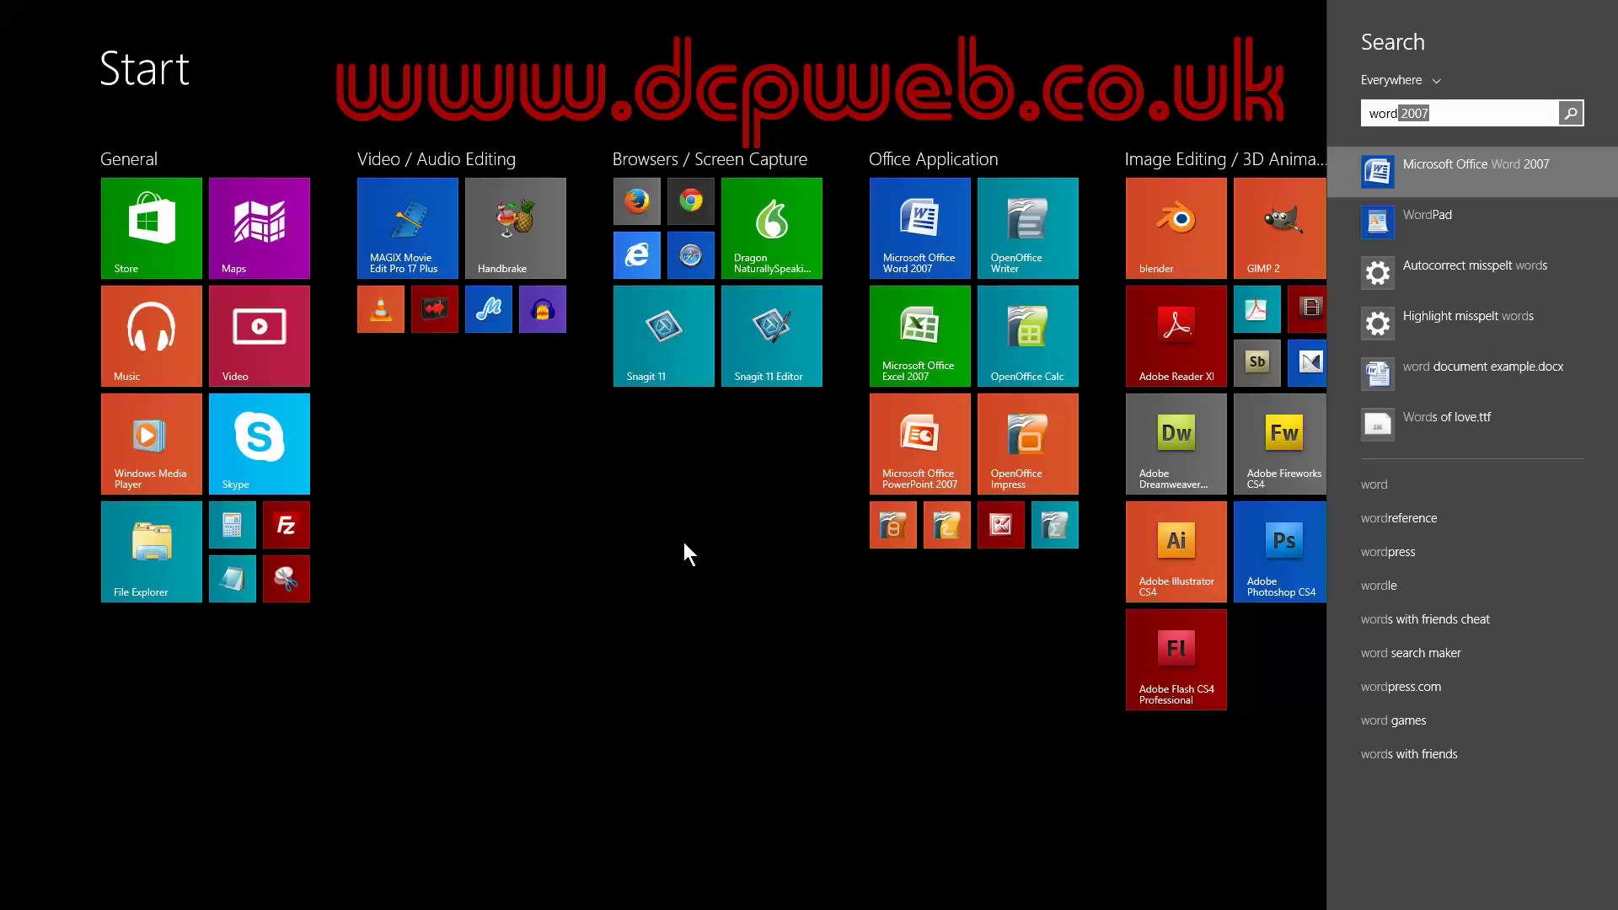
{"action": "left_click", "coordinate": [684, 544]}
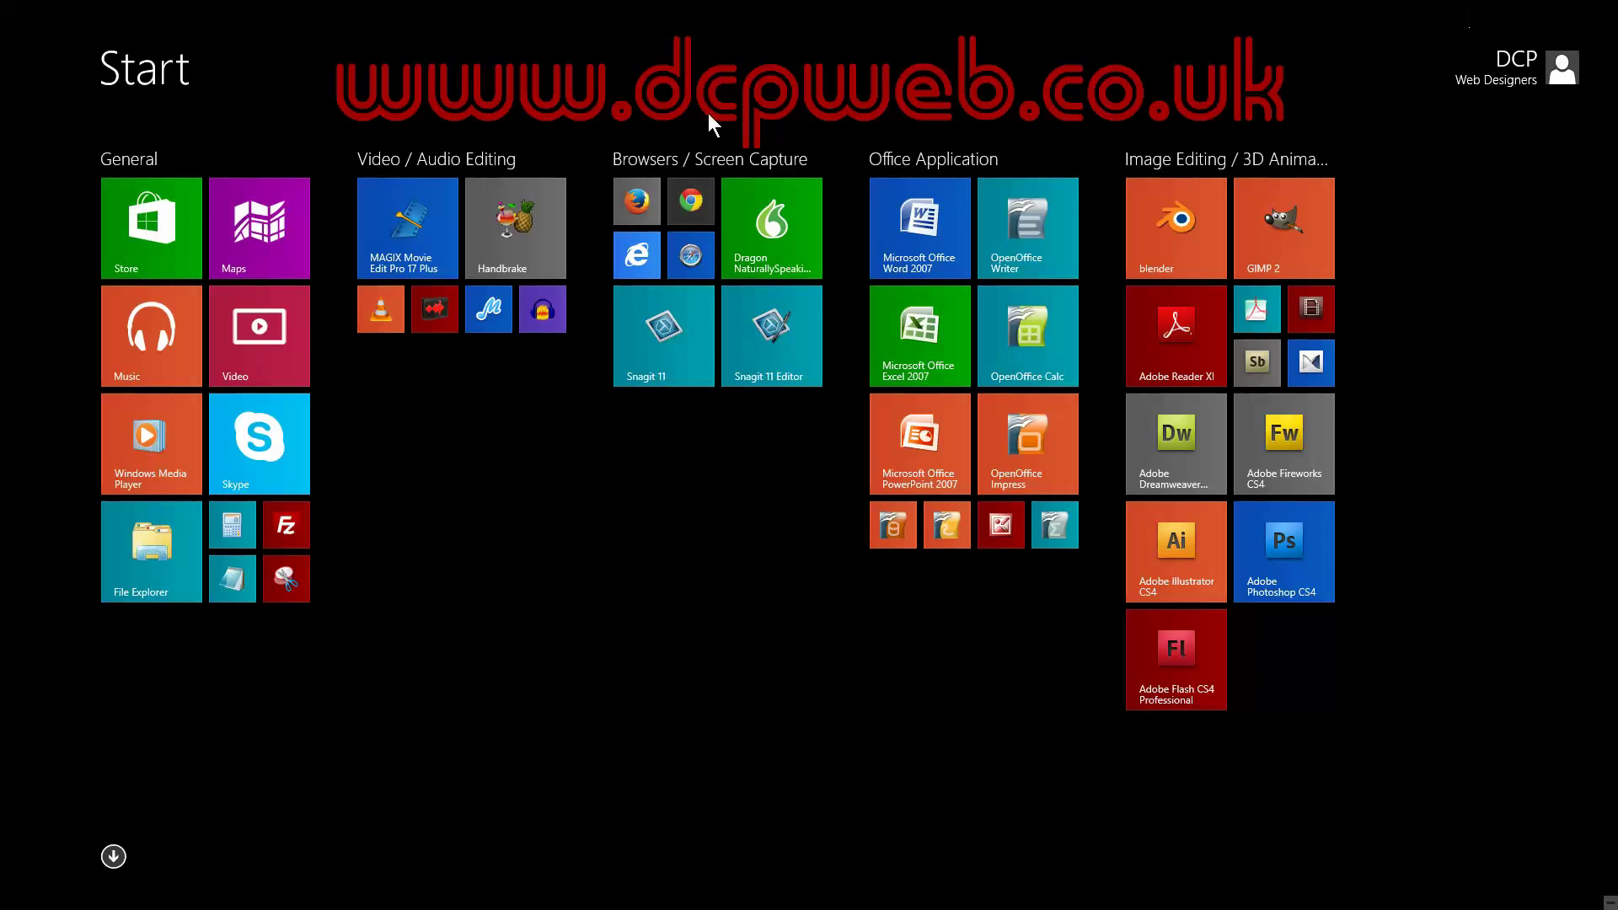
Step: Open the Start screen's personalisation options, preview several background patterns and finish with the desktop wallpaper as the background
{"action": "mouse_move", "coordinate": [1609, 13]}
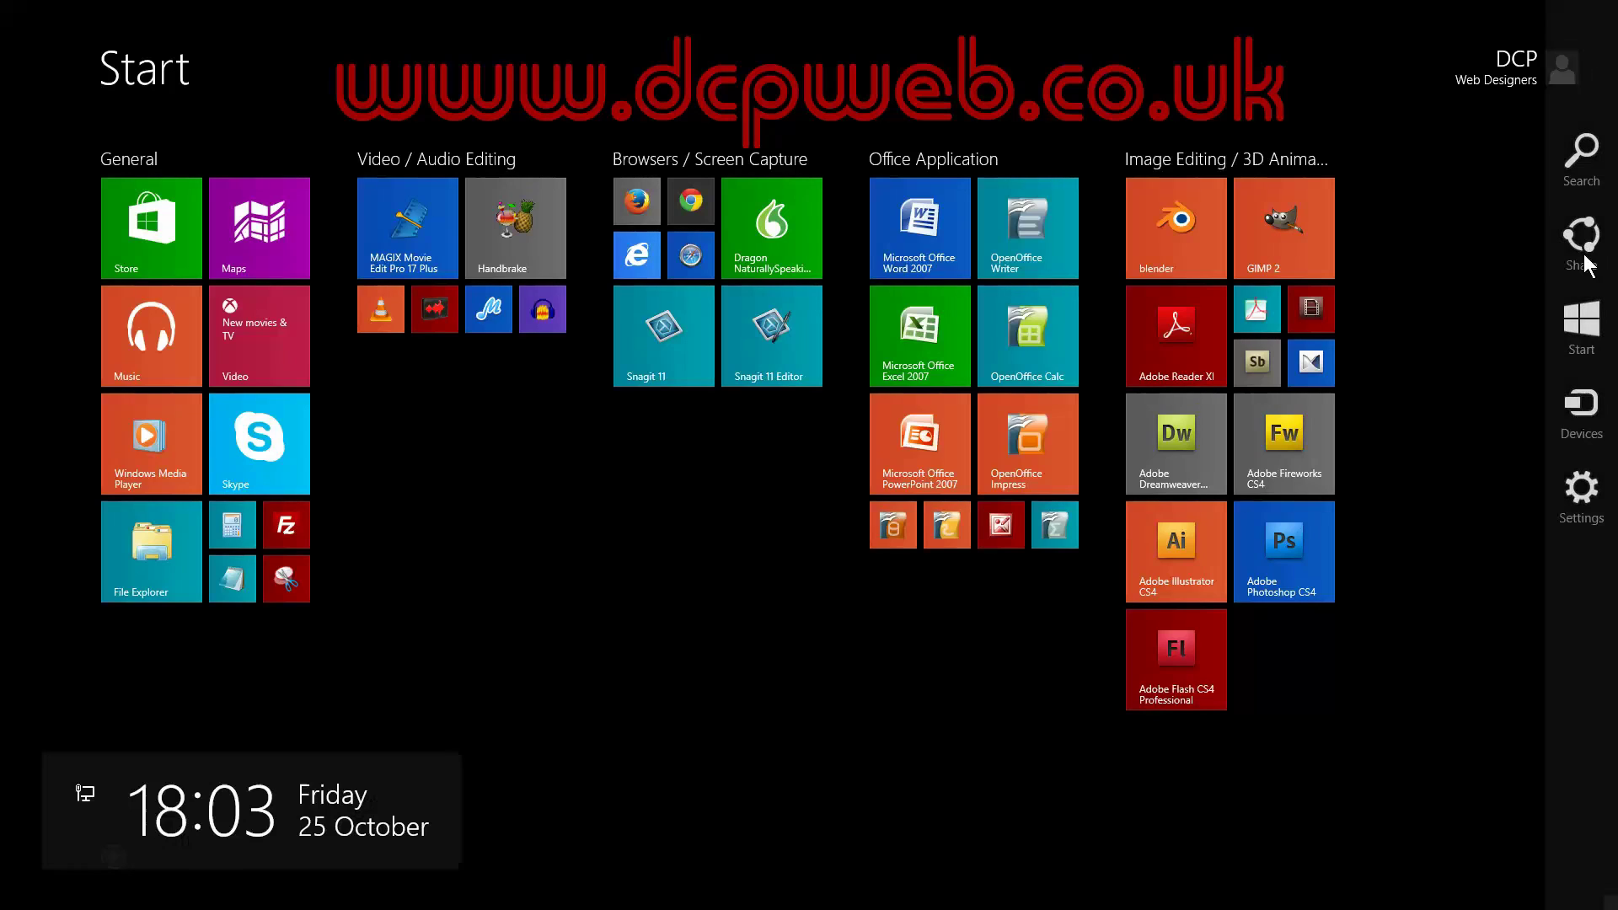
{"action": "left_click", "coordinate": [1577, 493]}
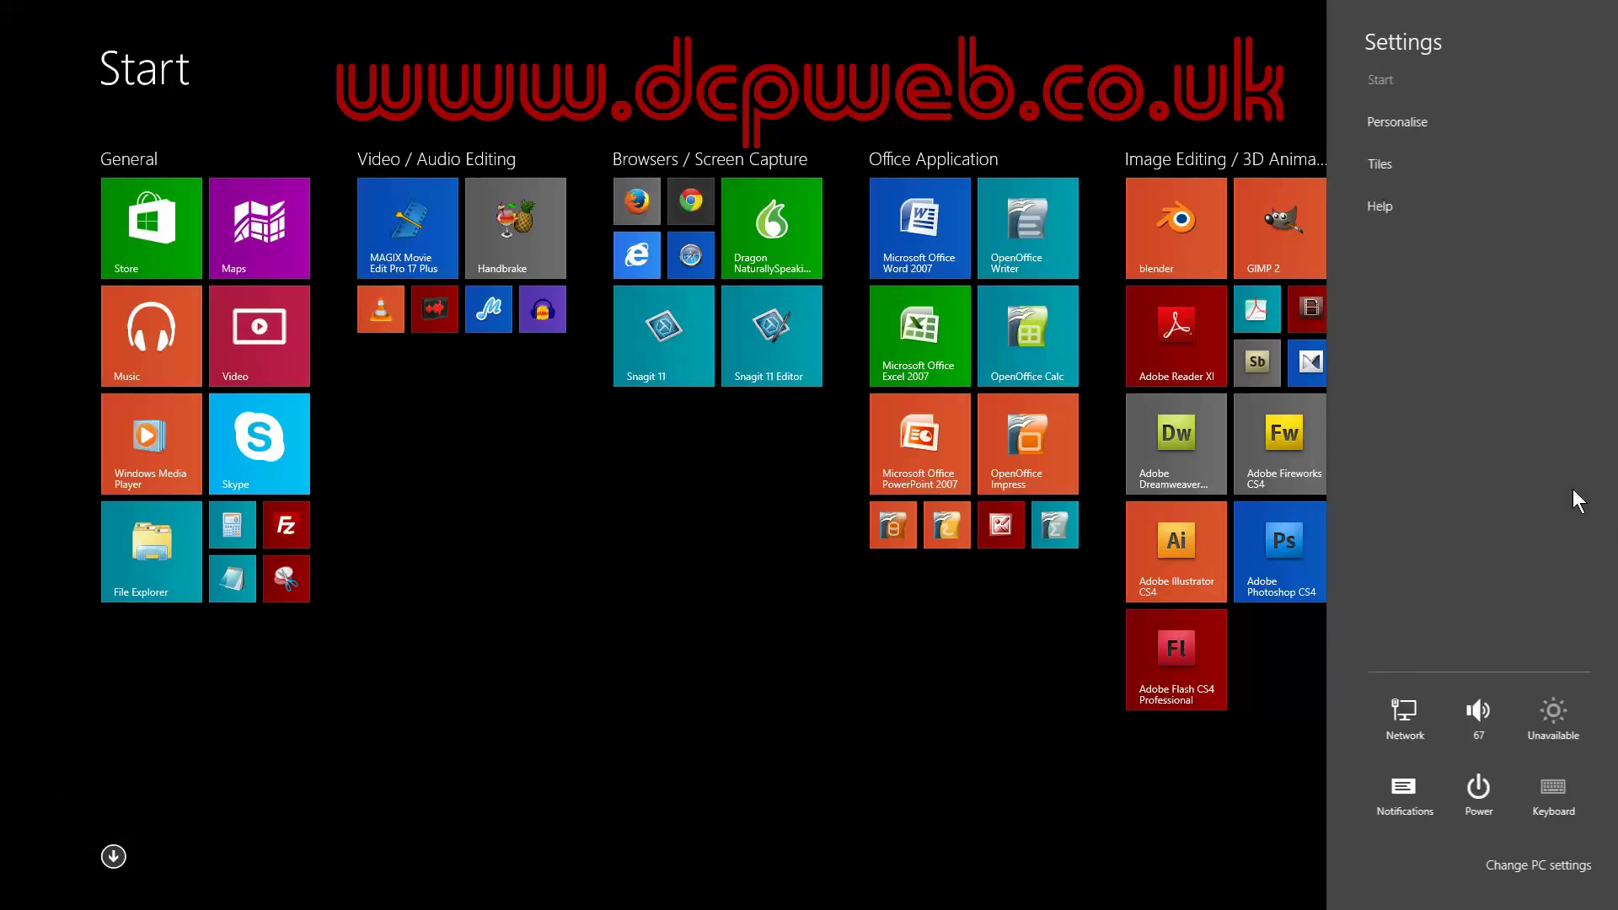
{"action": "left_click", "coordinate": [1393, 124]}
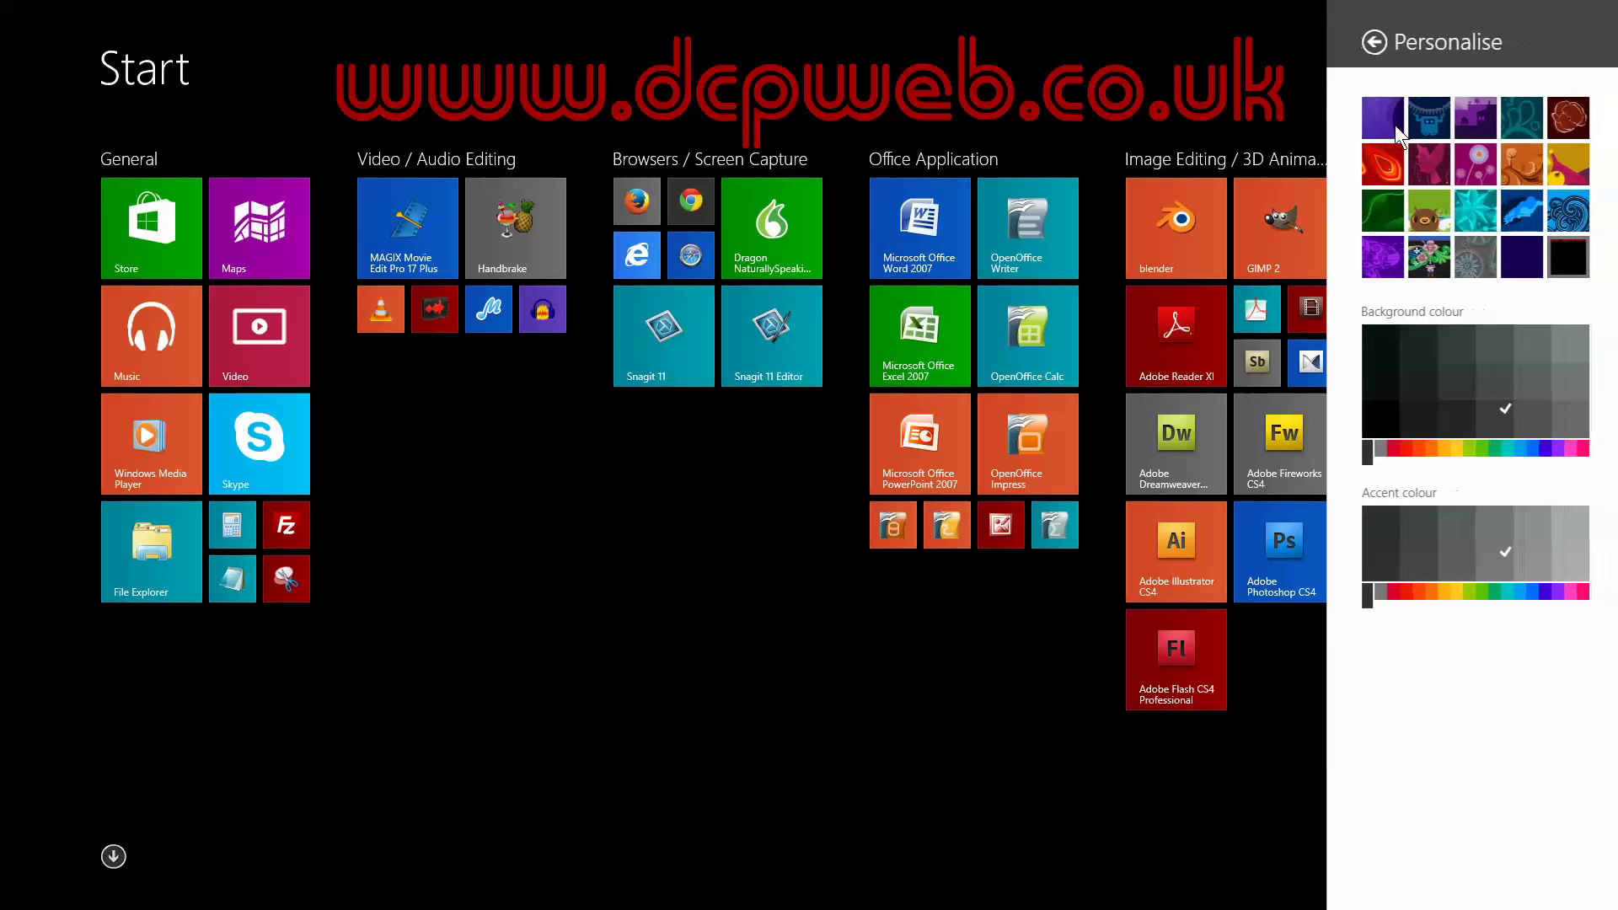
{"action": "left_click", "coordinate": [1469, 196]}
{"action": "left_click", "coordinate": [1418, 221]}
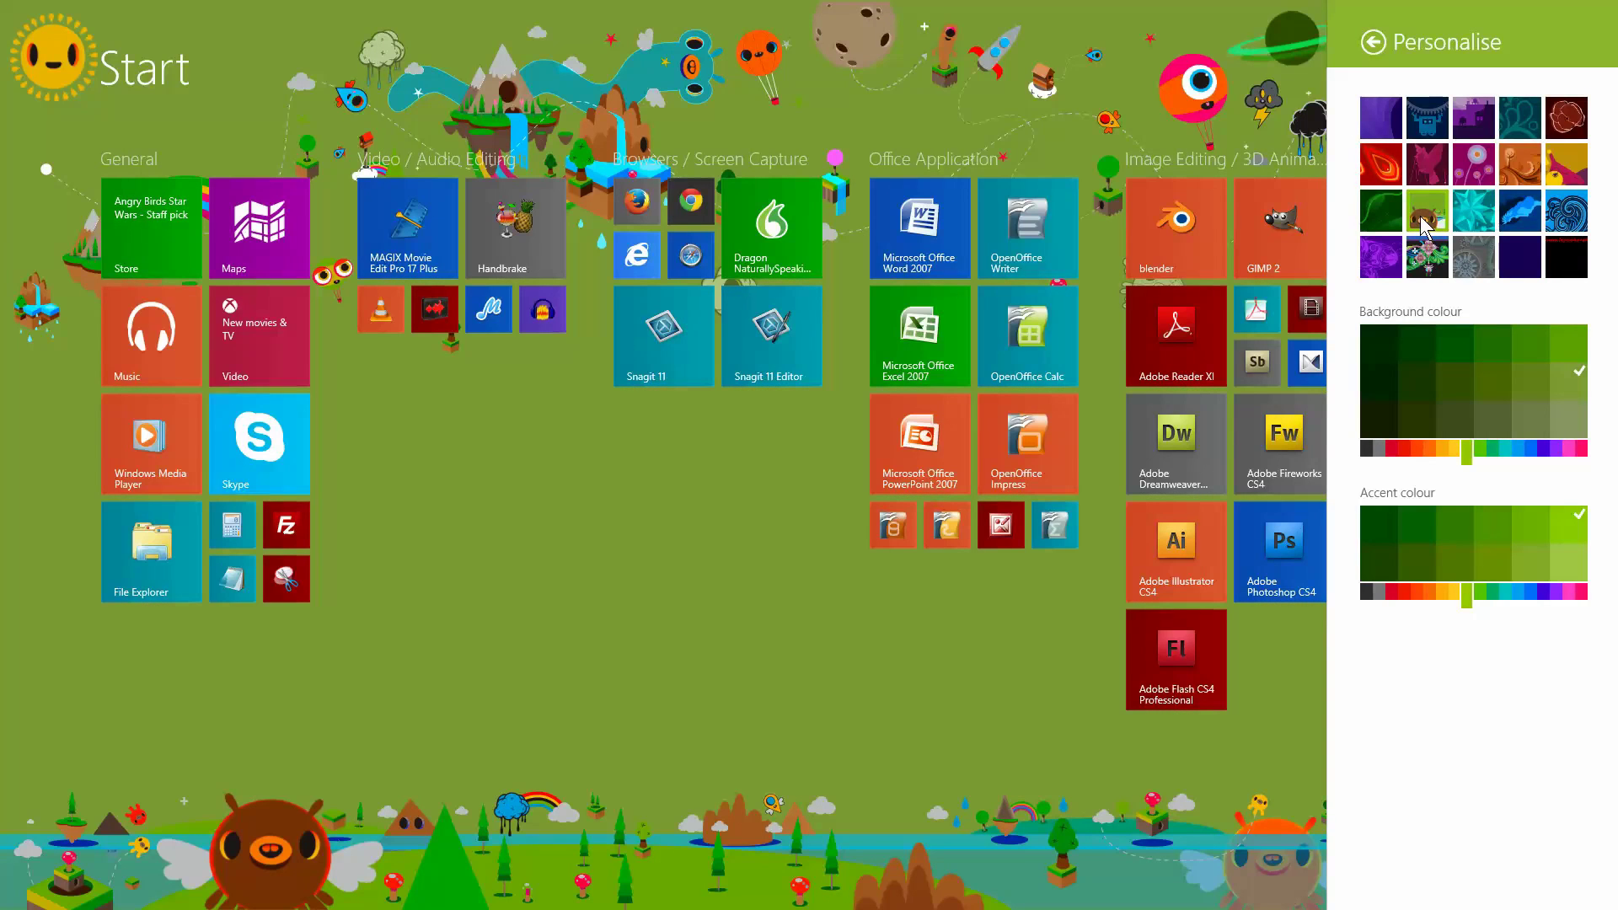
{"action": "left_click", "coordinate": [1422, 260]}
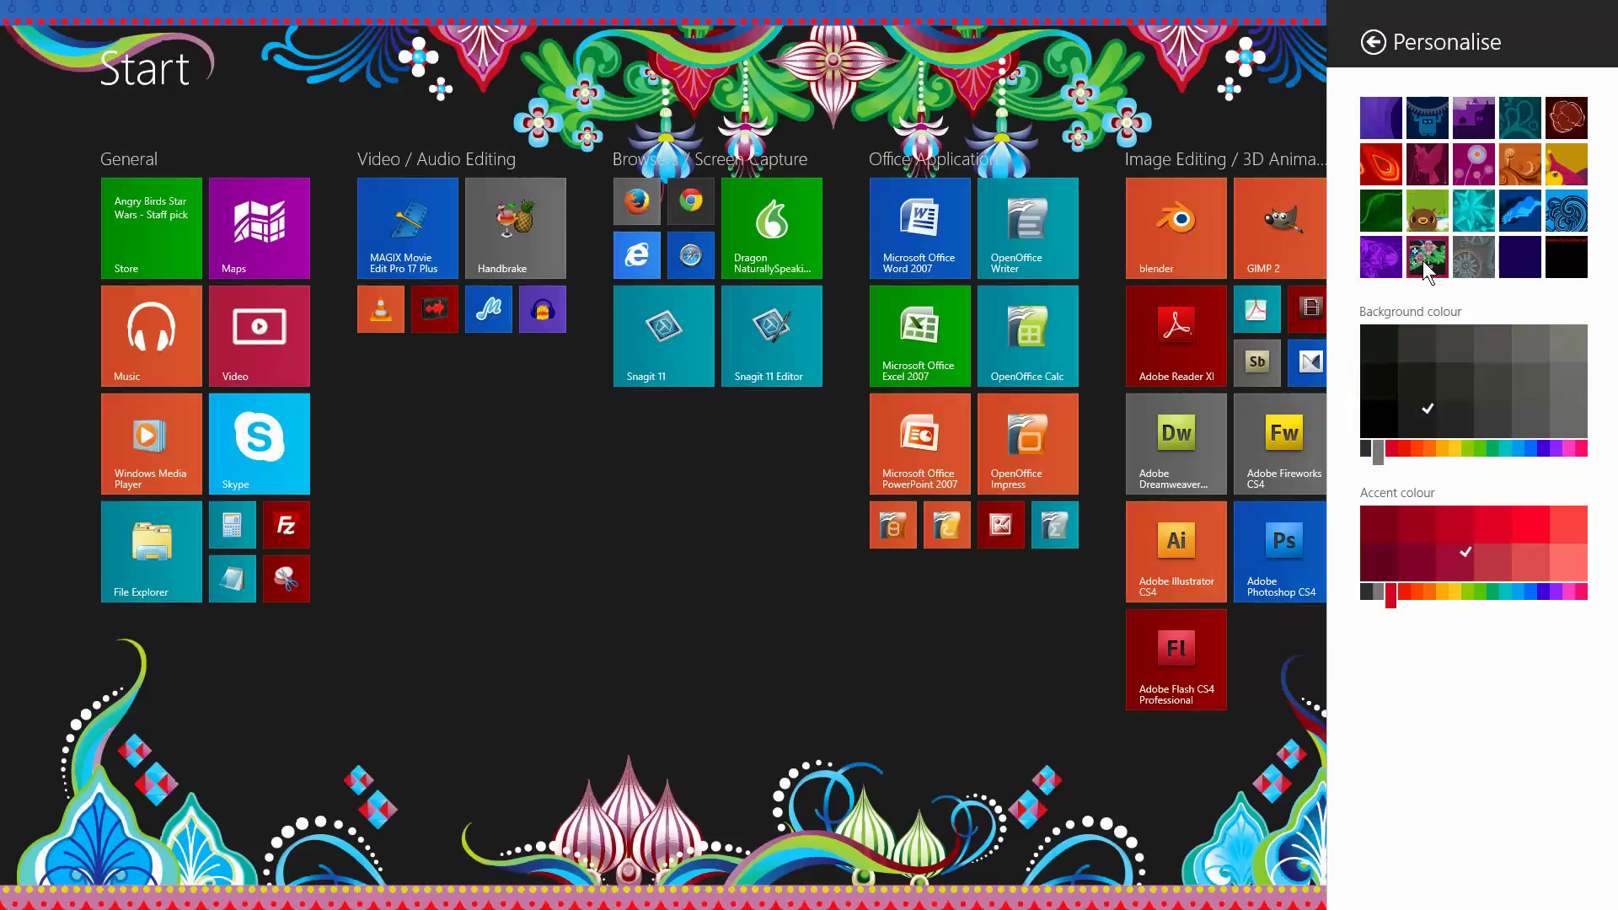
{"action": "left_click", "coordinate": [1394, 259]}
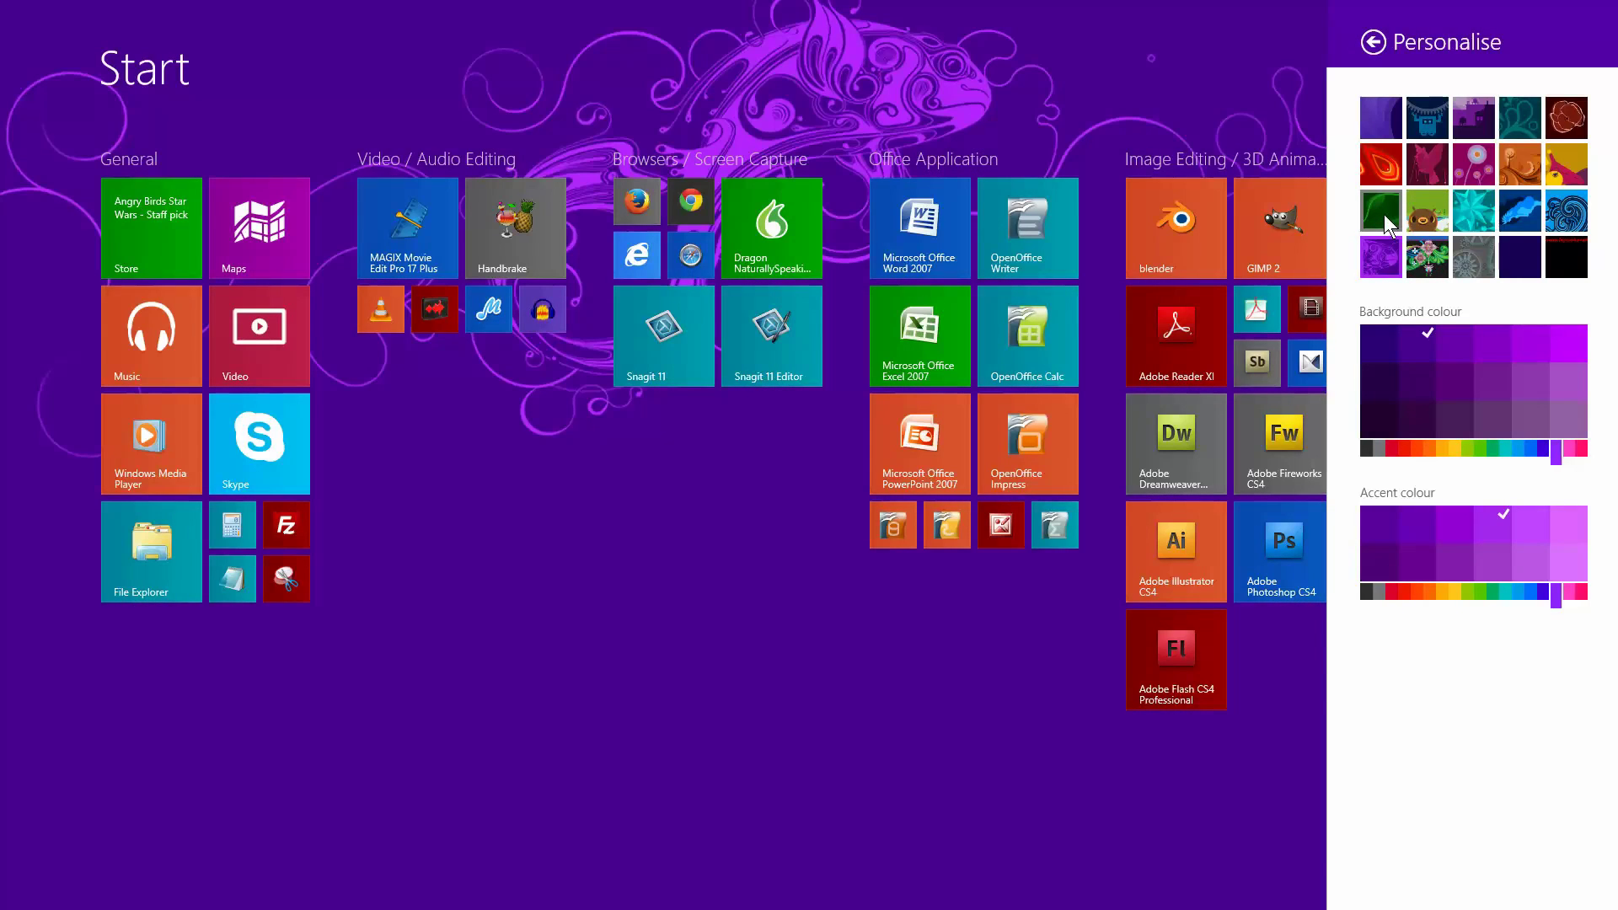
{"action": "left_click", "coordinate": [1383, 214]}
{"action": "left_click", "coordinate": [1382, 164]}
{"action": "left_click", "coordinate": [1386, 117]}
{"action": "left_click", "coordinate": [1535, 251]}
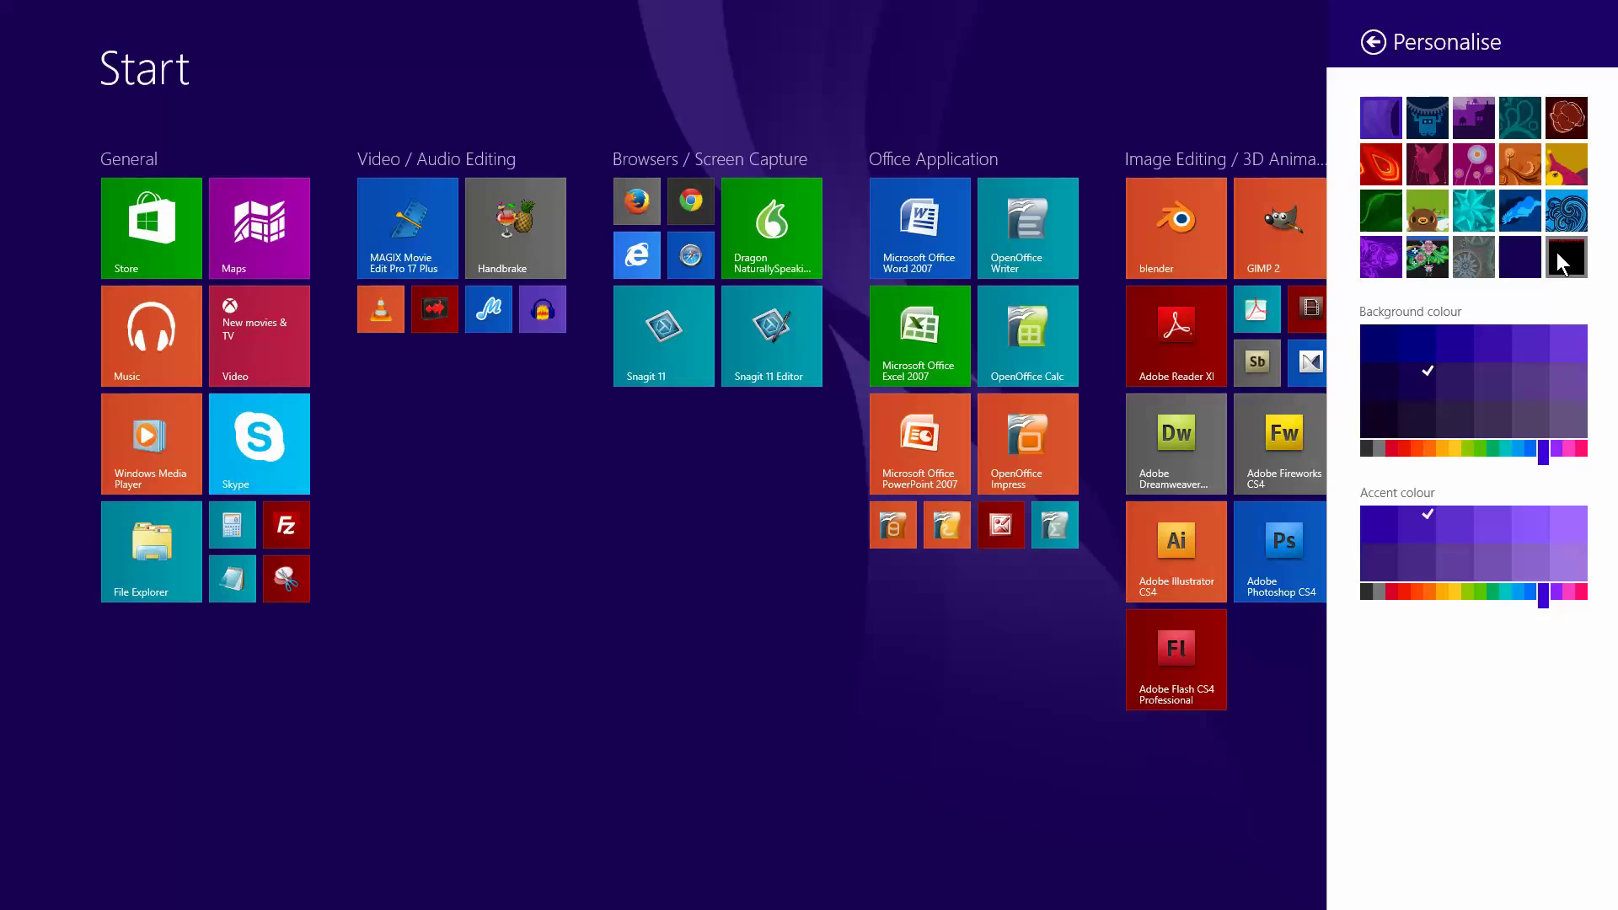
{"action": "left_click", "coordinate": [1557, 251]}
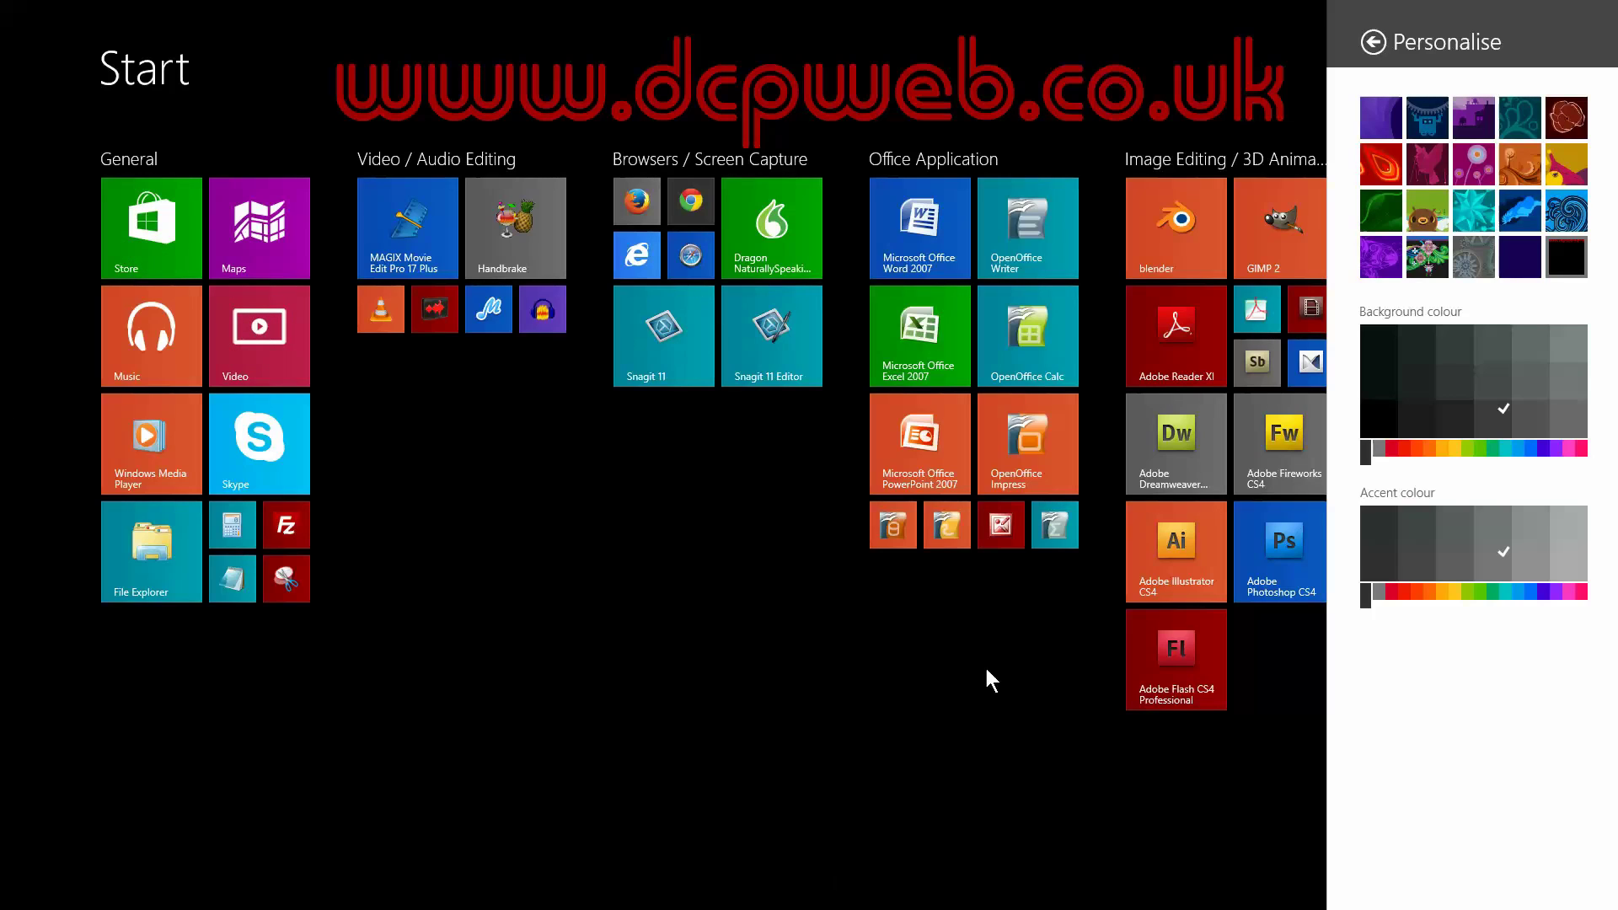
Step: Try other background colours and the robot pattern in different blue shades, then restore the desktop wallpaper background and close the options
{"action": "left_click", "coordinate": [1409, 336]}
{"action": "left_click", "coordinate": [1446, 335]}
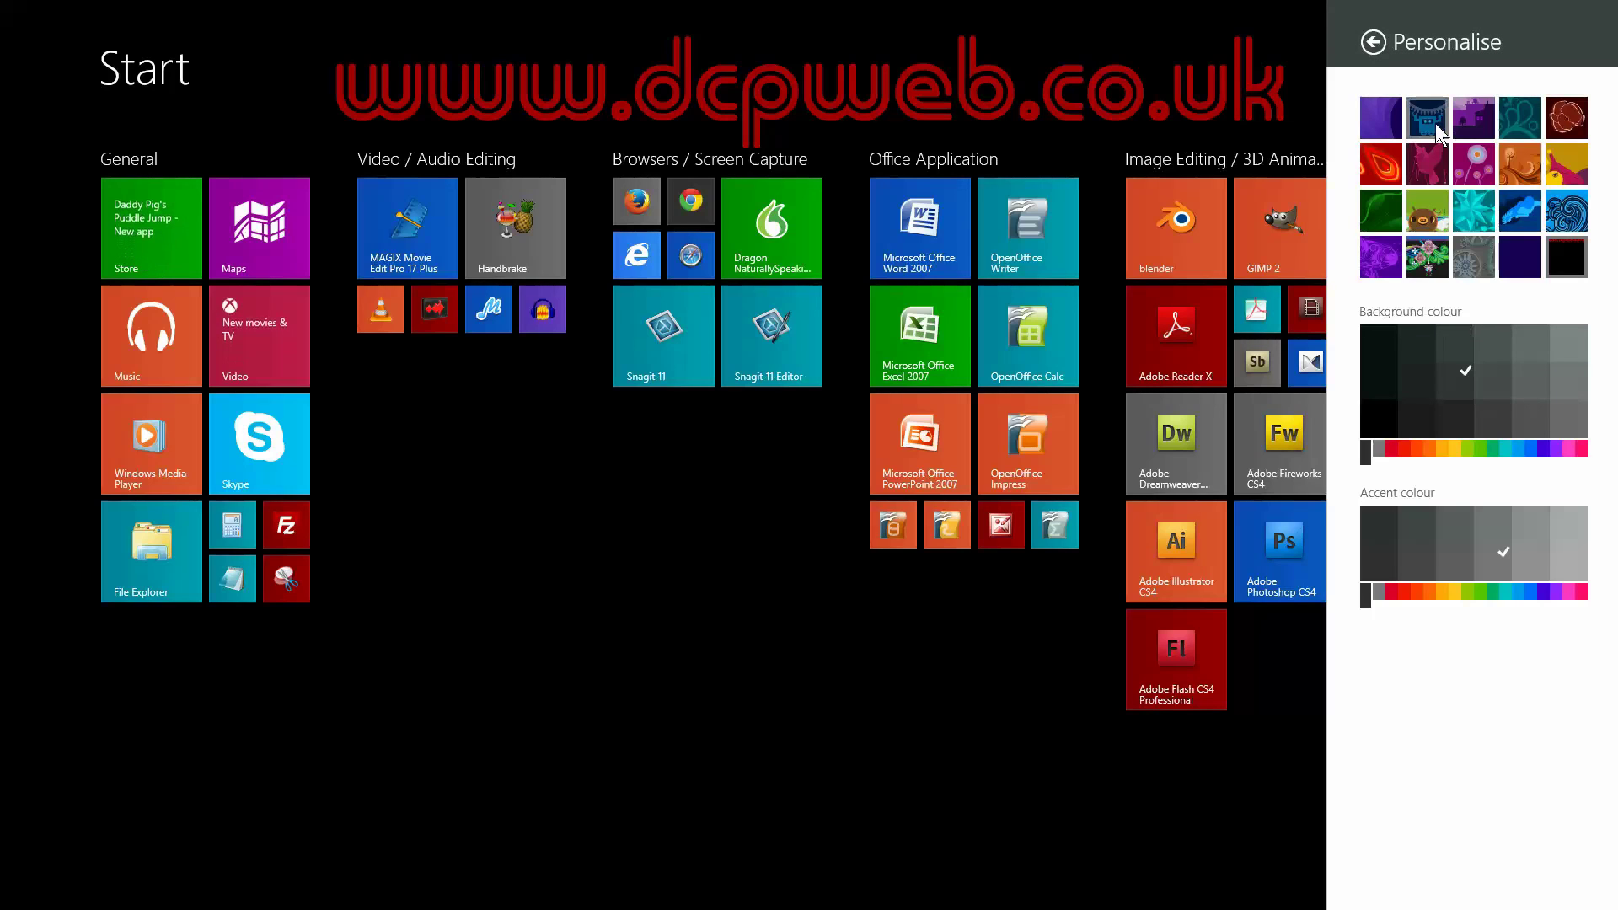
{"action": "left_click", "coordinate": [1433, 121]}
{"action": "left_click", "coordinate": [1487, 379]}
{"action": "left_click", "coordinate": [1419, 357]}
{"action": "left_click", "coordinate": [1448, 342]}
{"action": "left_click", "coordinate": [1386, 365]}
{"action": "left_click", "coordinate": [1503, 384]}
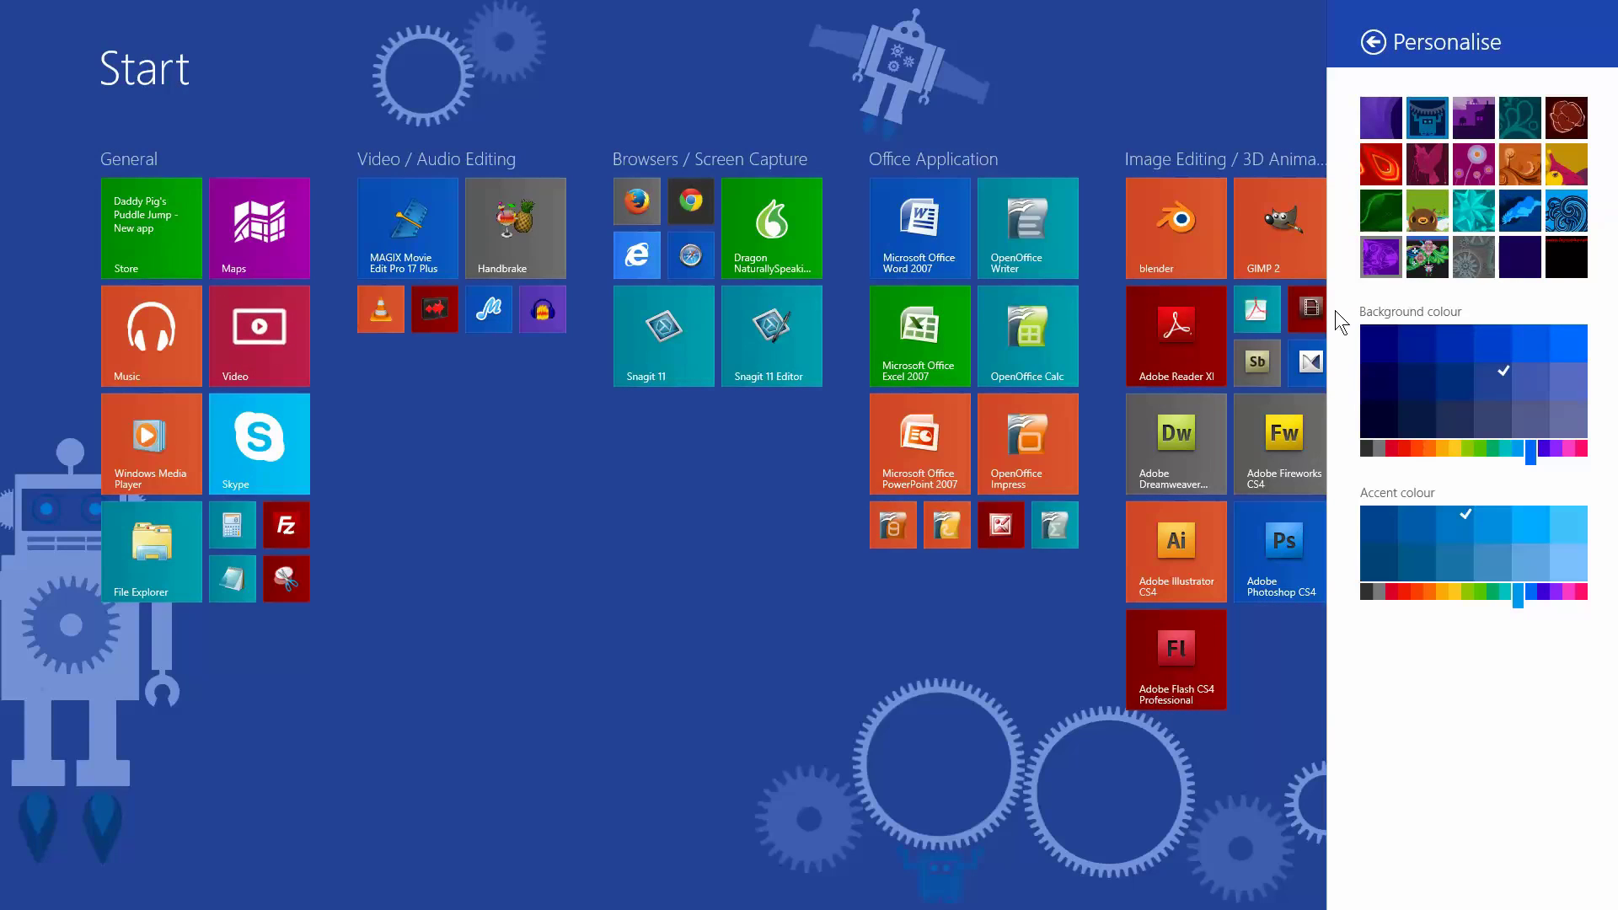
{"action": "left_click", "coordinate": [1560, 250]}
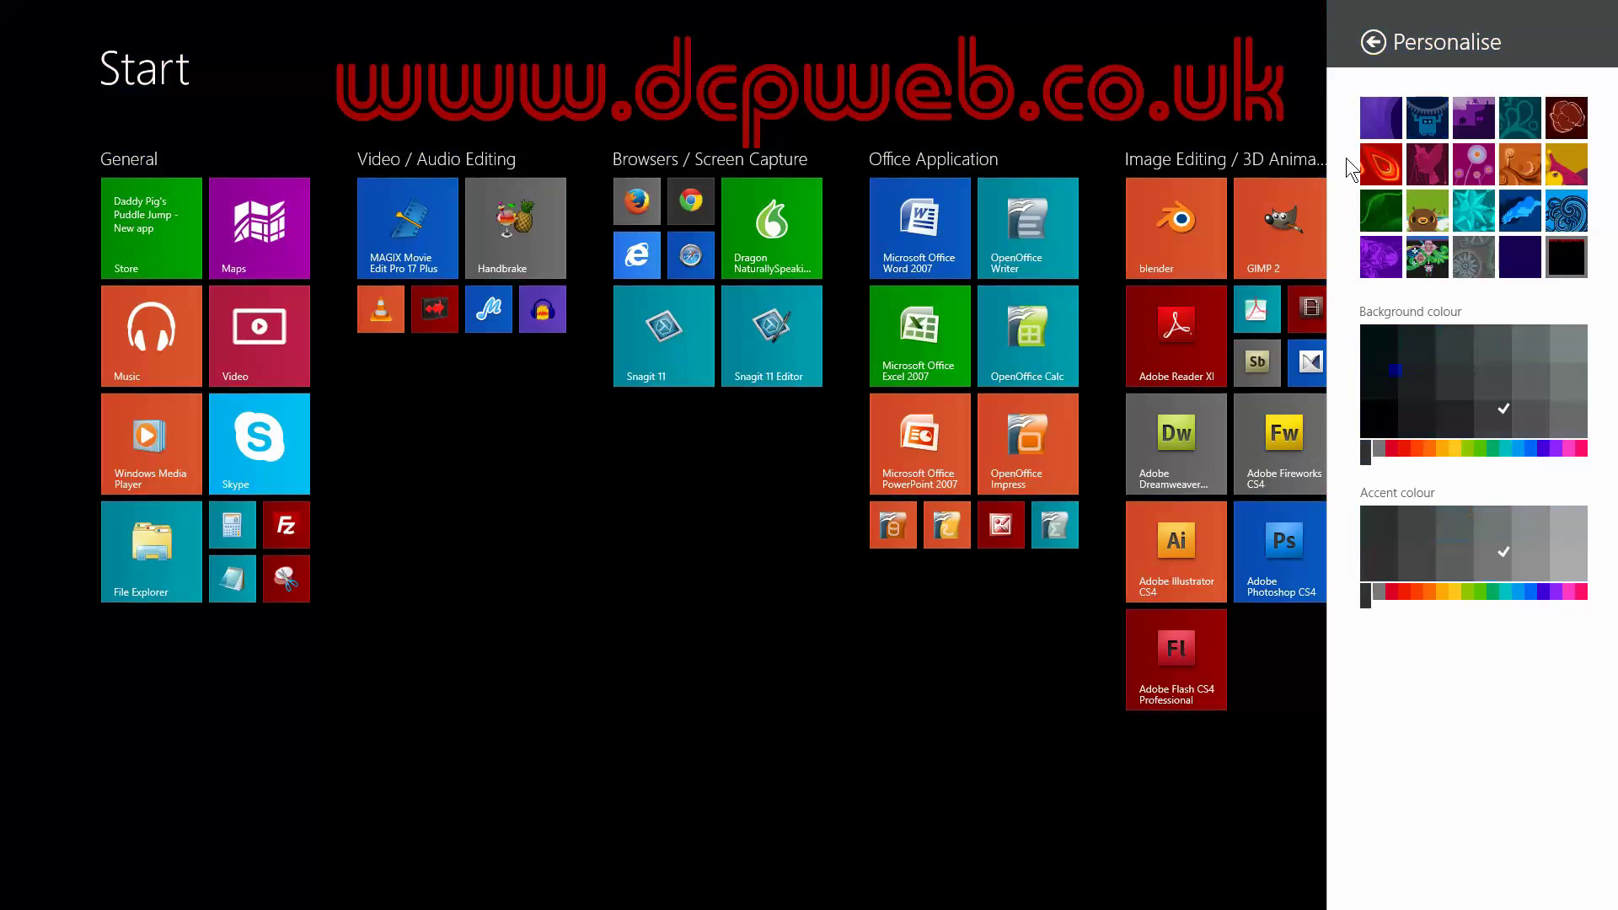
{"action": "left_click", "coordinate": [569, 666]}
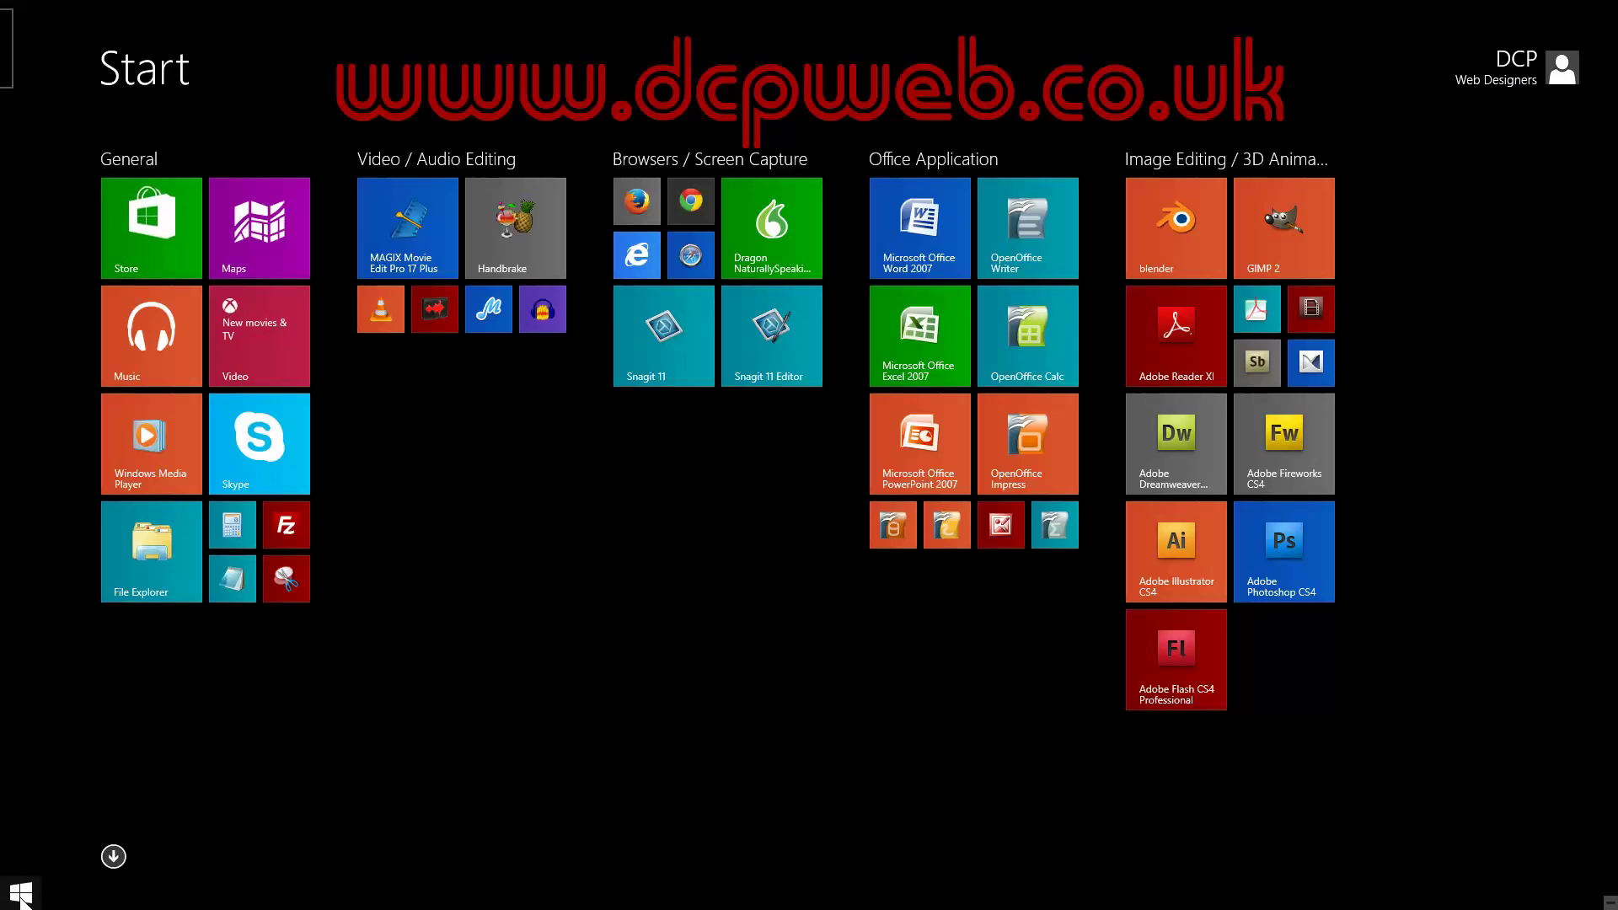
Step: Close the articles folder window on the desktop and open the desktop's personalisation settings
{"action": "left_click", "coordinate": [20, 898]}
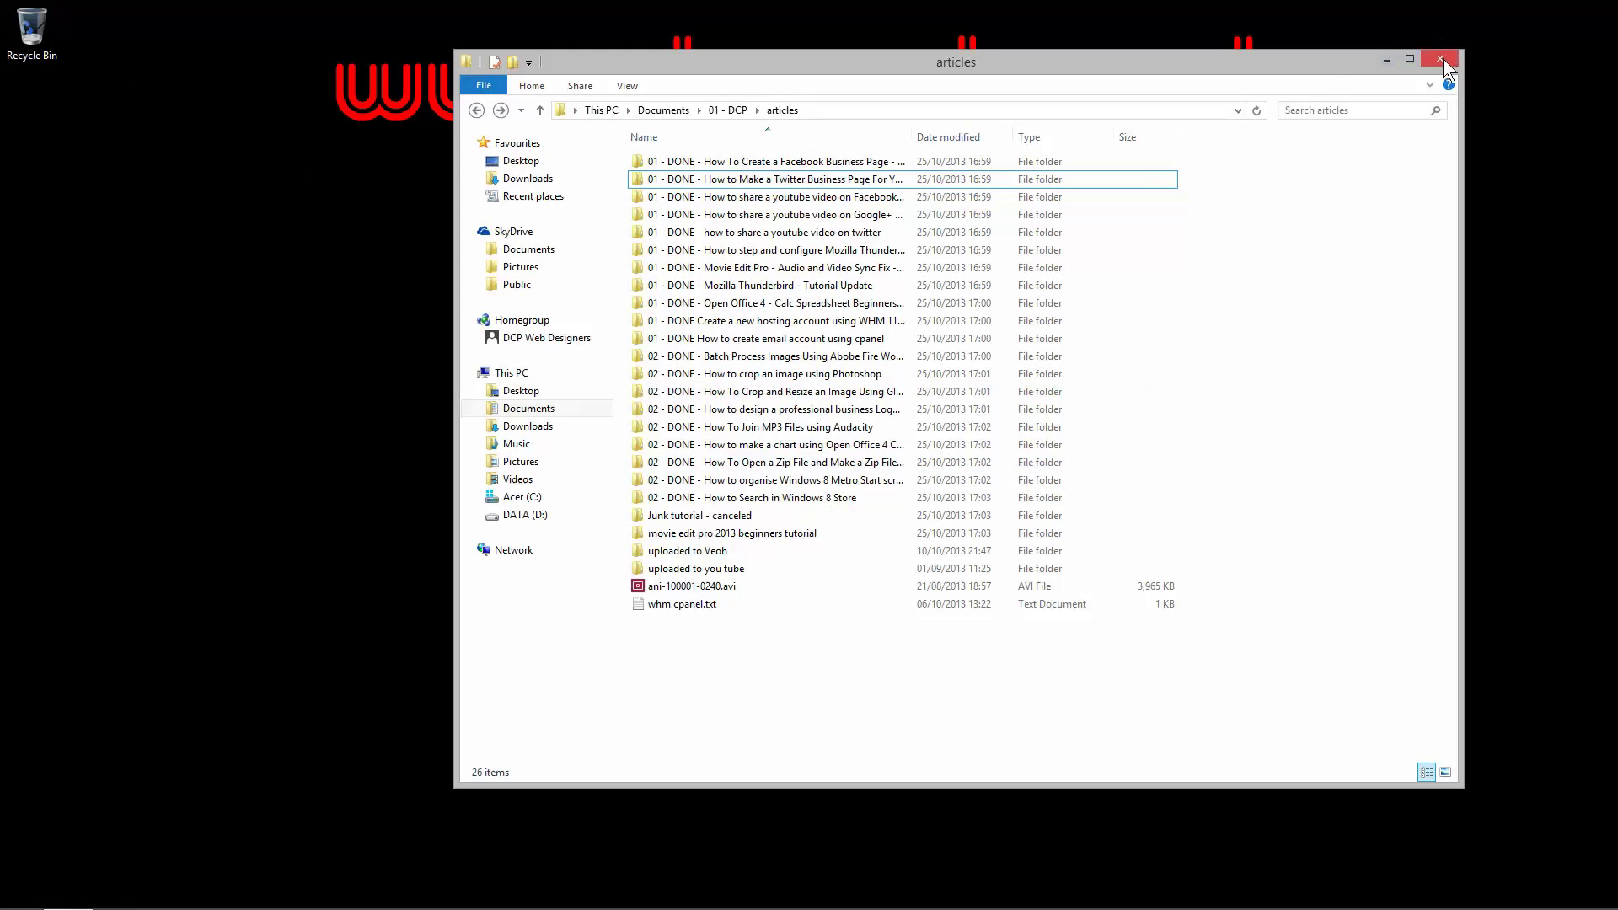
{"action": "left_click", "coordinate": [1440, 56]}
{"action": "right_click", "coordinate": [831, 301]}
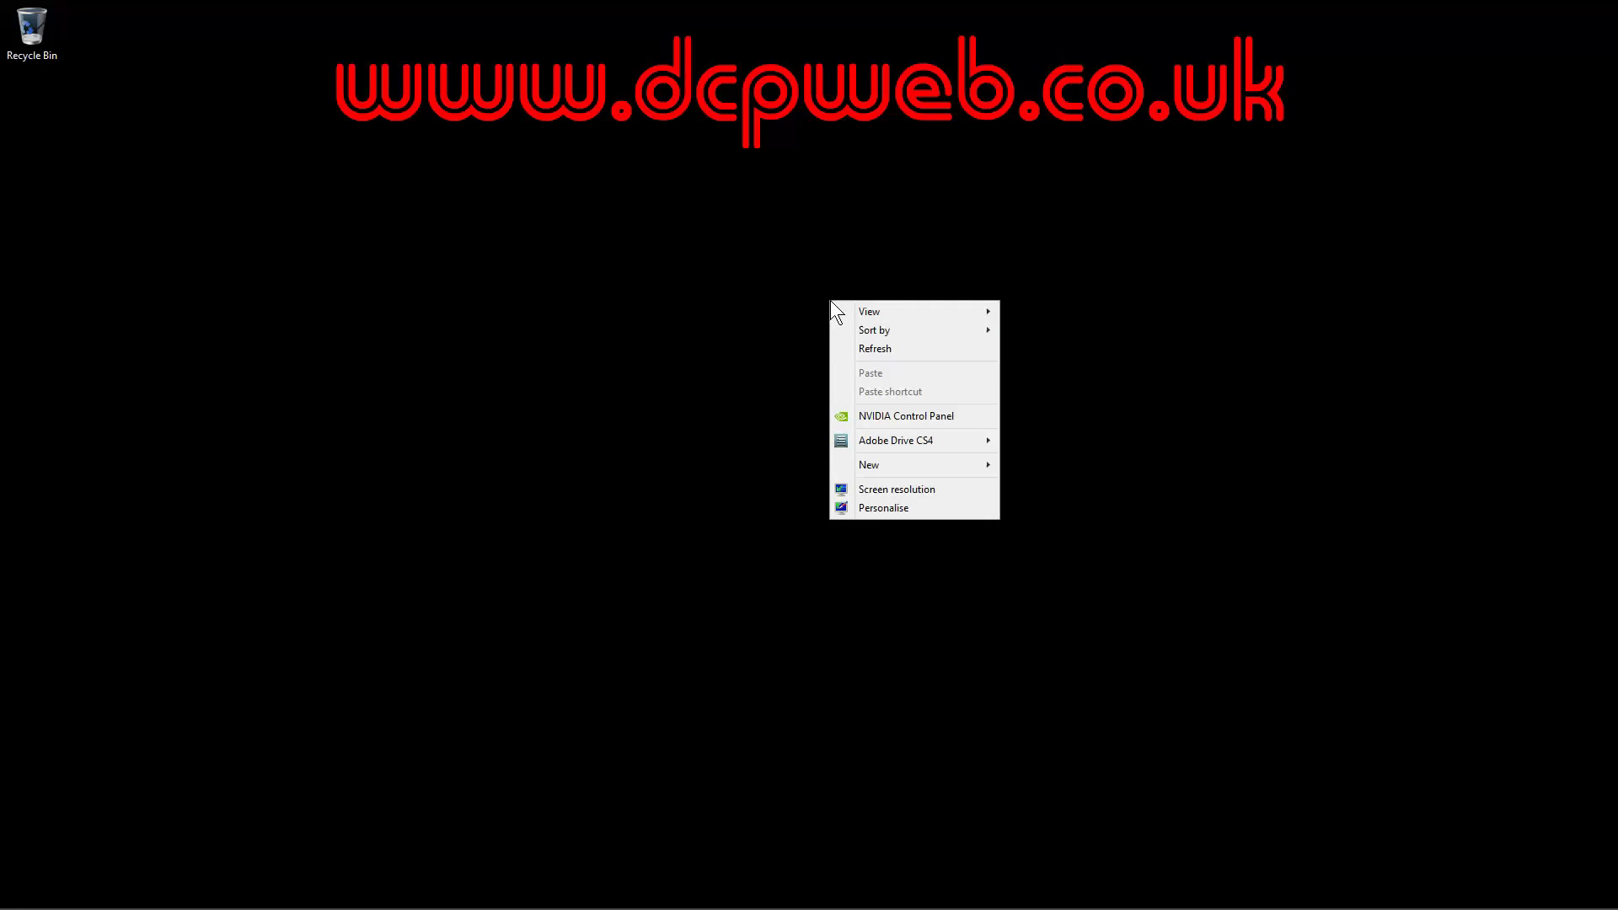
{"action": "left_click", "coordinate": [873, 508]}
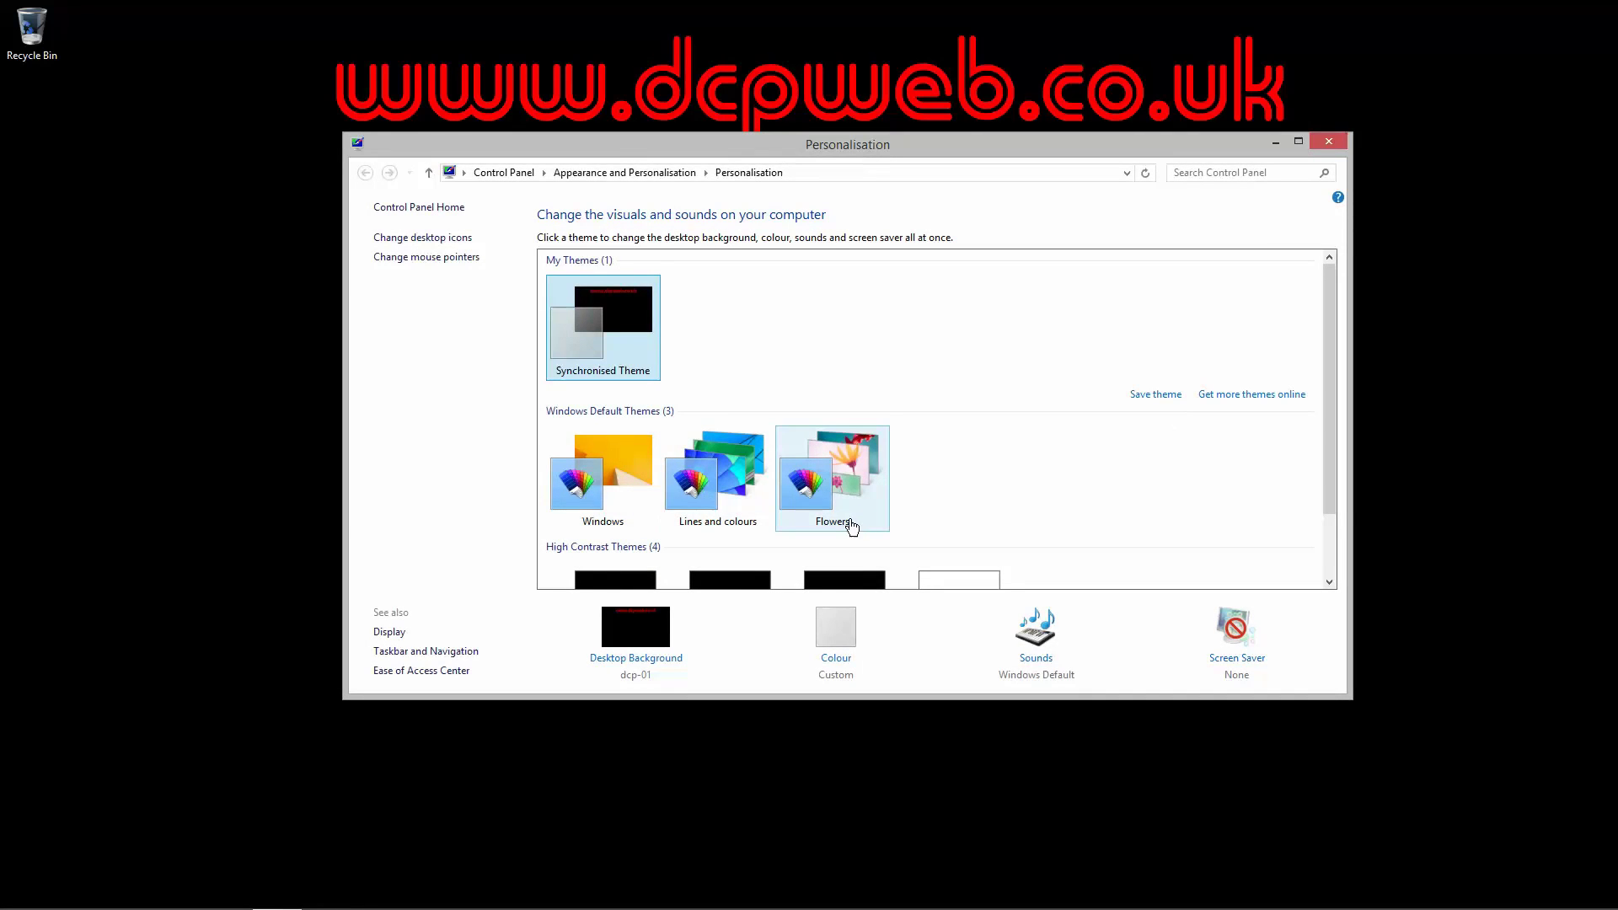
Step: Apply the Flowers, Lines and colours, and Windows themes in turn, moving the Personalisation window to reveal more of the desktop
{"action": "scroll", "coordinate": [853, 527], "scroll_direction": "down", "scroll_amount": 2}
{"action": "scroll", "coordinate": [859, 459], "scroll_direction": "up", "scroll_amount": 1}
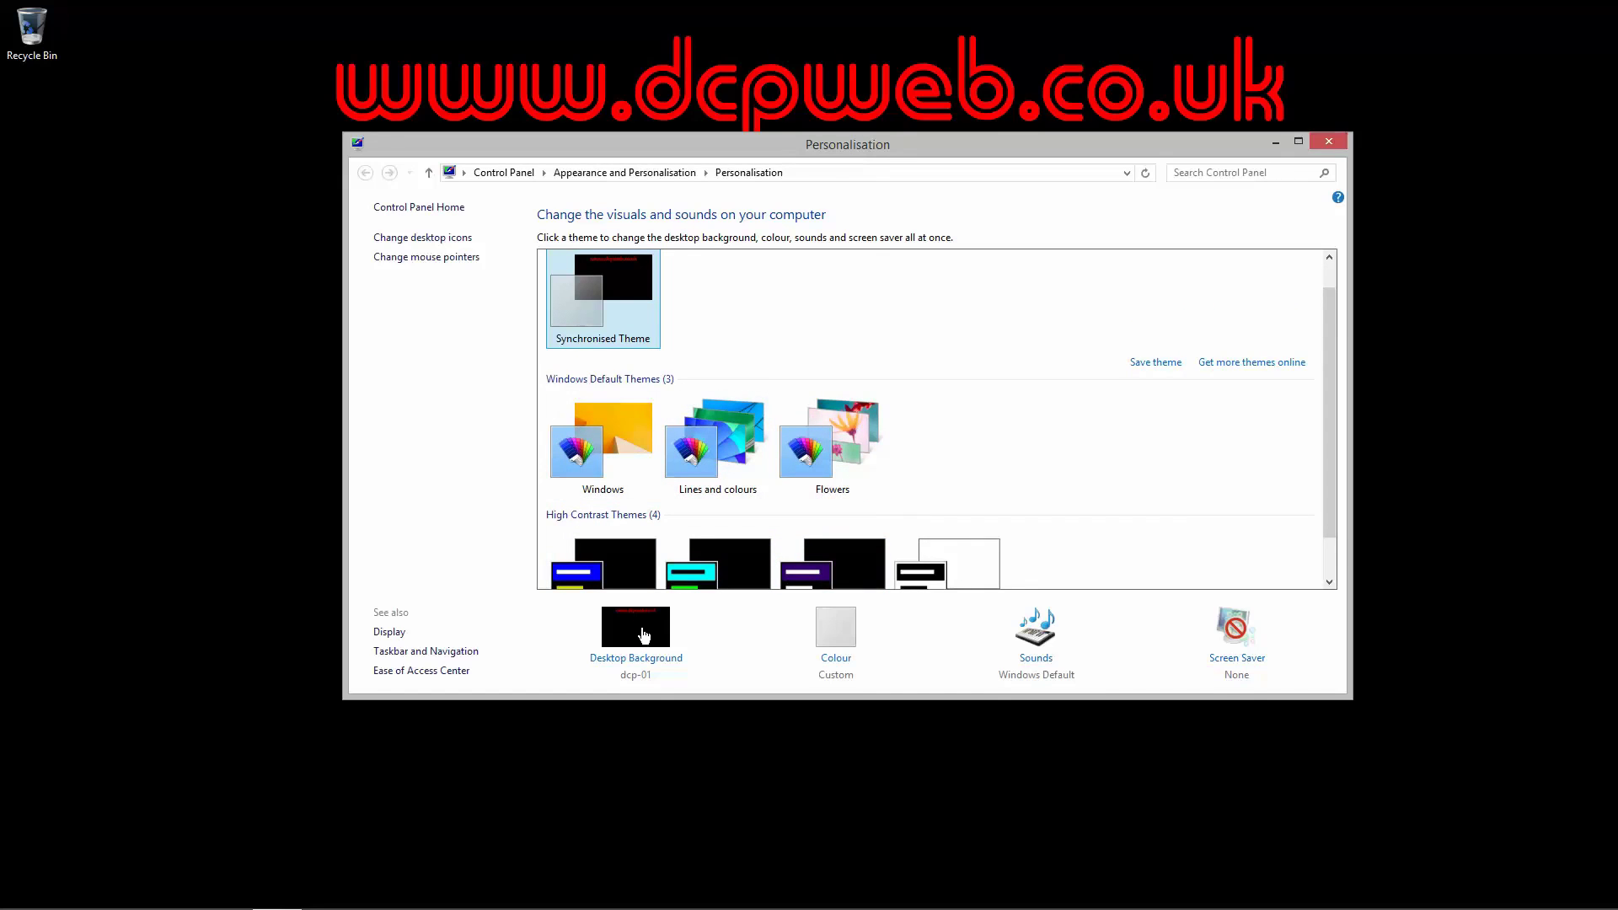
{"action": "left_click", "coordinate": [814, 440]}
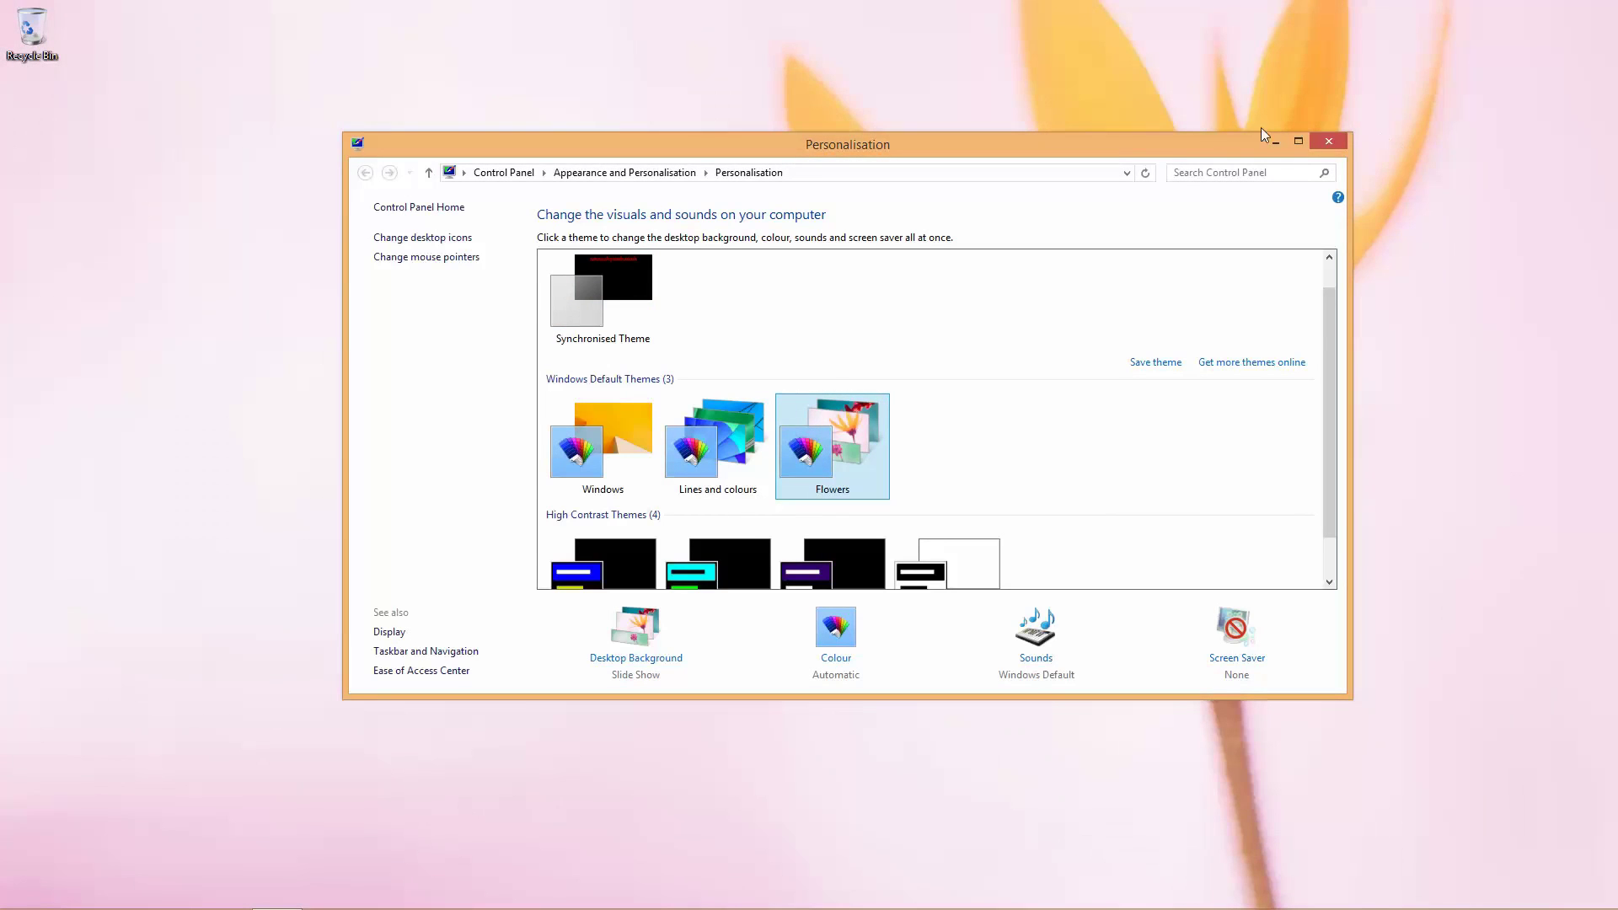
{"action": "left_click_drag", "start_coordinate": [1184, 153], "coordinate": [1239, 216]}
{"action": "left_click", "coordinate": [788, 531]}
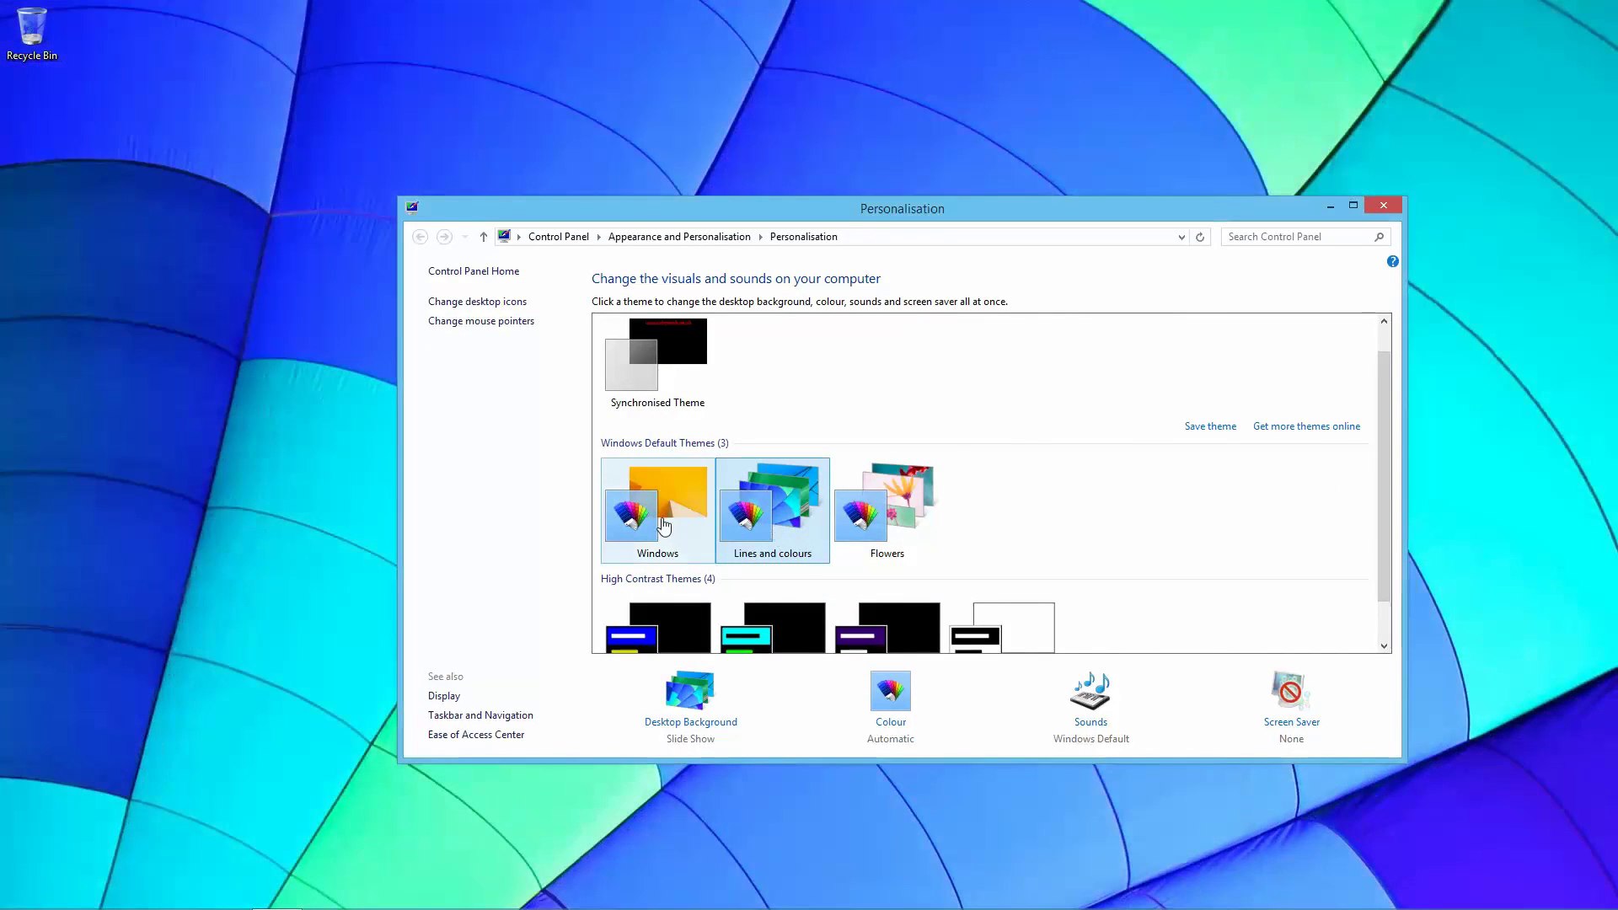
{"action": "left_click", "coordinate": [712, 555]}
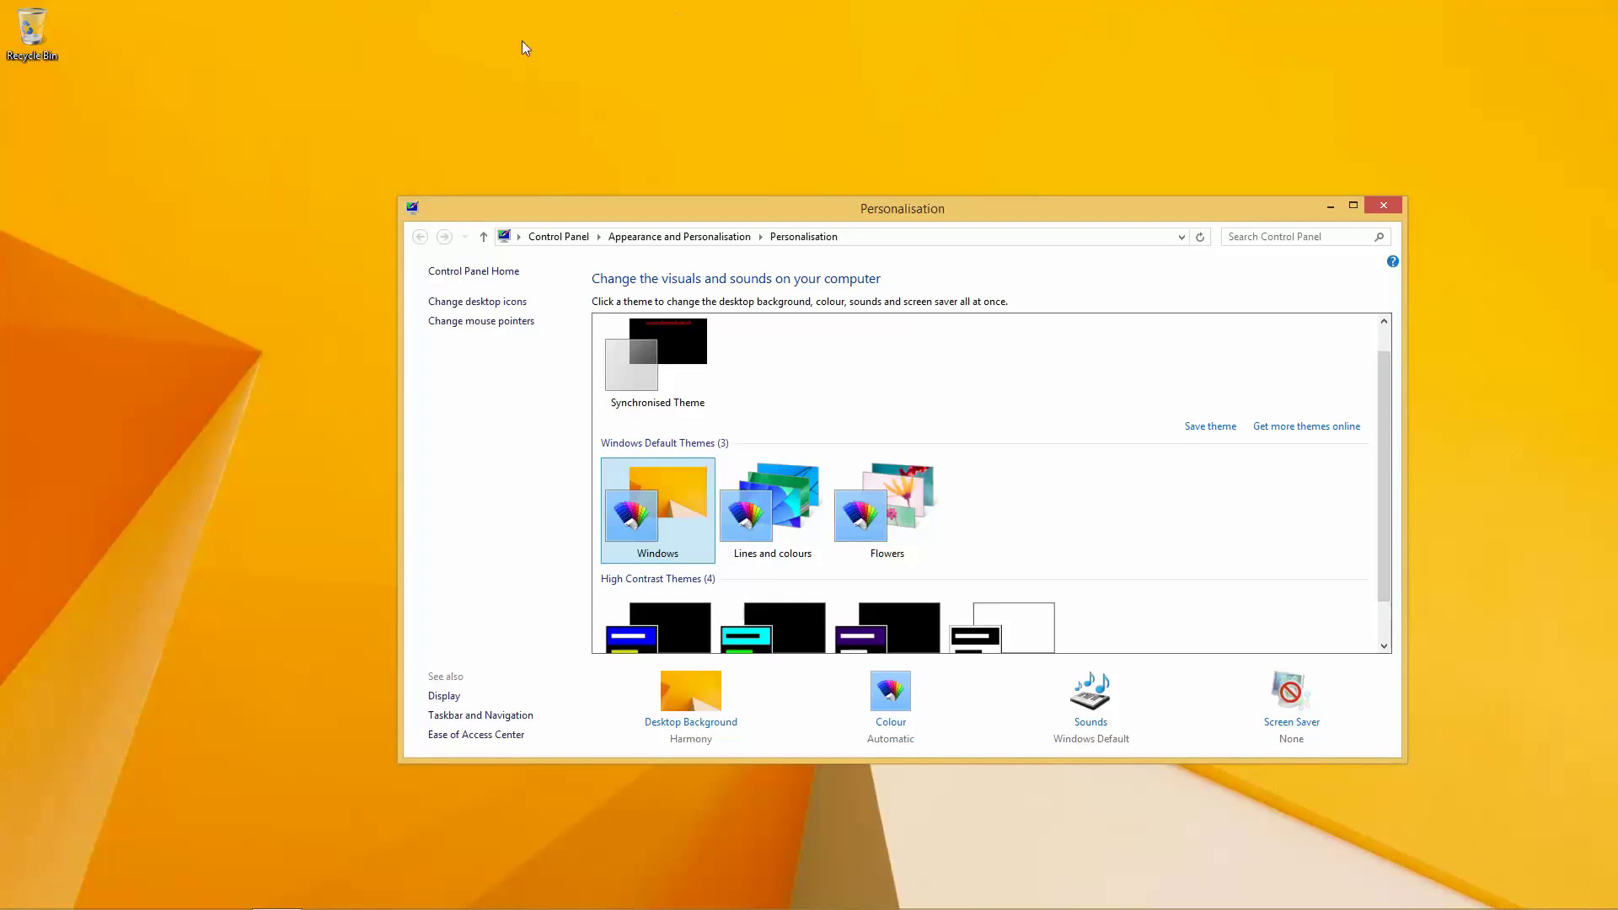
Step: Check how the Windows theme looks on the Start screen, return to the desktop and reapply the Synchronised Theme
{"action": "left_click", "coordinate": [12, 898]}
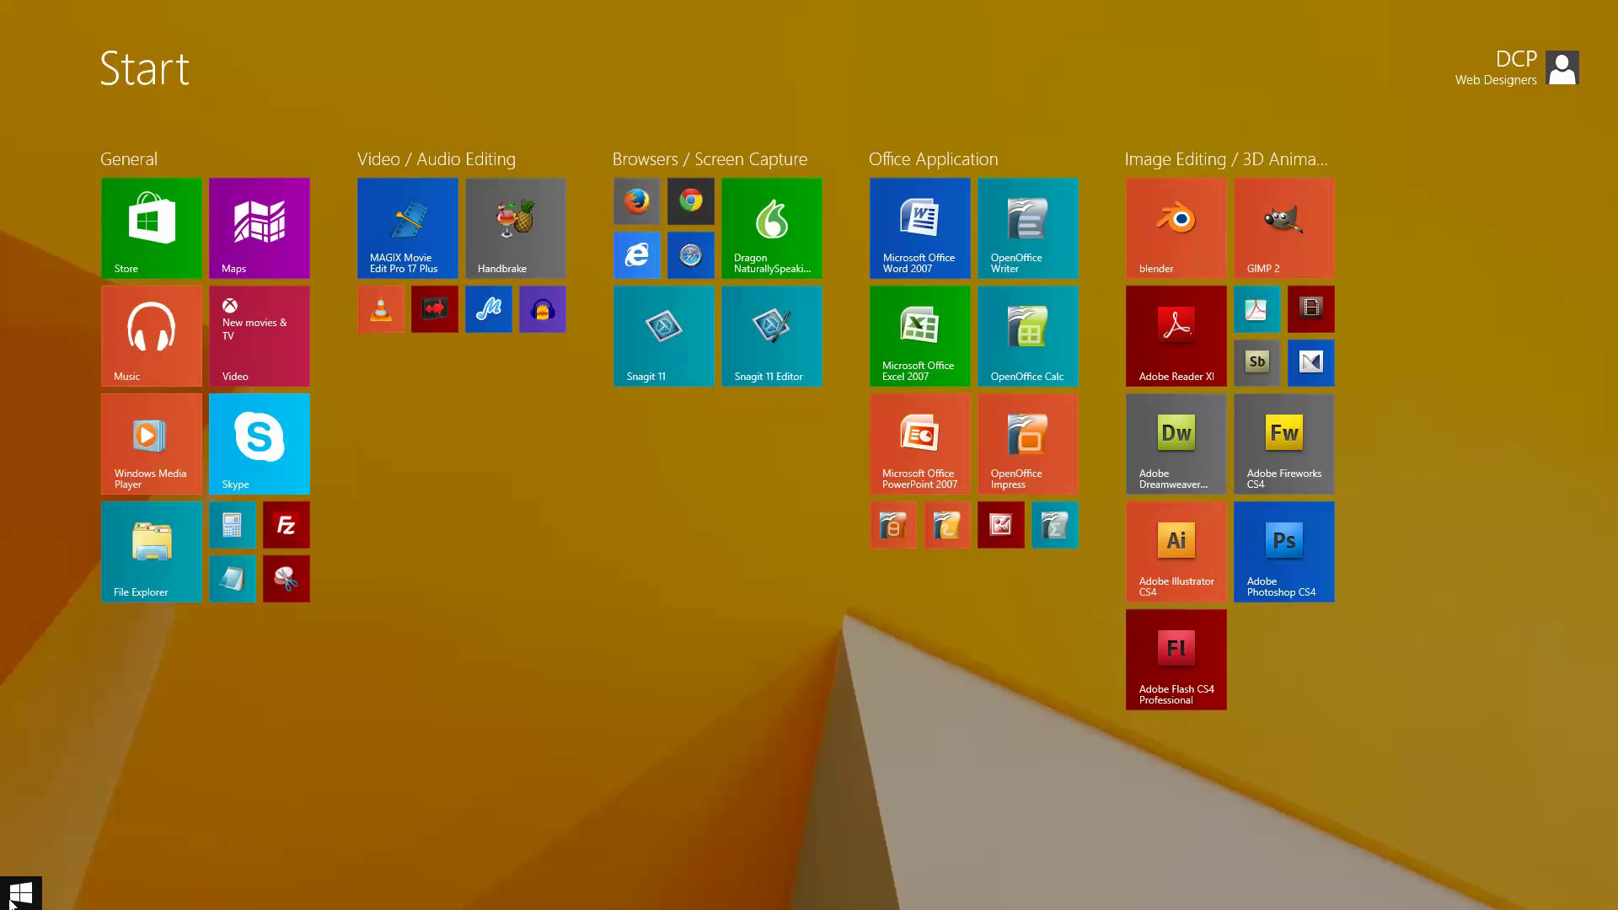
{"action": "left_click", "coordinate": [12, 899]}
{"action": "scroll", "coordinate": [717, 627], "scroll_direction": "down", "scroll_amount": 1}
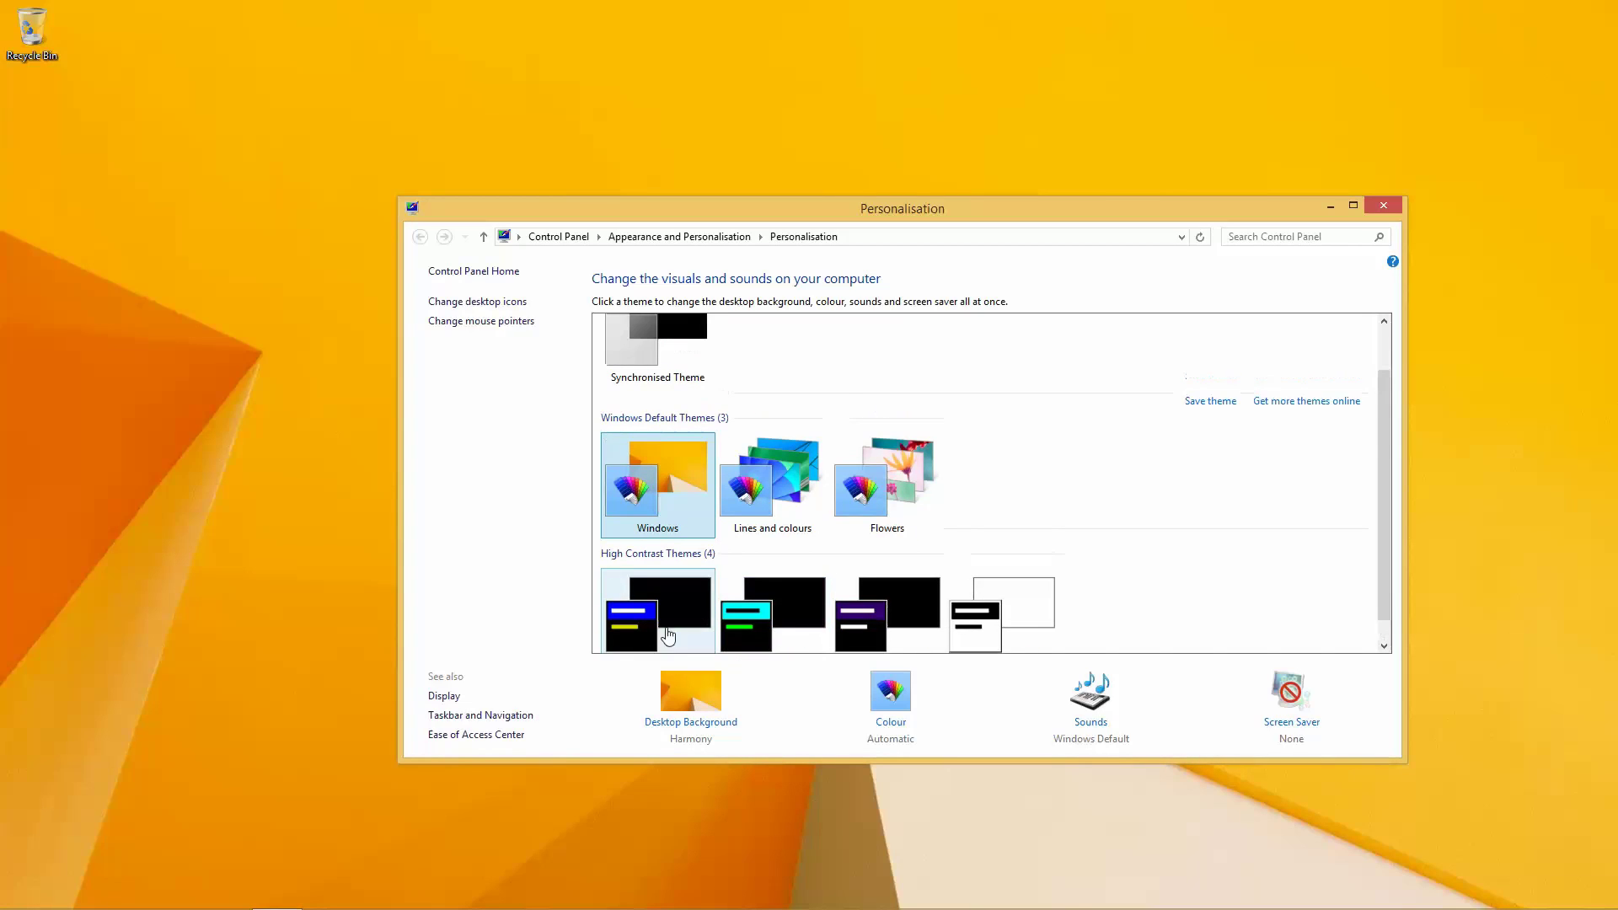
{"action": "scroll", "coordinate": [667, 623], "scroll_direction": "up", "scroll_amount": 1}
{"action": "left_click", "coordinate": [670, 392]}
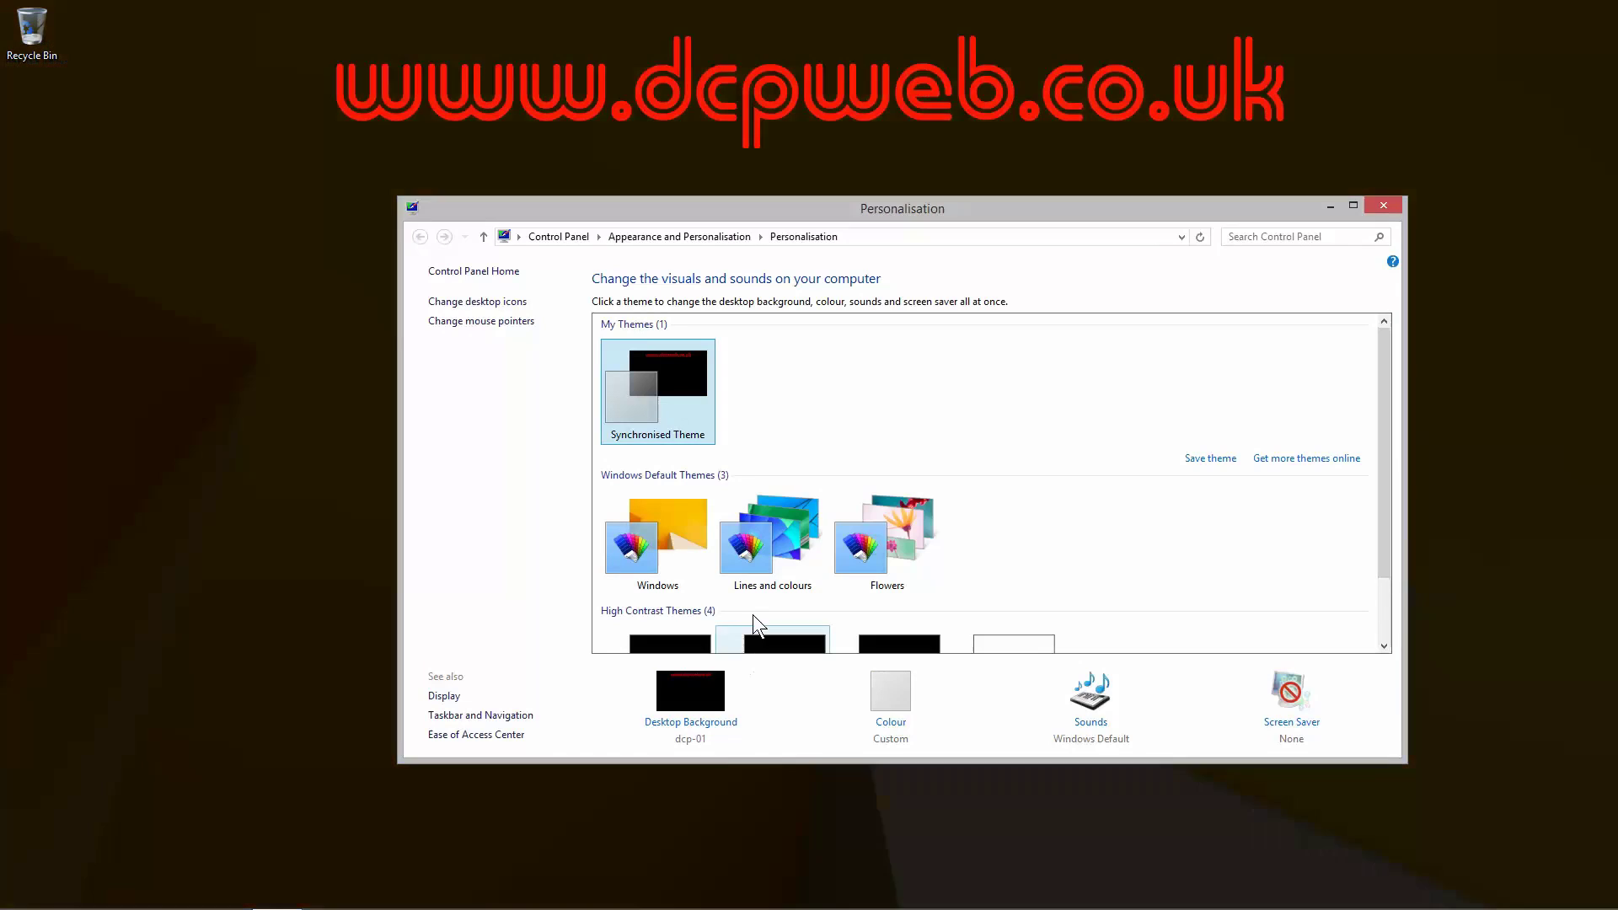
{"action": "scroll", "coordinate": [771, 547], "scroll_direction": "down", "scroll_amount": 1}
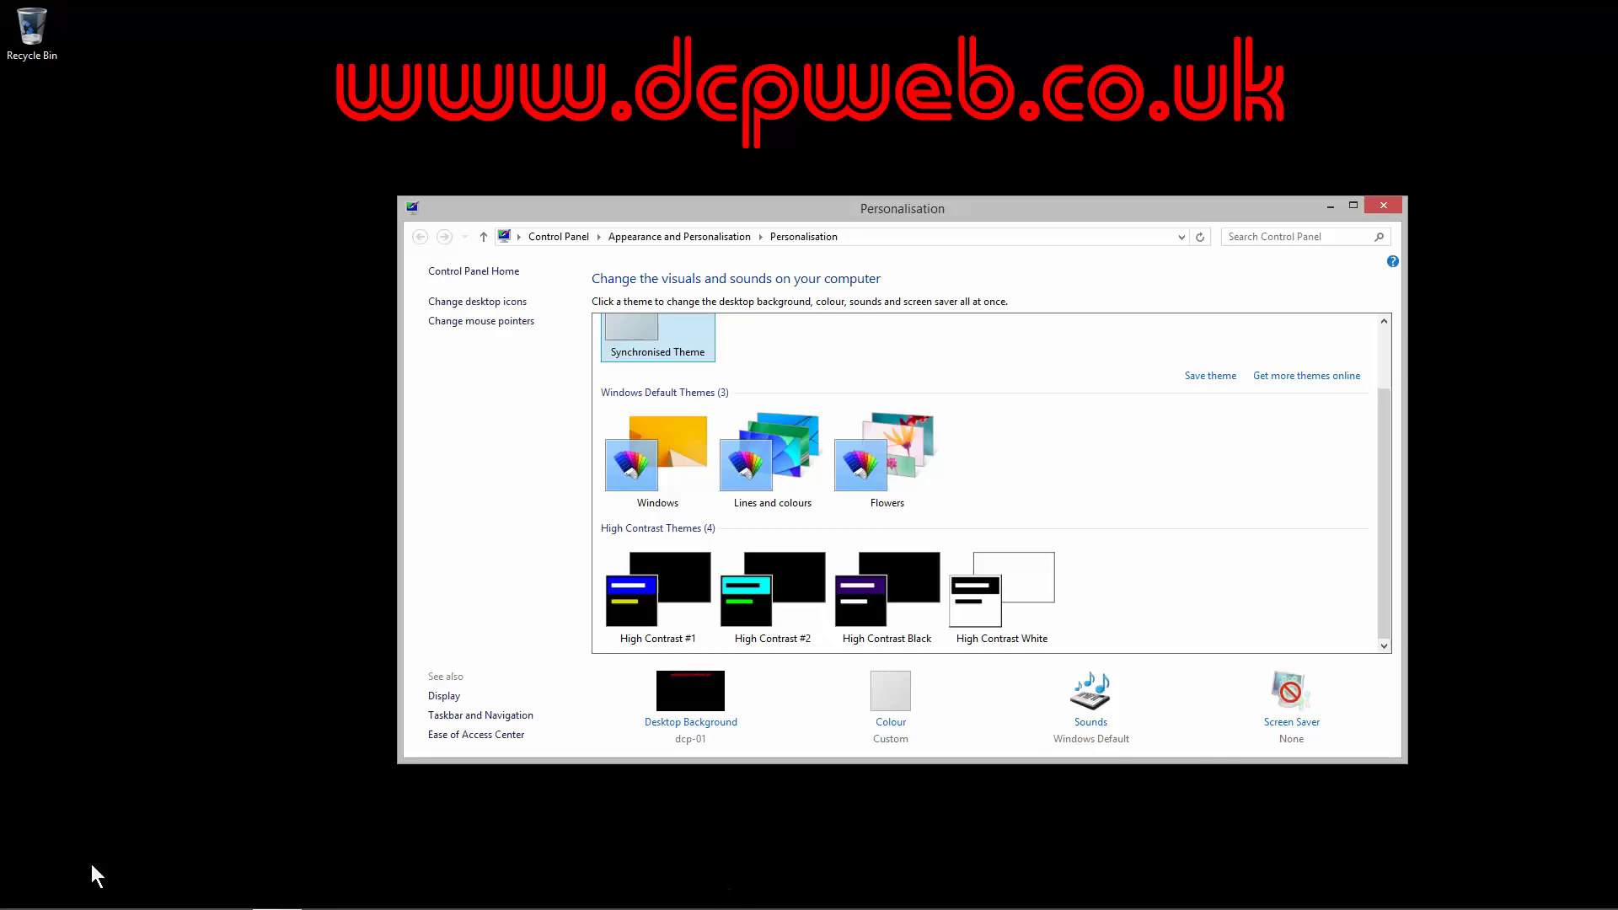
Step: Move the Personalisation window aside, open the desktop's Screen Resolution settings to view the display options, and close them
{"action": "left_click", "coordinate": [242, 348]}
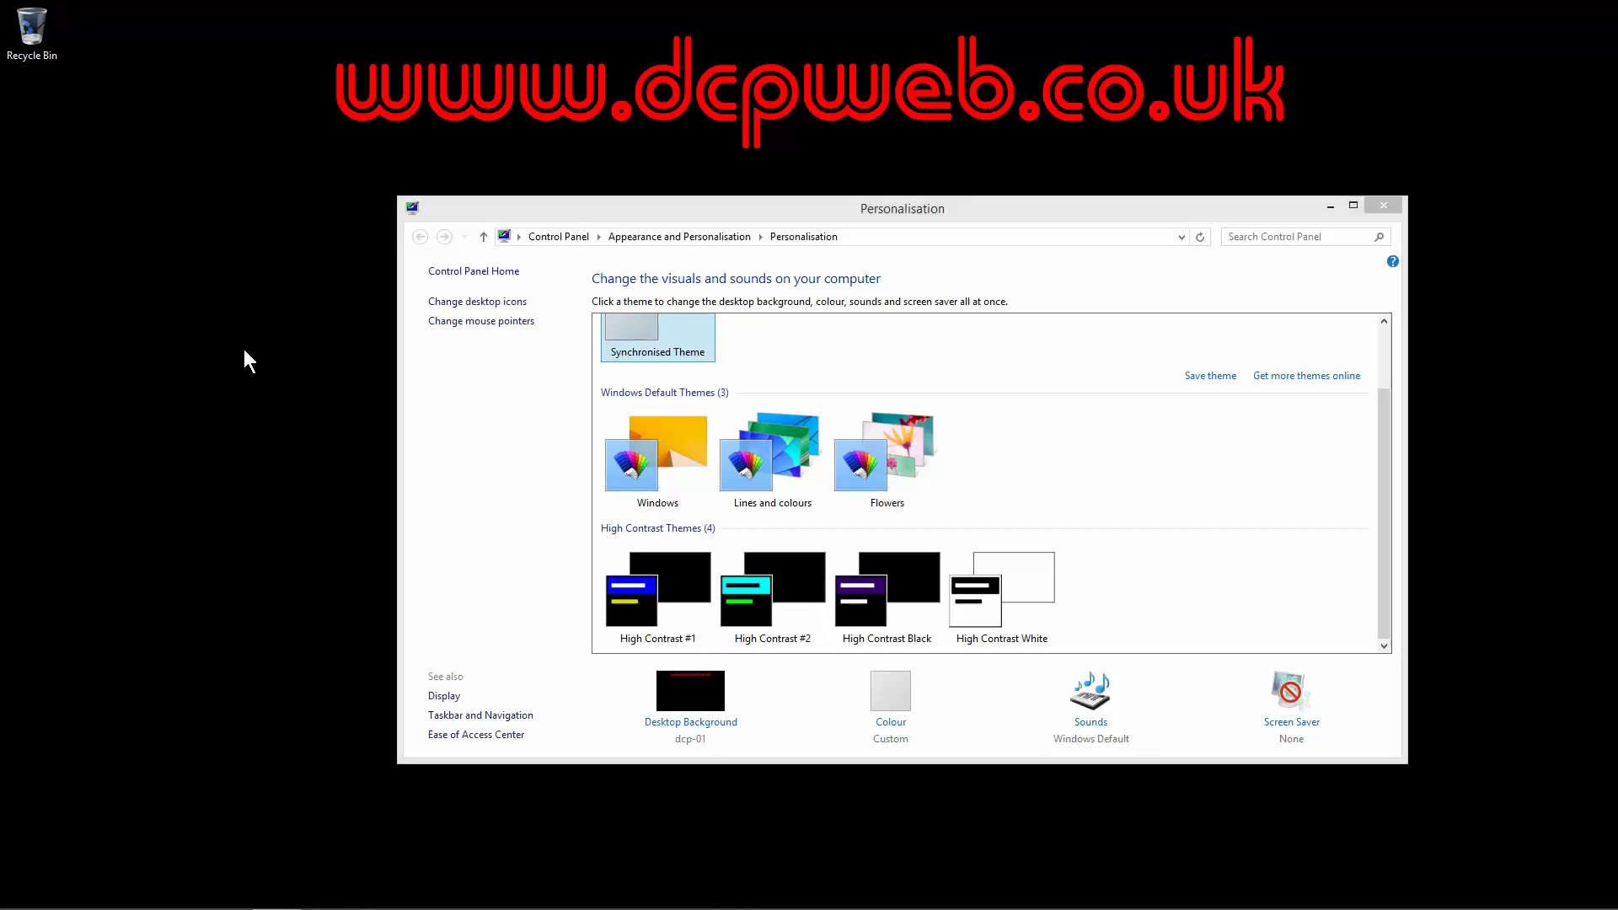
{"action": "left_click_drag", "start_coordinate": [614, 204], "coordinate": [821, 197]}
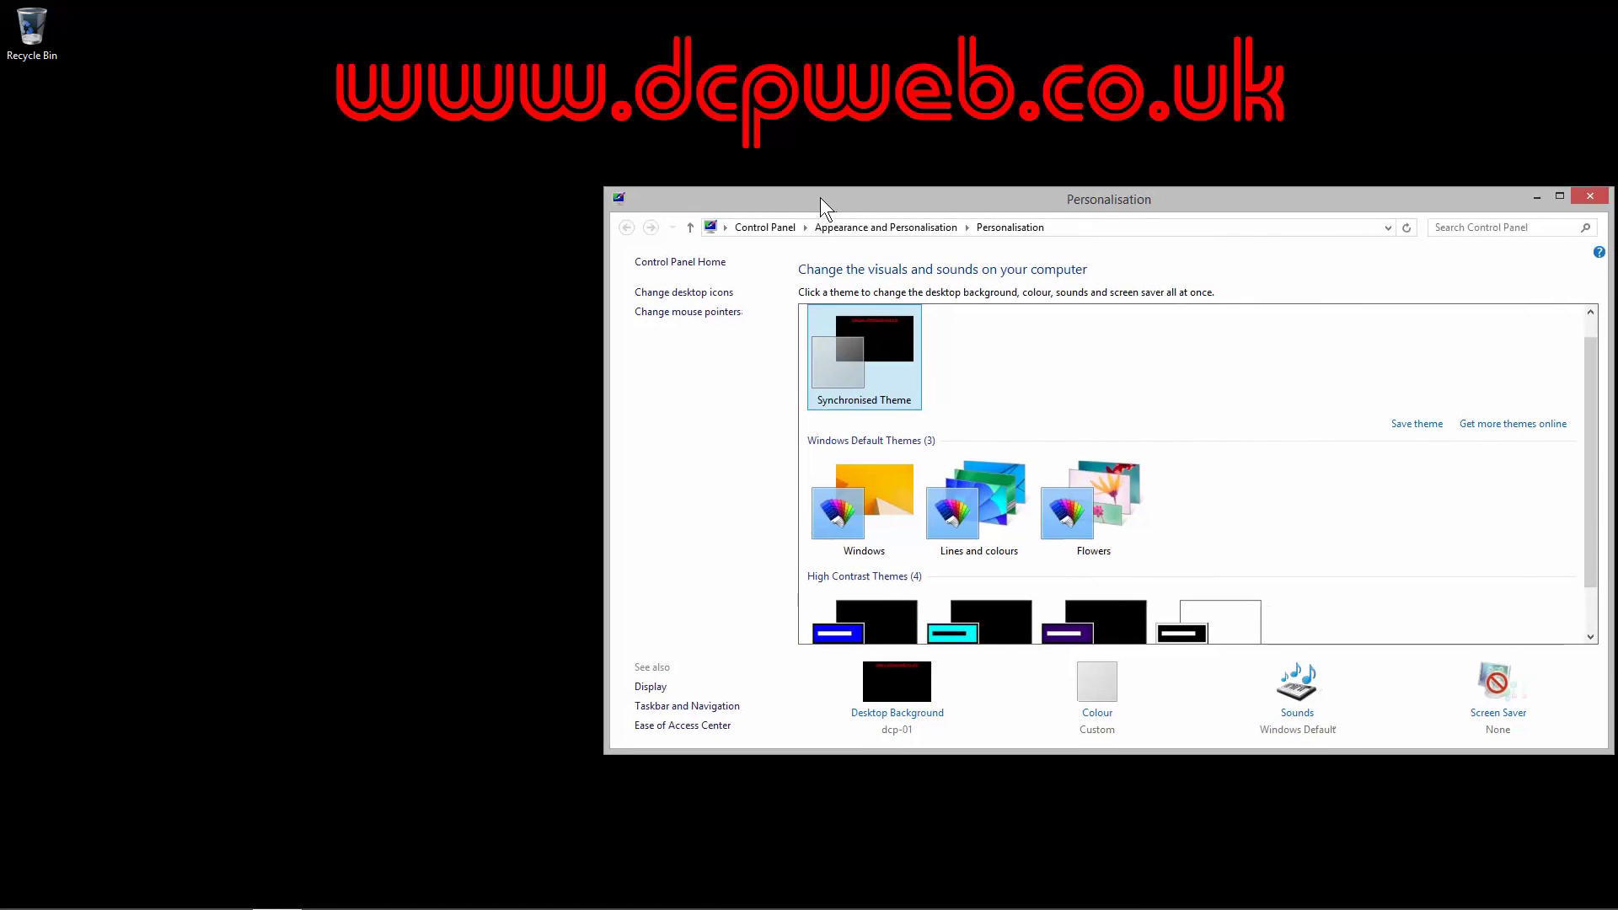
{"action": "right_click", "coordinate": [307, 326]}
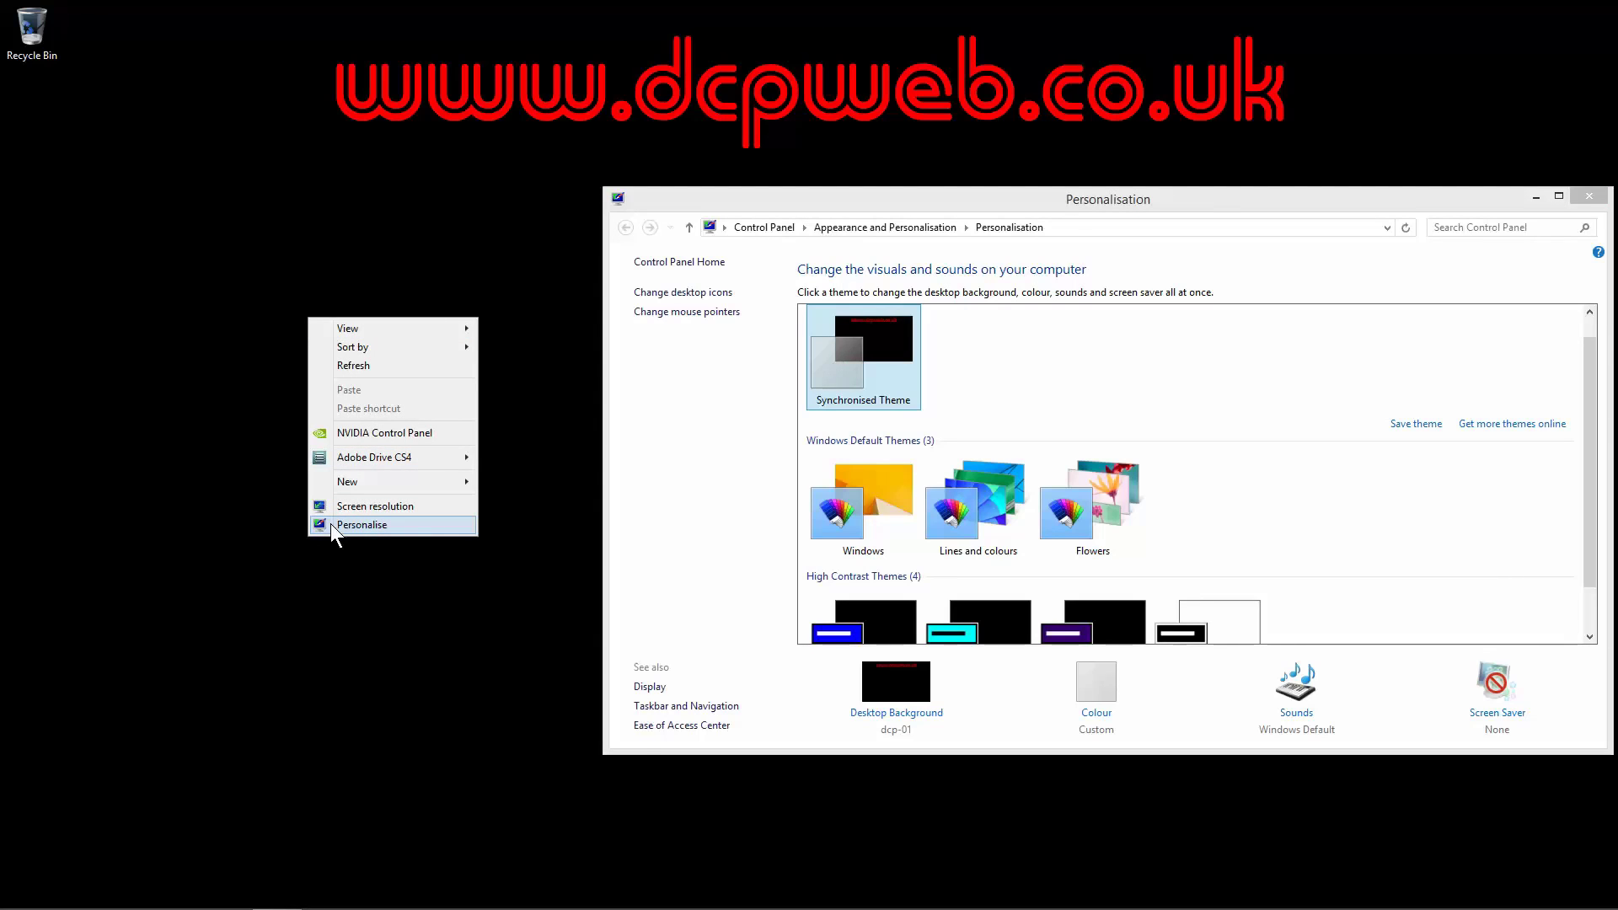
{"action": "left_click", "coordinate": [346, 506]}
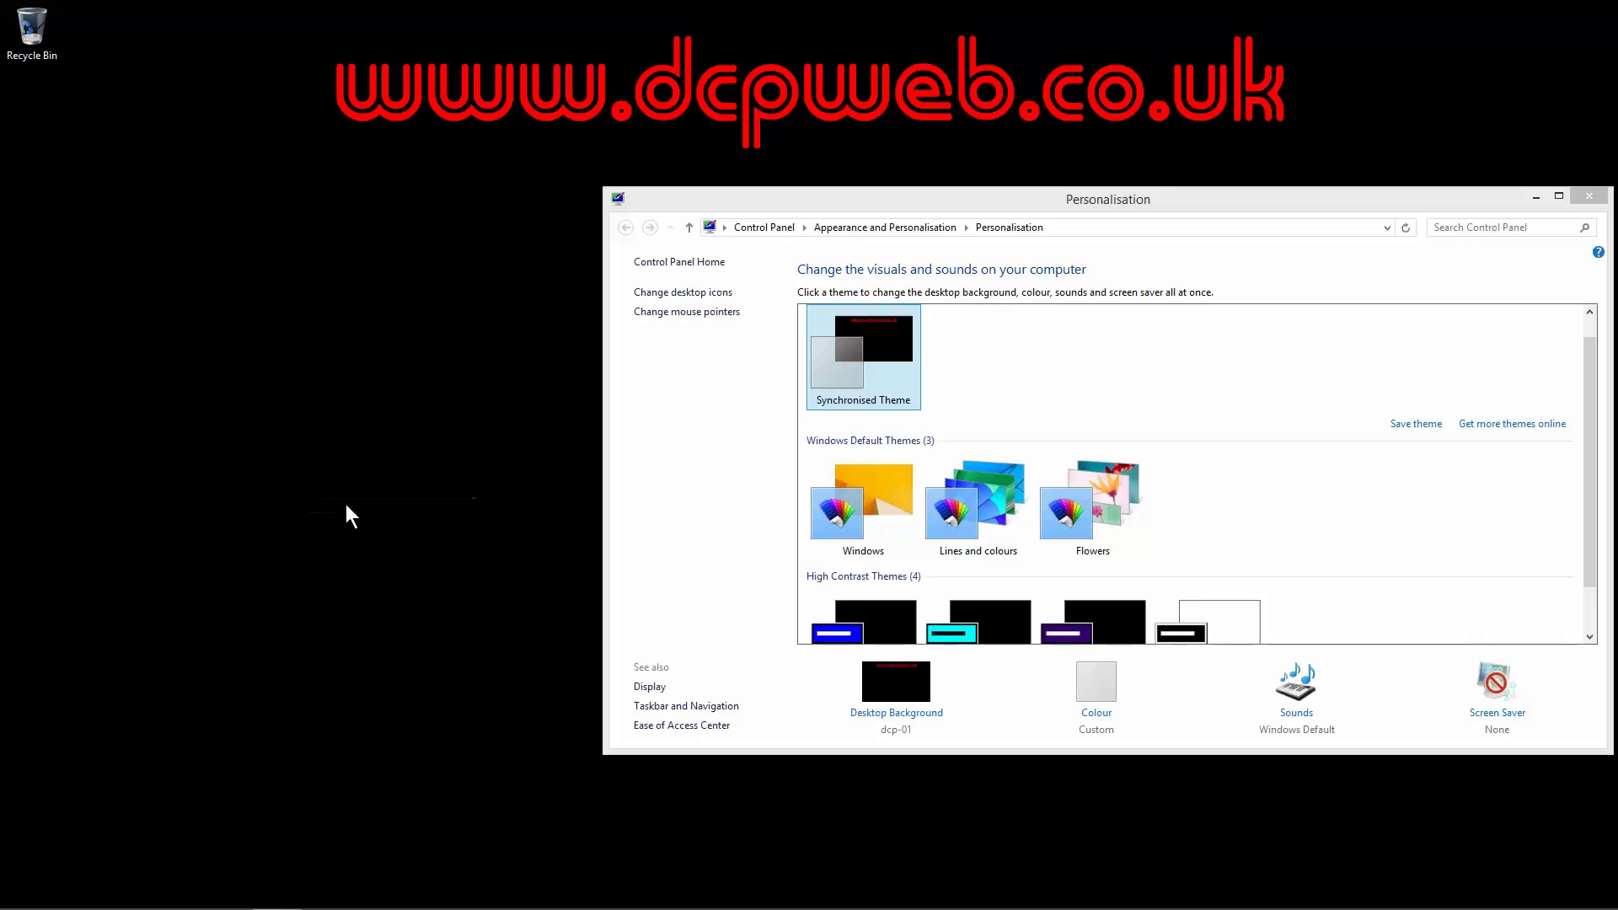
{"action": "left_click_drag", "start_coordinate": [968, 227], "coordinate": [412, 187]}
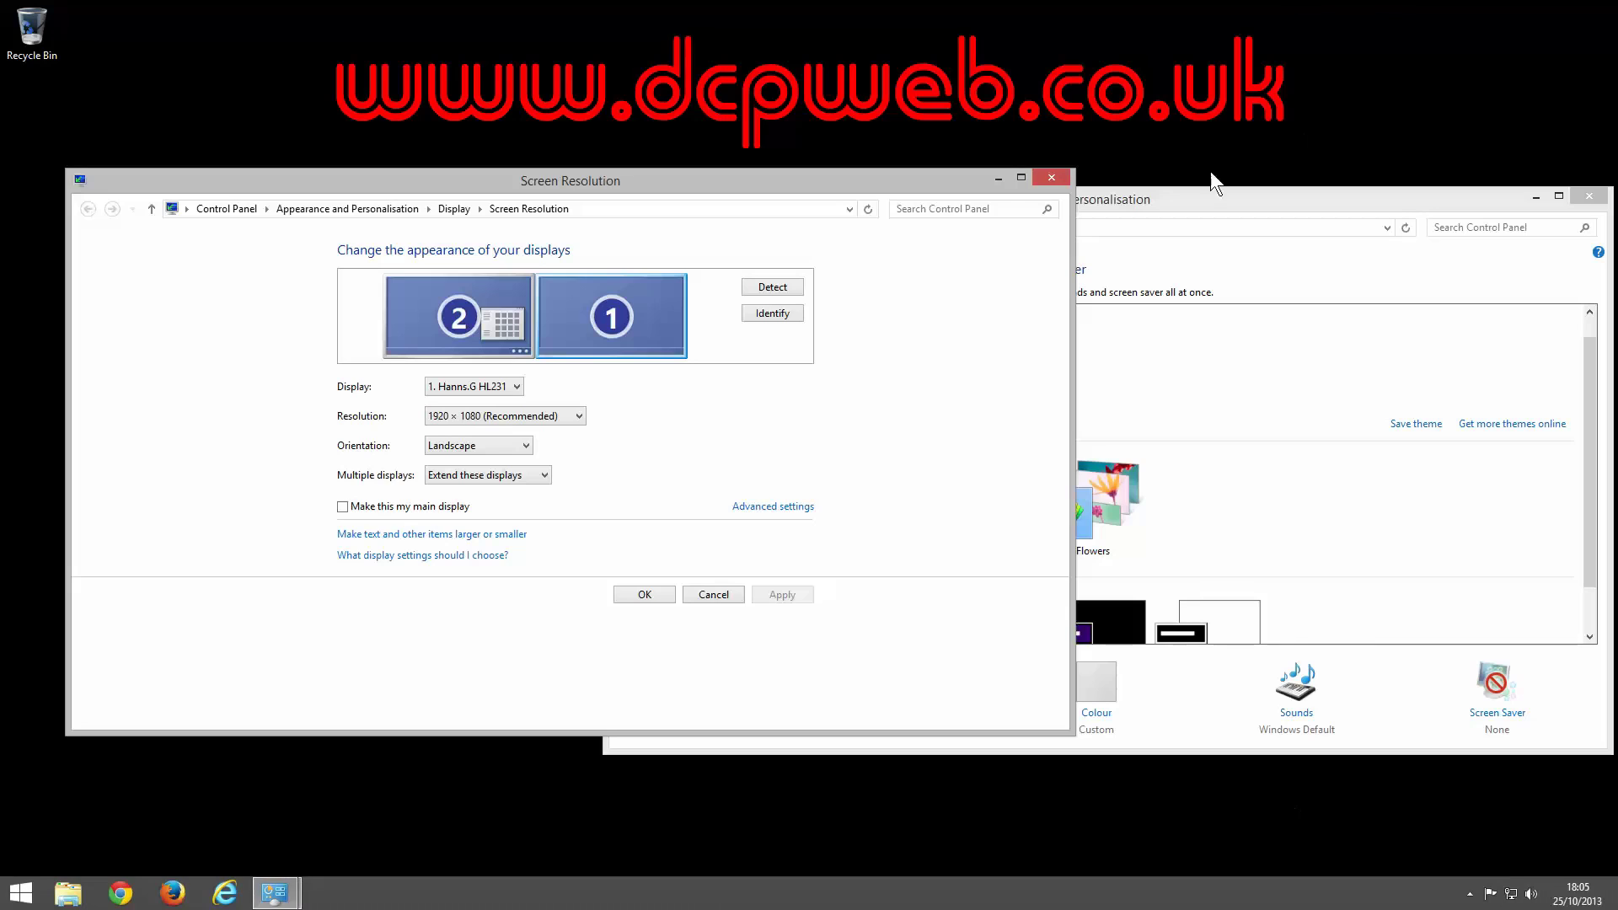
{"action": "left_click", "coordinate": [1050, 179]}
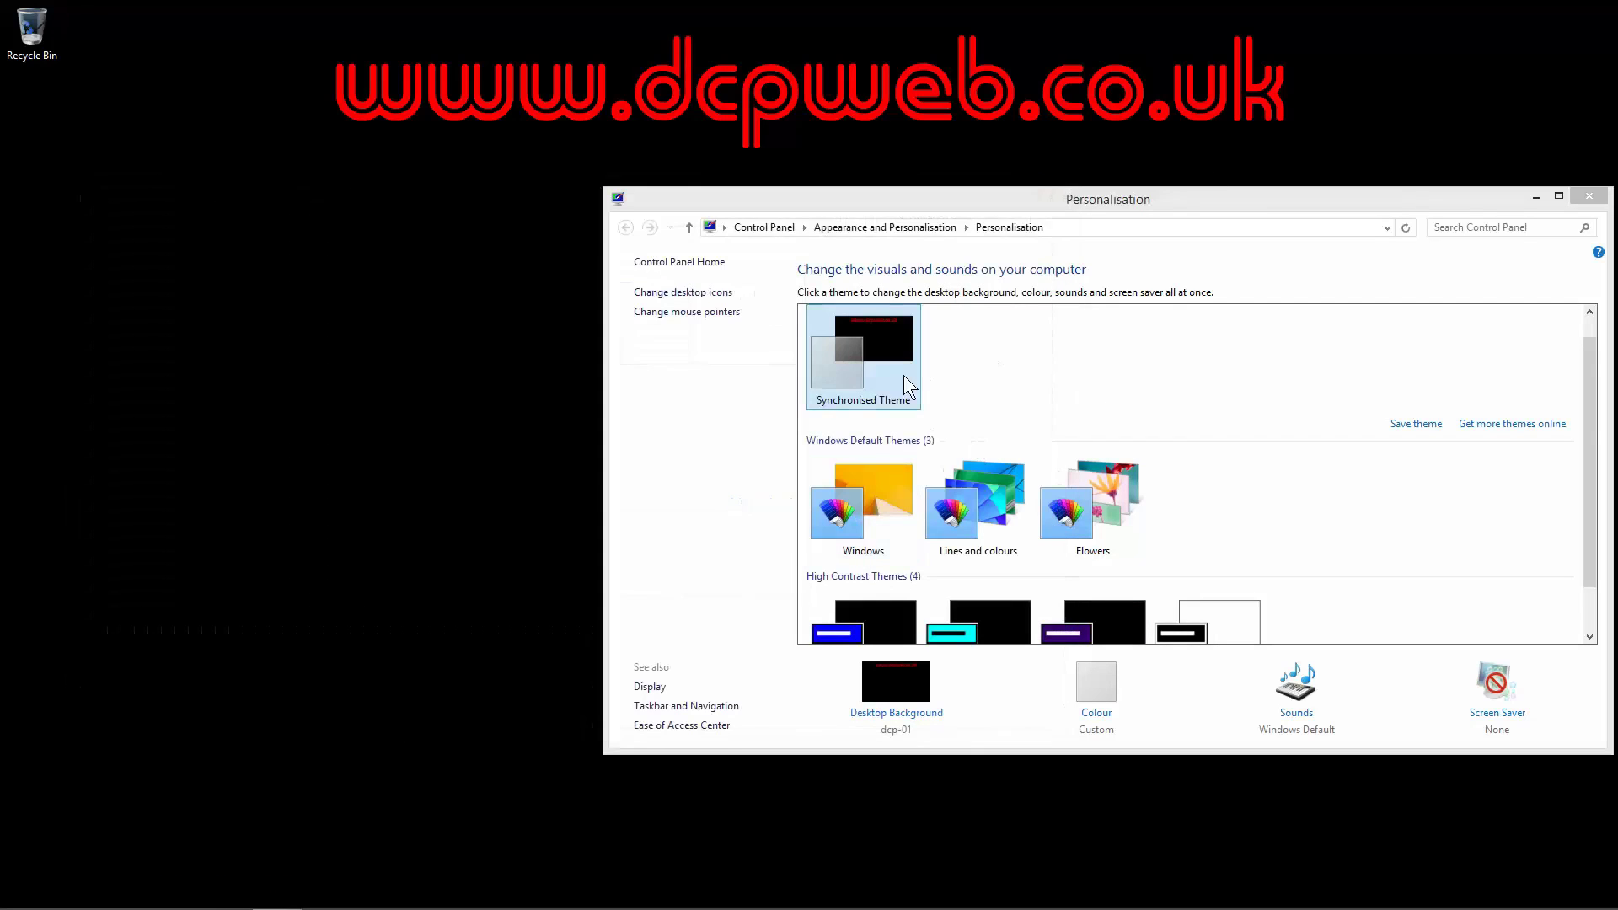
Step: View the Desktop Background options for choosing a picture and its location, and close the window without saving changes
{"action": "left_click", "coordinate": [904, 689]}
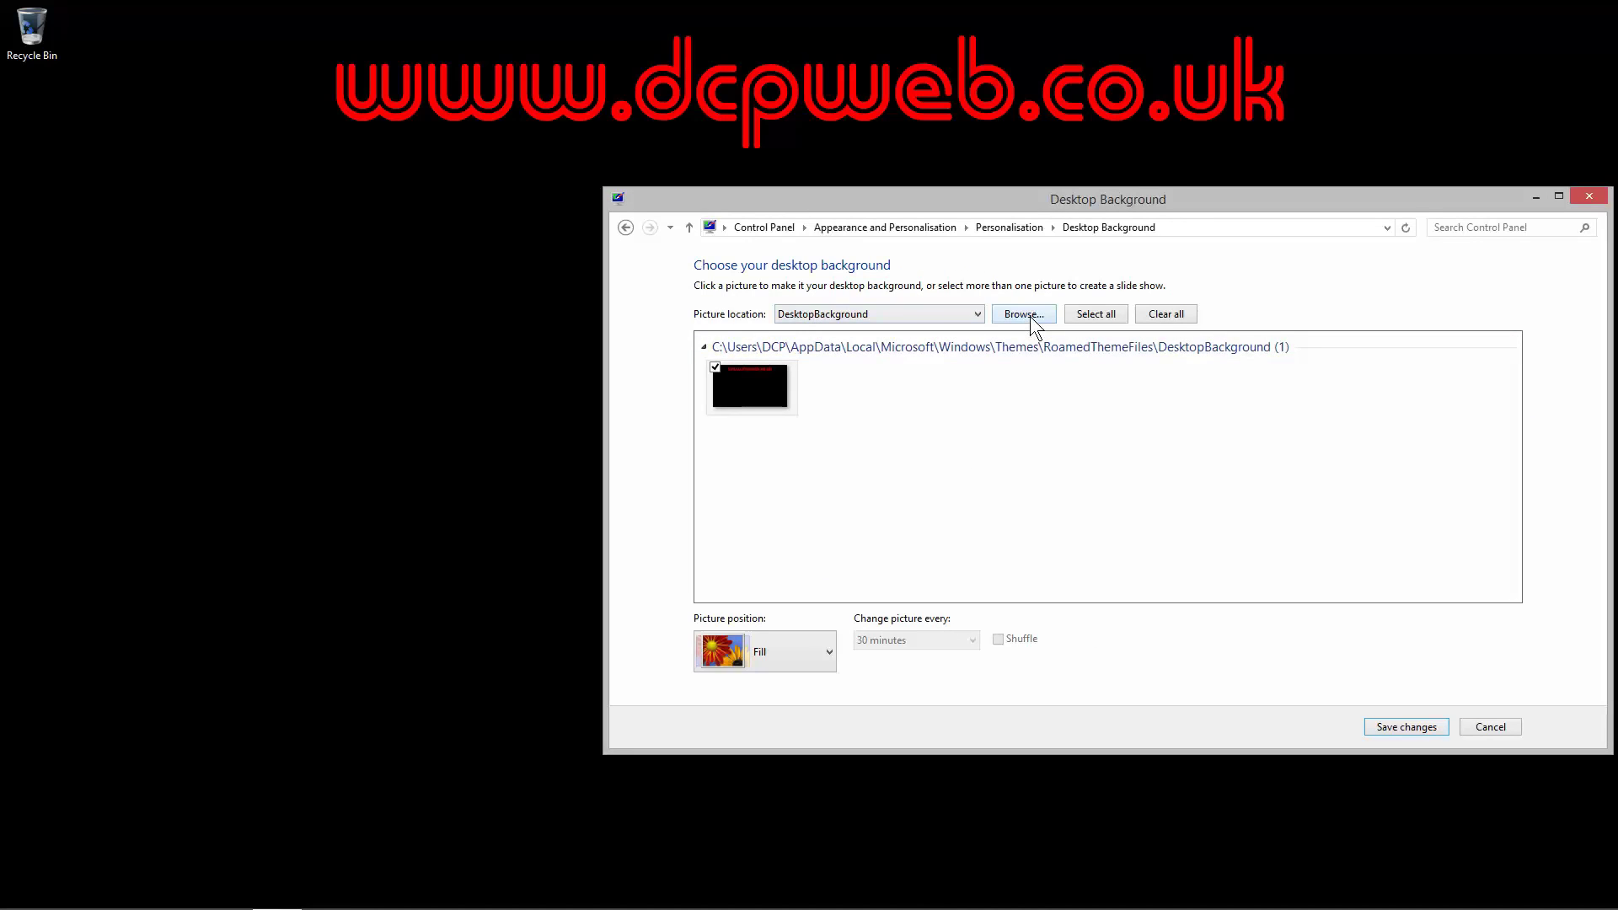
{"action": "left_click", "coordinate": [903, 347]}
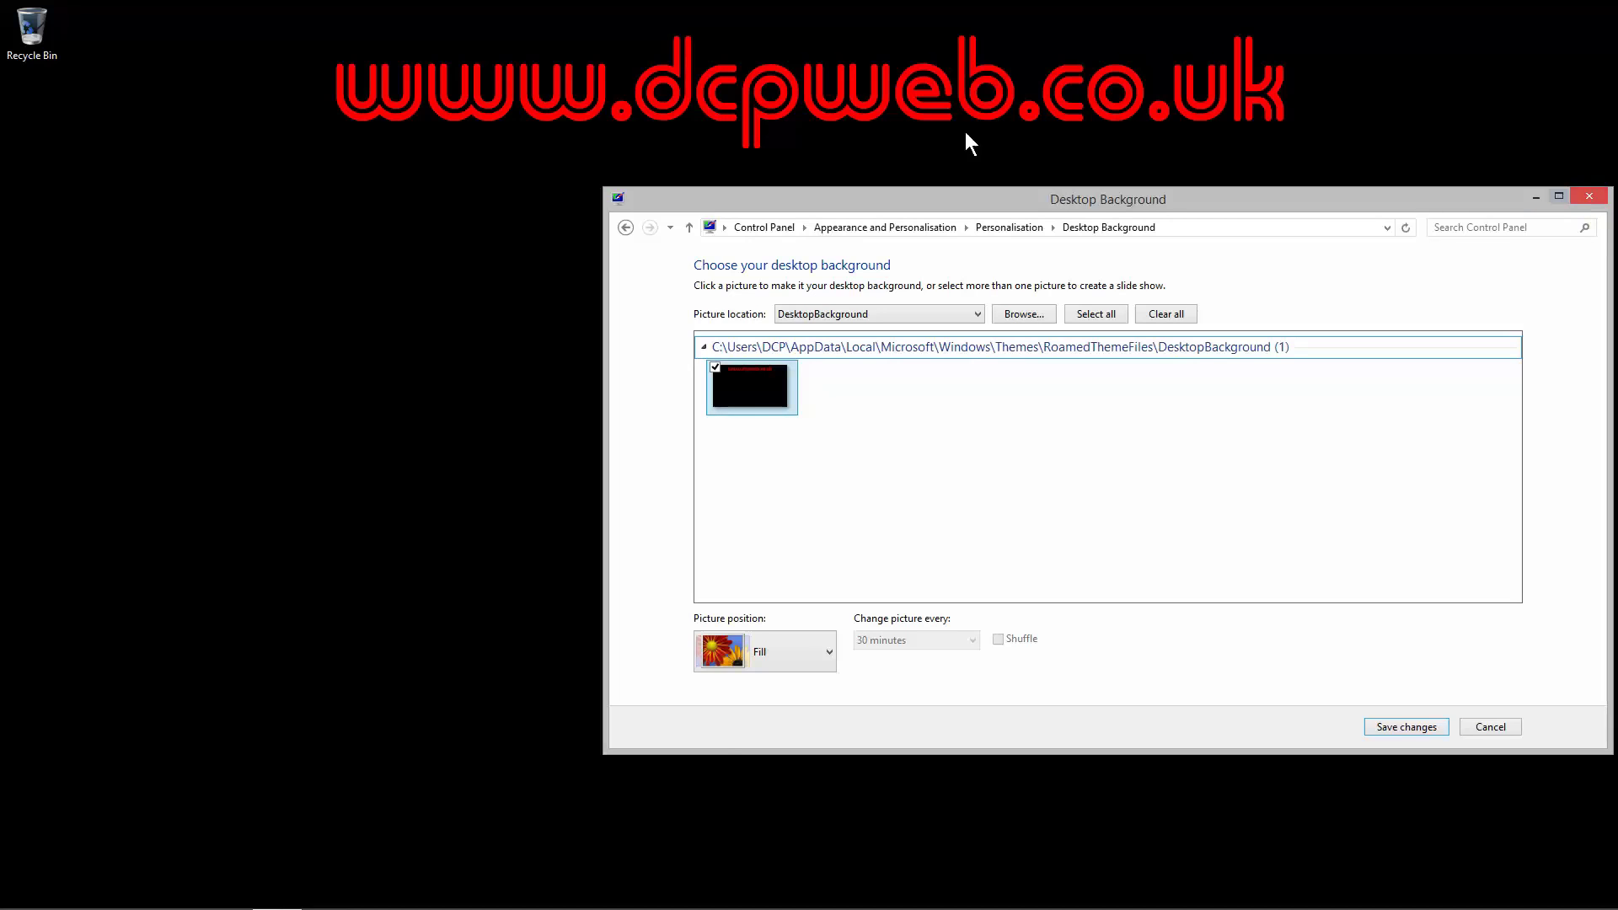
{"action": "left_click", "coordinate": [1589, 196]}
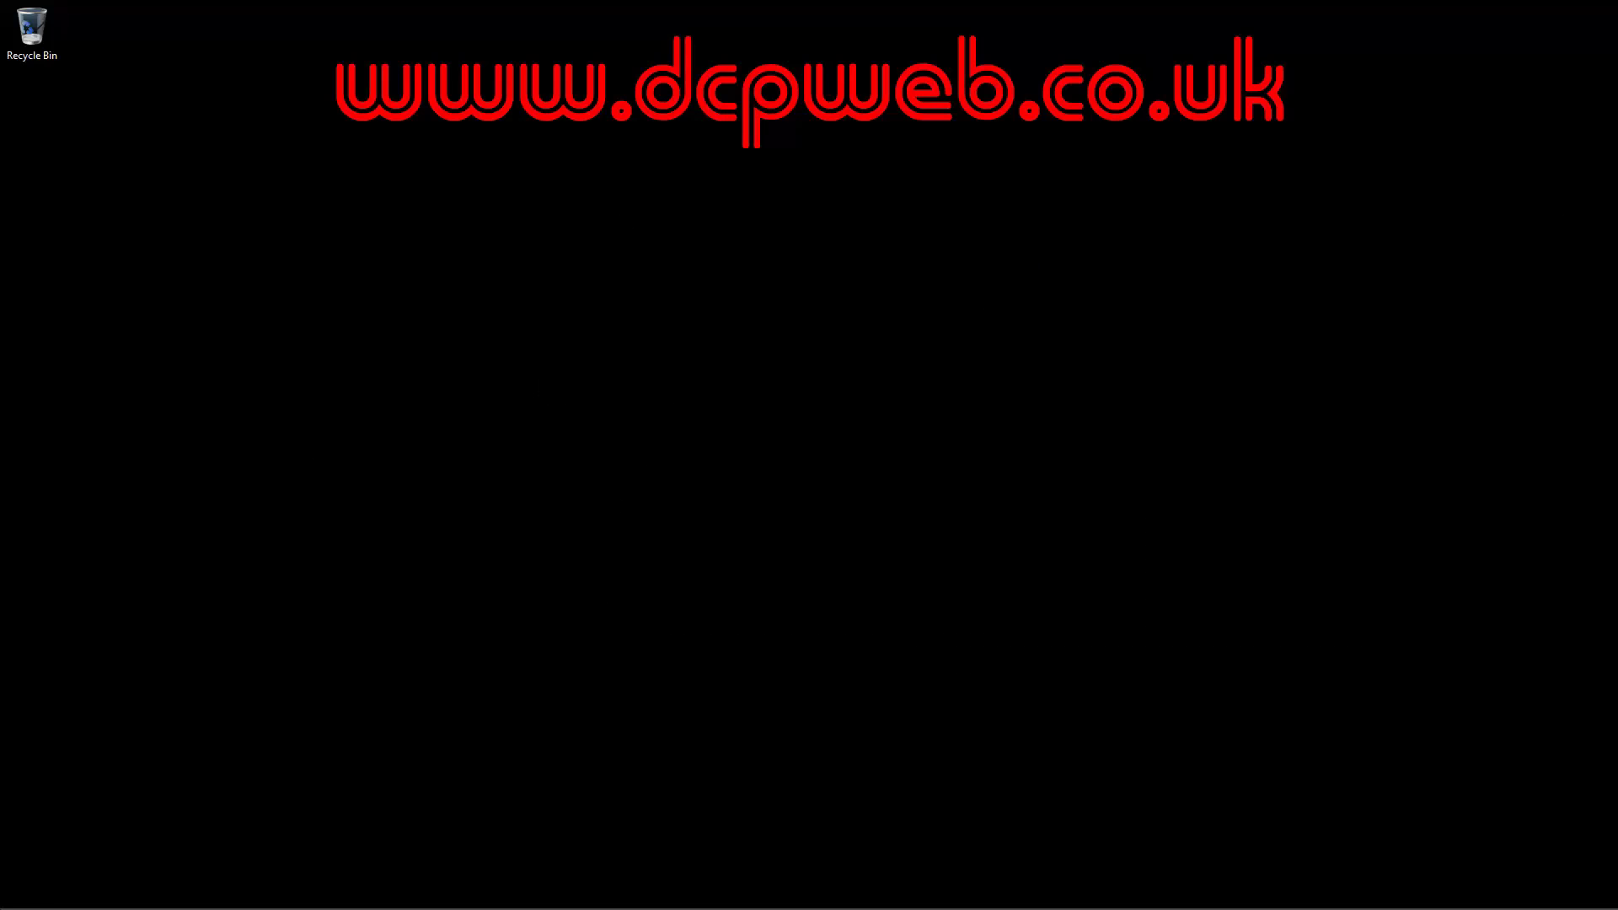
Step: Return to the Start screen and open the Settings charm
{"action": "left_click", "coordinate": [10, 900]}
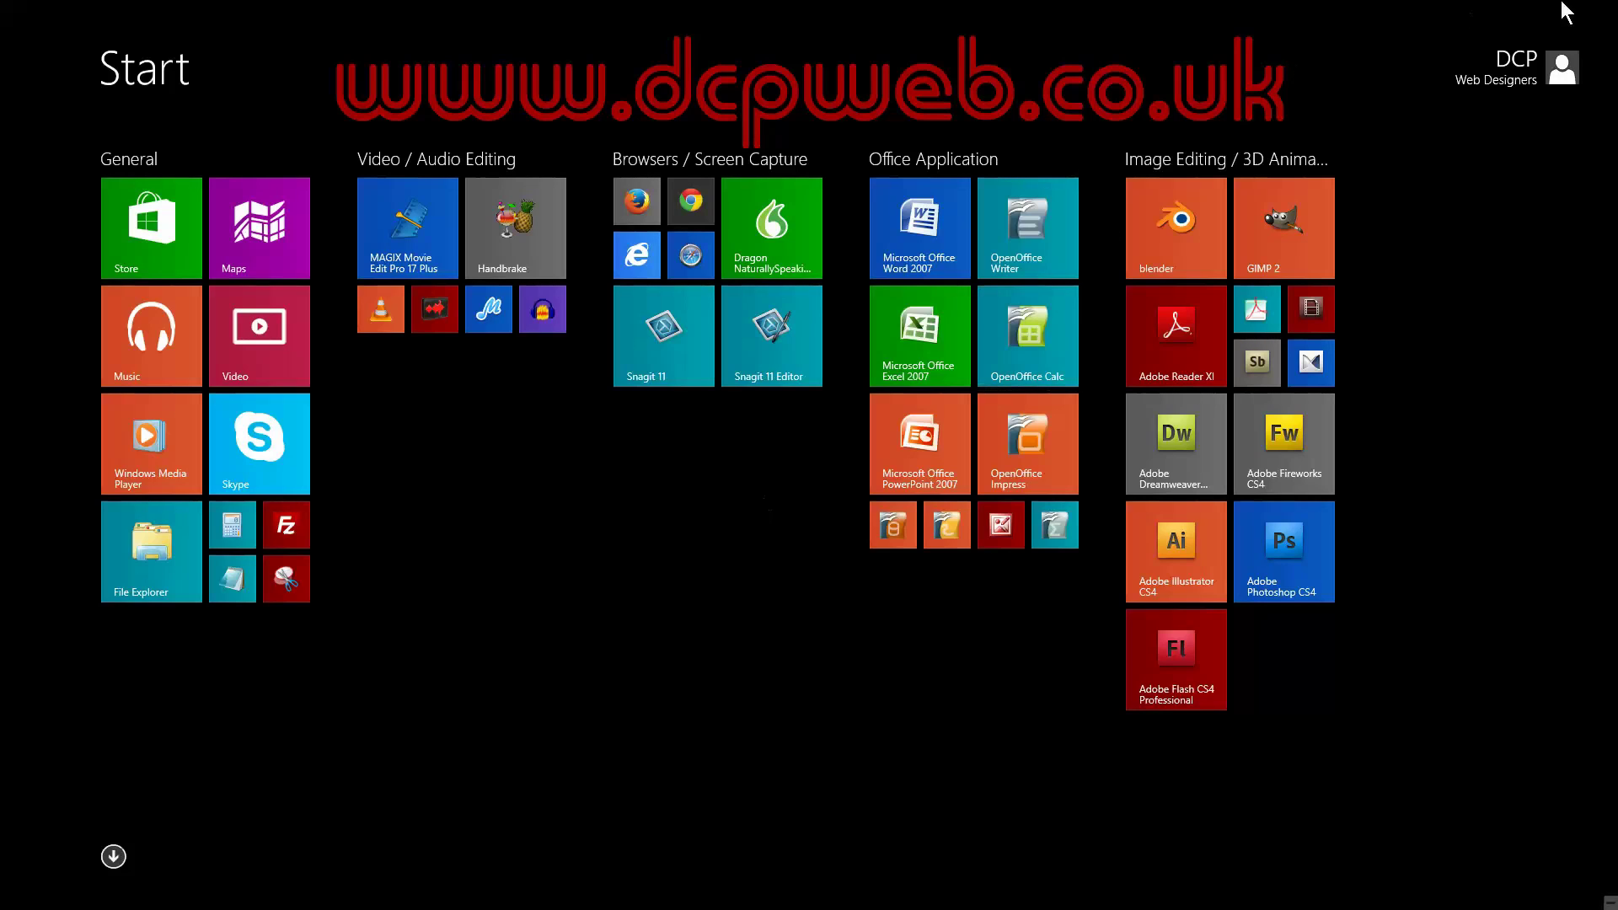
{"action": "mouse_move", "coordinate": [1609, 12]}
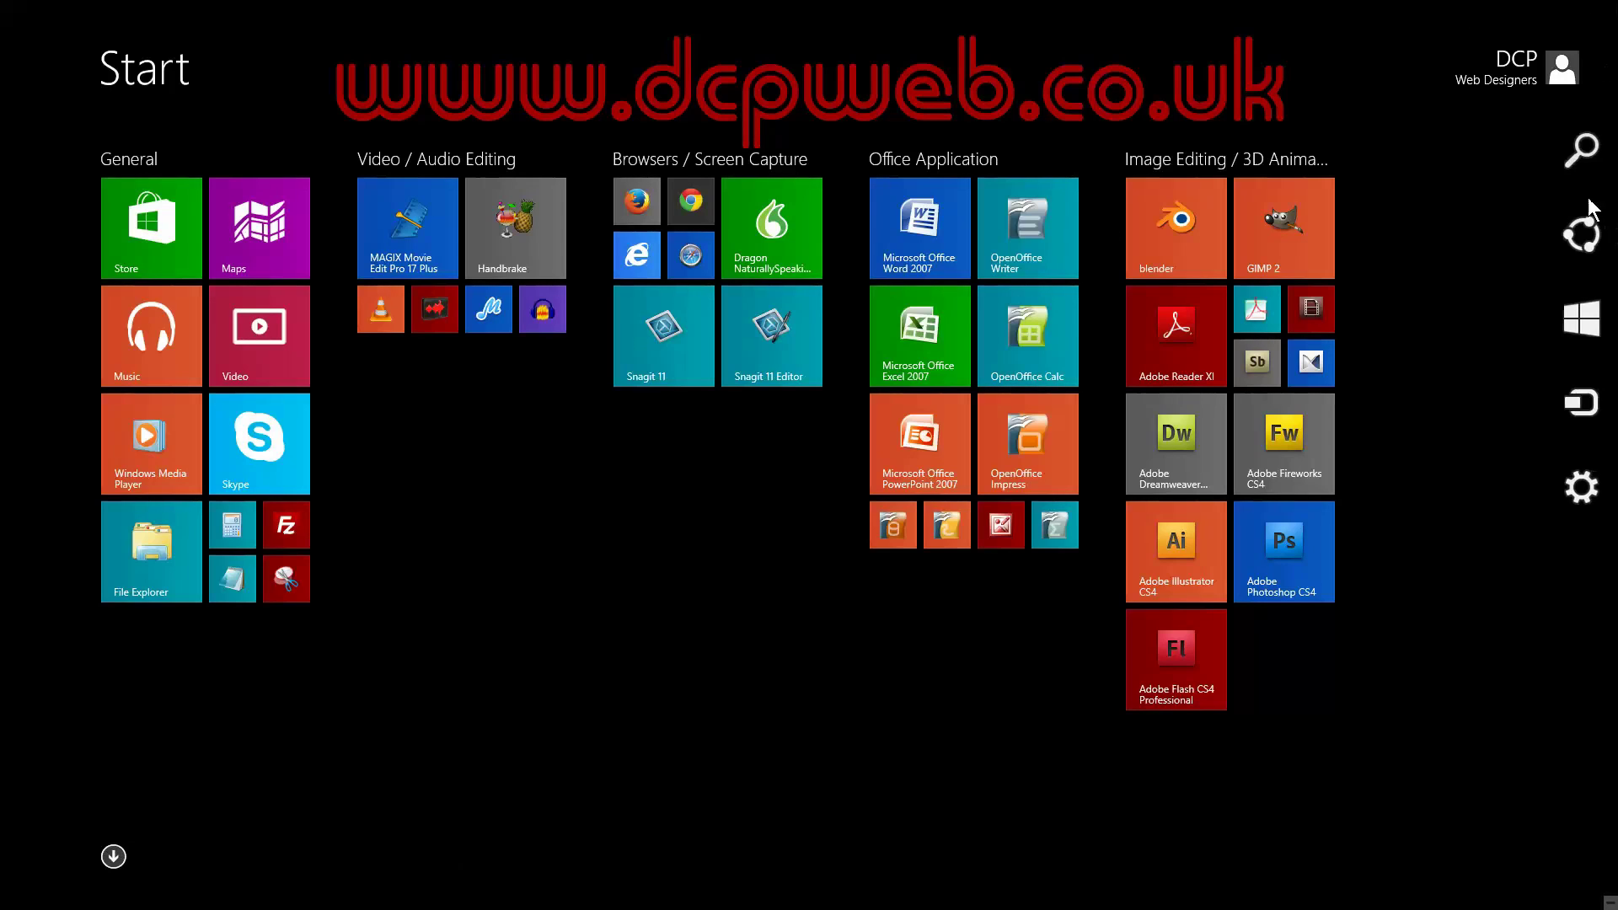
{"action": "left_click", "coordinate": [1579, 487]}
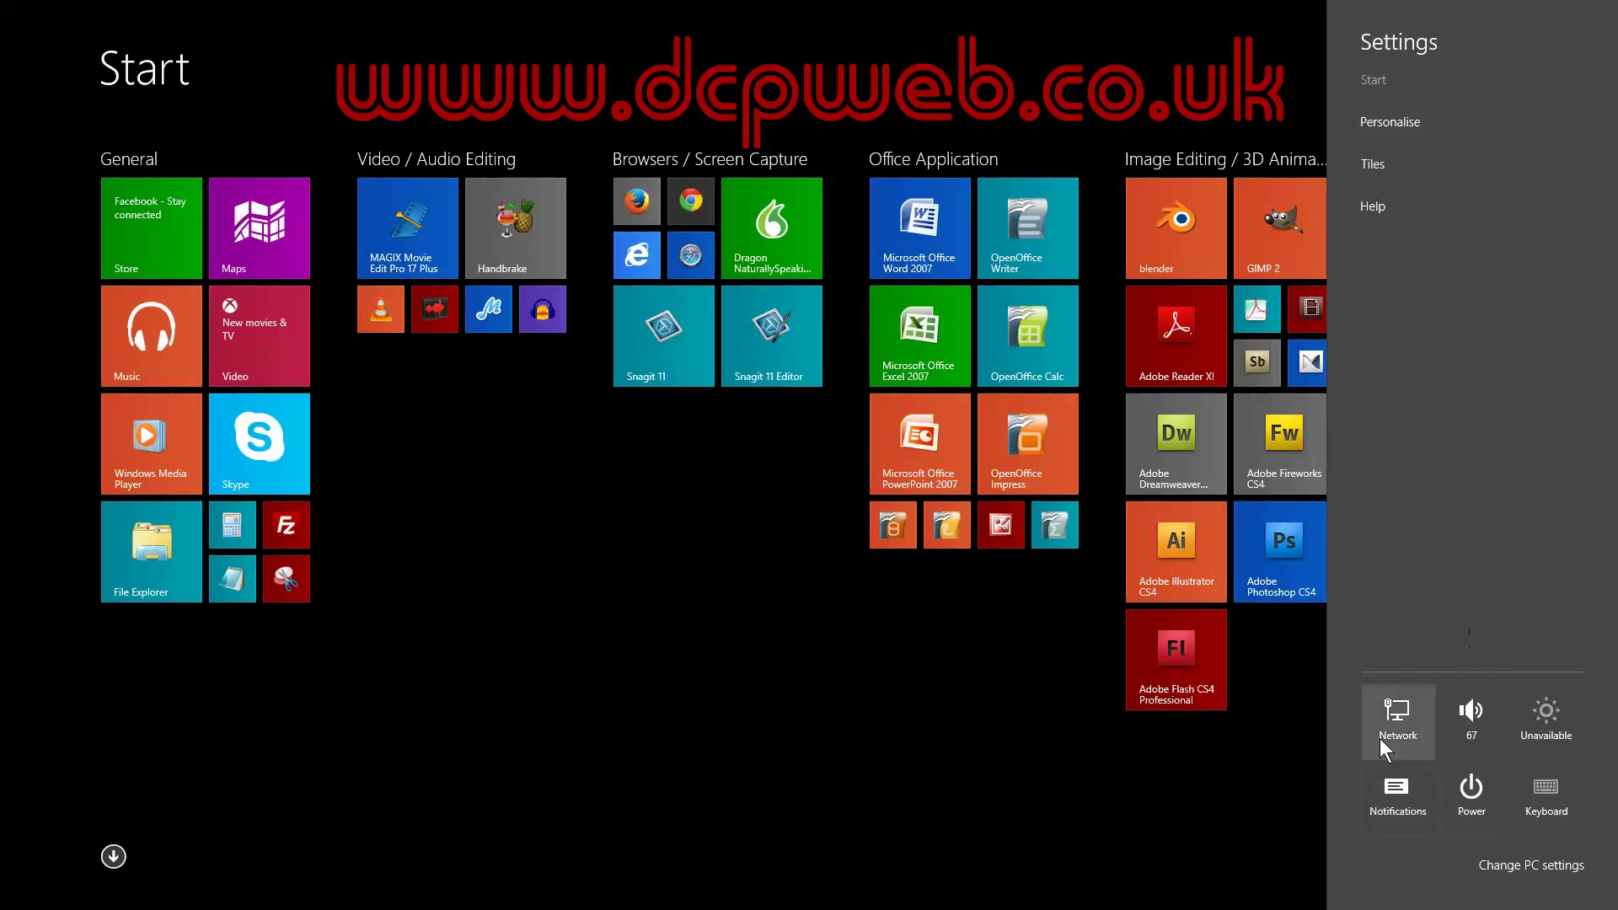
Step: View the Windows Update options under Update and recovery in the full PC settings, and close PC settings
{"action": "left_click", "coordinate": [1522, 862]}
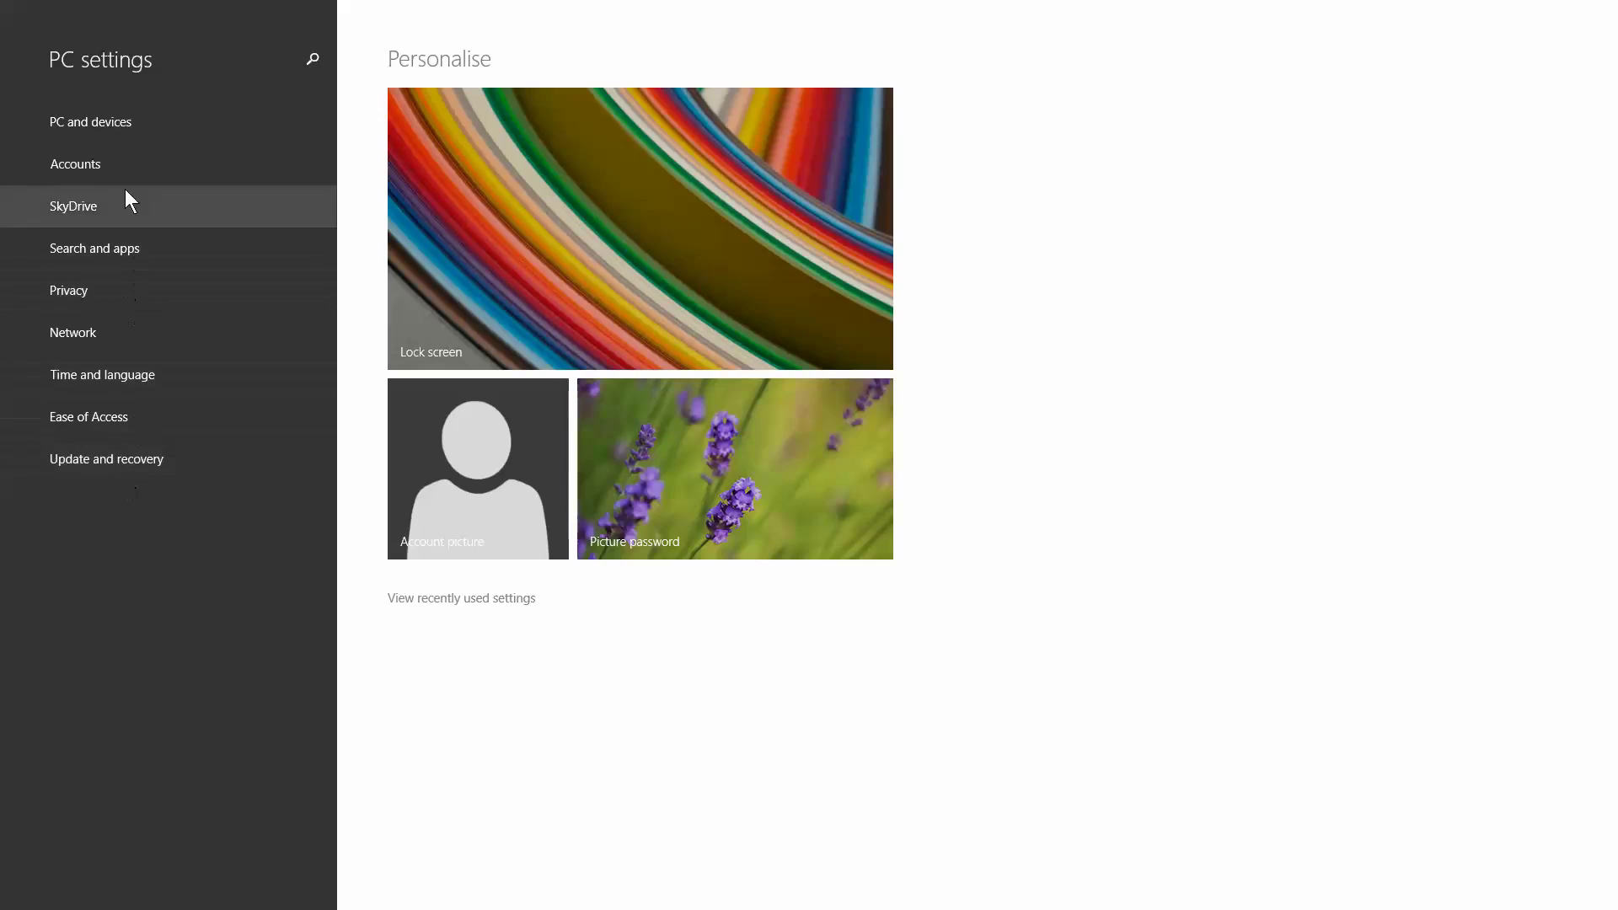
{"action": "left_click", "coordinate": [113, 457]}
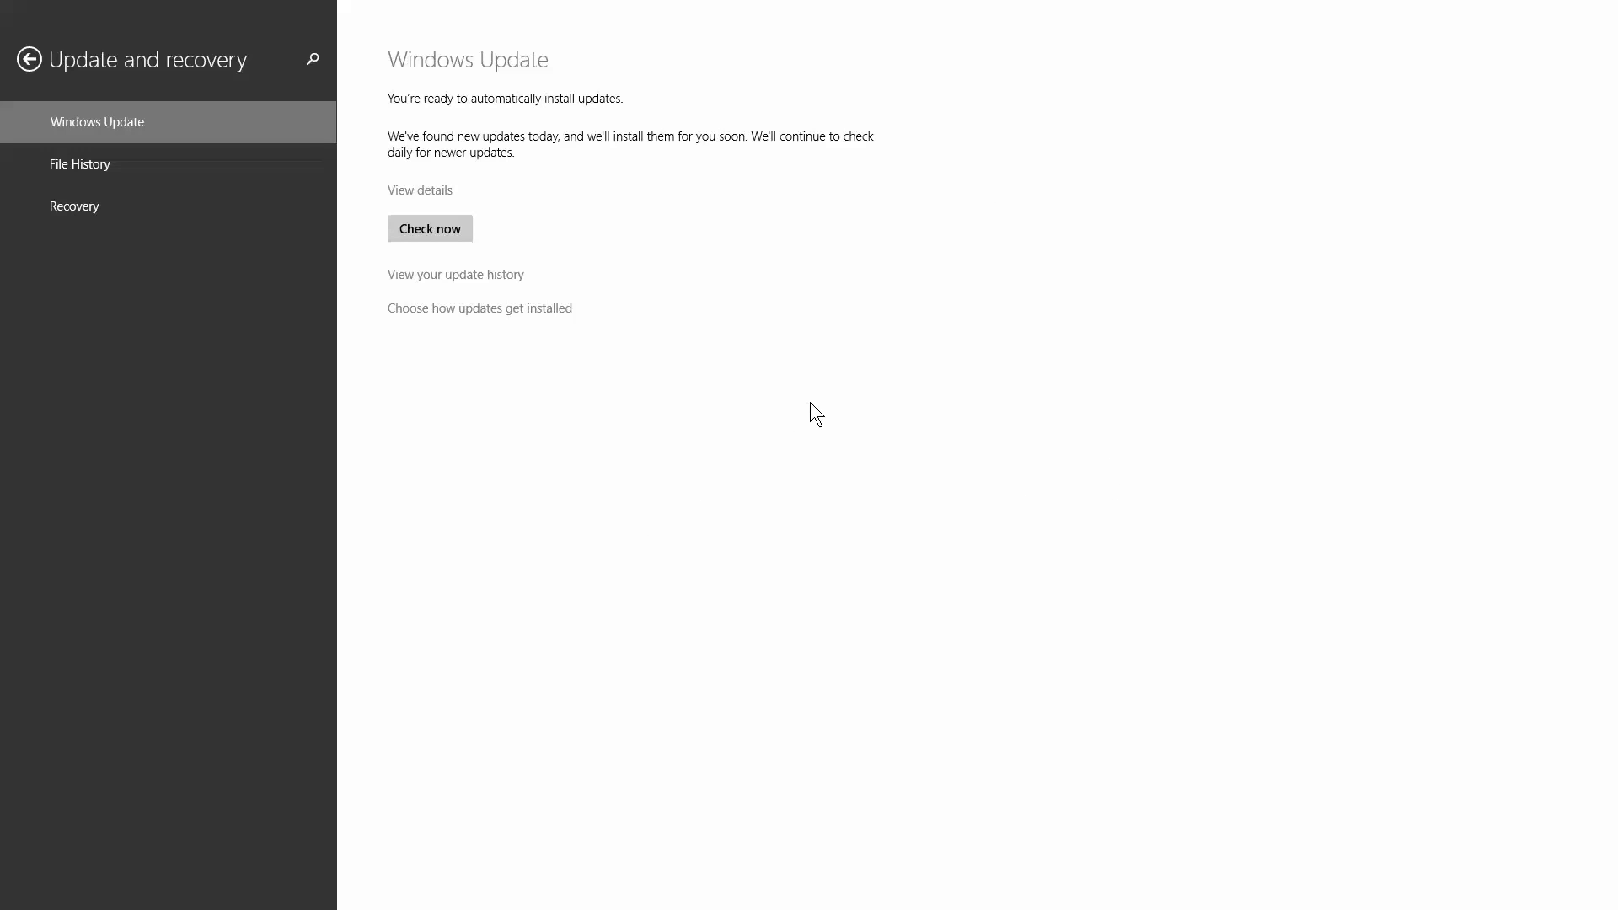
{"action": "left_click", "coordinate": [30, 59]}
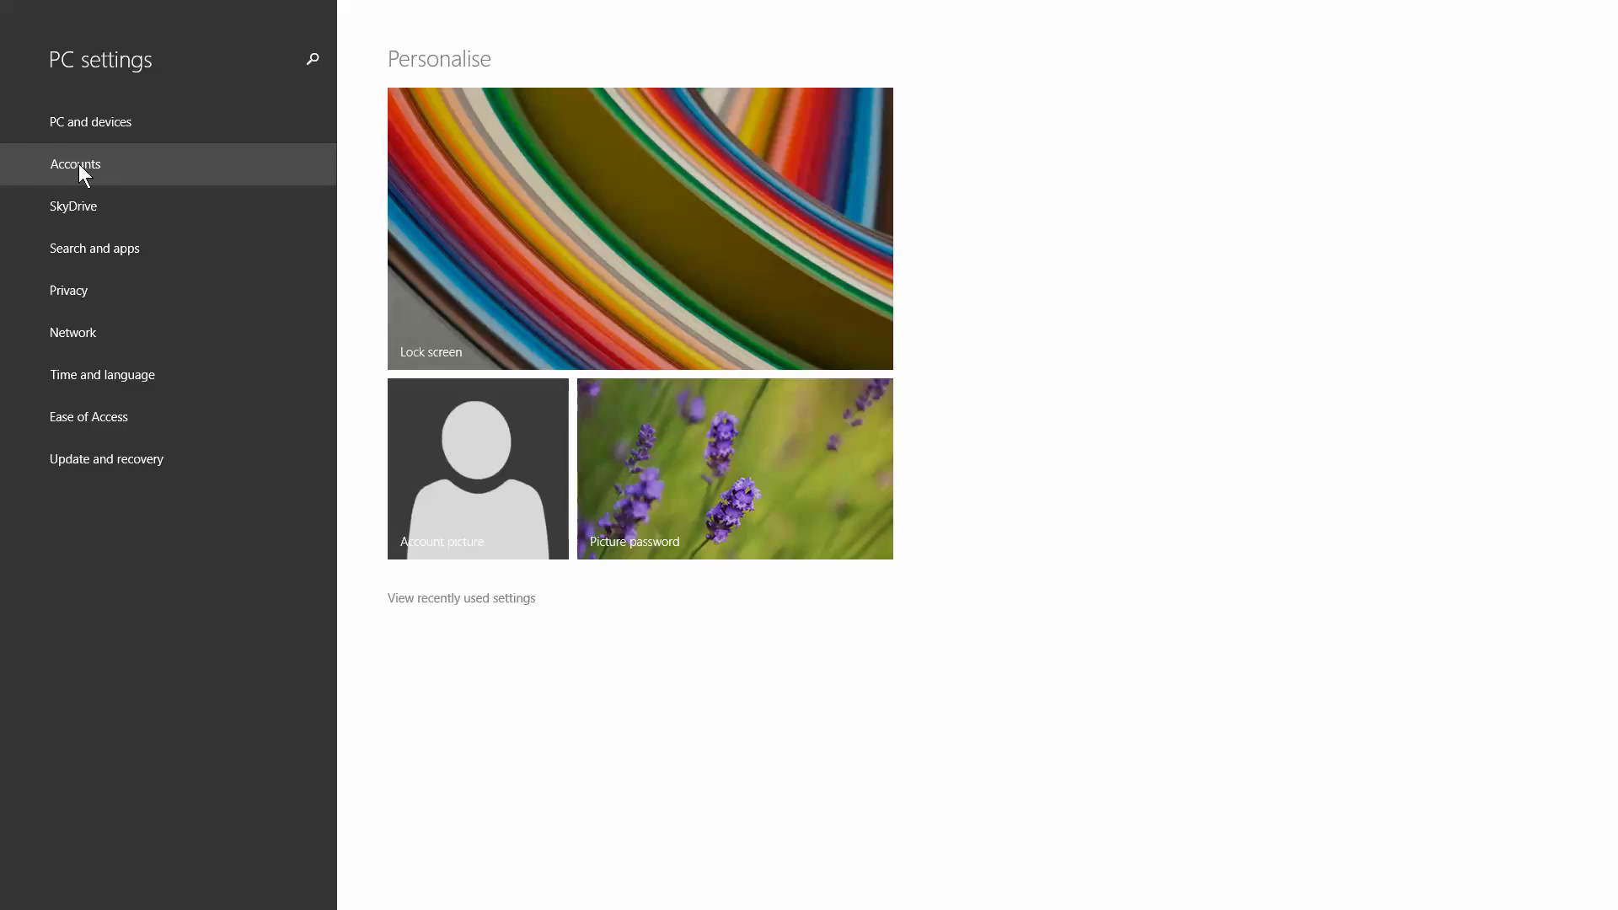
{"action": "left_click_drag", "start_coordinate": [704, 3], "coordinate": [742, 901]}
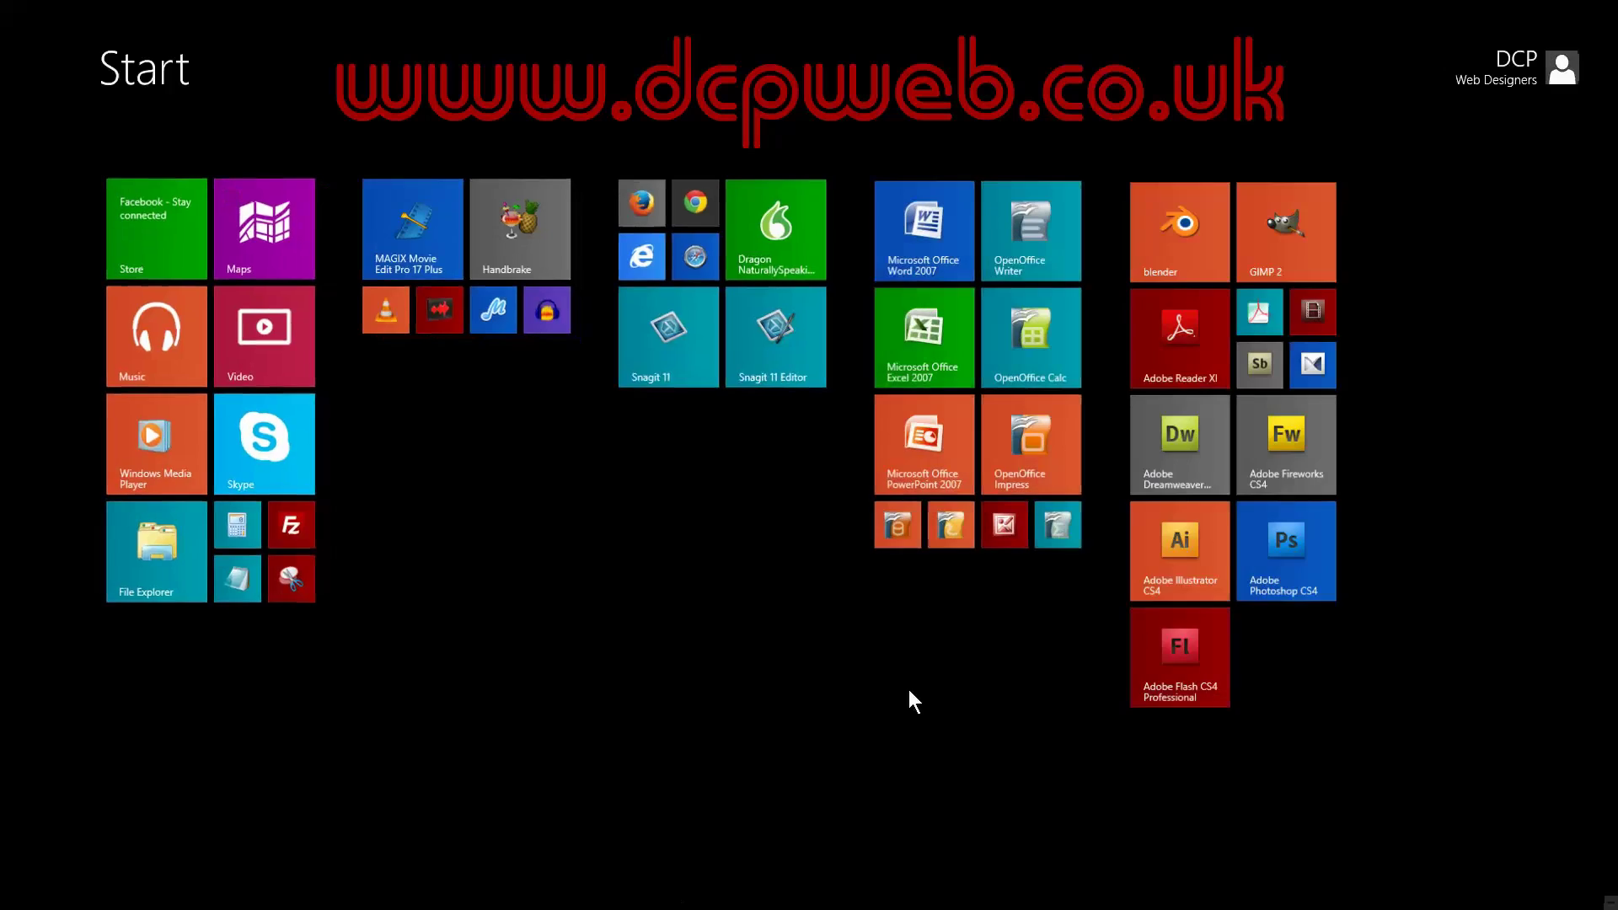
Step: View the user account's options on the Start screen and dismiss them without choosing any
{"action": "left_click", "coordinate": [1508, 77]}
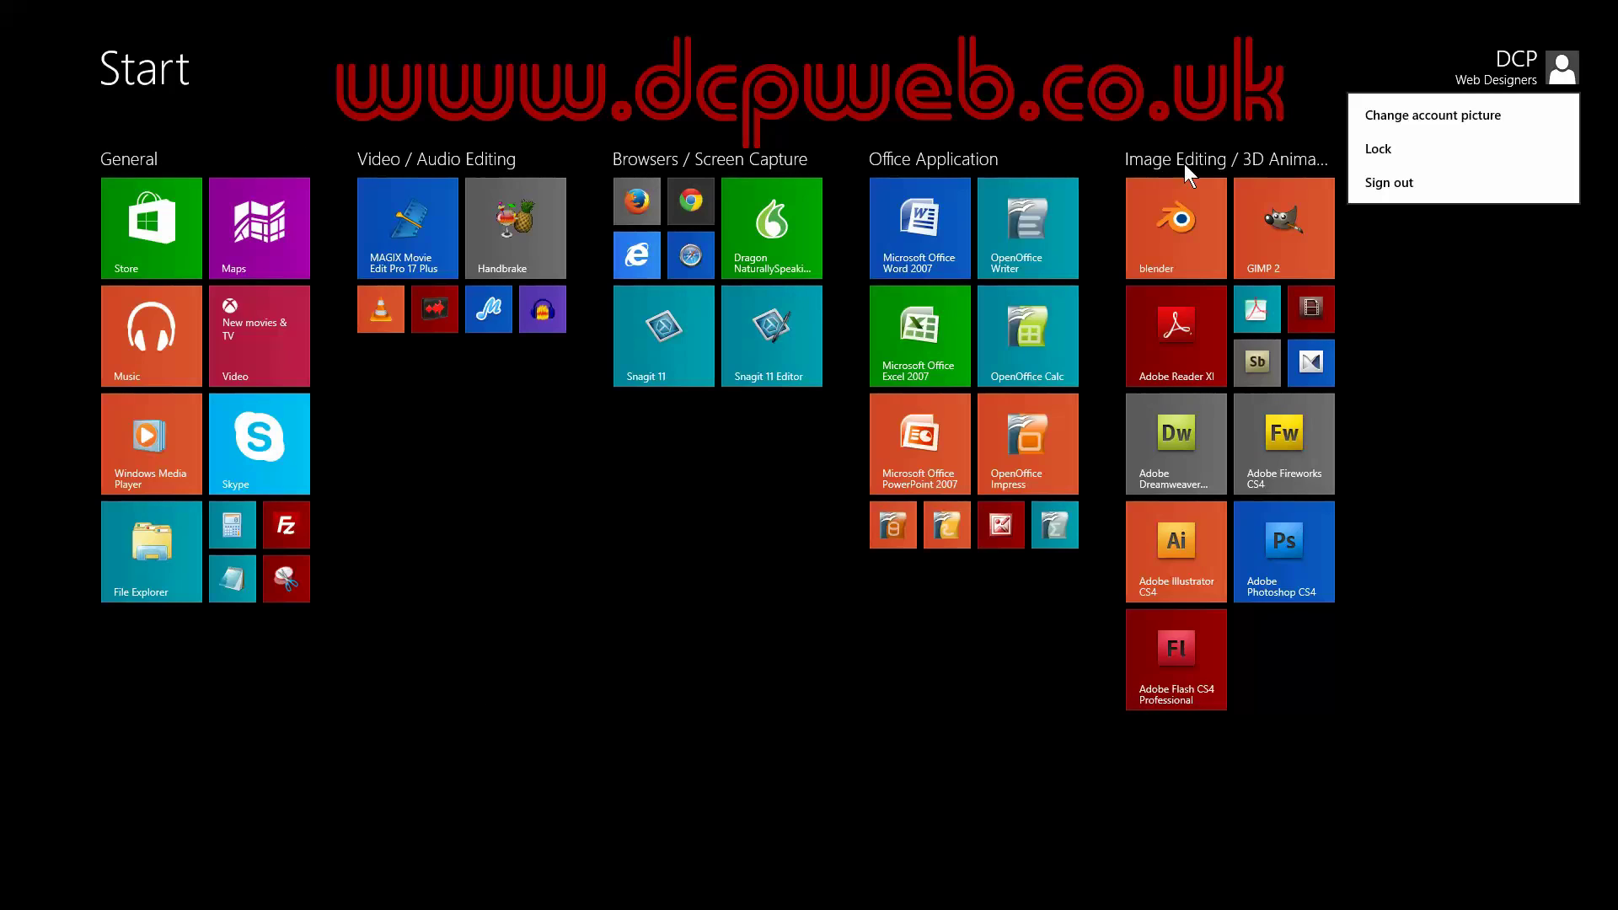
{"action": "left_click", "coordinate": [638, 592]}
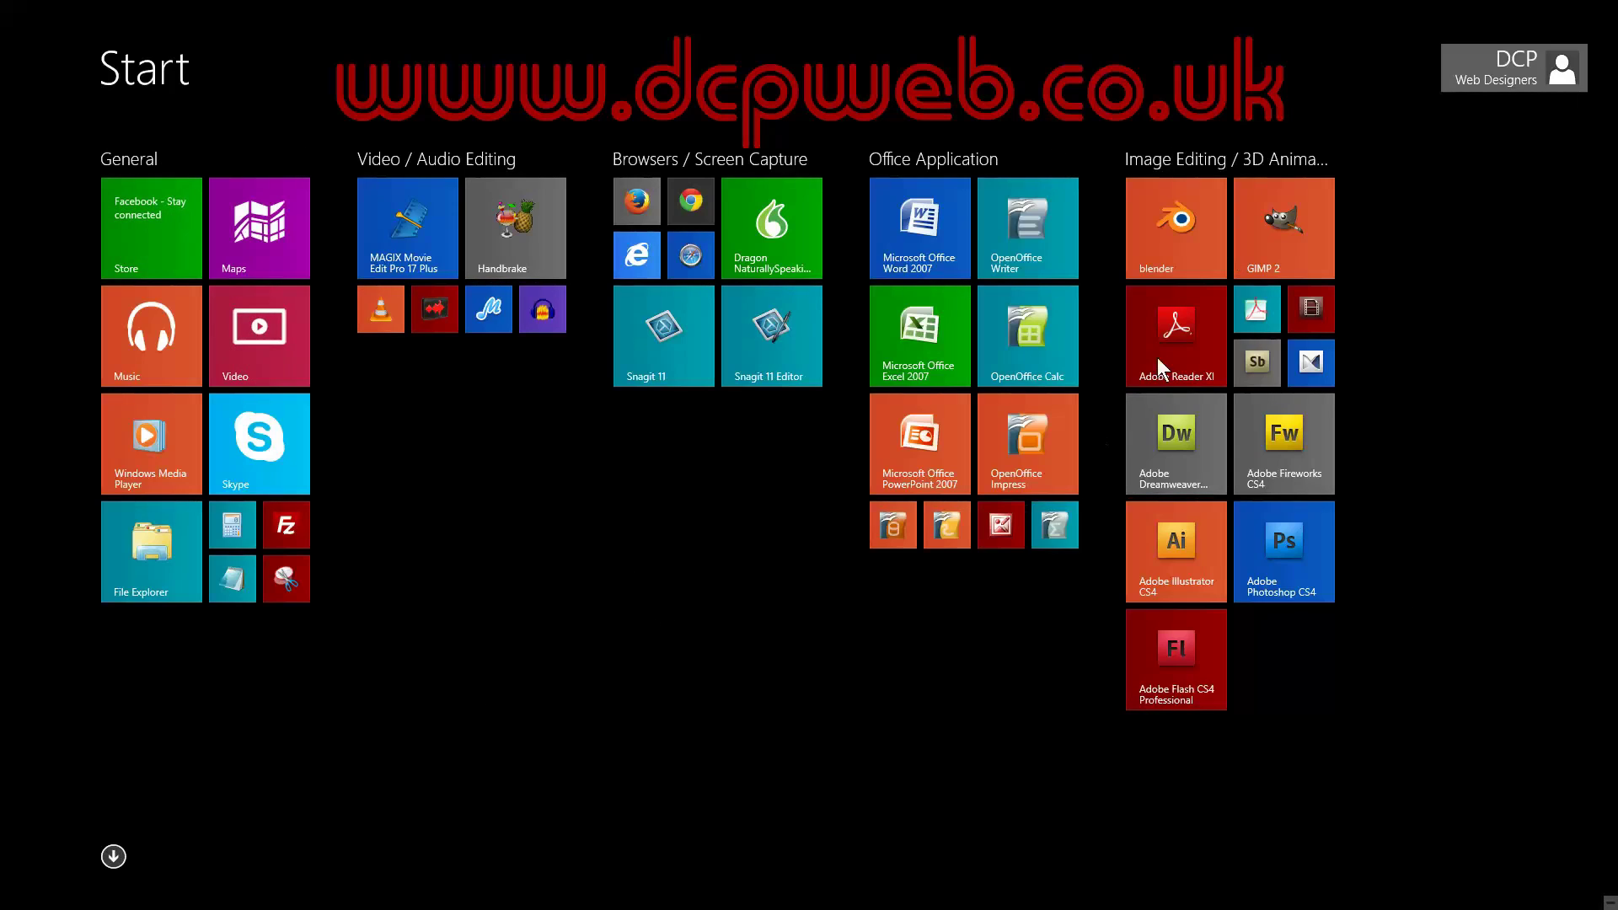